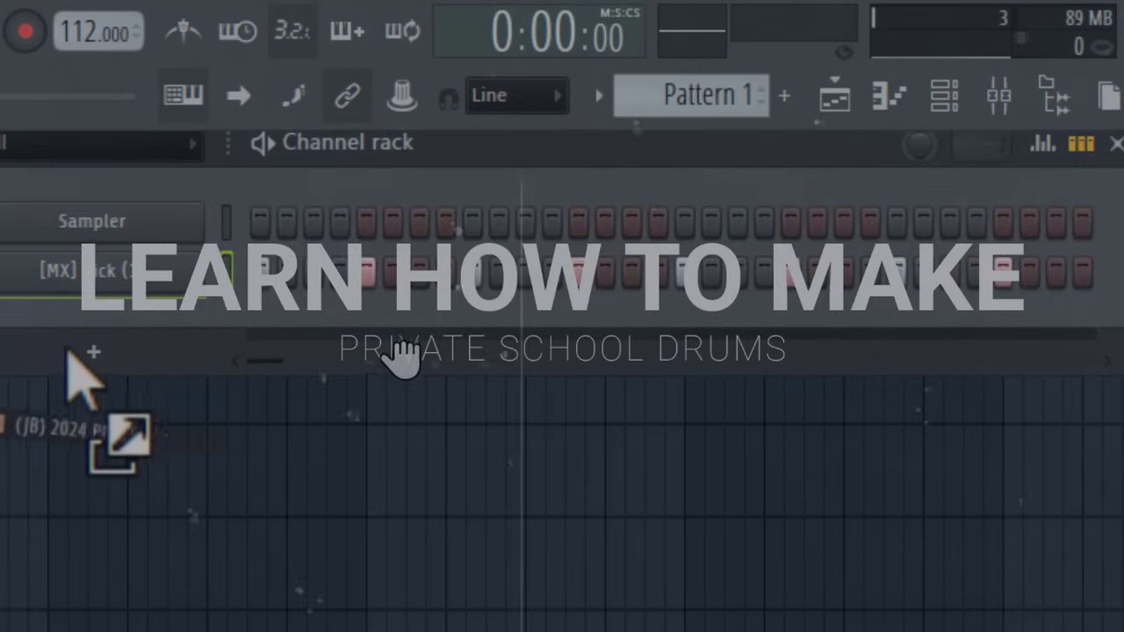
Add the (JB) 2024 PERCS 7 sample as a new channel and show the mixer with the channel rack over it.
left_click_drag(70, 358, 63, 347)
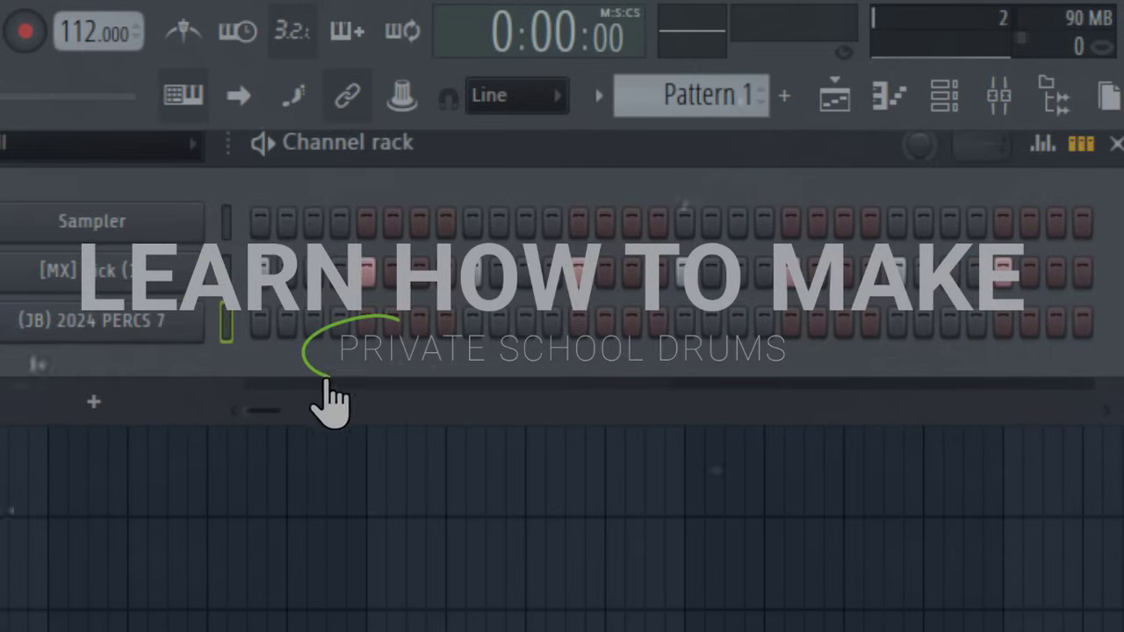
left_click(996, 93)
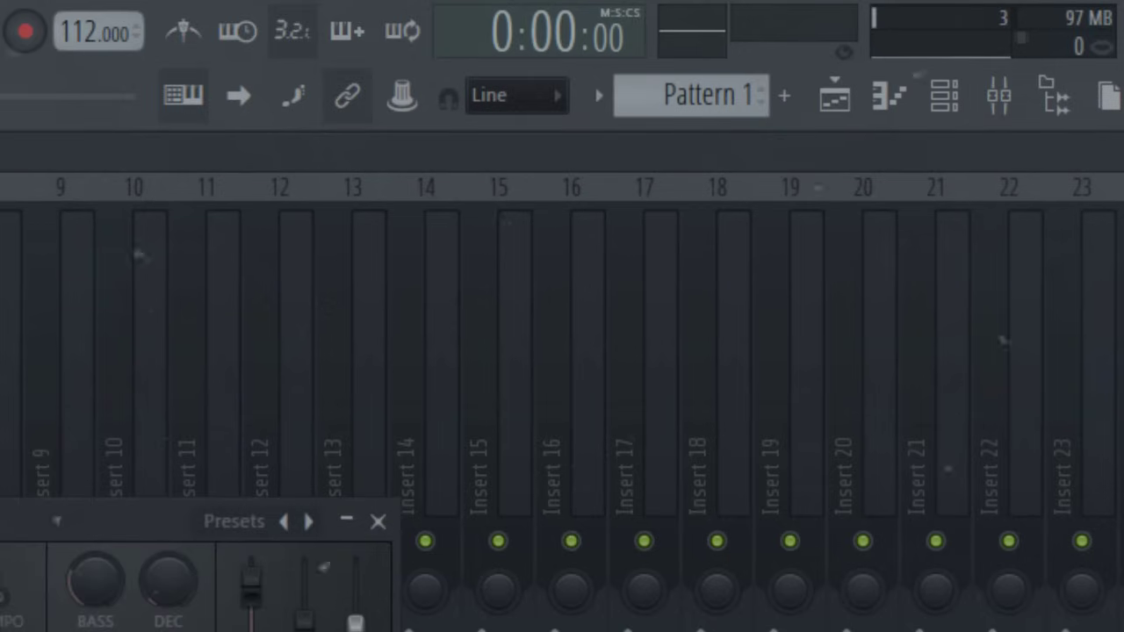
left_click(944, 95)
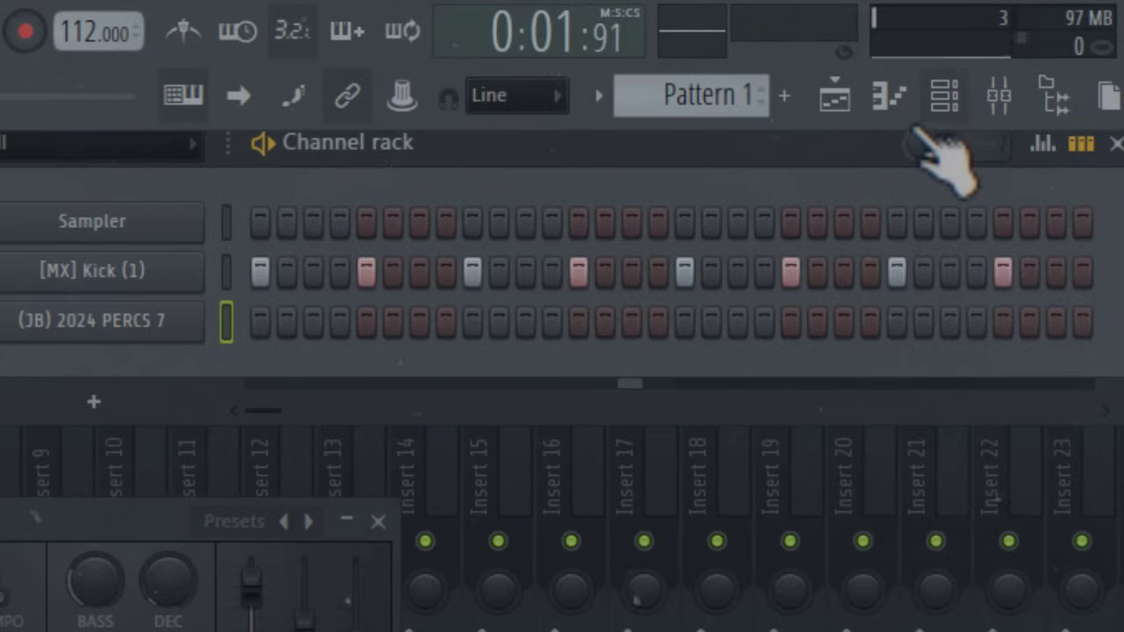
key("space")
key("space")
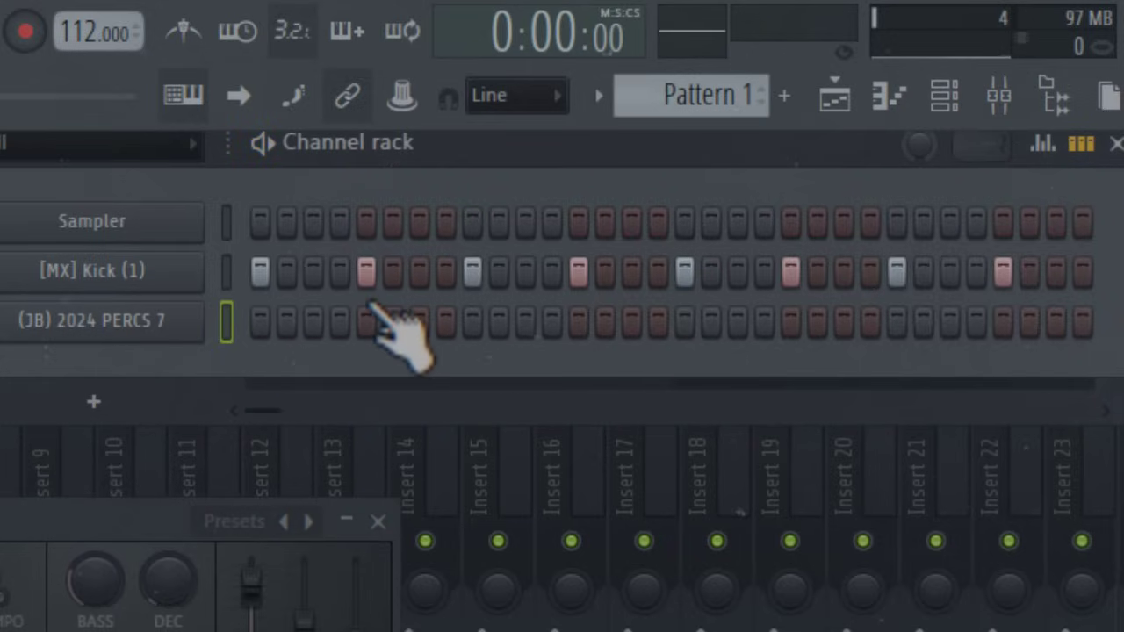
Place hits on steps 5 and 8 of the PERCS 7 channel and play the pattern.
left_click(366, 323)
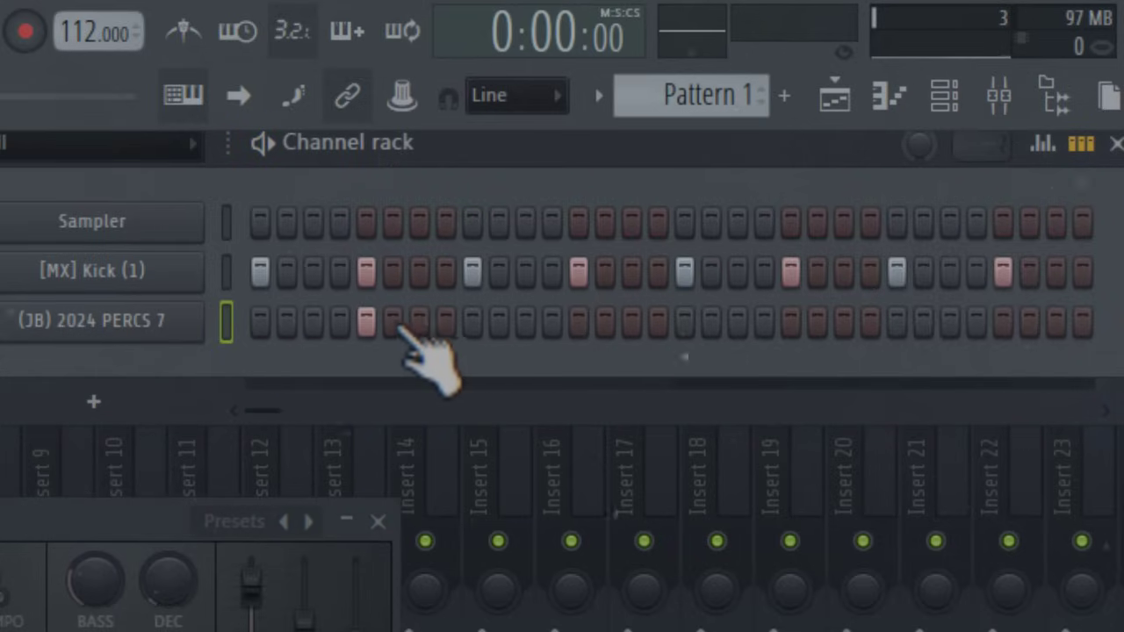
left_click(446, 323)
key("space")
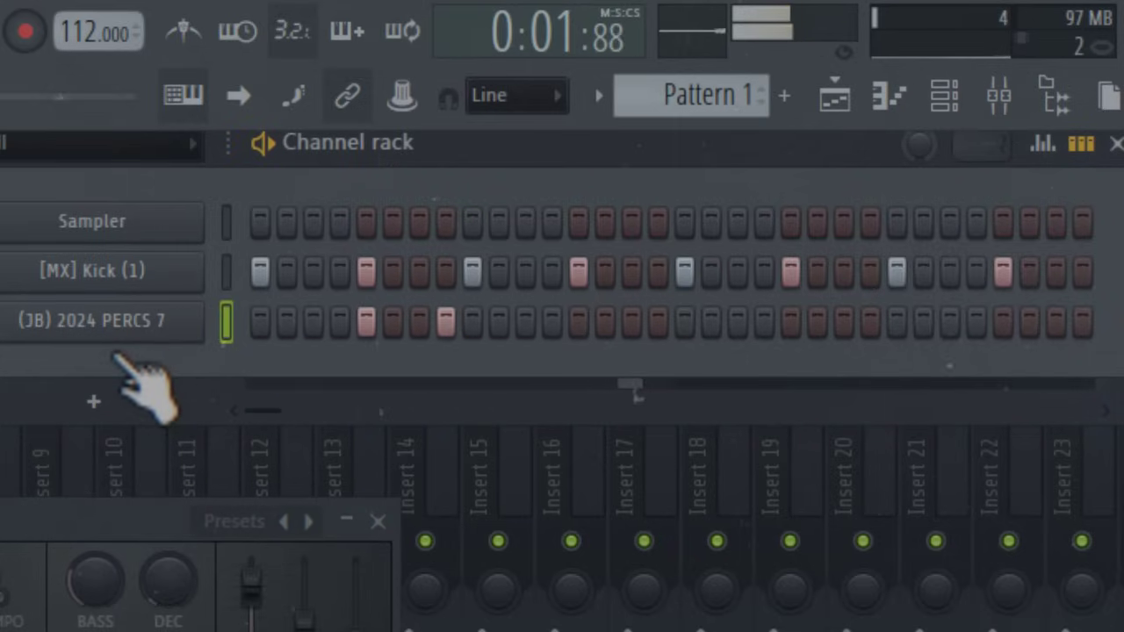
Review the PERCS 7 channel's sampler settings and extend its pattern with hits on steps 21 and 24.
left_click(132, 332)
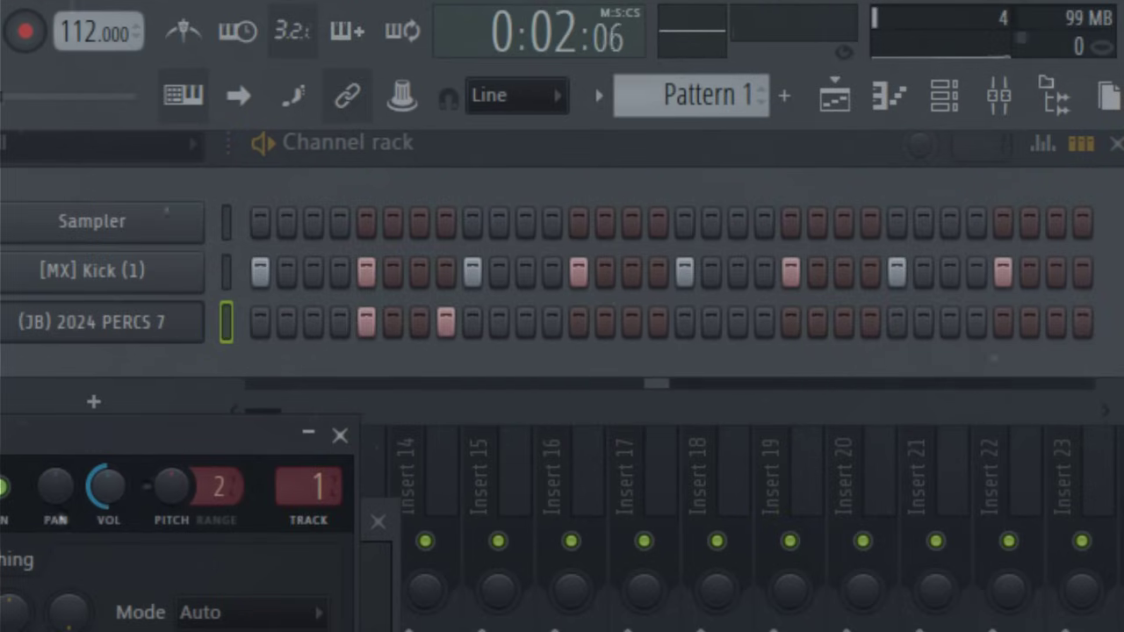
left_click(340, 436)
key("space")
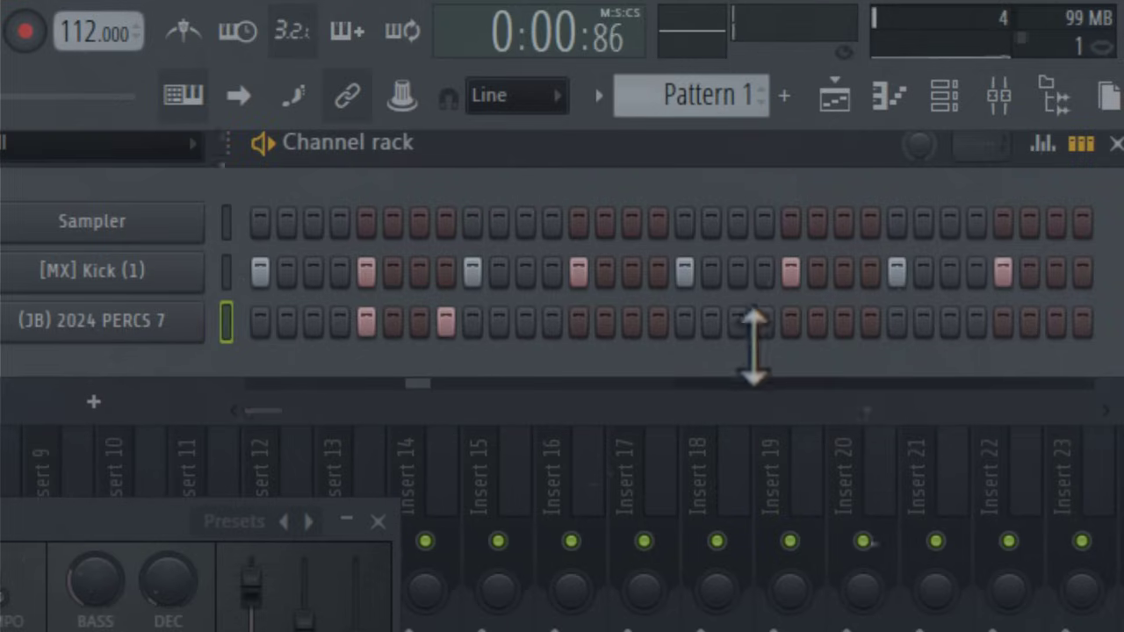
left_click(790, 322)
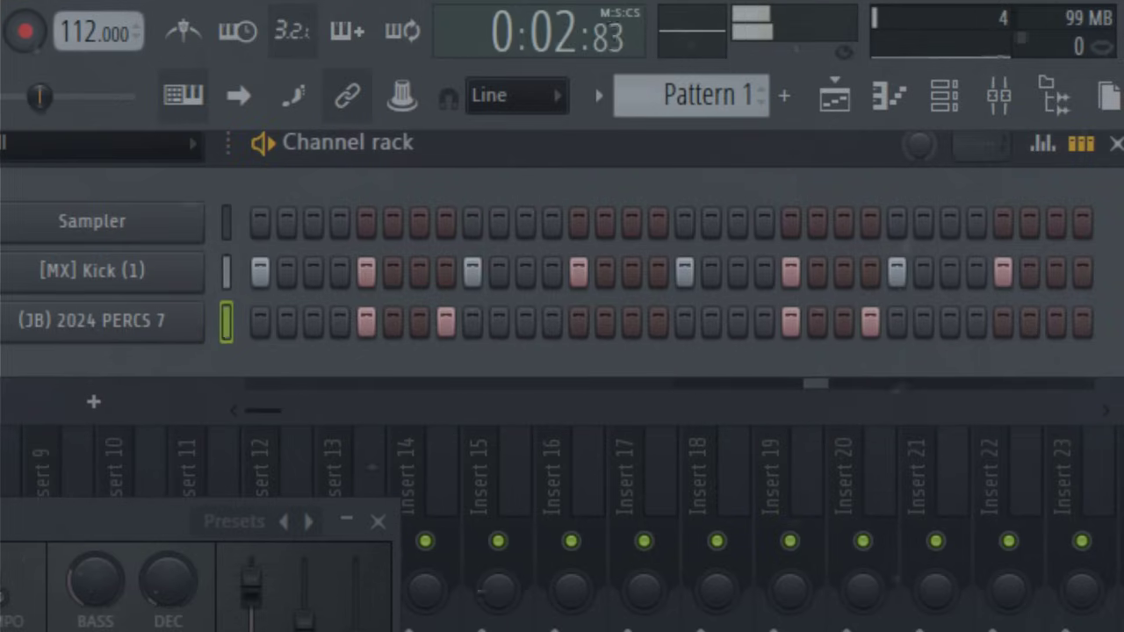
Add the (JB) 2024 PERCS 5 sample as a new channel and route it to mixer track 1.
key("alt+F8")
left_click_drag(3, 546, 198, 368)
left_click(140, 373)
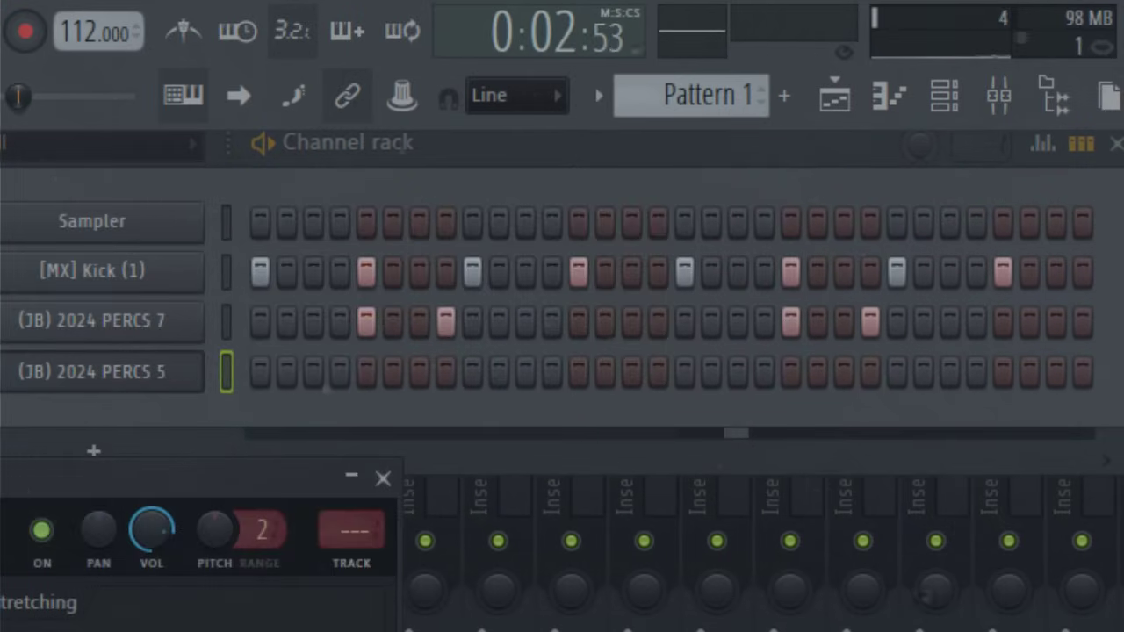
left_click_drag(355, 526, 354, 514)
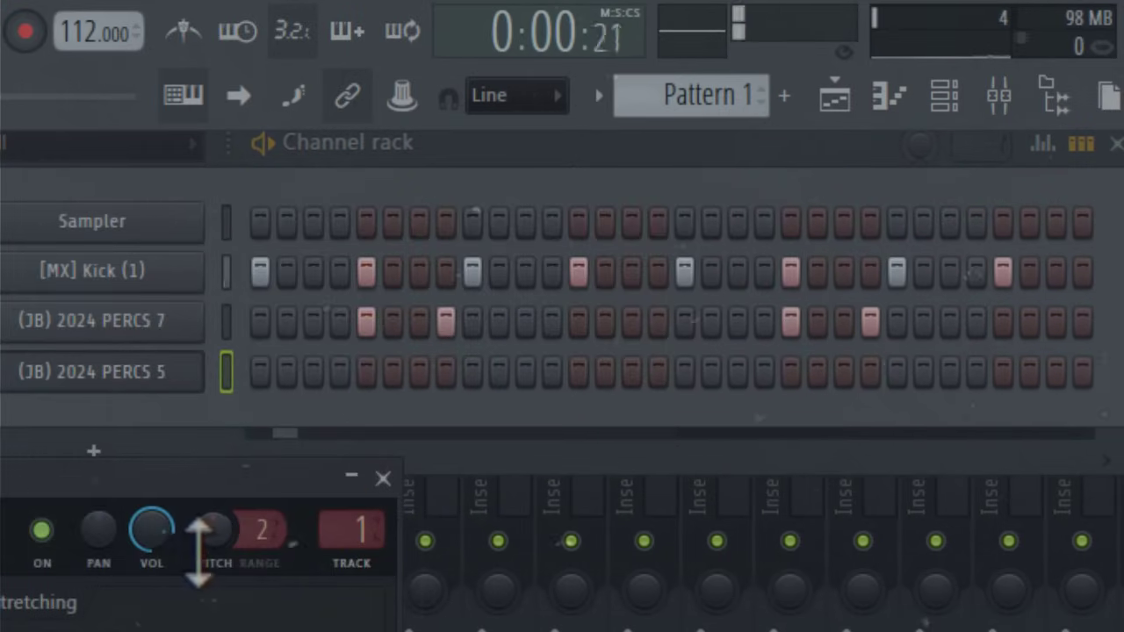
Place hits on steps 11 and 27 of the PERCS 5 channel and stop playback.
left_click(523, 372)
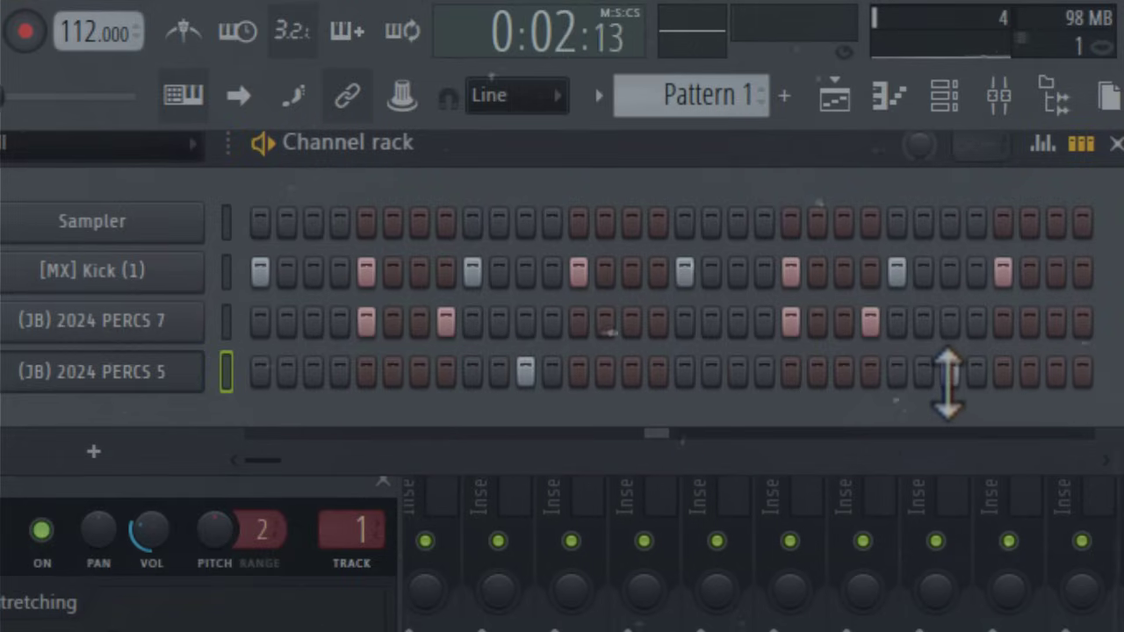
left_click(948, 384)
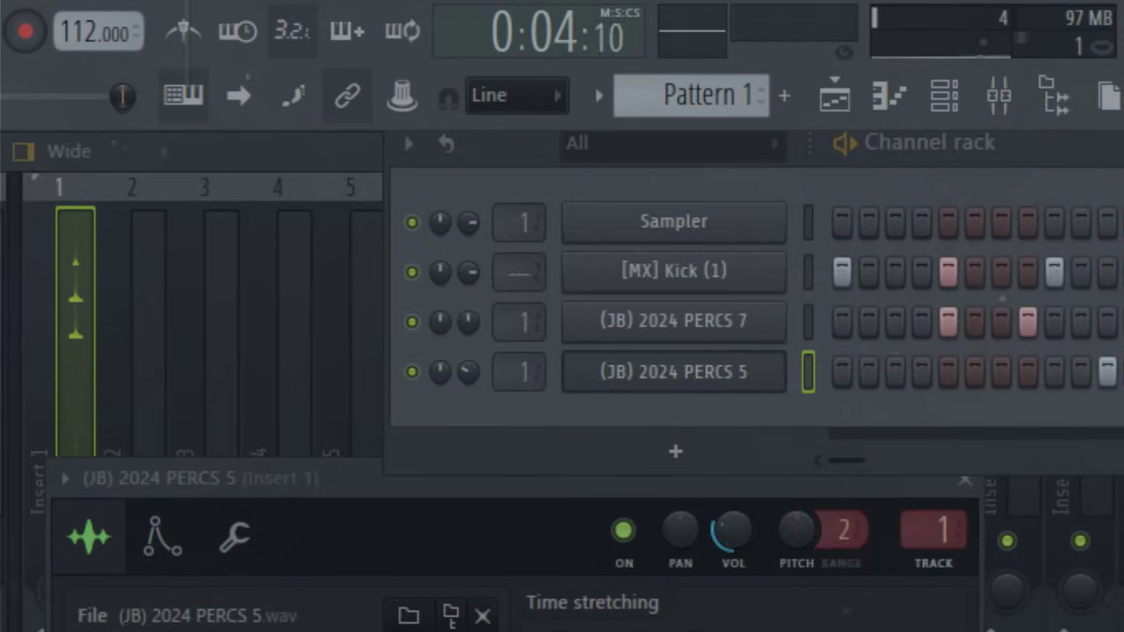
key("space")
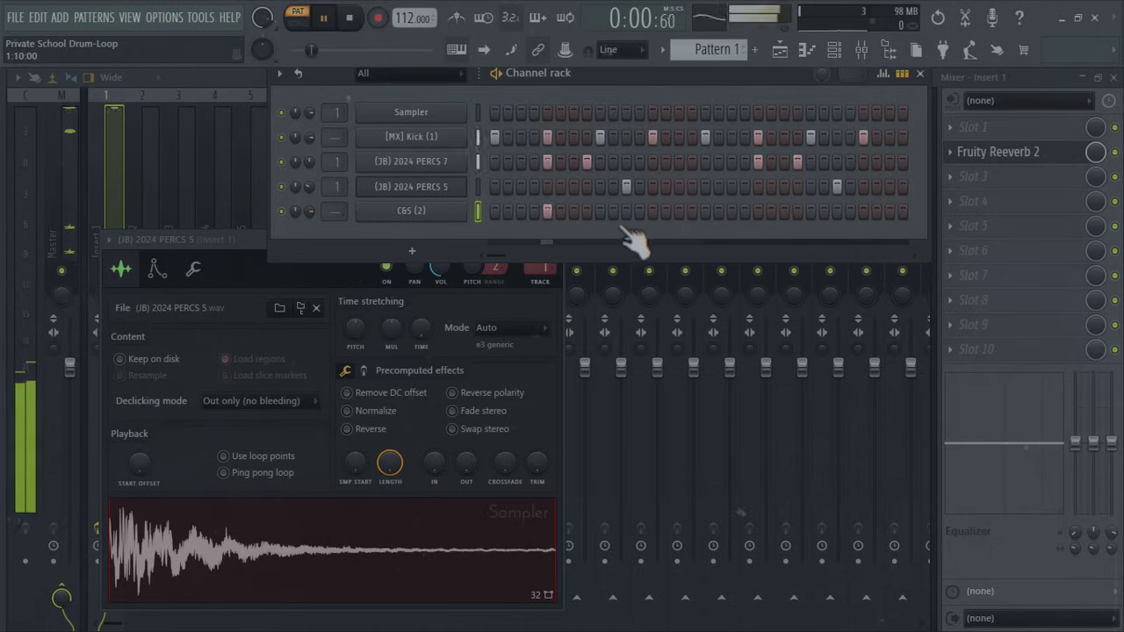
Add hits on steps 13, 21 and 29 of the C&S (2) channel.
left_click(652, 212)
left_click(758, 212)
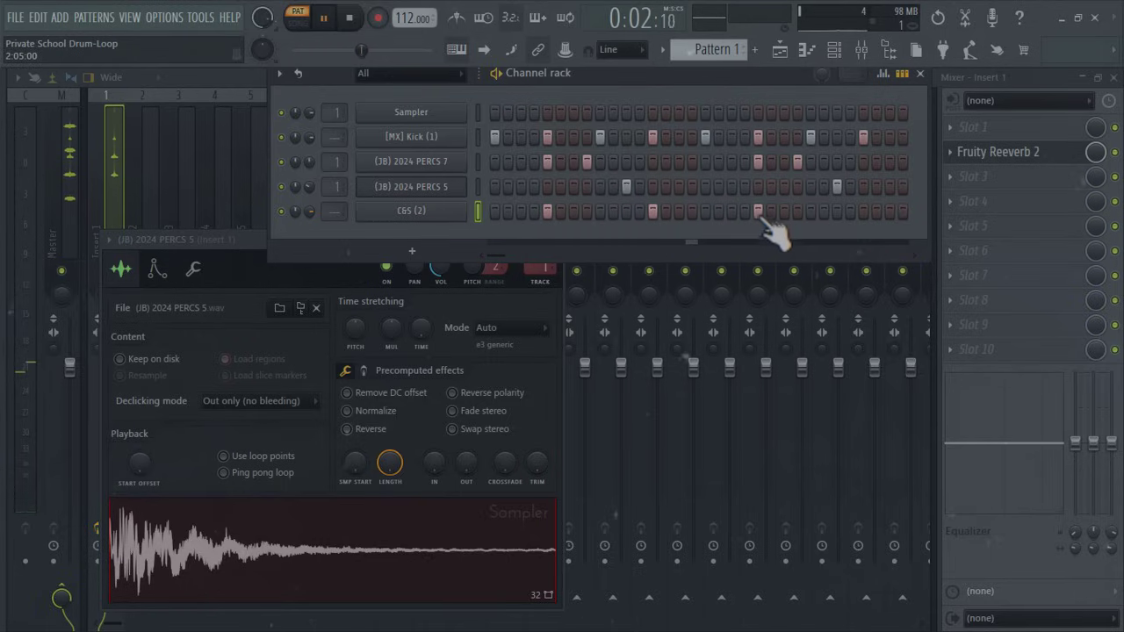
left_click(865, 211)
Route the C&S (2) channel to mixer track 1 and adjust its channel volume.
scroll(337, 210, "up", 1)
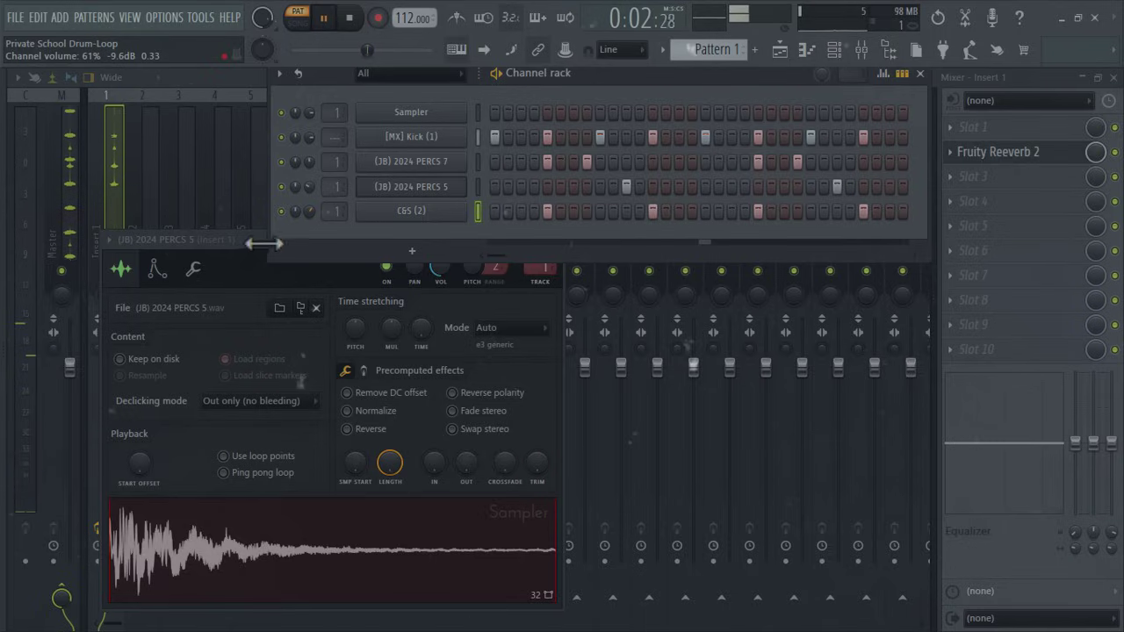
left_click_drag(311, 212, 312, 194)
Stop playback, audition the Cajon samples in the browser and add Cajon41 as a new channel.
mouse_move(2, 354)
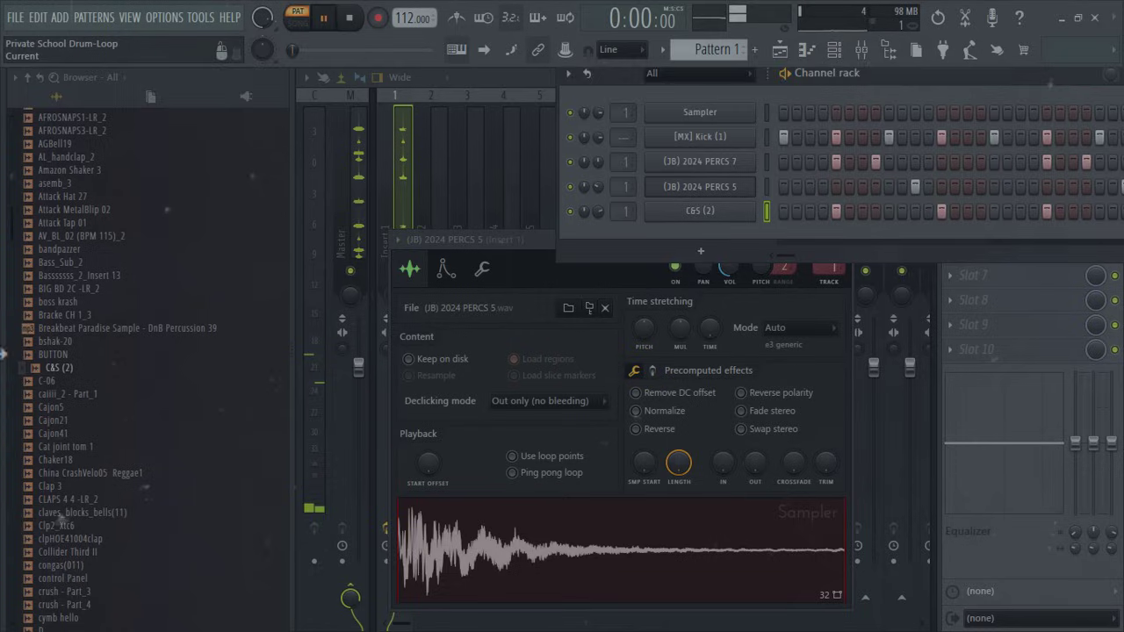
key("space")
scroll(93, 402, "down", 1)
left_click(74, 369)
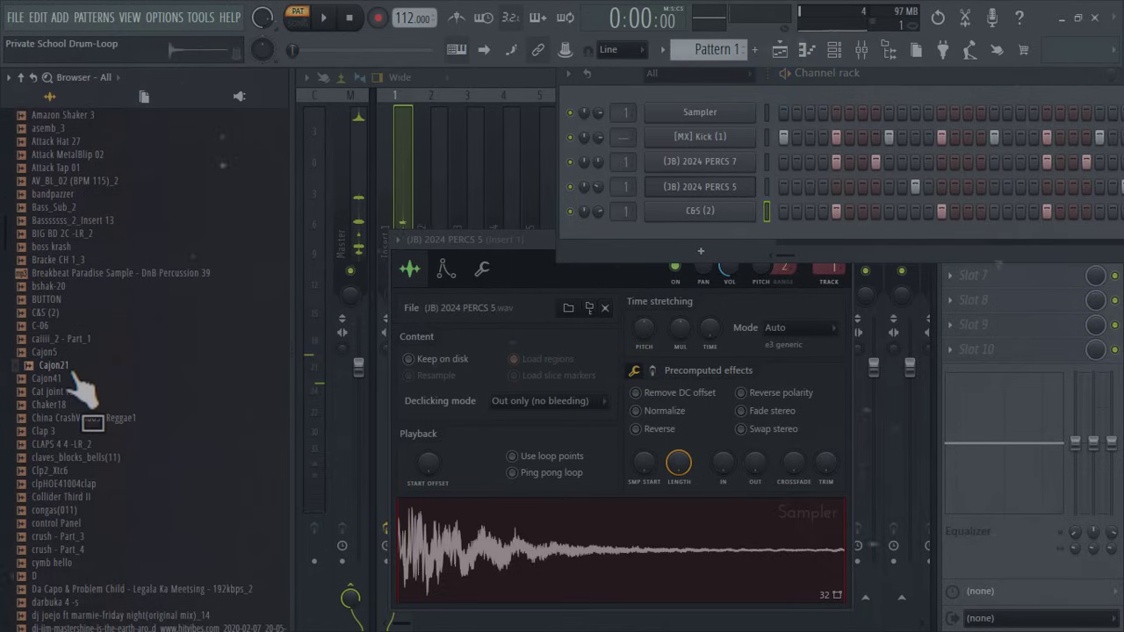
left_click_drag(71, 390, 475, 237)
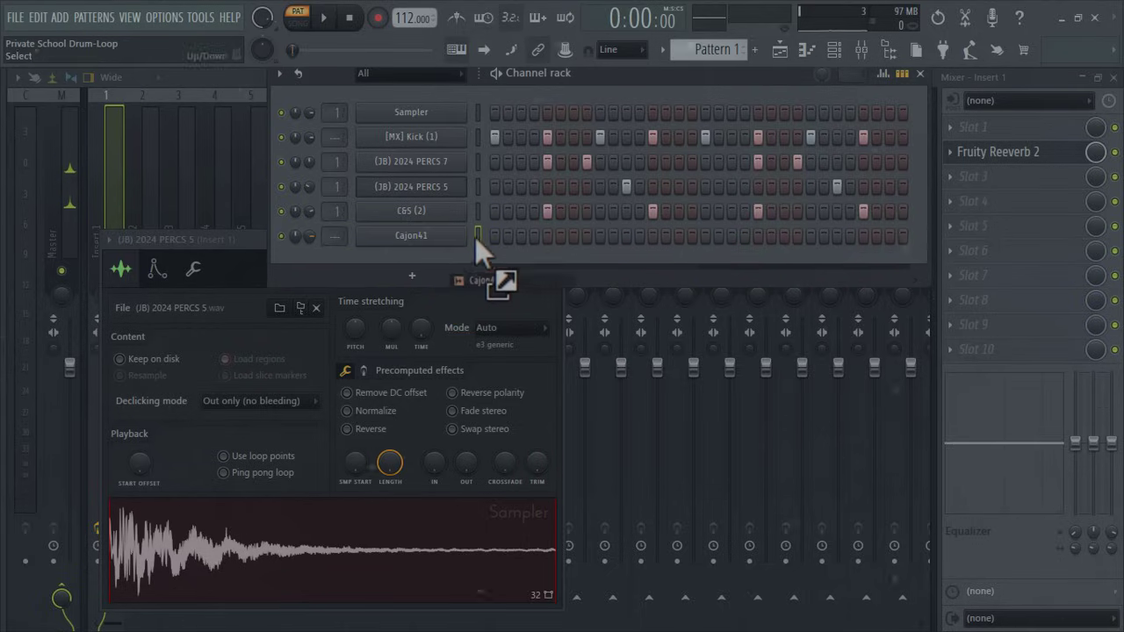
Place hits on steps 8 and 24 of the Cajon41 channel and review its sampler settings.
left_click(588, 236)
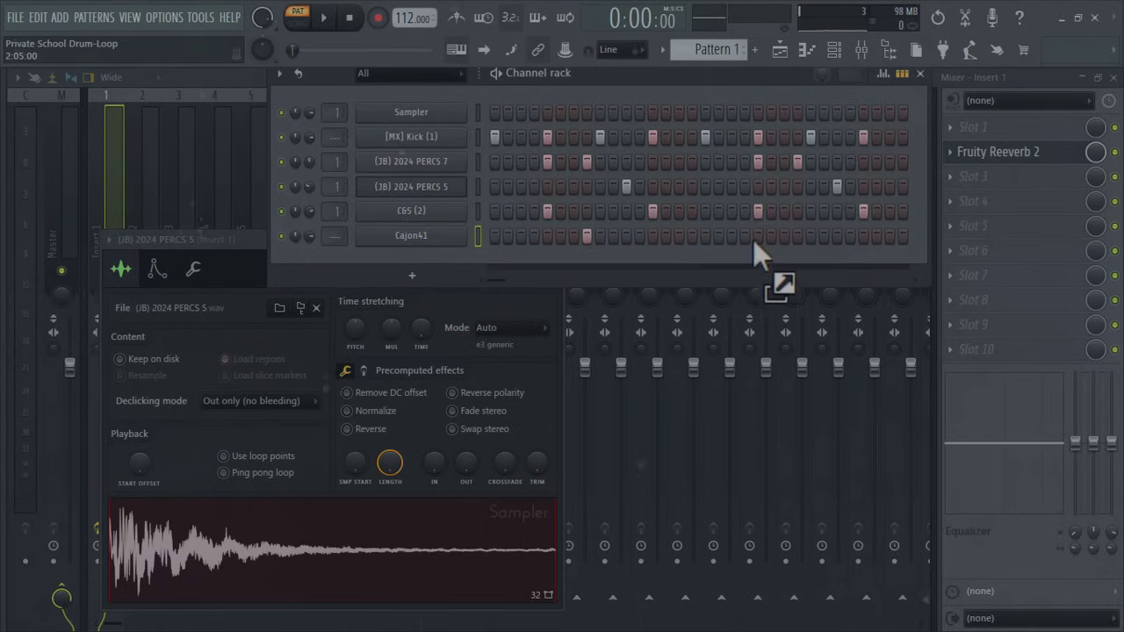
left_click(797, 236)
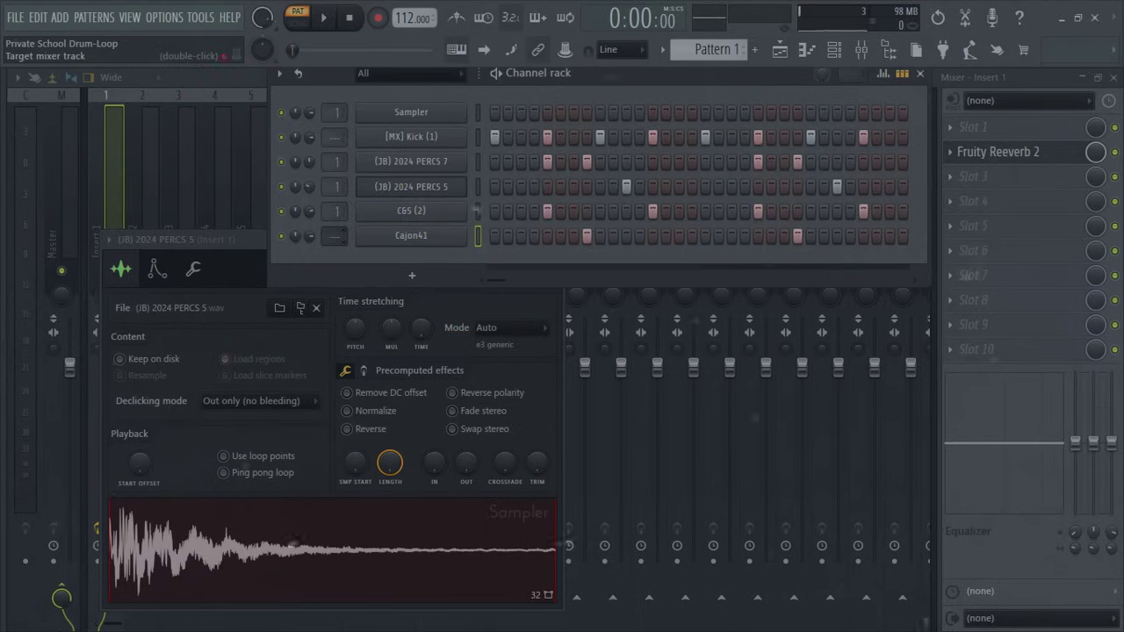
left_click(393, 241)
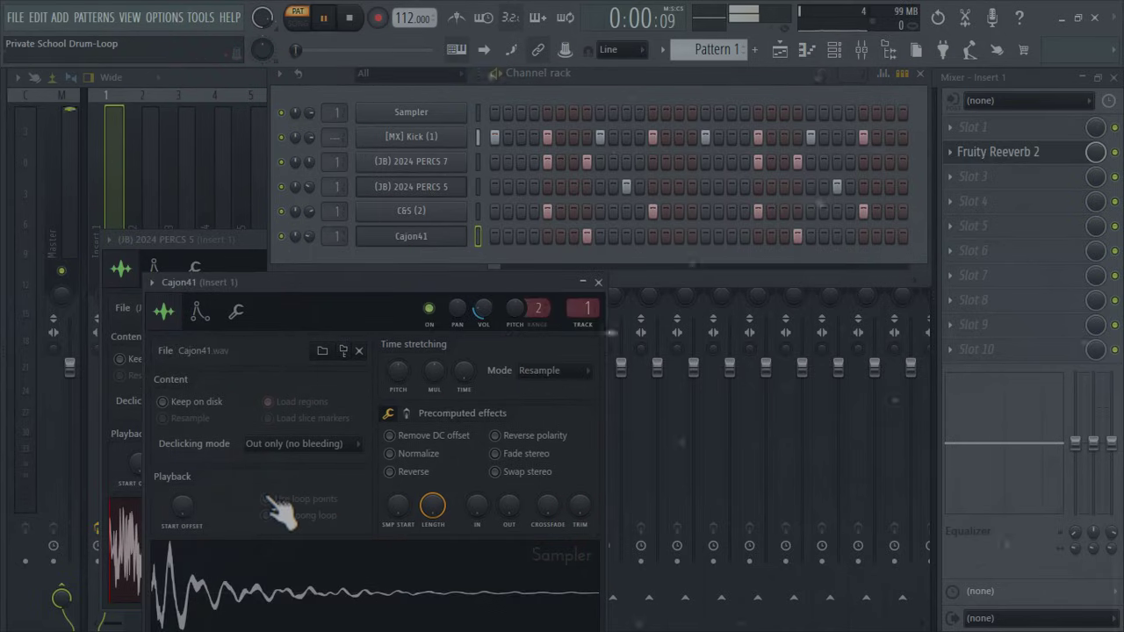
left_click(598, 282)
Audition browser samples for the next layer, including Clp2_Xtc6, Egg On, control Panel and congas(011).
key("alt+F8")
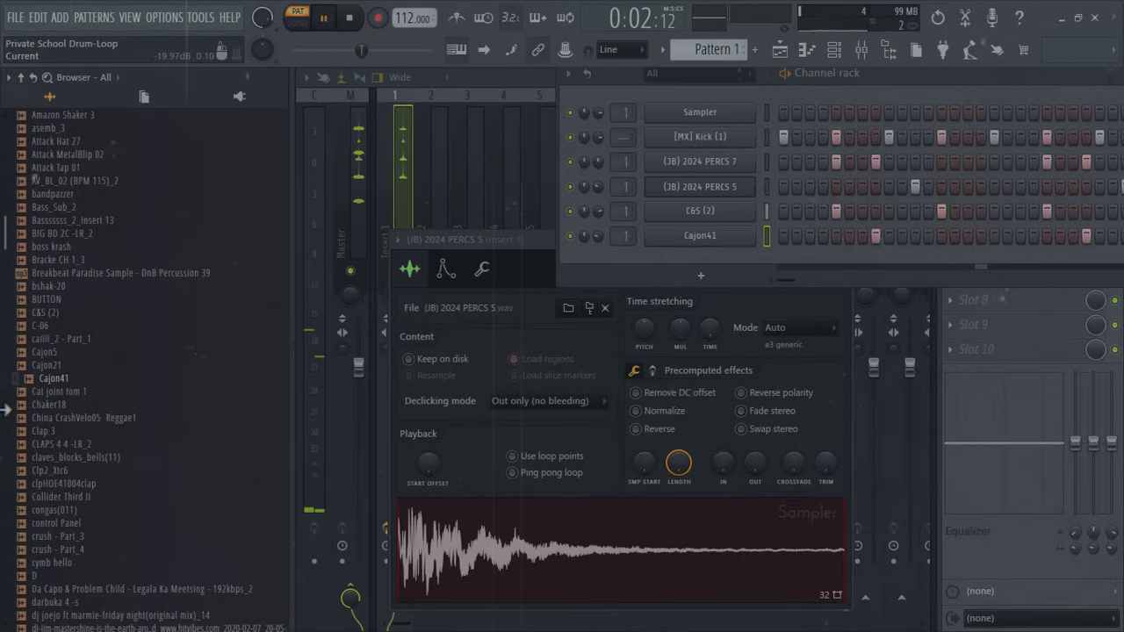
scroll(106, 483, "down", 3)
left_click(63, 406)
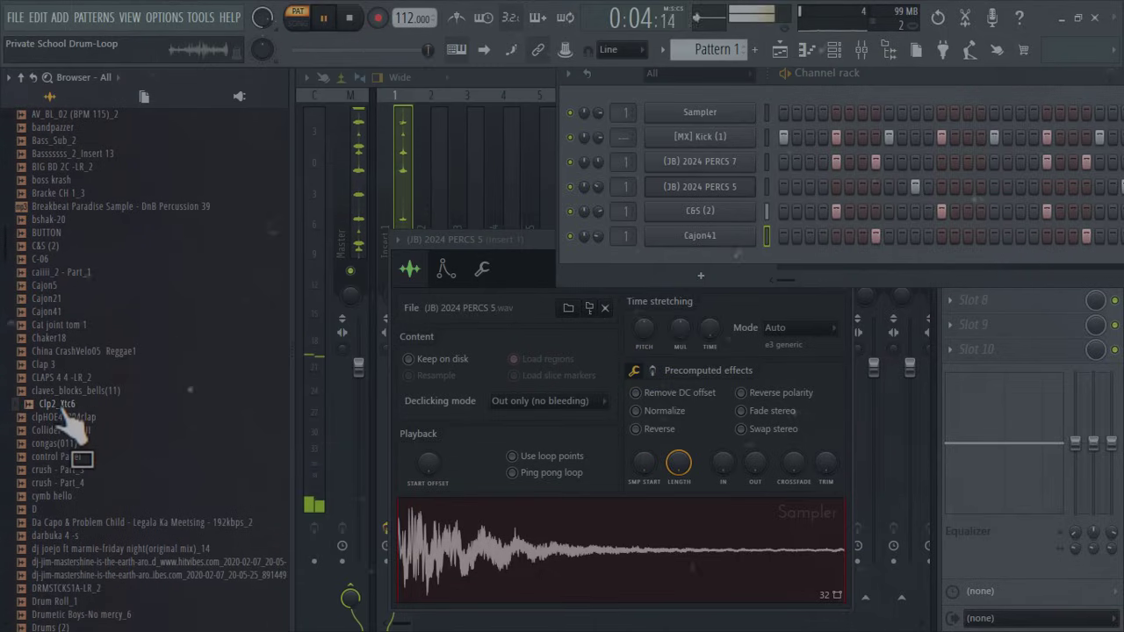
scroll(70, 412, "down", 5)
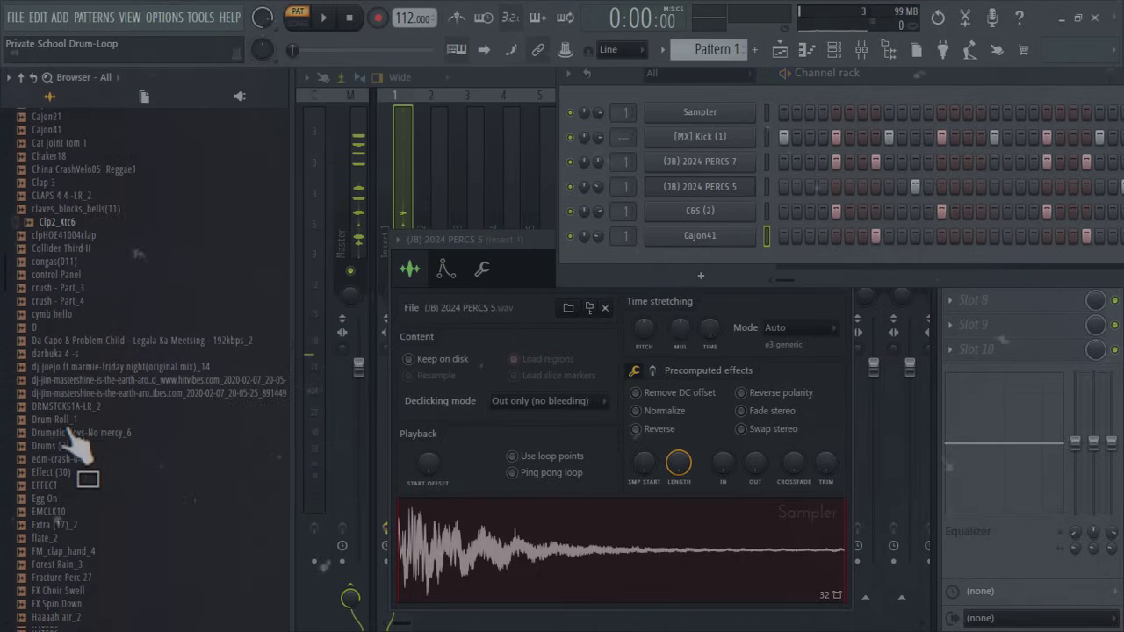
left_click(68, 492)
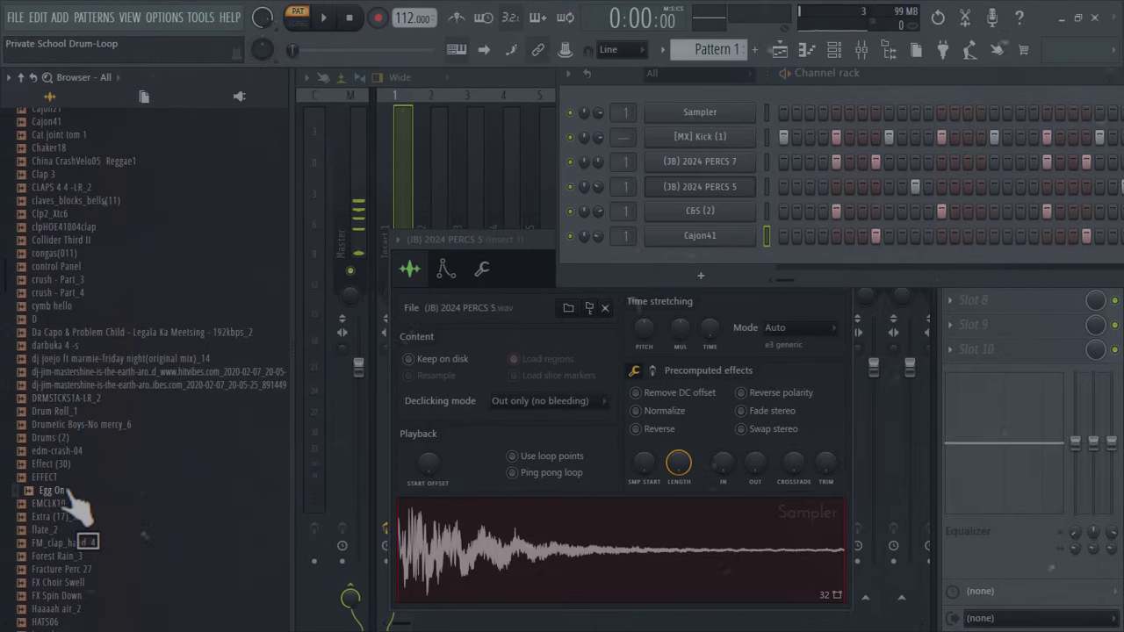
left_click(77, 307)
left_click(67, 281)
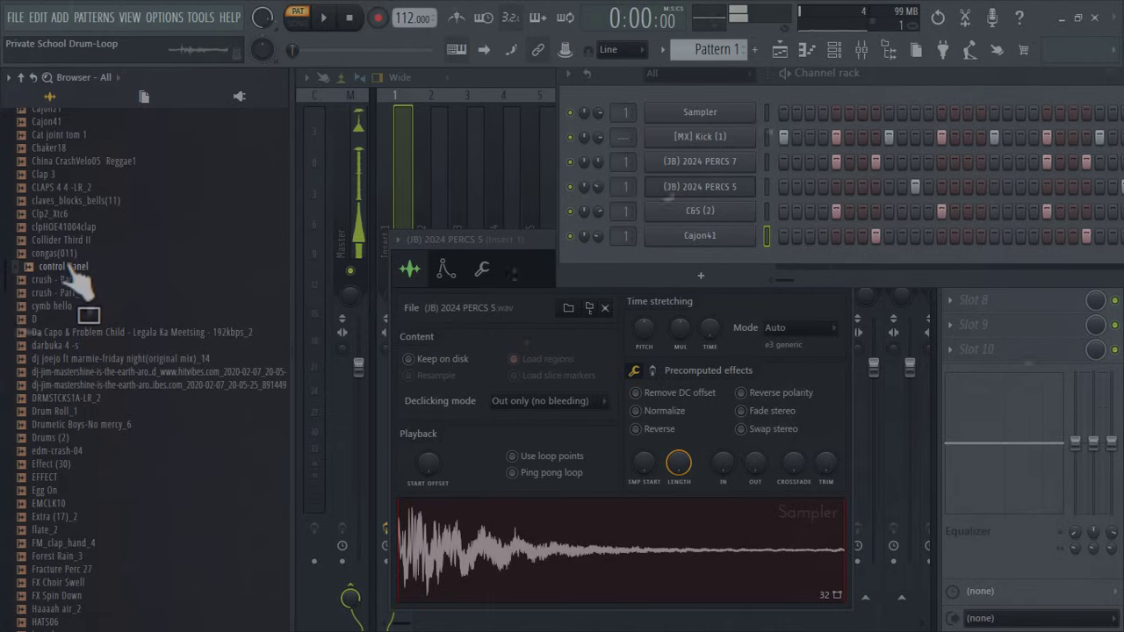
left_click(70, 255)
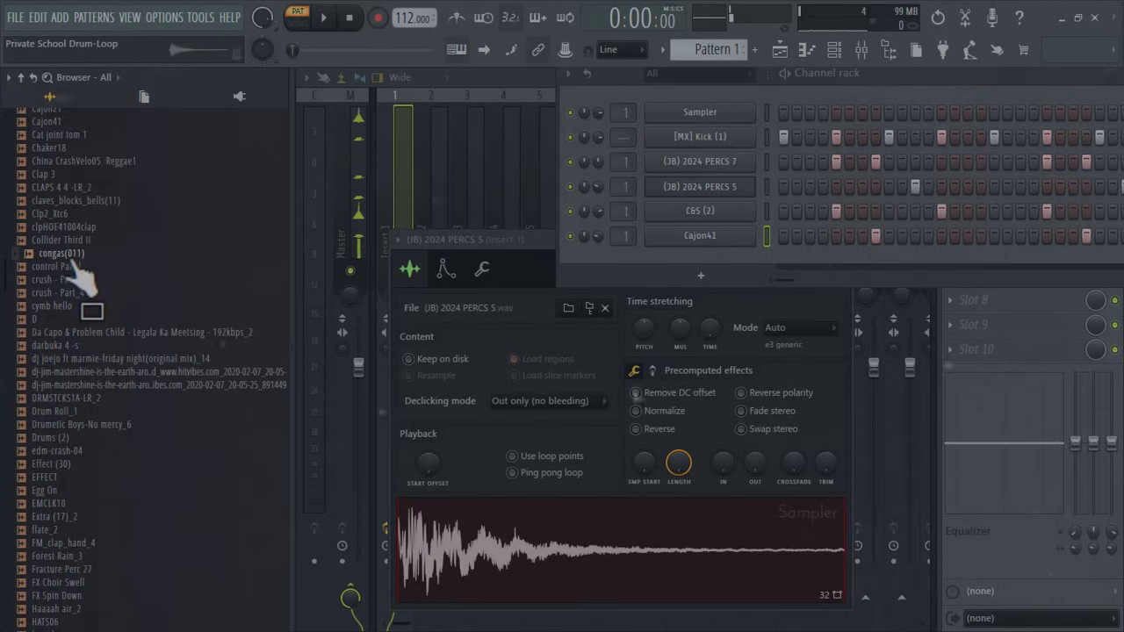
Add the control Panel, congas(011) and clpHOE41004clap samples as new channels in the channel rack.
right_click(75, 268)
left_click(123, 281)
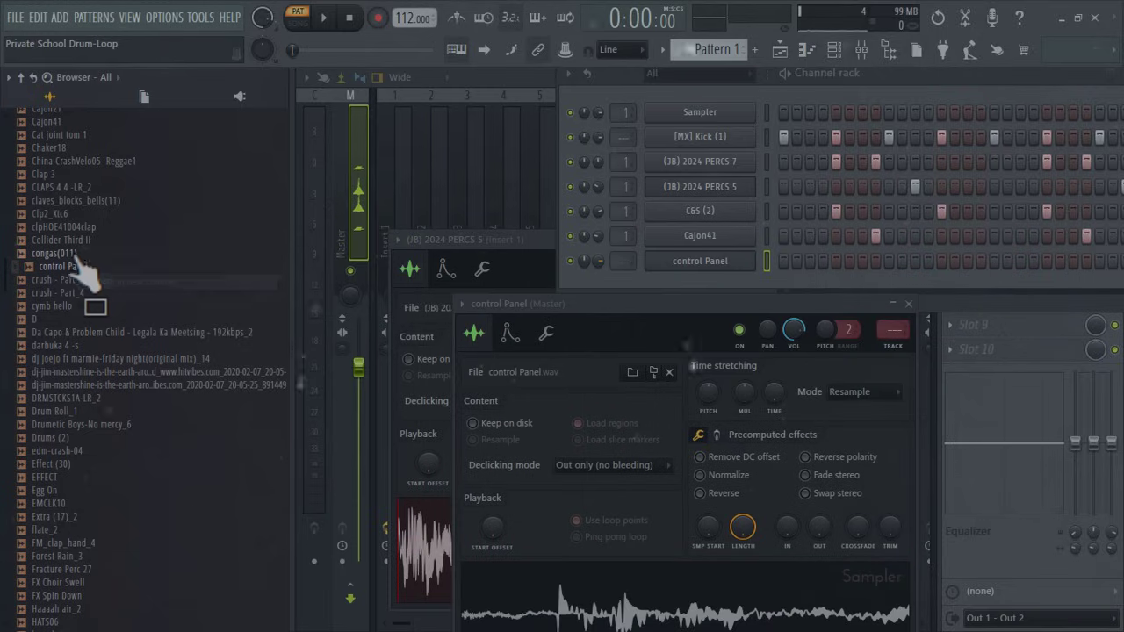
right_click(83, 265)
left_click(117, 268)
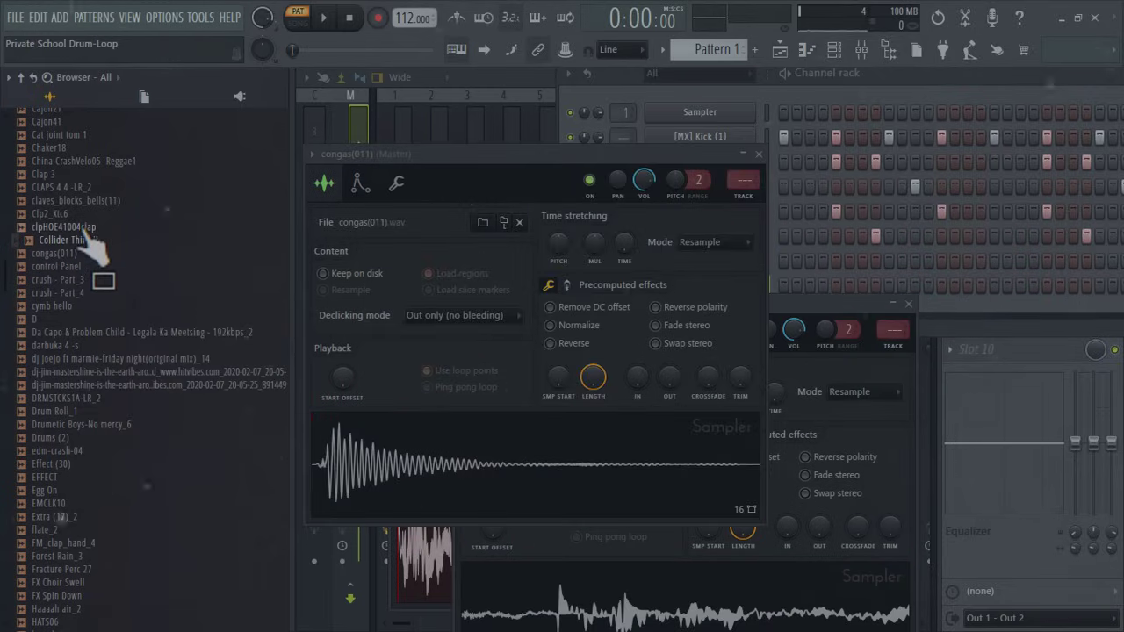
left_click_drag(91, 246, 750, 311)
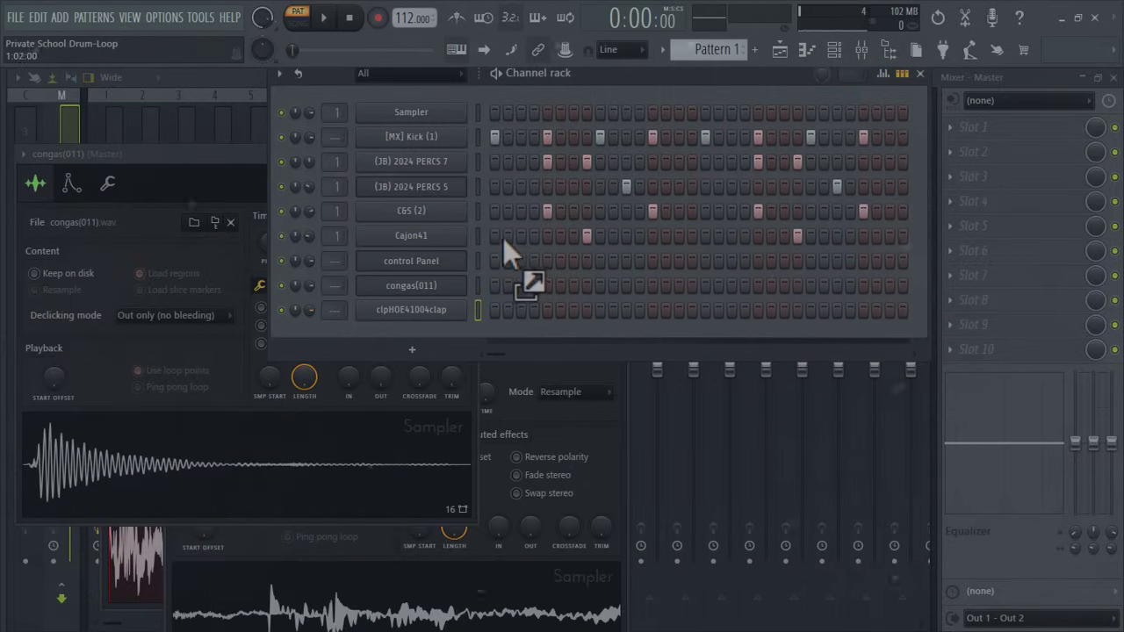
Copy the C&S (2) channel's step pattern and paste it into the clpHOE41004clap channel.
right_click(445, 214)
left_click(635, 230)
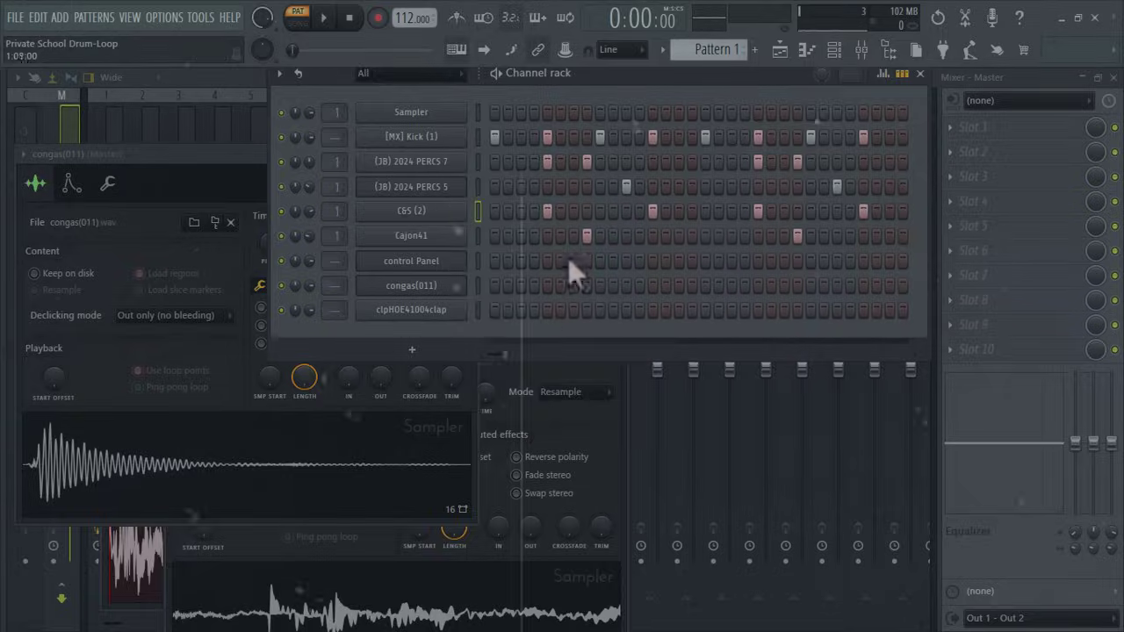
right_click(421, 313)
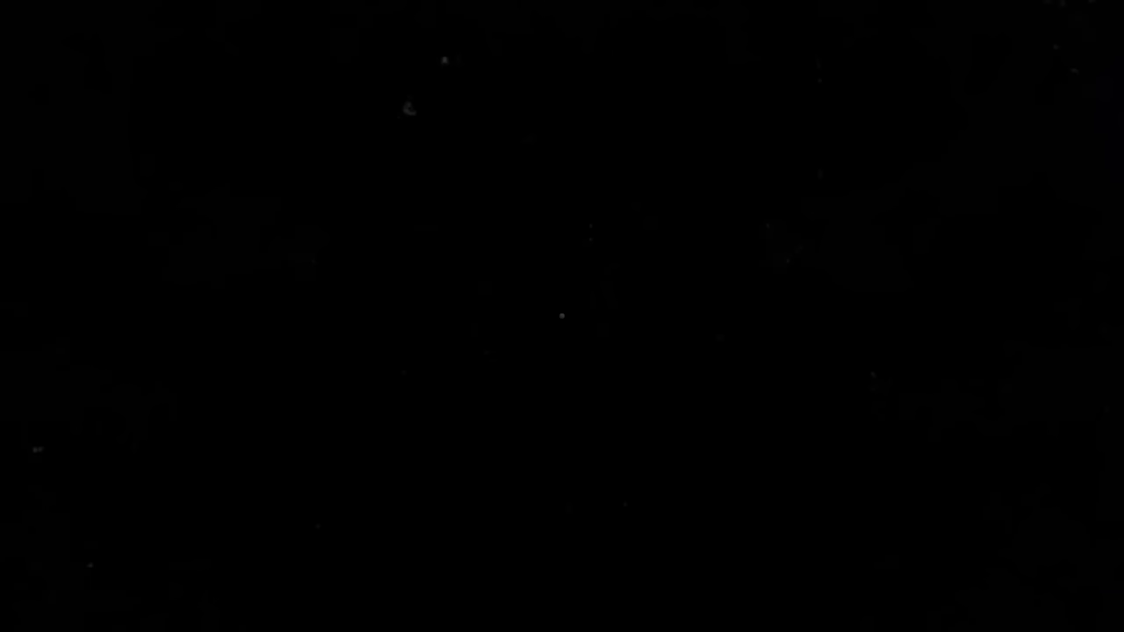
left_click(650, 342)
Play the pattern, lower the clpHOE41004clap channel's volume and route it to mixer track 1.
key("space")
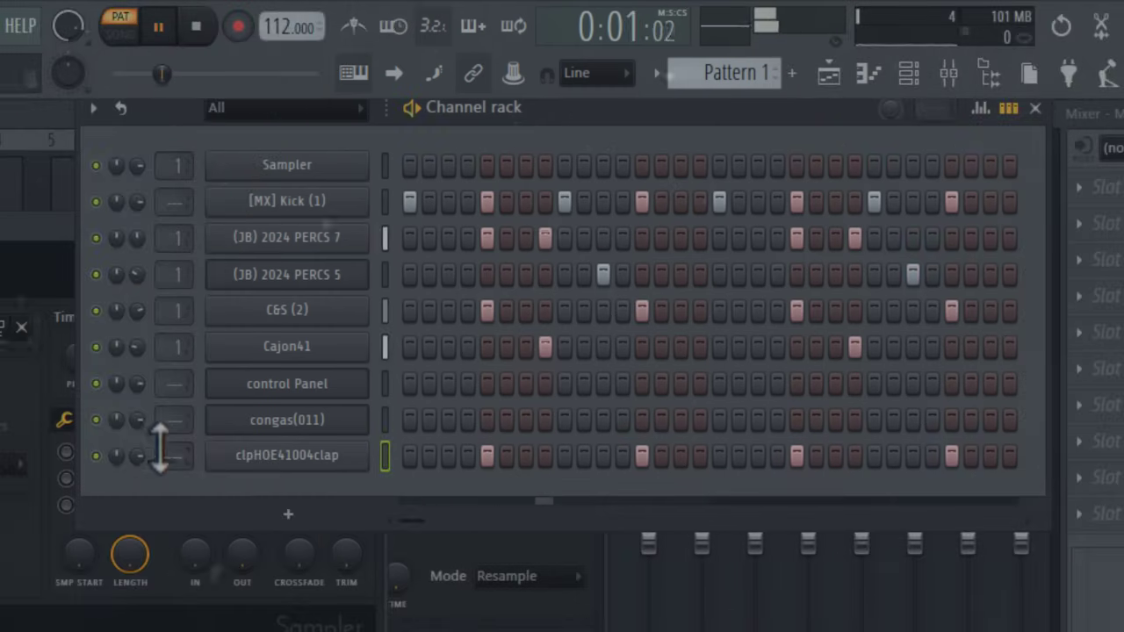
left_click_drag(138, 453, 186, 444)
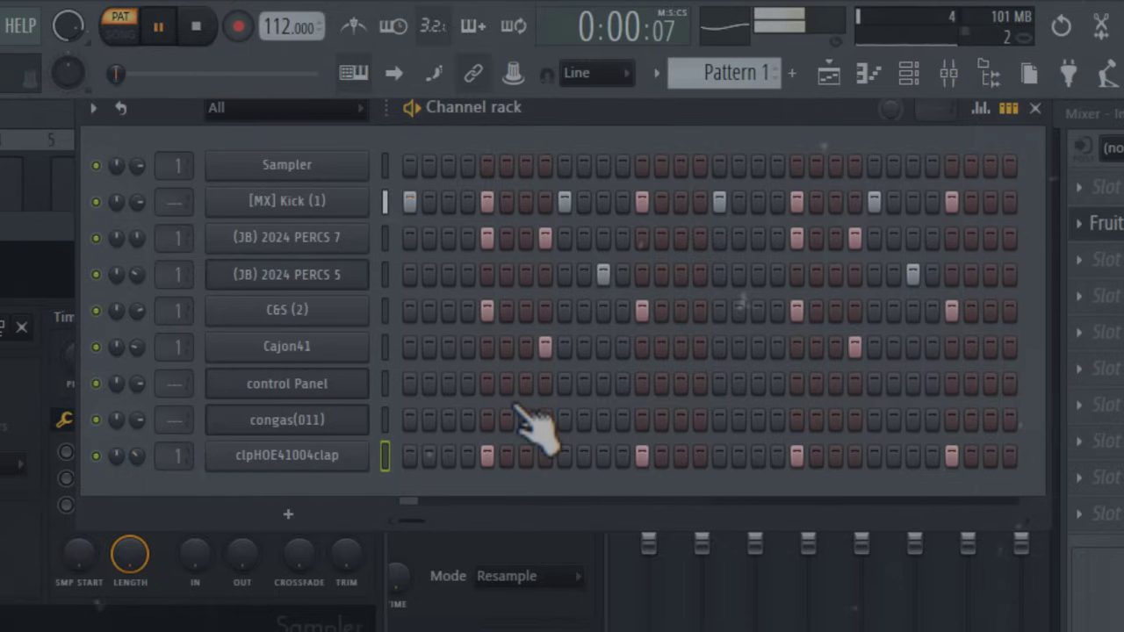
Program congas(011) on steps 11 and 27 and control Panel on step 15, routing both channels to mixer track 1.
left_click(603, 419)
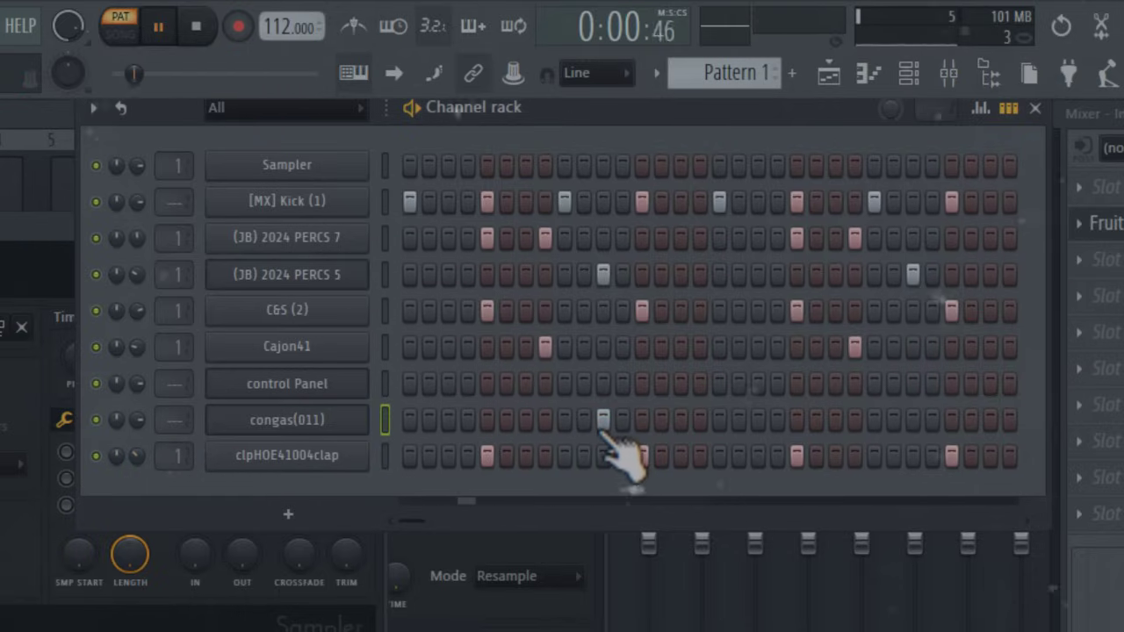
left_click(680, 383)
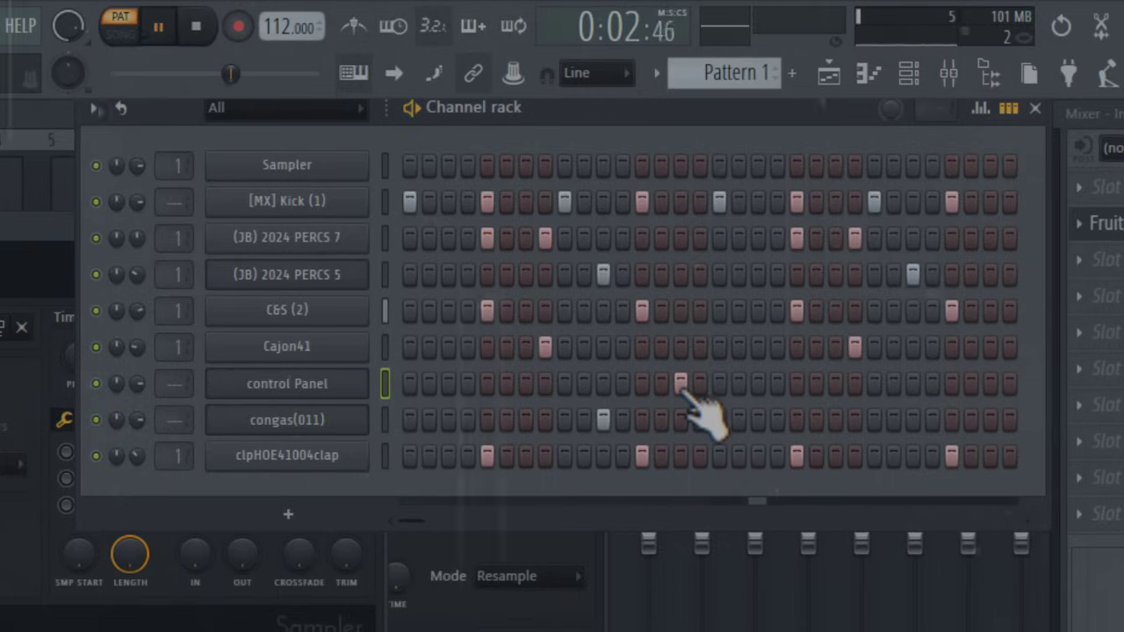
left_click(914, 420)
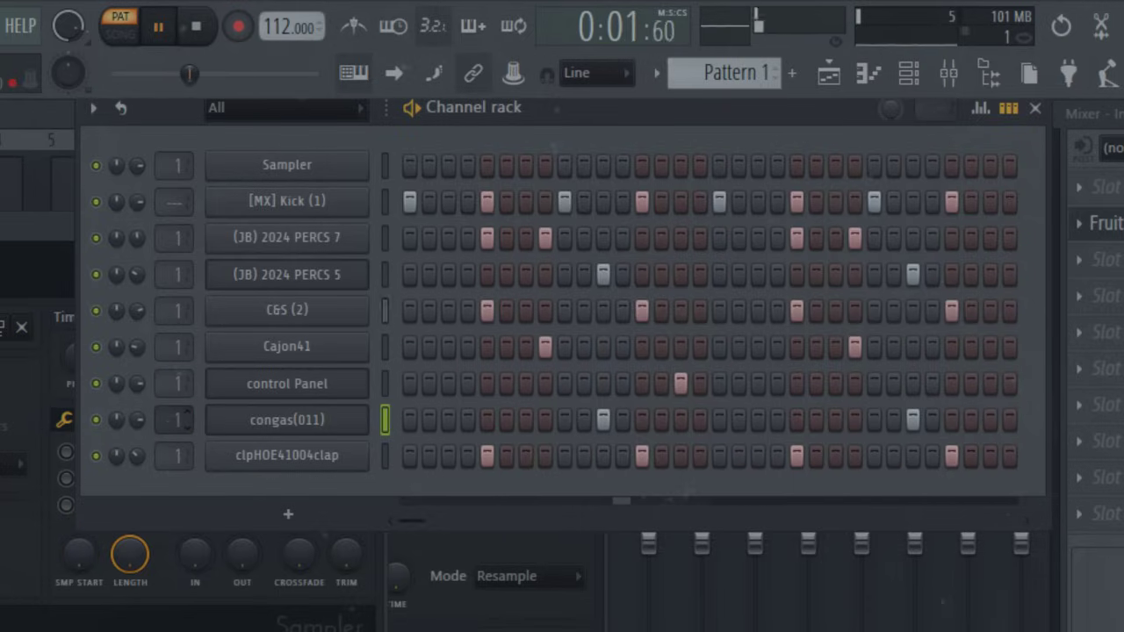
Add Fruity Parametric EQ 2 in the next empty effect slot of Insert 1 and cut the low frequencies.
left_click(1108, 260)
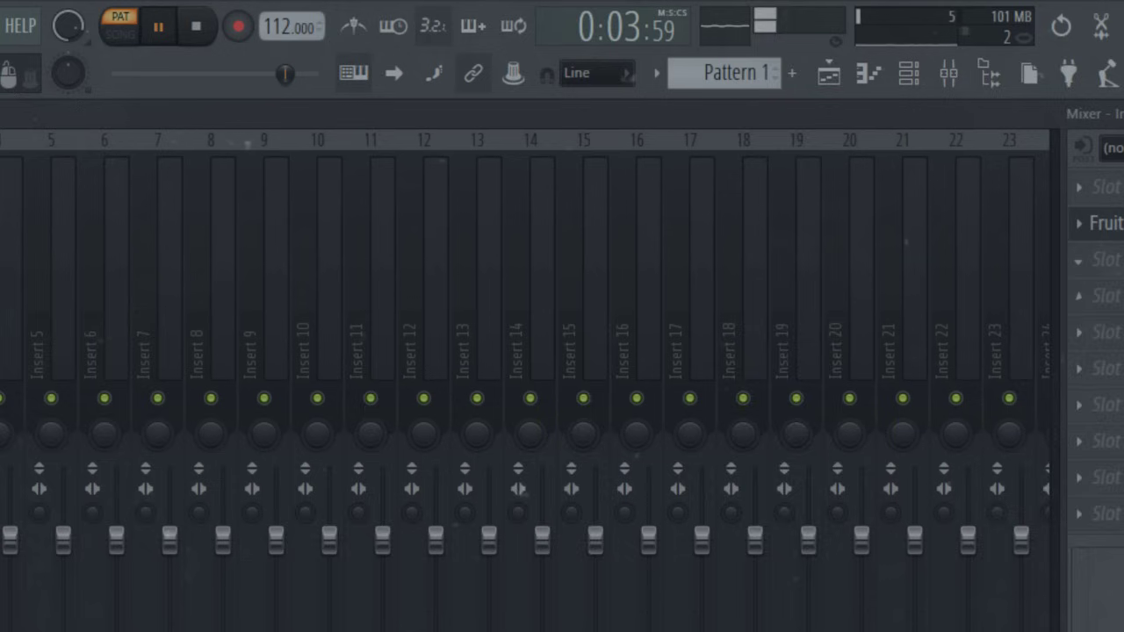
left_click(1098, 260)
left_click(451, 487)
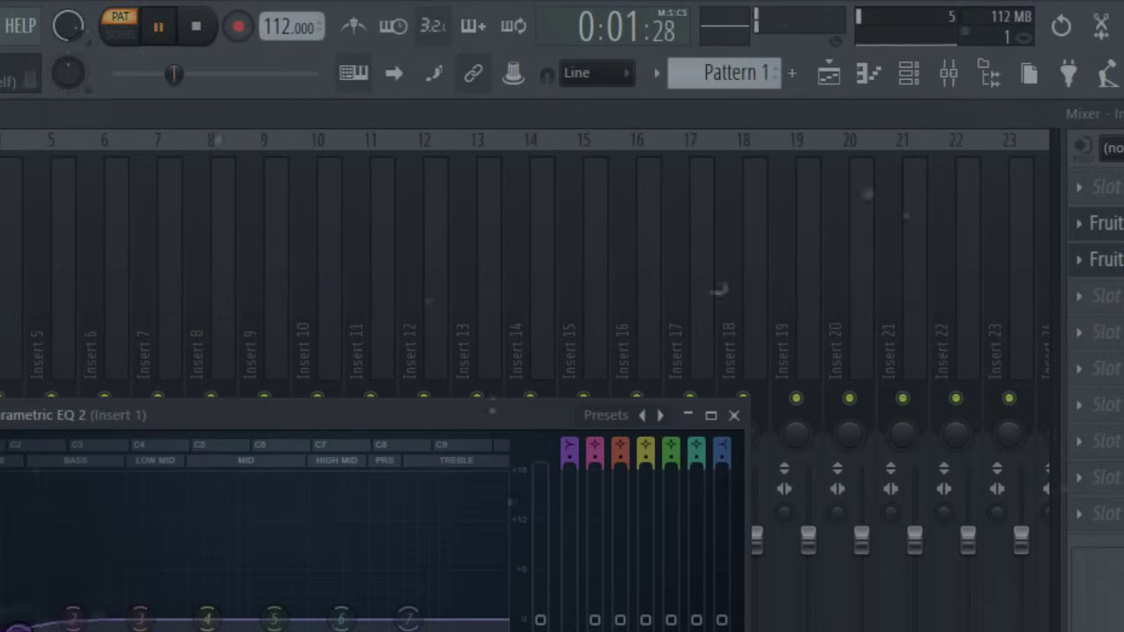
left_click_drag(76, 617, 76, 631)
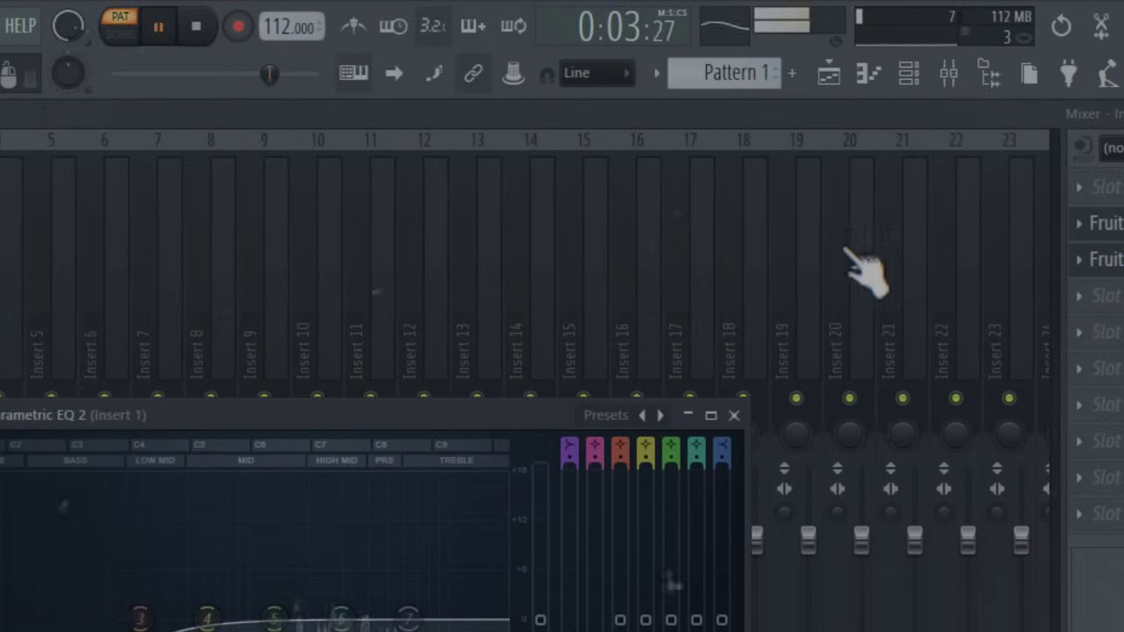
Add the BONGO (14) sample as a channel routed to mixer track 1, with hits on steps 3, 5, 19, 21 and 27.
left_click(834, 79)
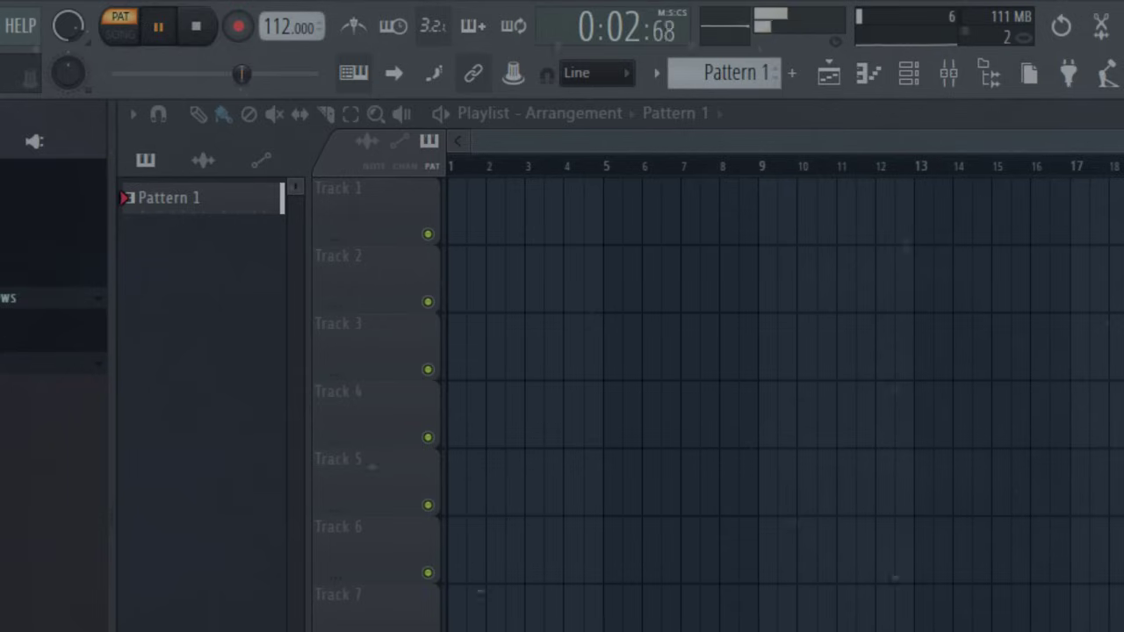
left_click_drag(145, 481, 351, 505)
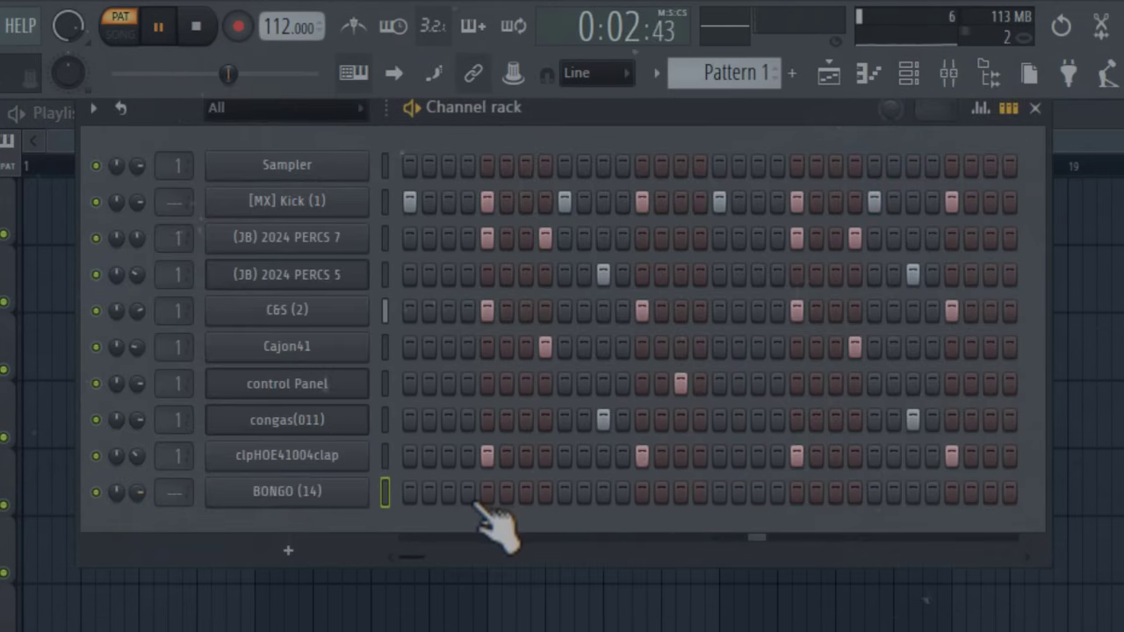
left_click(450, 497)
left_click(487, 493)
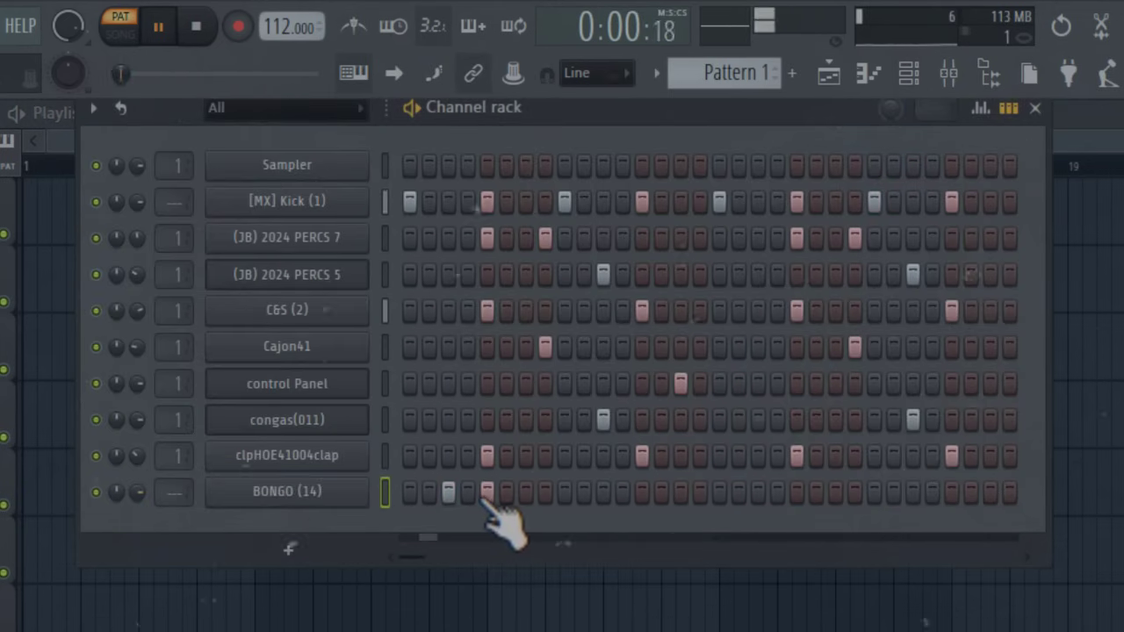
left_click_drag(178, 493, 178, 481)
left_click(758, 491)
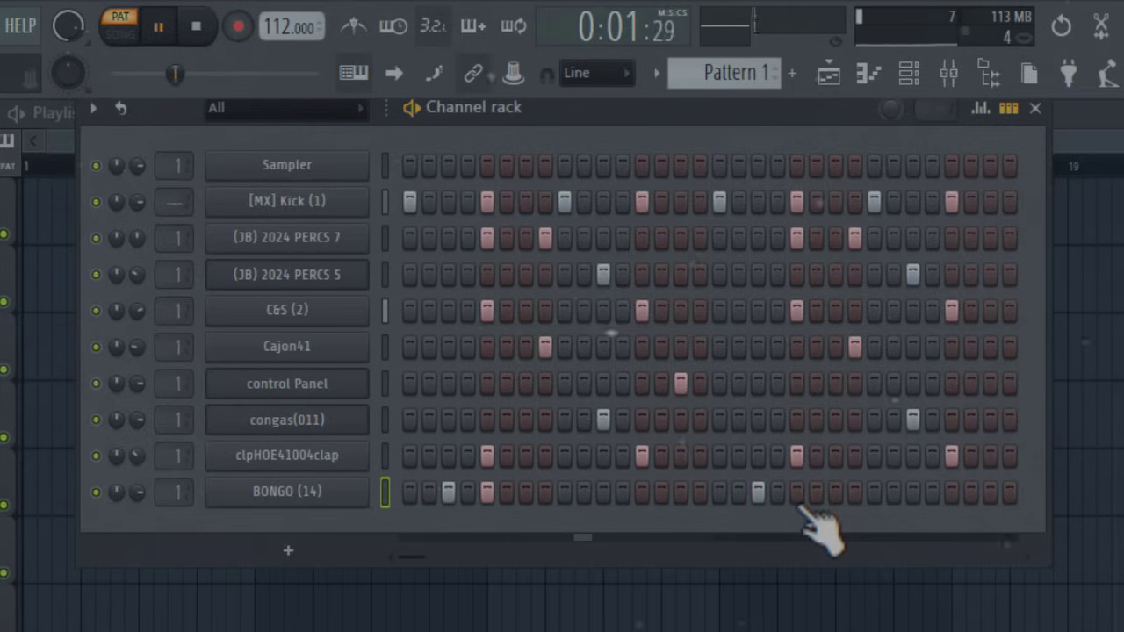
left_click(913, 492)
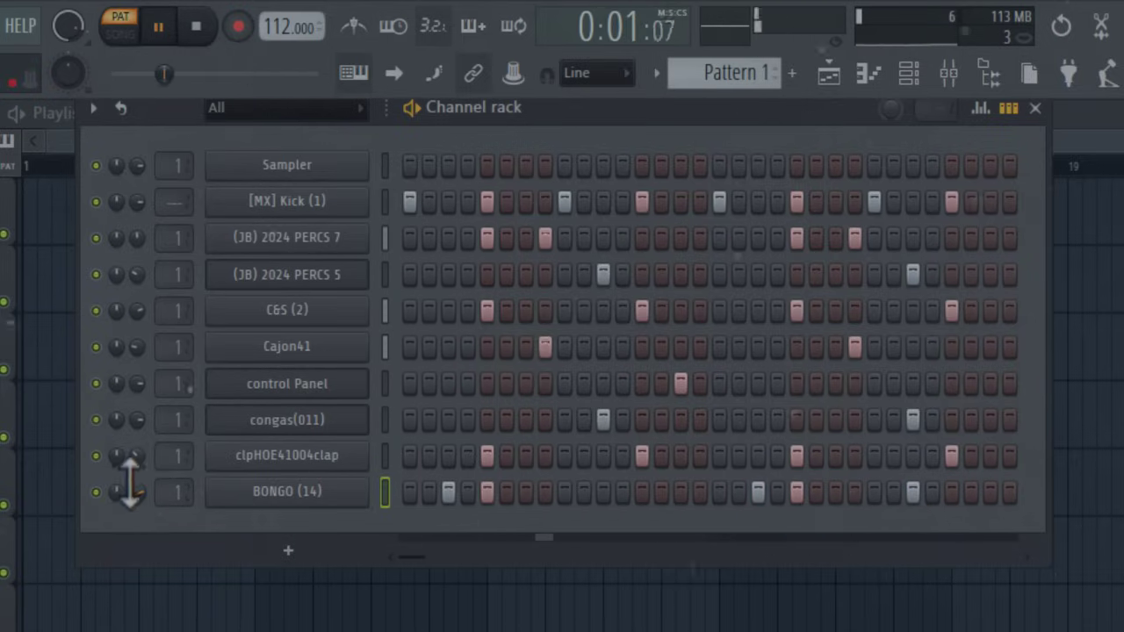
Add the Bbhhopen sample as a channel and program a hit on every fourth step from step 3 to step 31.
key("alt+F8")
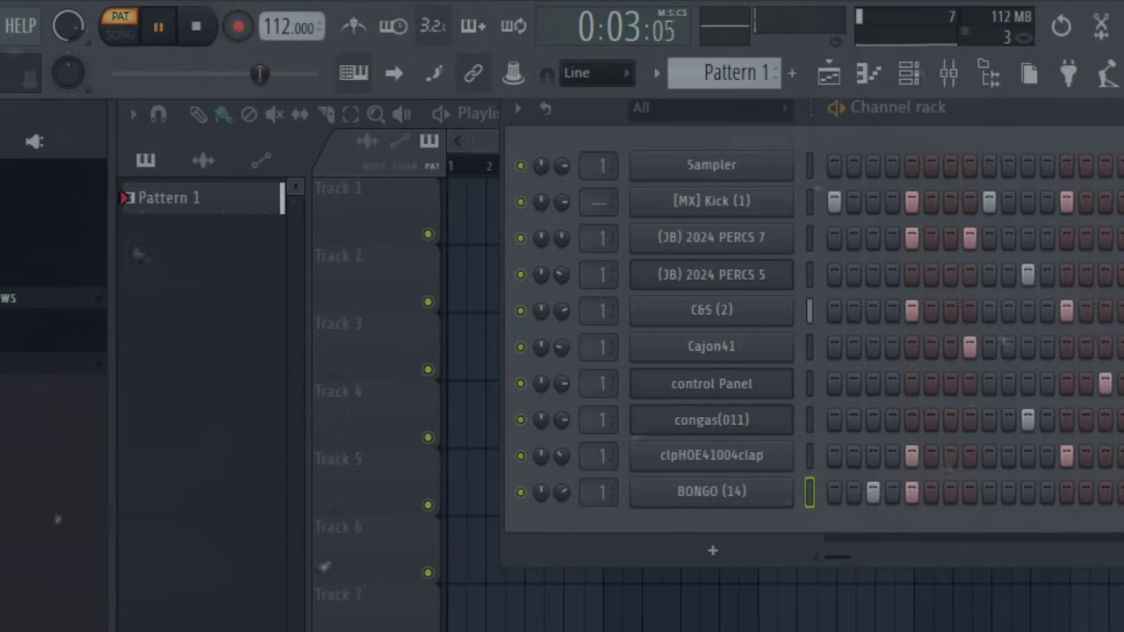
key("space")
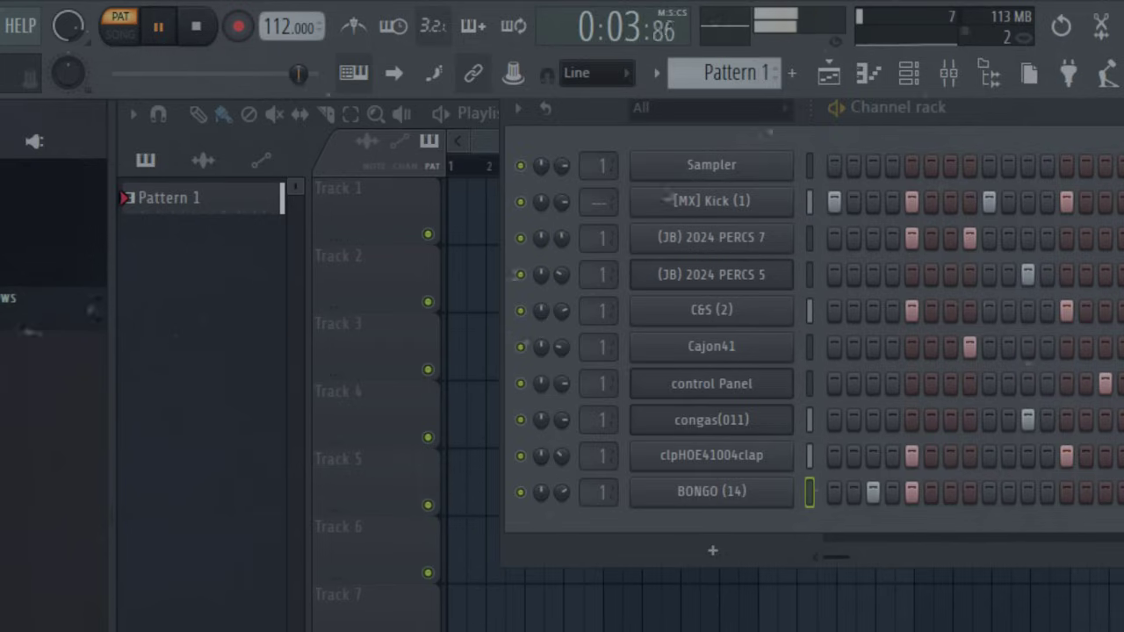
left_click_drag(52, 575, 314, 534)
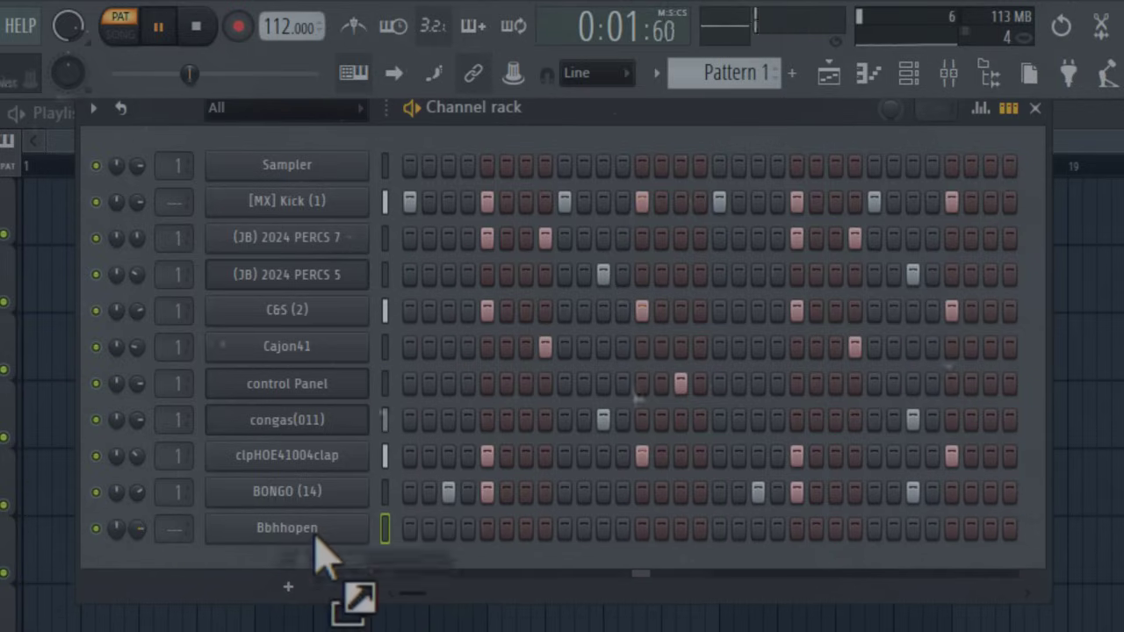
left_click(449, 532)
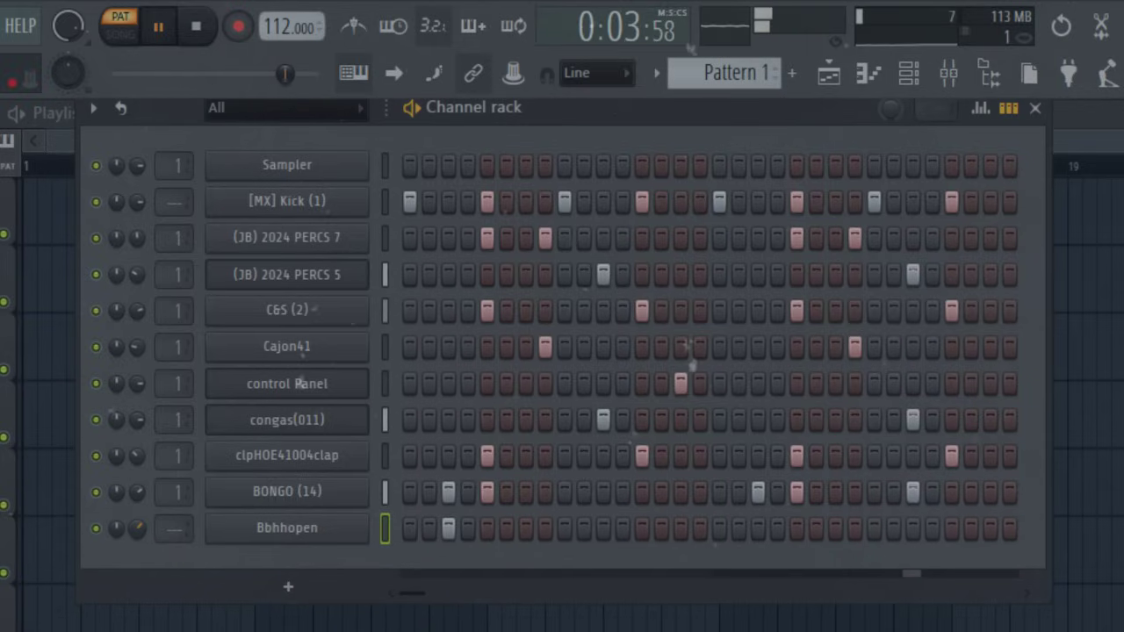
left_click(603, 527)
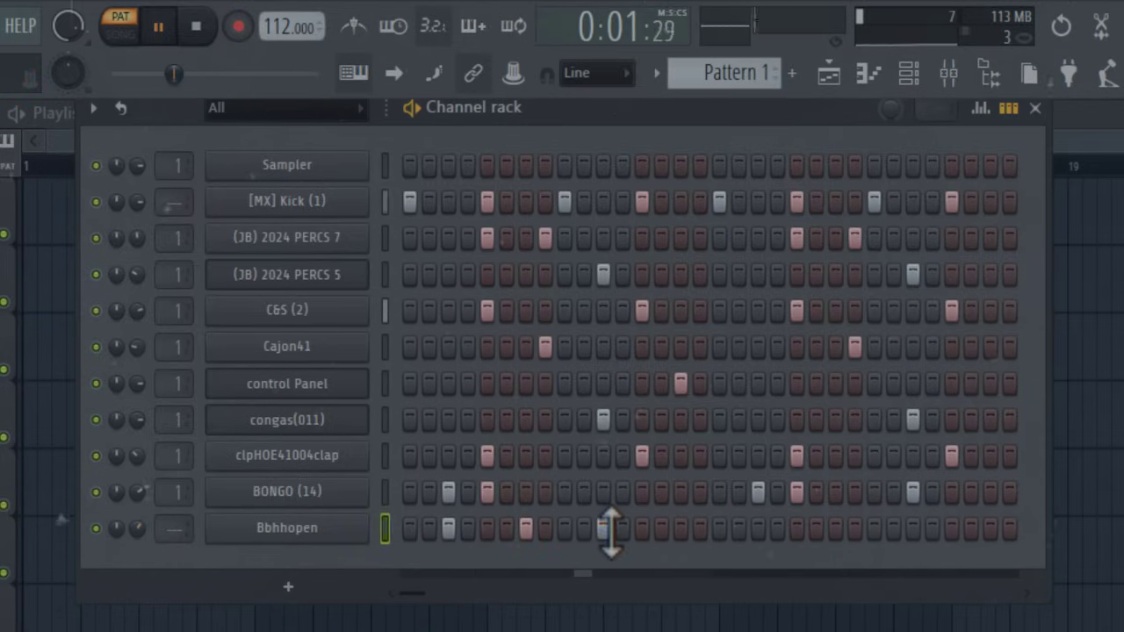
left_click(680, 528)
left_click(835, 528)
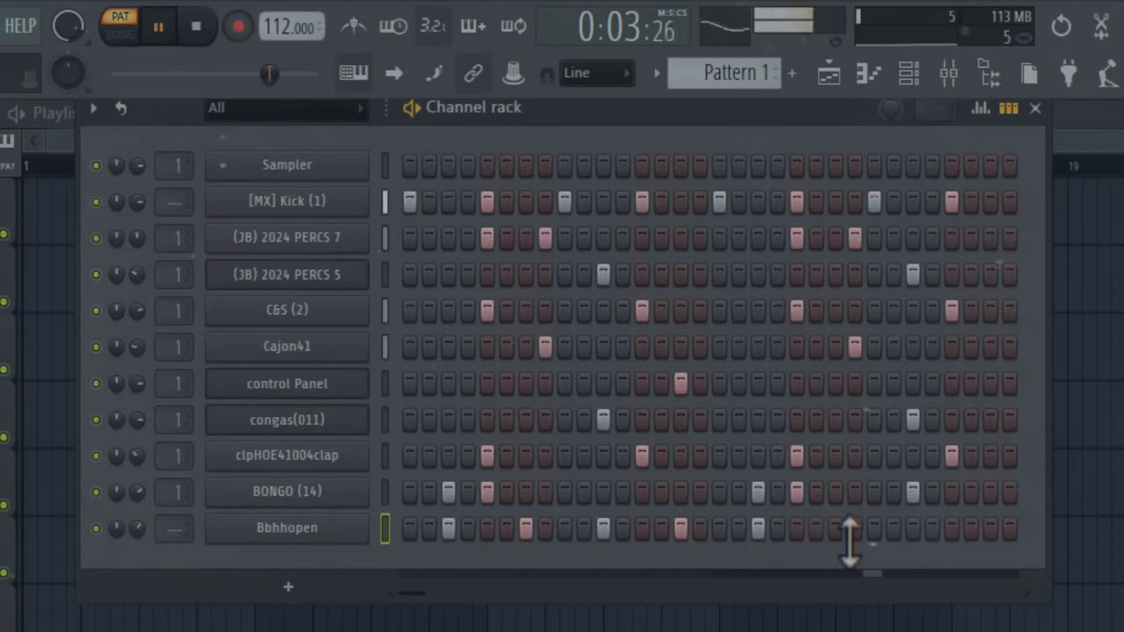
left_click(913, 527)
left_click(991, 528)
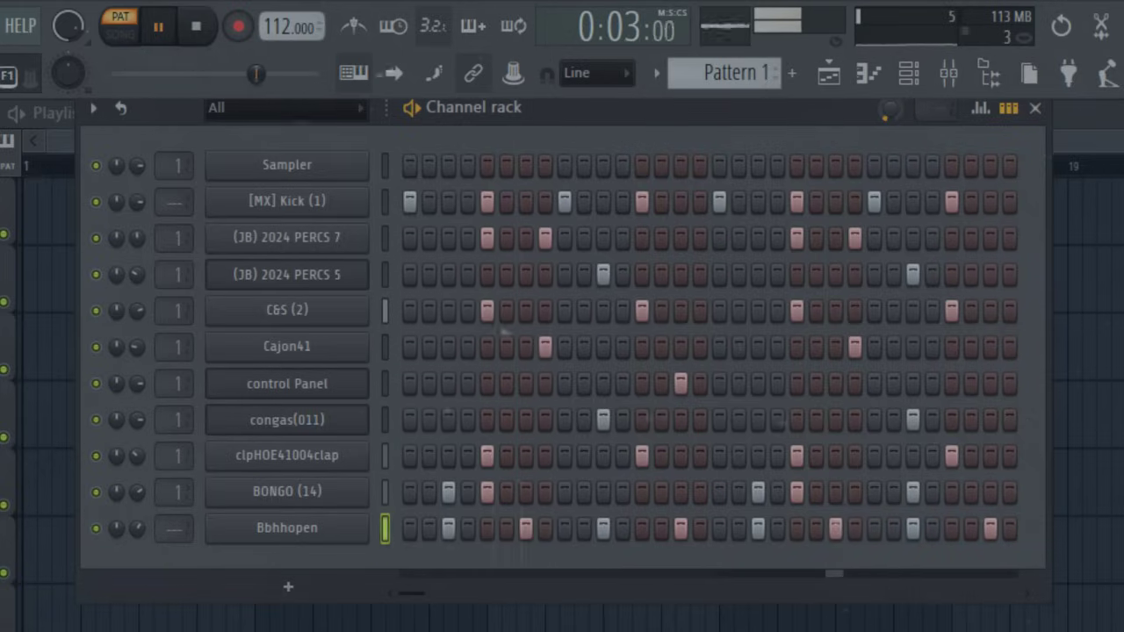
Load Vintage Chorus in the next empty effect slot of mixer Insert 1 and close its window.
left_click(948, 75)
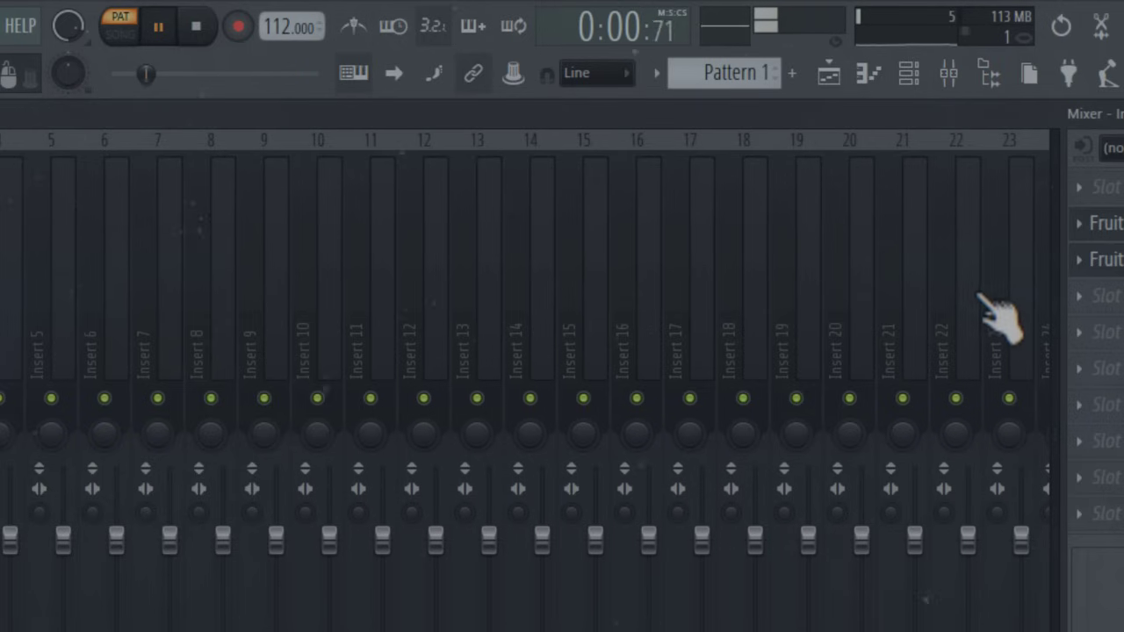
left_click(1093, 296)
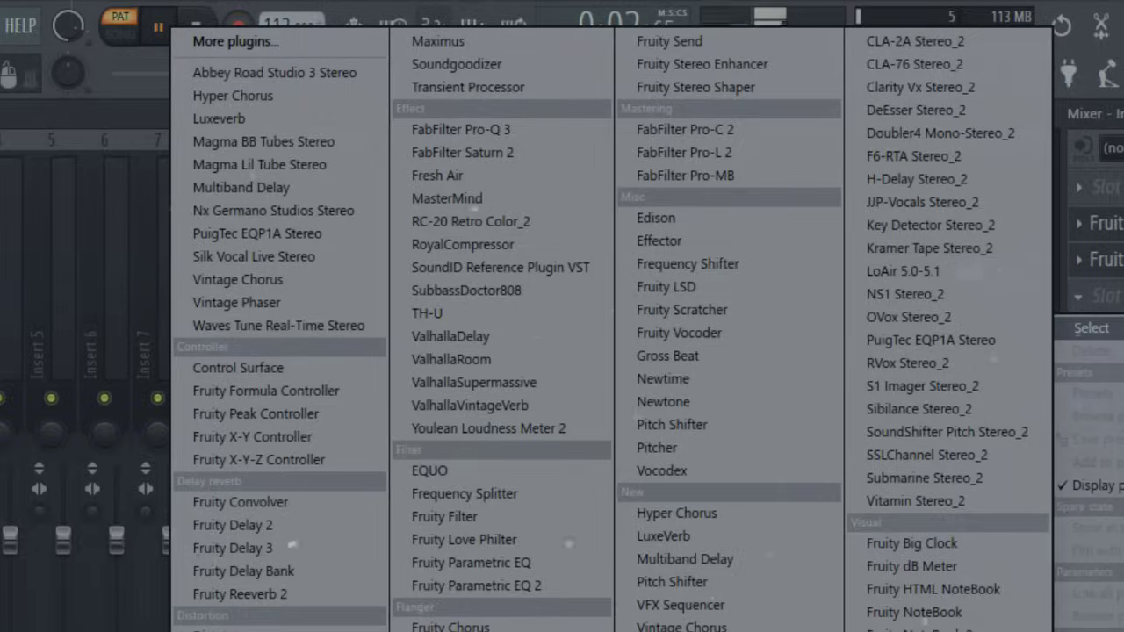
left_click(681, 626)
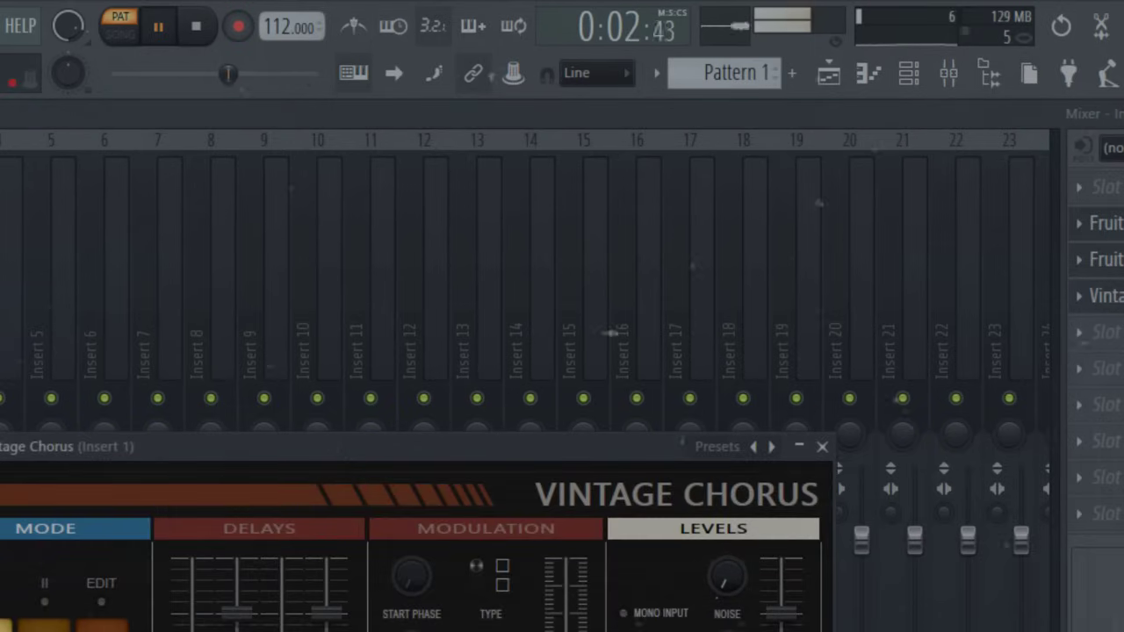
key("Escape")
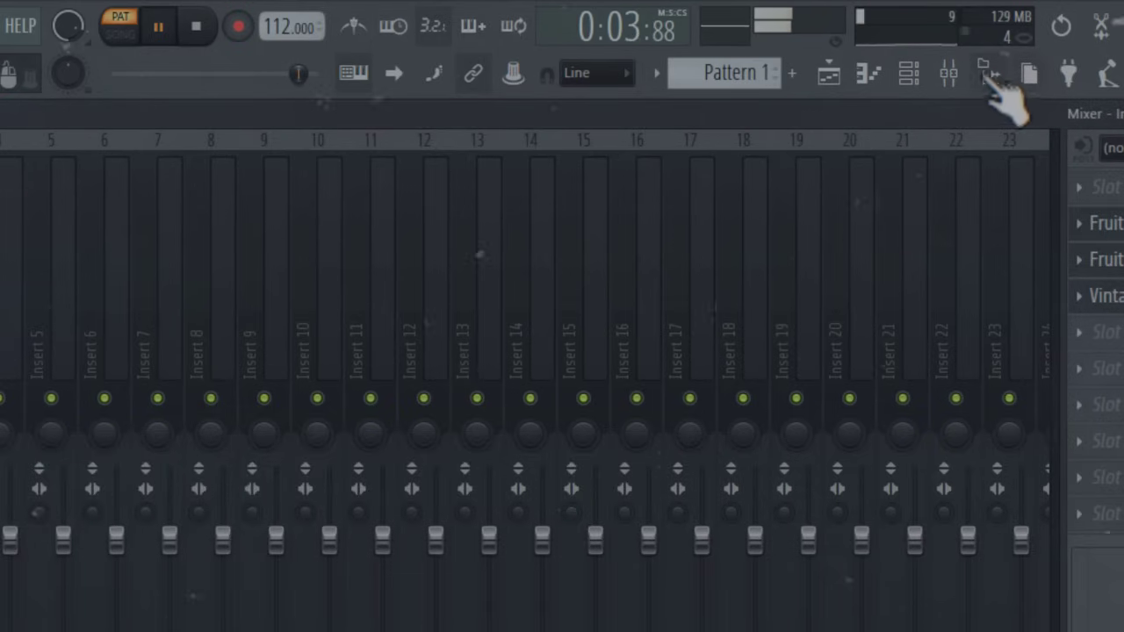
Stop playback and place the Shaker Loop 08 sample twice in a row on playlist Track 1, filling bars 1 to 4.
left_click(909, 72)
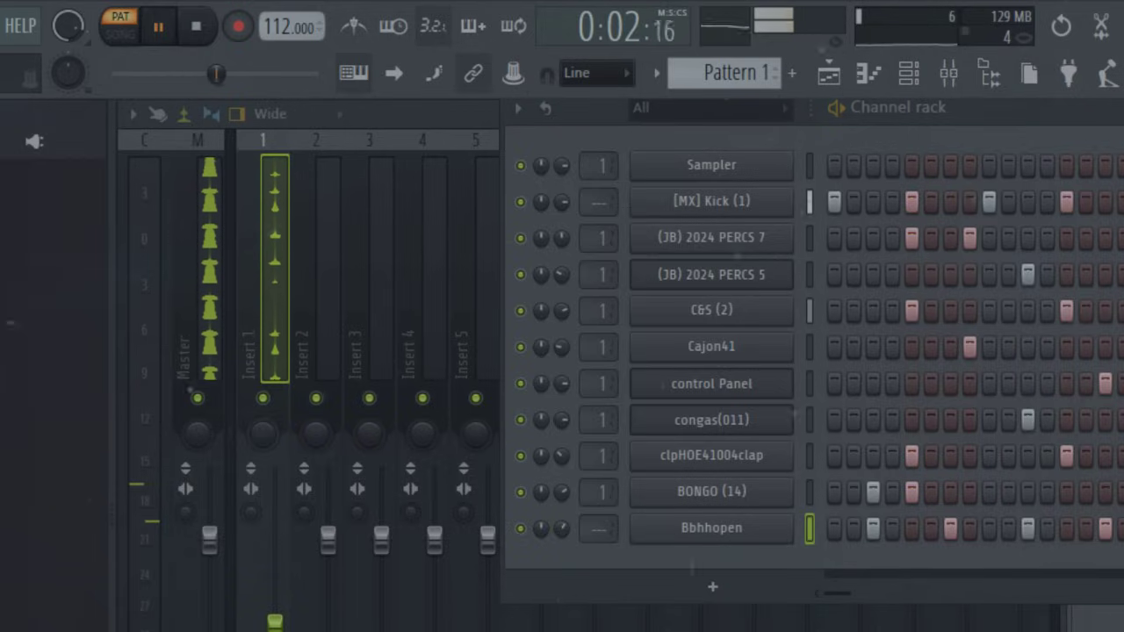
key("space")
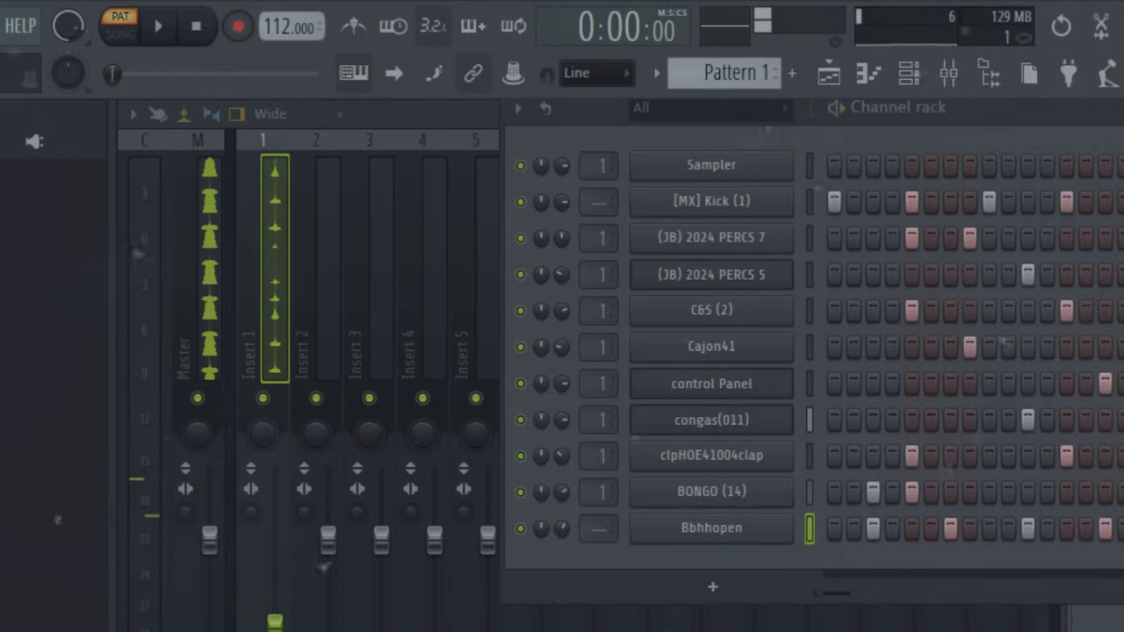
left_click_drag(17, 351, 527, 427)
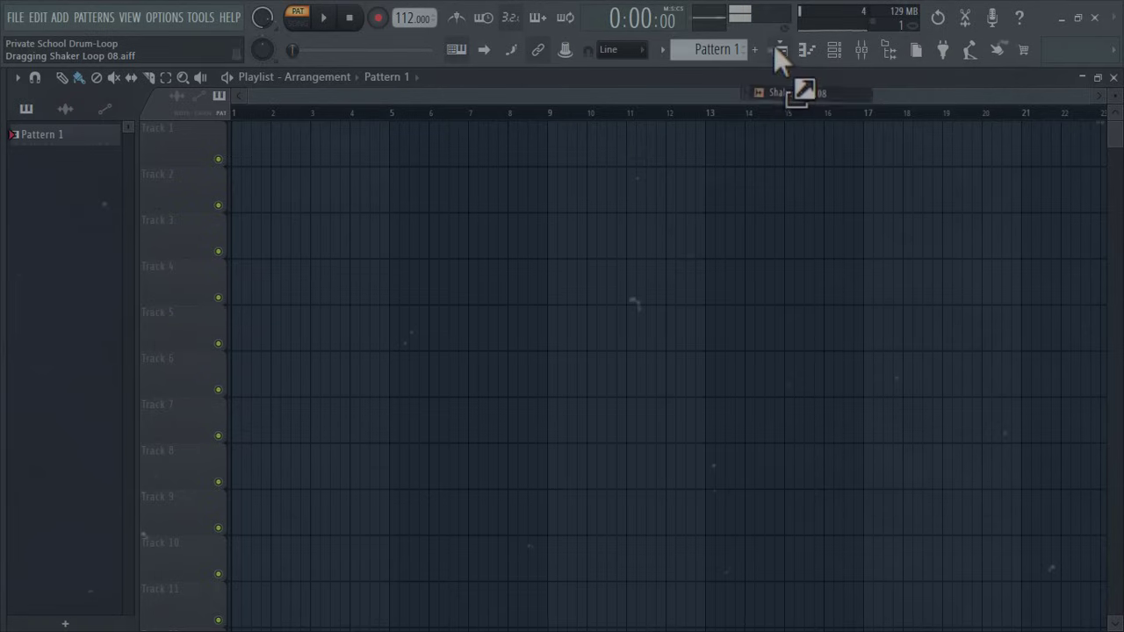
mouse_move(773, 45)
left_mouse_down()
mouse_move(292, 186)
mouse_move(281, 131)
left_mouse_up()
left_click(318, 148)
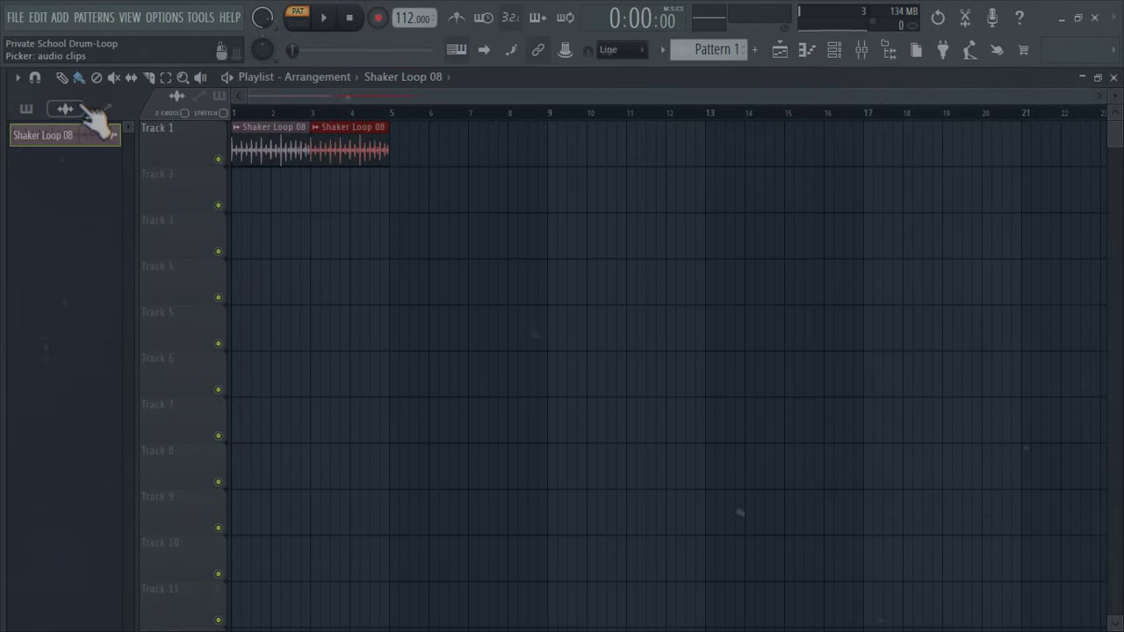
Place two consecutive Pattern 1 clips on Track 2 and lower the Shaker Loop 08 channel volume to about 17%.
left_click(28, 109)
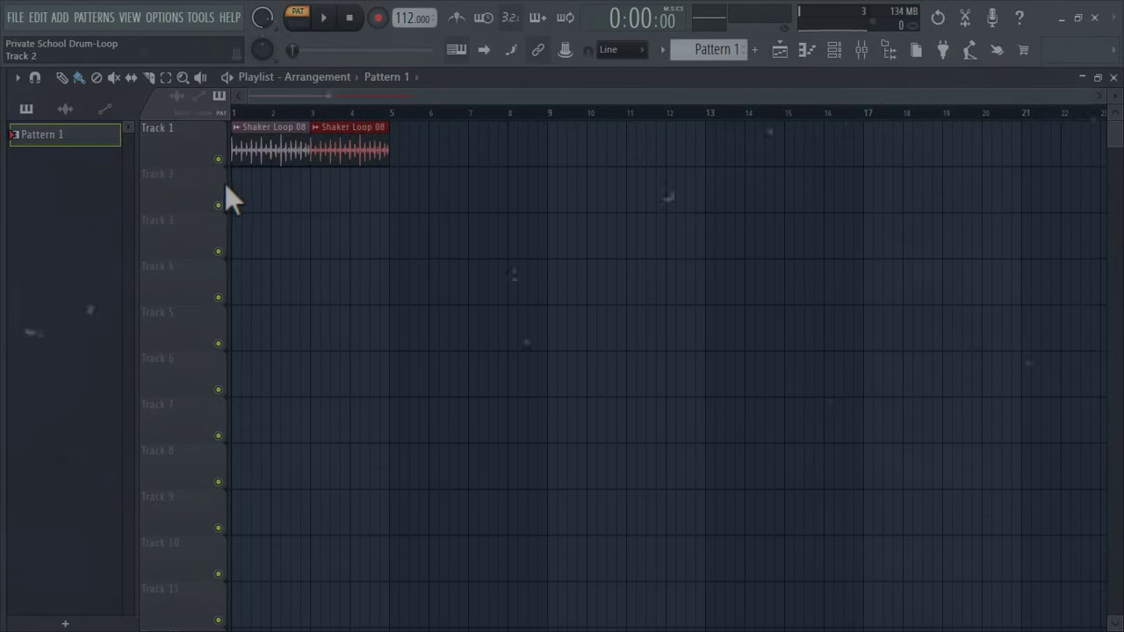
left_click_drag(234, 194, 359, 214)
double_click(366, 166)
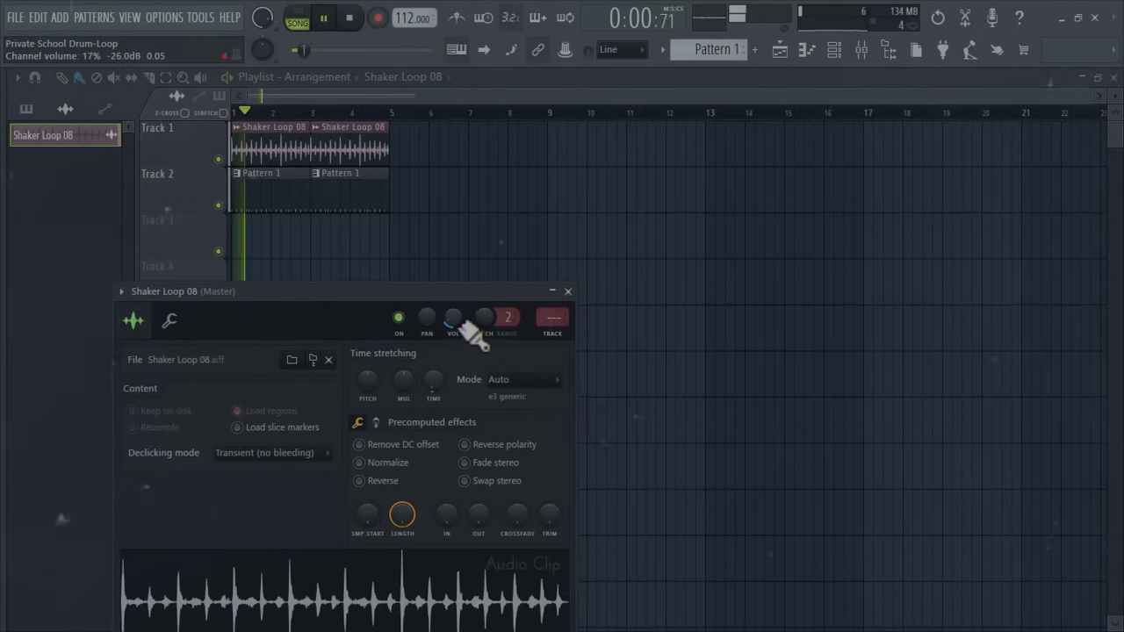
left_click(569, 293)
Place the Qhwa sample at the start of playlist Track 6 and set its channel volume to about 56%.
key("alt+F8")
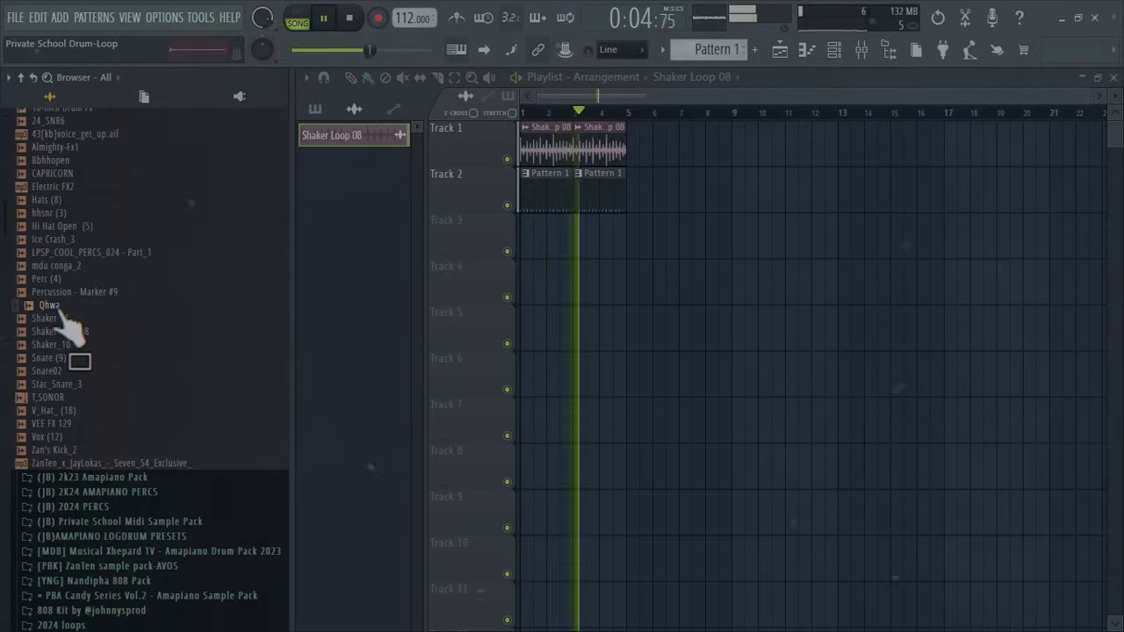
left_click_drag(54, 306, 227, 399)
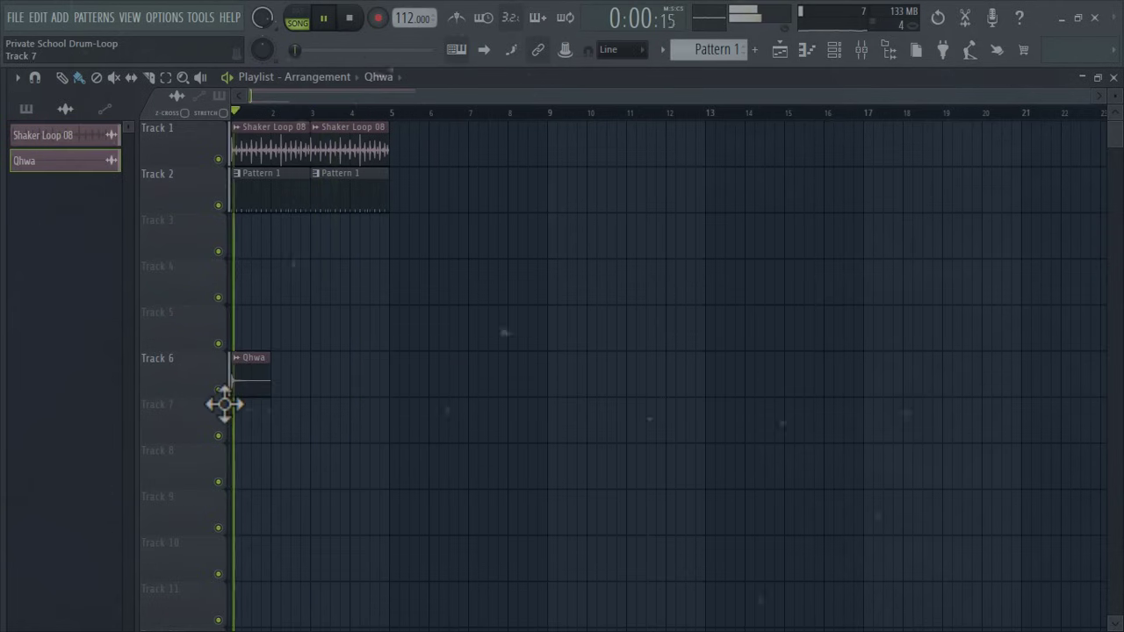
double_click(259, 385)
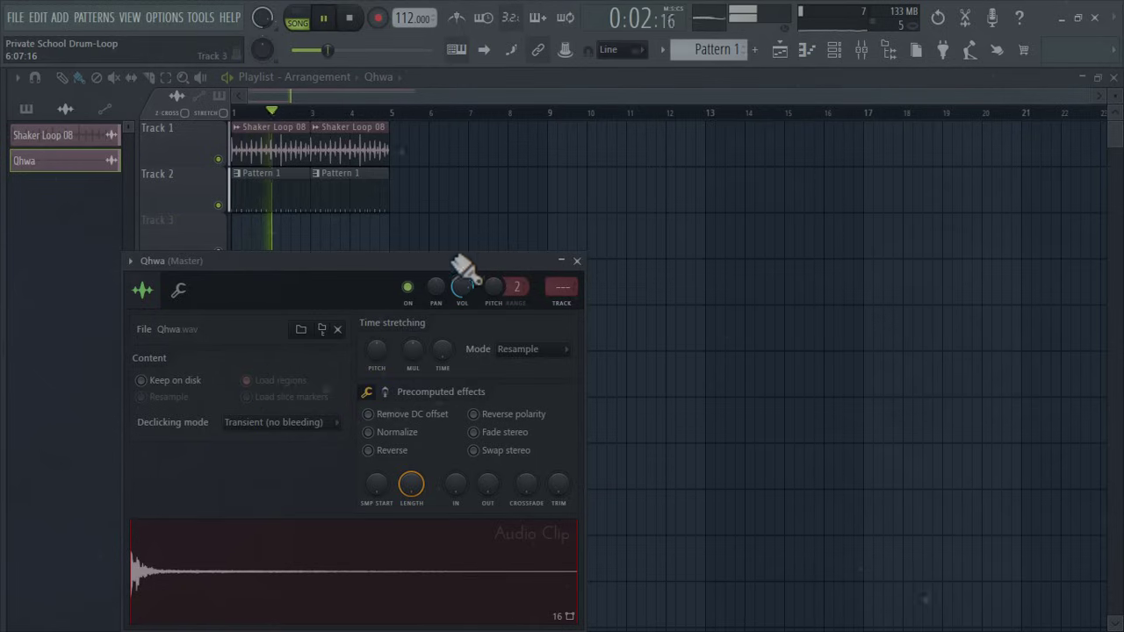
left_click_drag(462, 287, 463, 309)
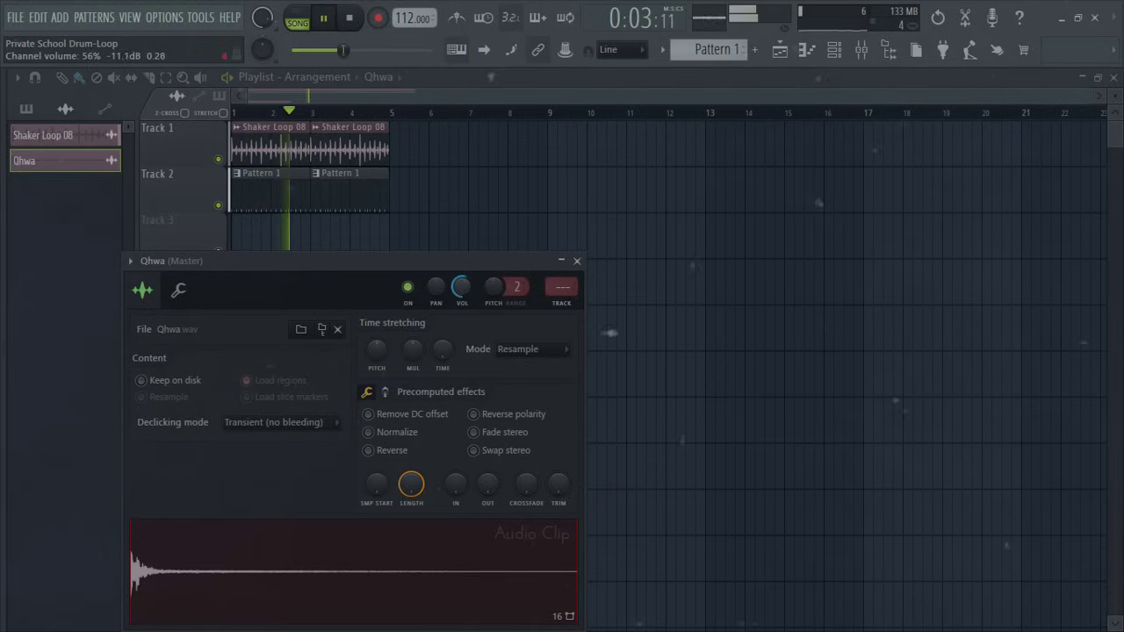
left_click(577, 260)
Audition samples in the (JB) folder and look through (JB) 2K24 AMAPIANO PERCS for another layer, then restart song playback.
key("space")
mouse_move(50, 377)
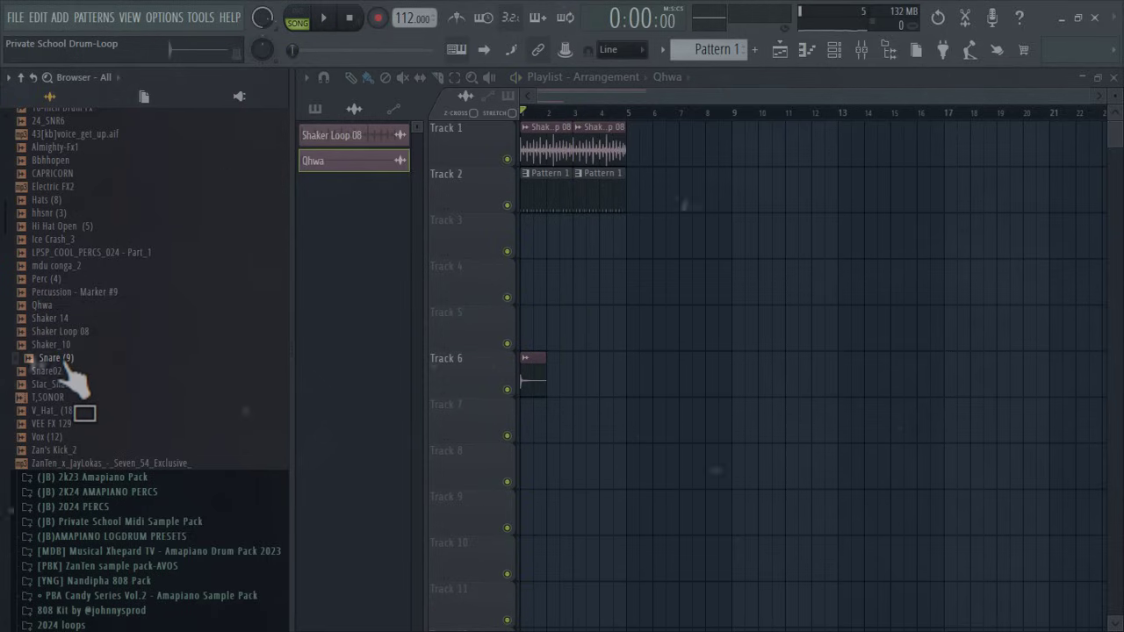
key("Up")
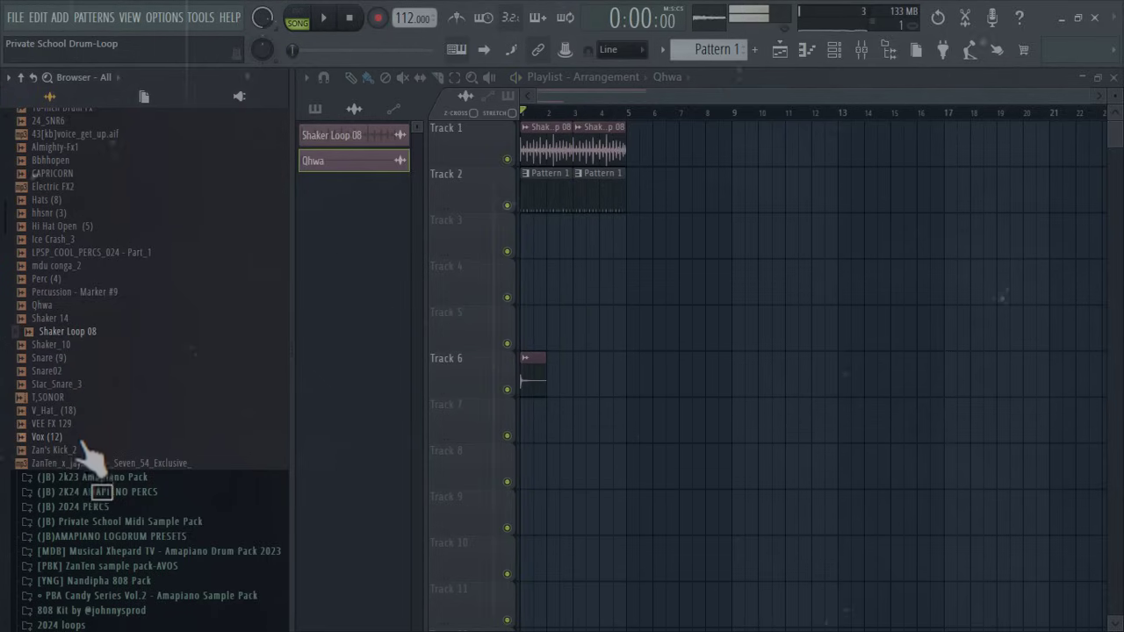
scroll(127, 376, "up", 4)
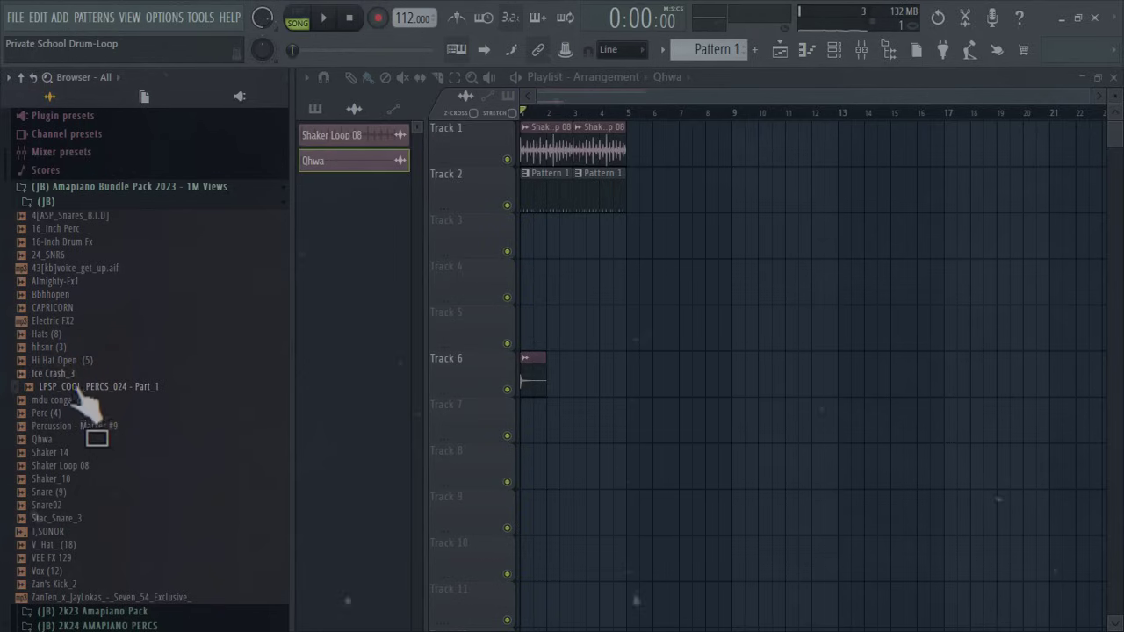
left_click(66, 207)
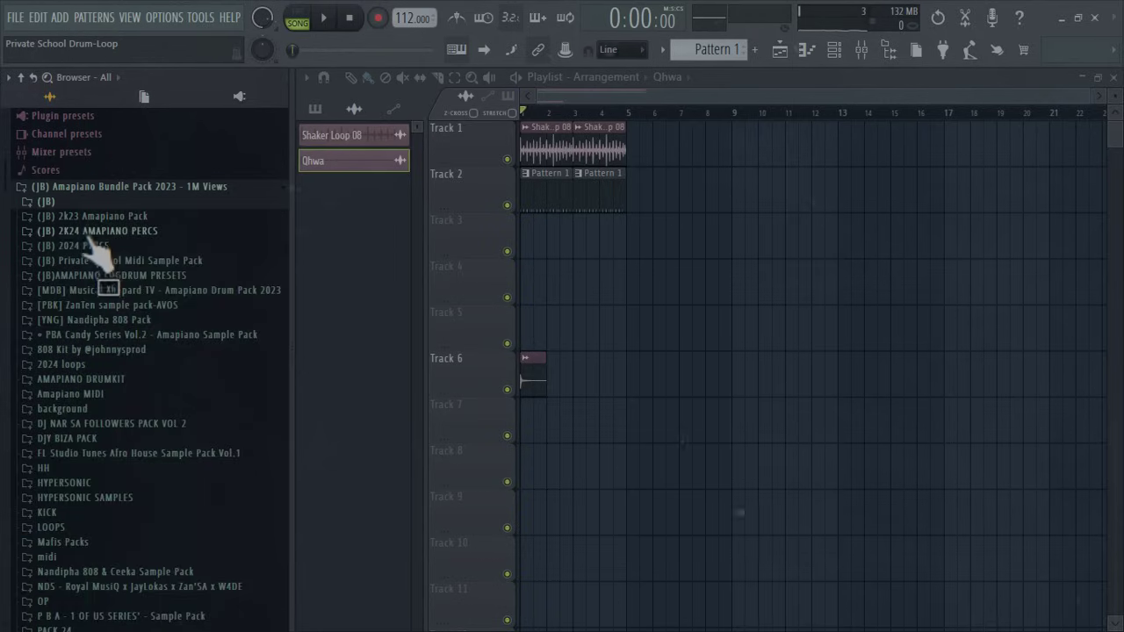
left_click(92, 231)
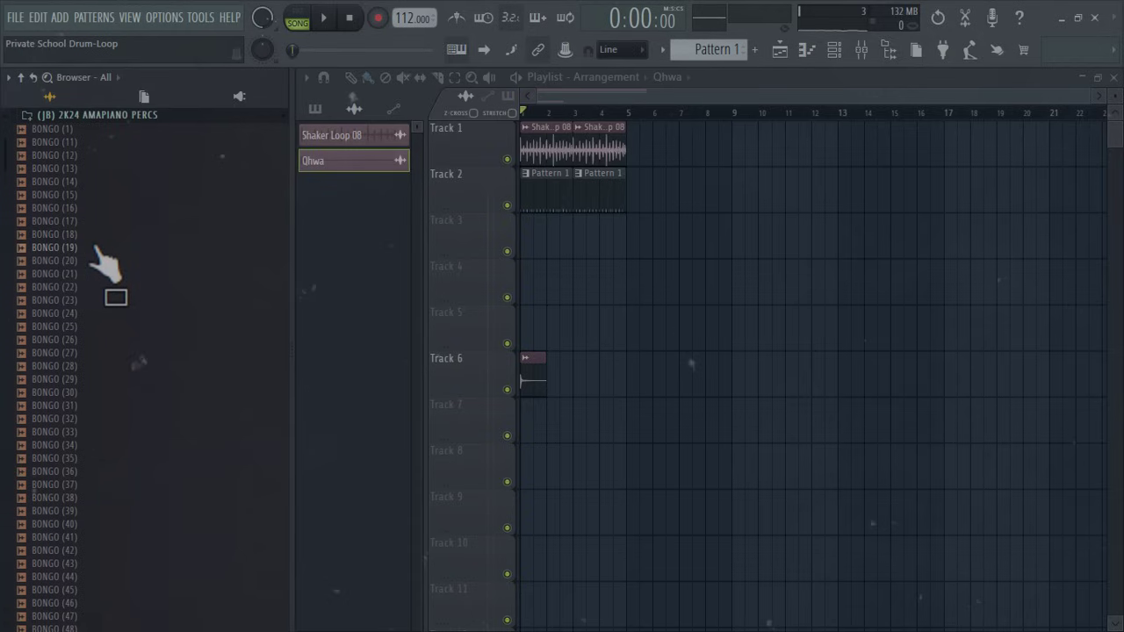
left_click(70, 123)
key("space")
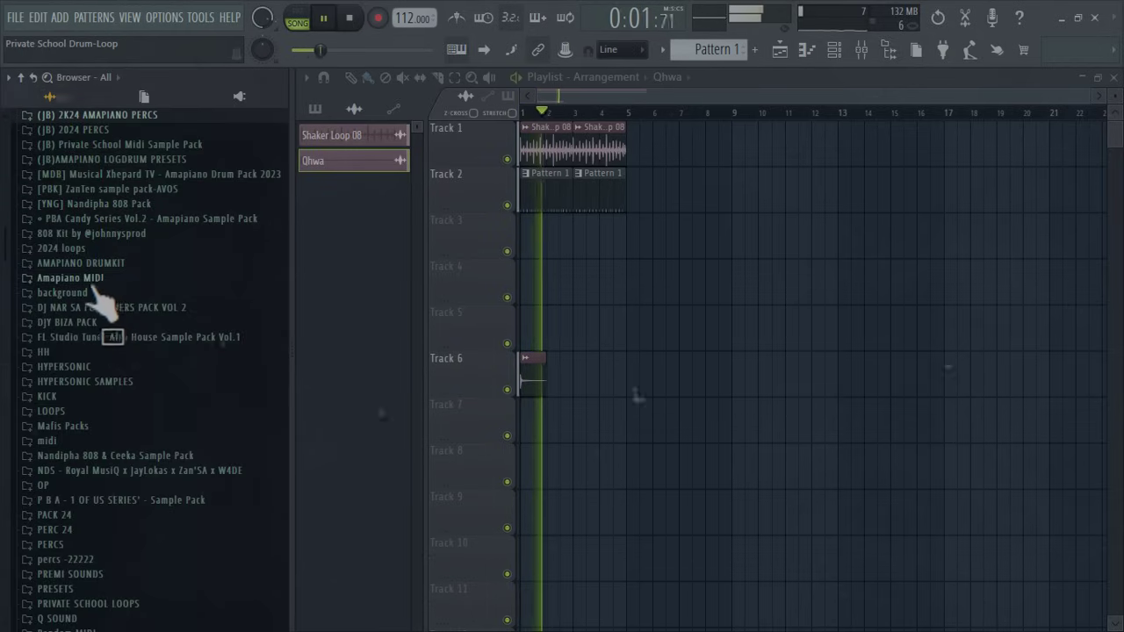
Audition samples under Q SOUND > CRASHES and place Fx Crush at the start of playlist Track 12.
scroll(121, 351, "down", 3)
scroll(128, 368, "down", 3)
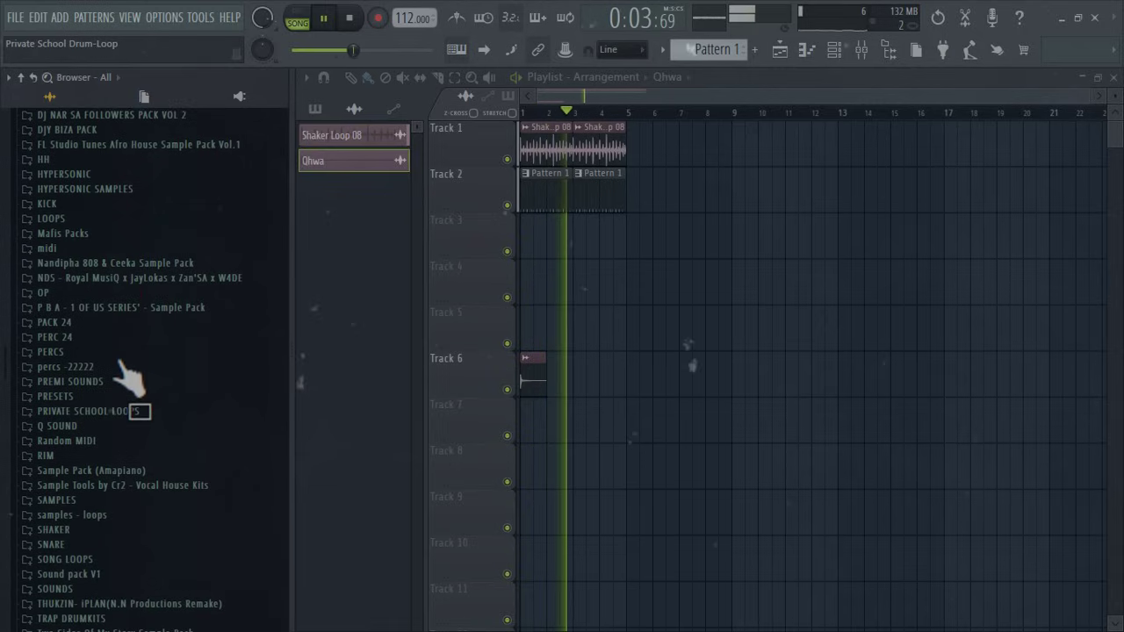
left_click(72, 418)
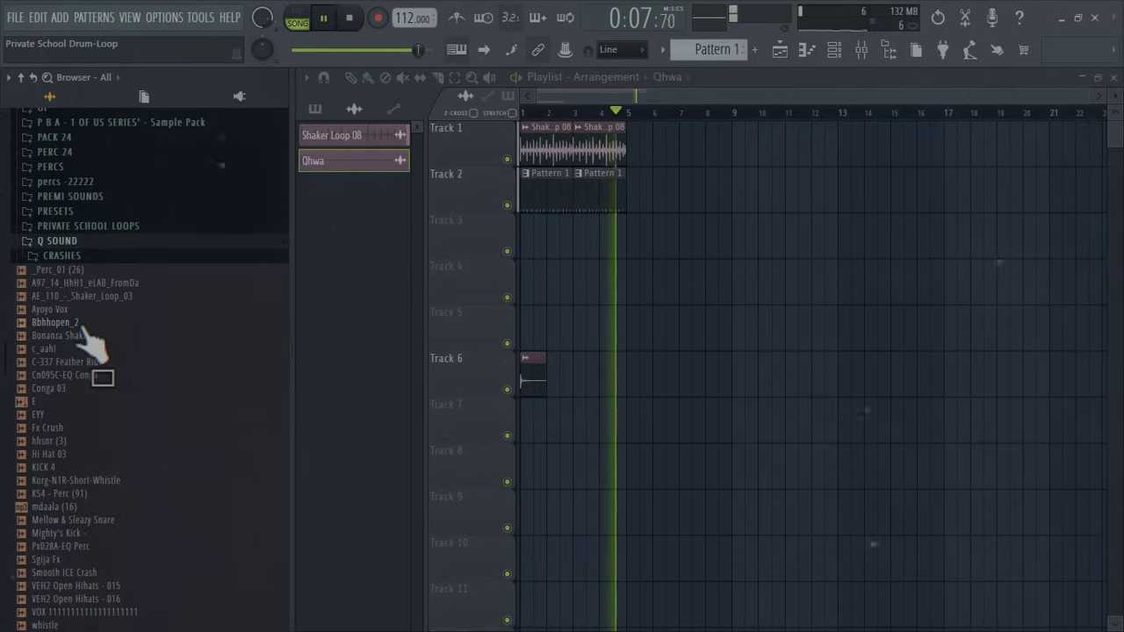
left_click(80, 323)
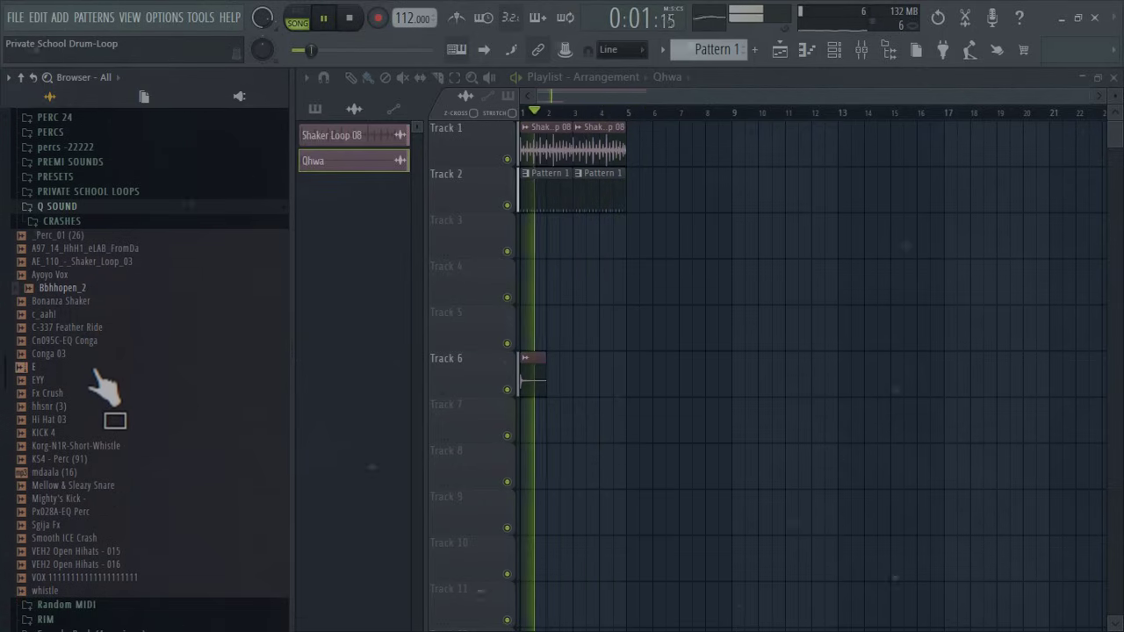
left_click(92, 393)
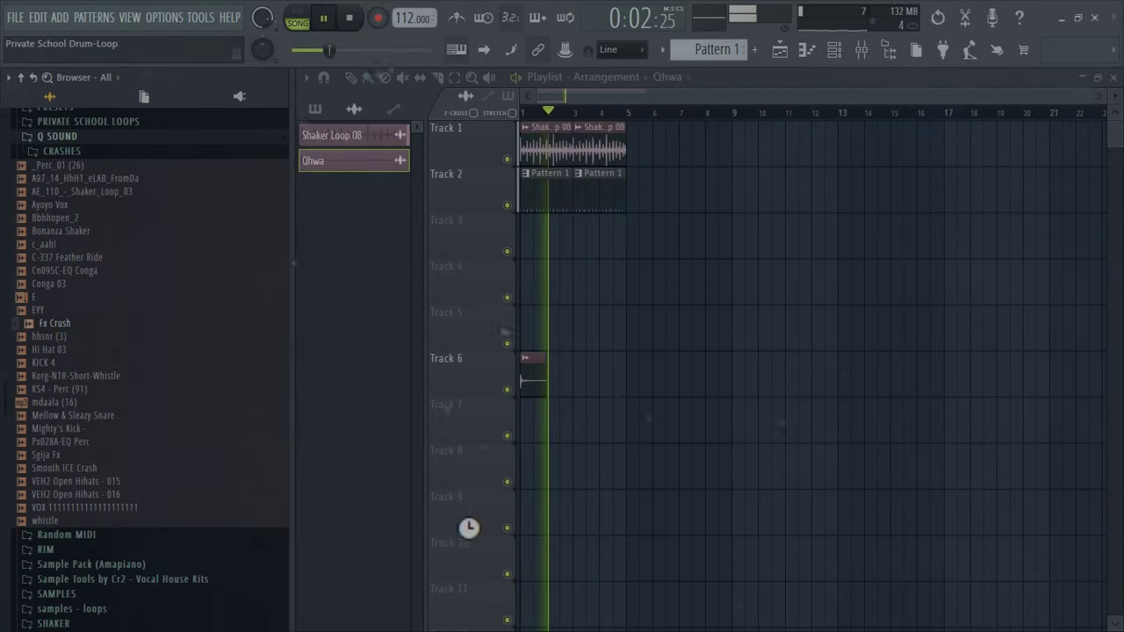
left_click_drag(469, 528, 181, 624)
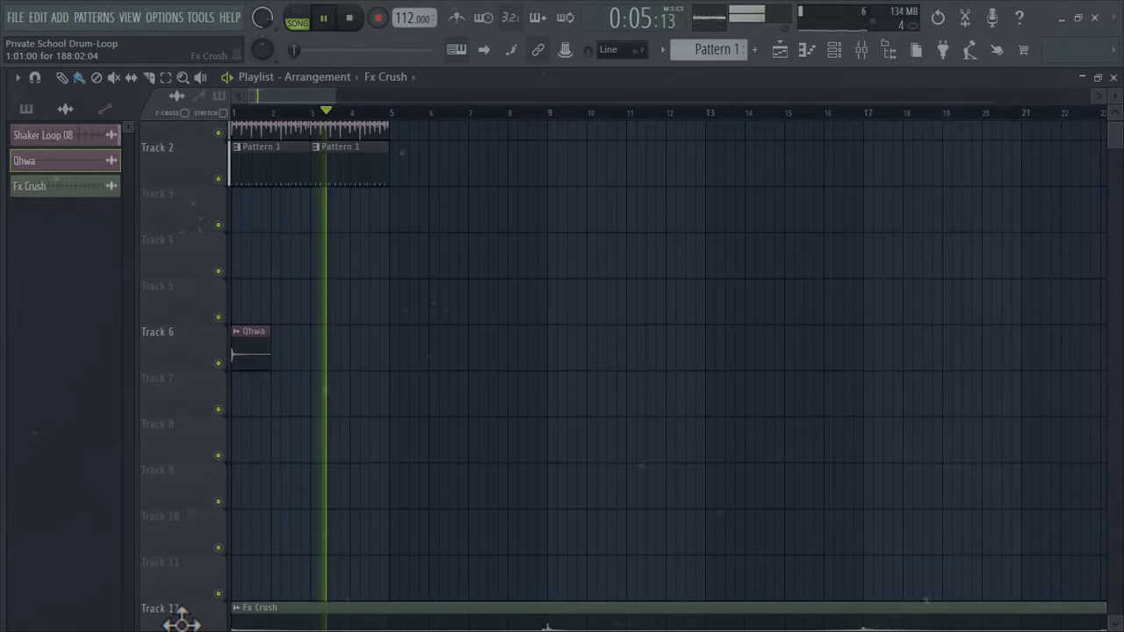
Lower the Fx Crush channel volume to about 59% and restart playback from the beginning.
double_click(585, 611)
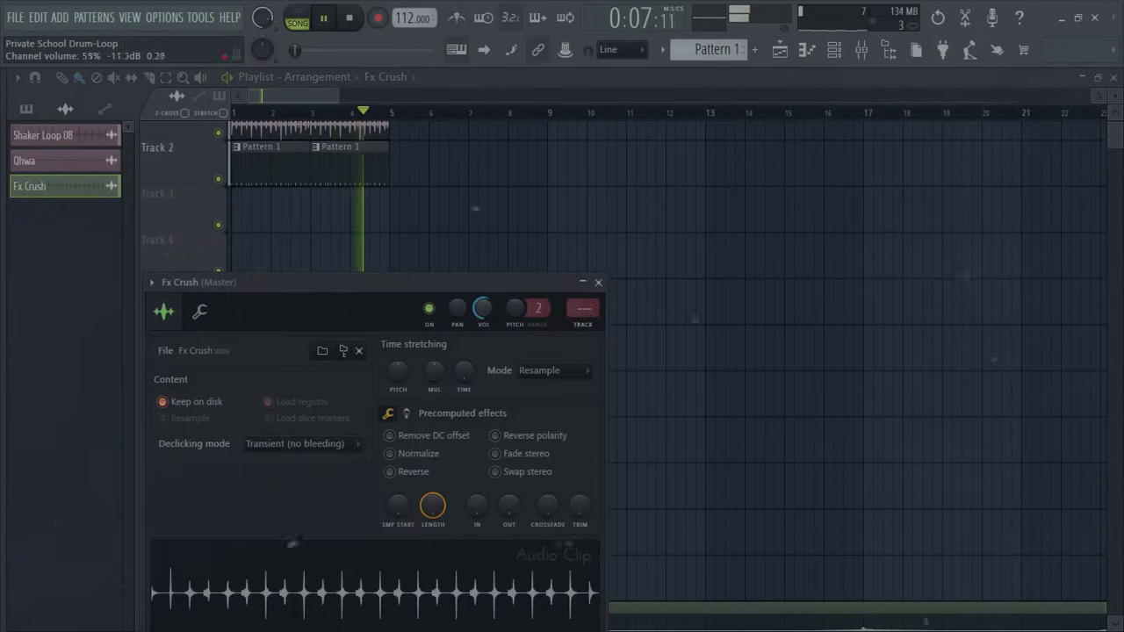
left_click_drag(483, 308, 483, 312)
key("space")
key("space")
Select the Shaker Loop 08 and Pattern 1 clips on Tracks 1 and 2 and duplicate them through bar 52.
left_click(166, 78)
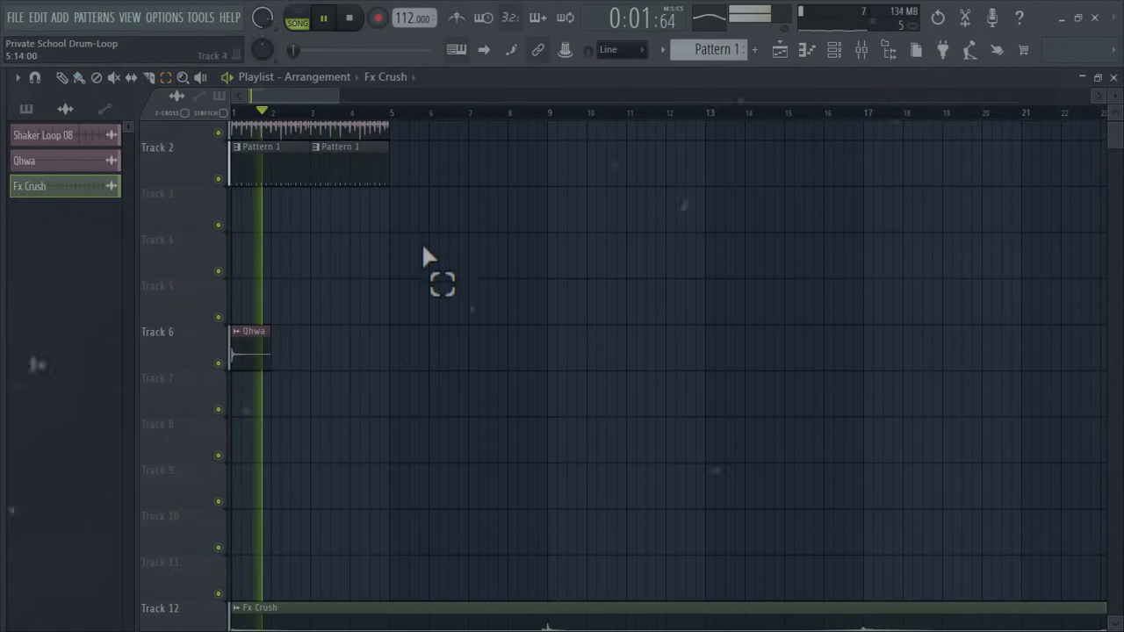
left_click_drag(403, 180, 132, 25)
key("ctrl+b")
key("ctrl+b")
key("ctrl+b")
key("ctrl+b")
key("ctrl+b")
key("ctrl+b")
key("ctrl+b")
key("ctrl+b")
key("ctrl+b")
key("ctrl+b")
key("ctrl+b")
key("ctrl+b")
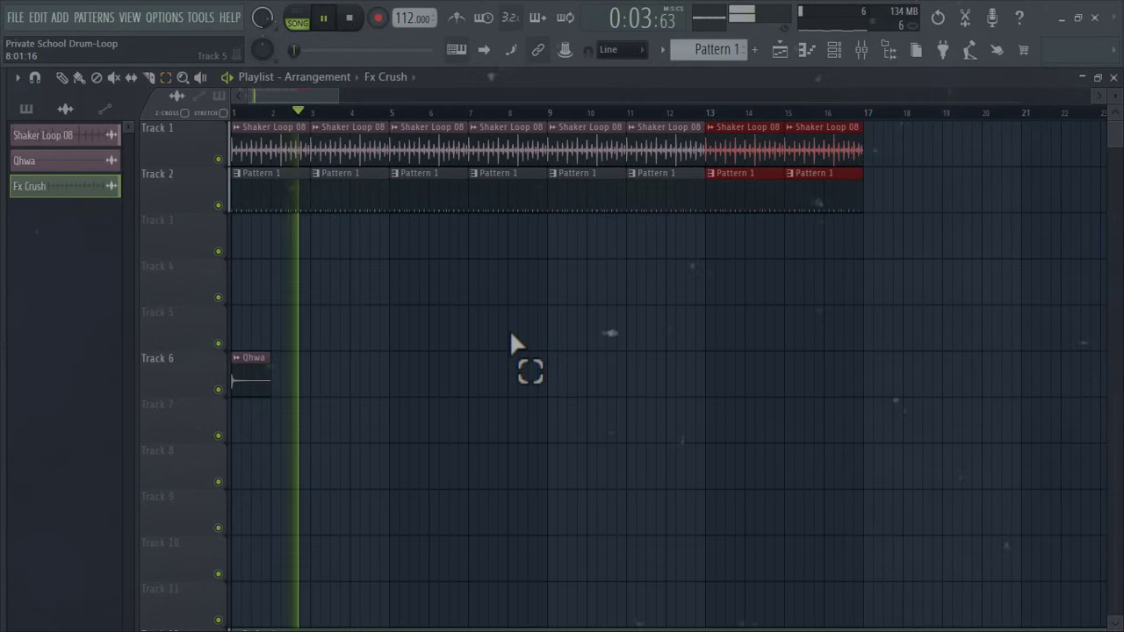
scroll(511, 343, "down", 4)
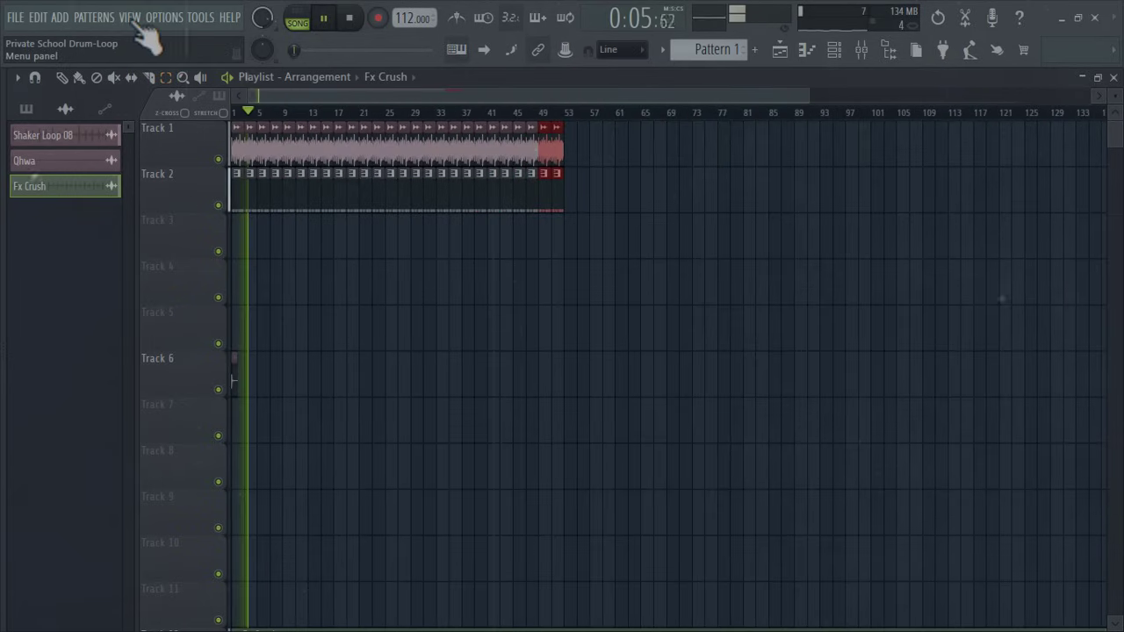
Place the Bonanza Shaker sample from the CRASHES folder at the start of playlist Track 3 and restart playback.
key("alt+F8")
key("space")
key("space")
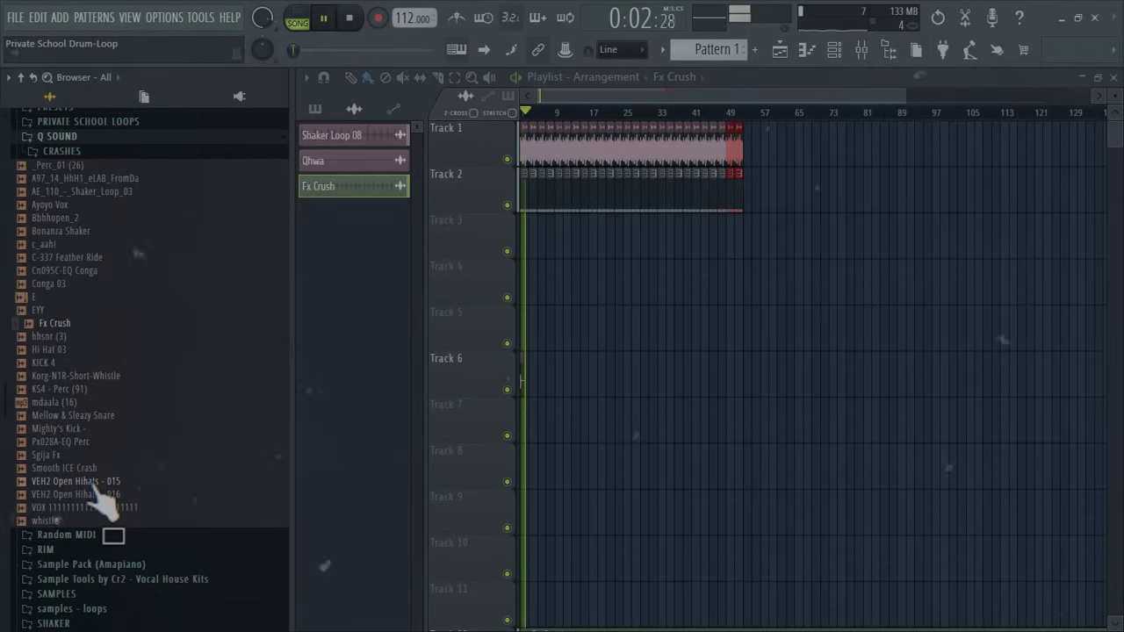
scroll(93, 484, "up", 3)
left_click_drag(73, 343, 427, 254)
left_click_drag(435, 240, 209, 222)
scroll(249, 285, "up", 4)
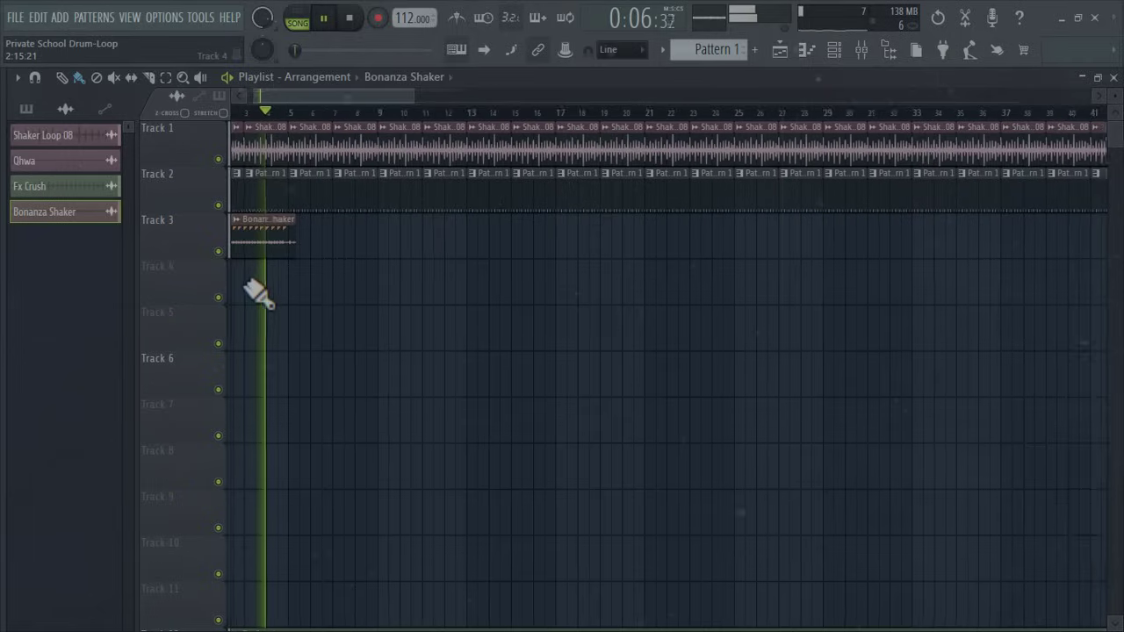
key("space")
key("space")
Slice the Bonanza Shaker clip on Track 3 at bar 3 and delete the part after the cut.
scroll(259, 294, "up", 5)
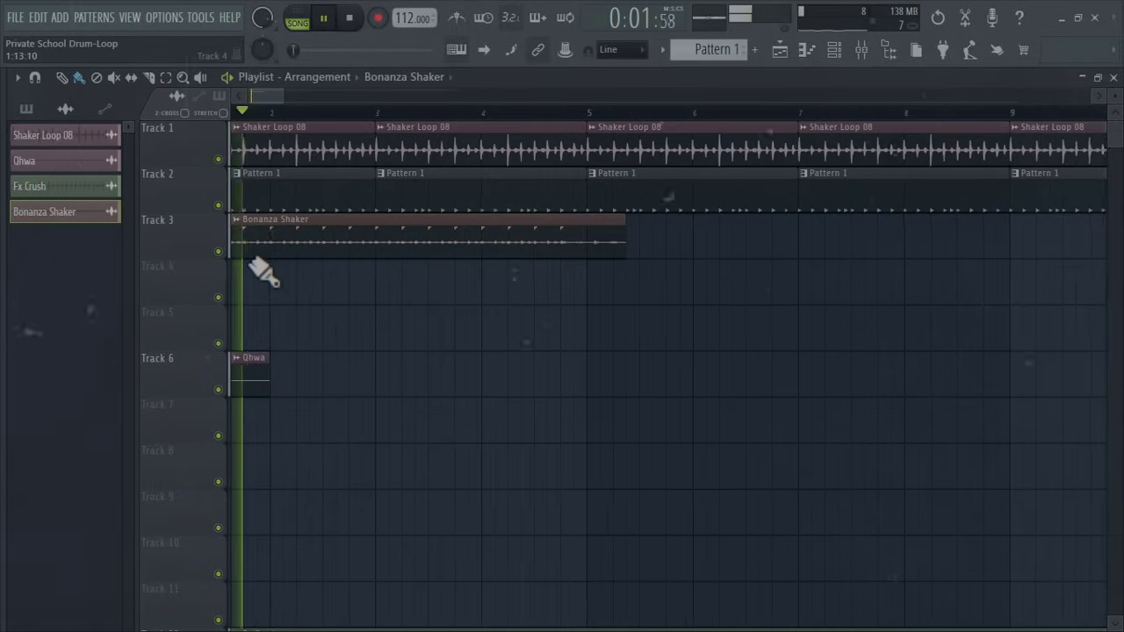
left_click(149, 77)
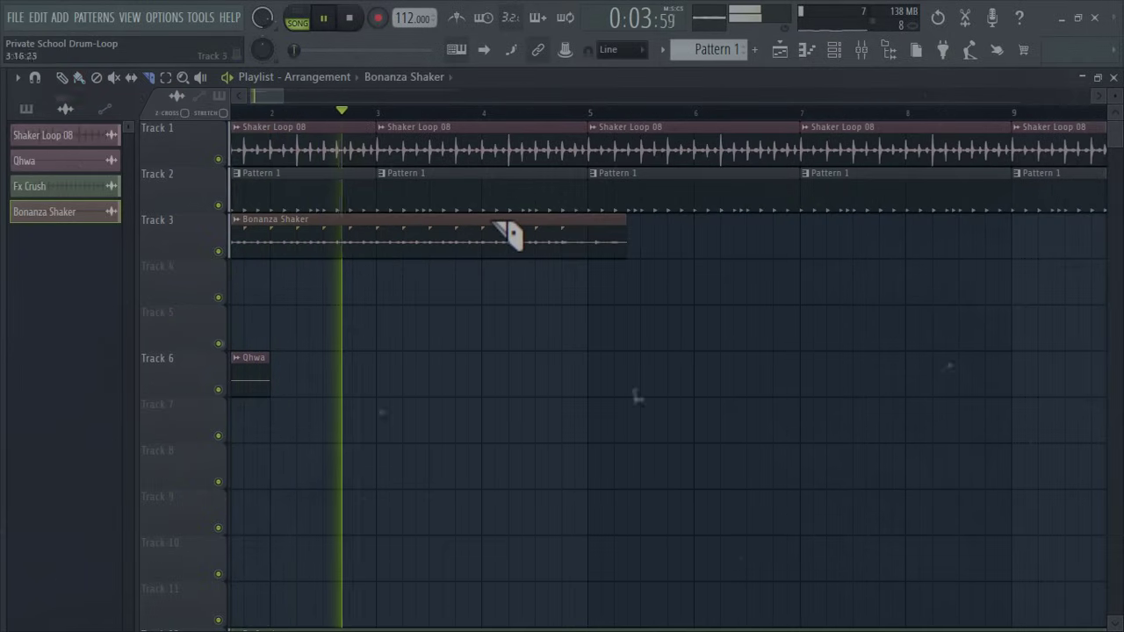
left_click_drag(378, 225, 378, 274)
key("space")
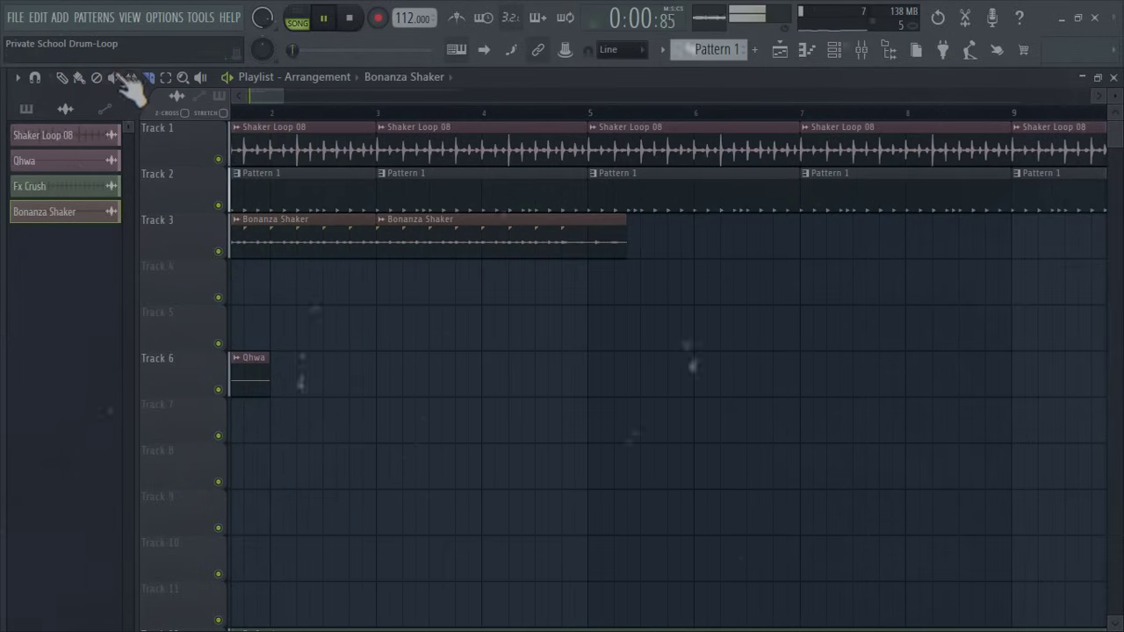
left_click(82, 77)
right_click(465, 249)
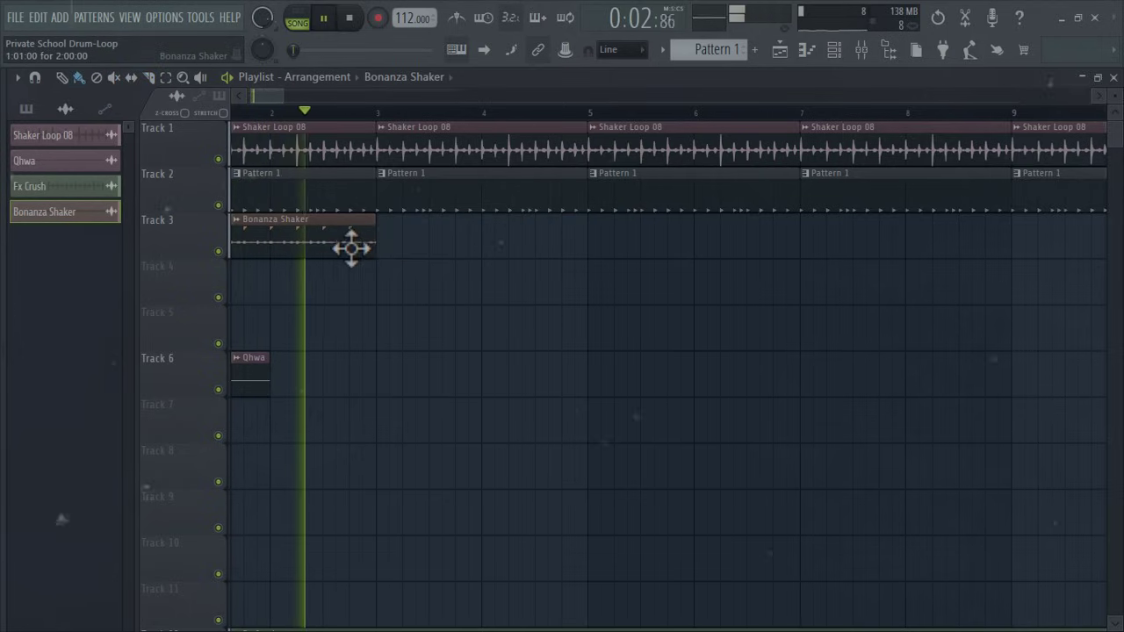
Repeat the two-bar Bonanza Shaker clip along Track 3 through bar 52, removing the extra copy at bar 53.
left_click(384, 251)
key("ctrl+b")
key("ctrl+b")
key("ctrl+b")
key("ctrl+b")
key("ctrl+b")
key("ctrl+b")
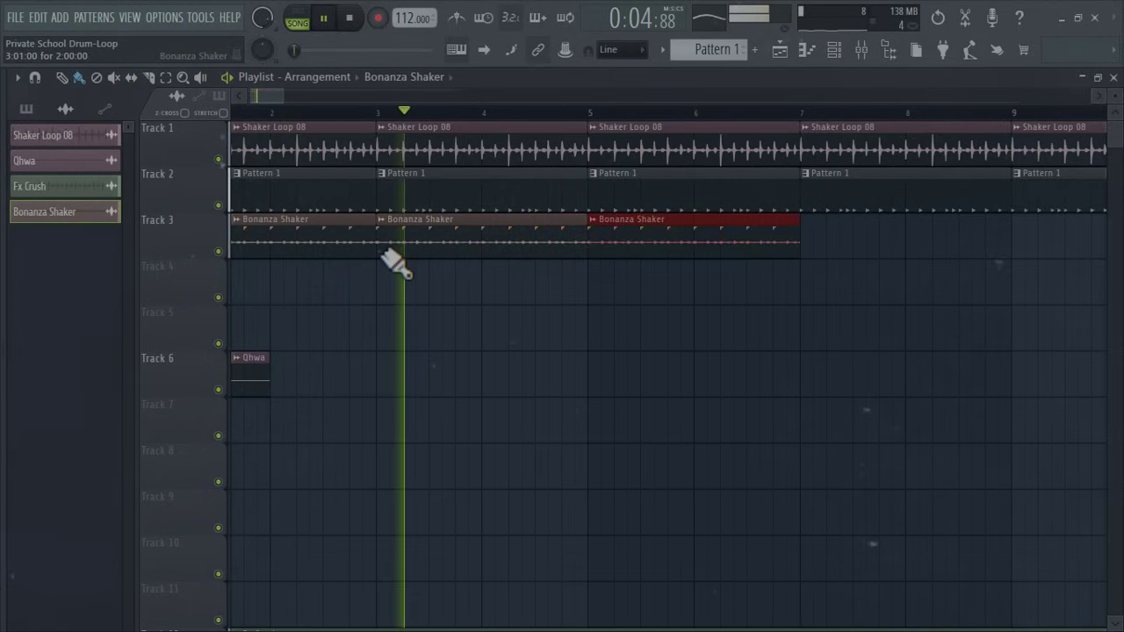
key("ctrl+b")
key("ctrl+b")
key("ctrl+b")
key("ctrl+b")
key("ctrl+b")
key("ctrl+b")
key("ctrl+b")
key("ctrl+b")
key("ctrl+b")
key("ctrl+b")
key("ctrl+b")
key("ctrl+b")
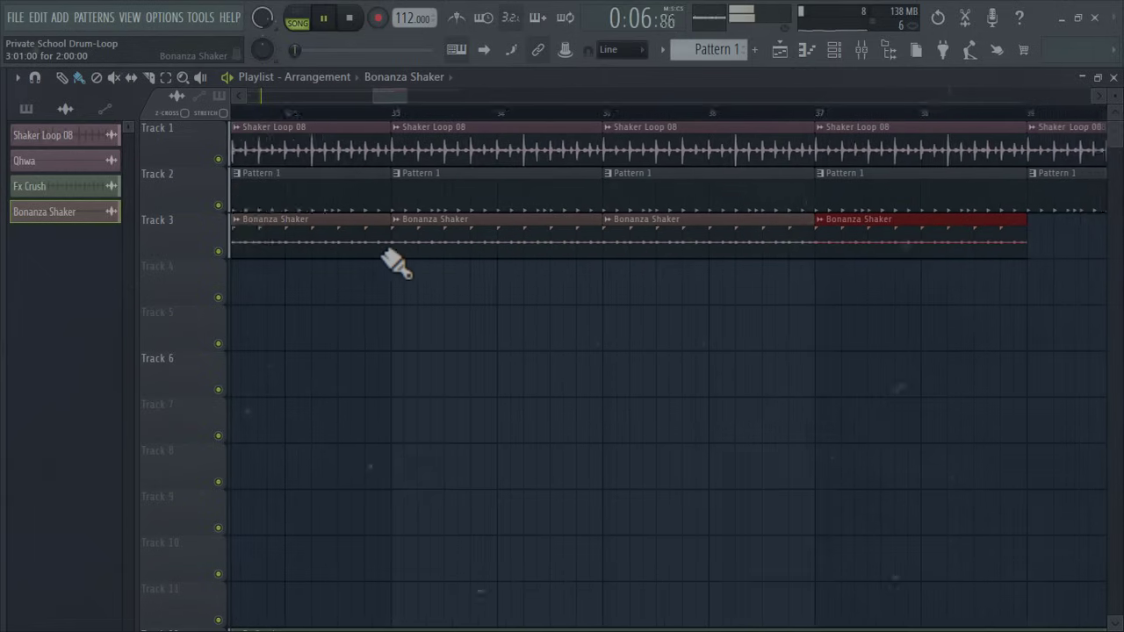
key("ctrl+b")
key("ctrl+b")
key("ctrl+b")
key("ctrl+b")
key("ctrl+b")
key("ctrl+b")
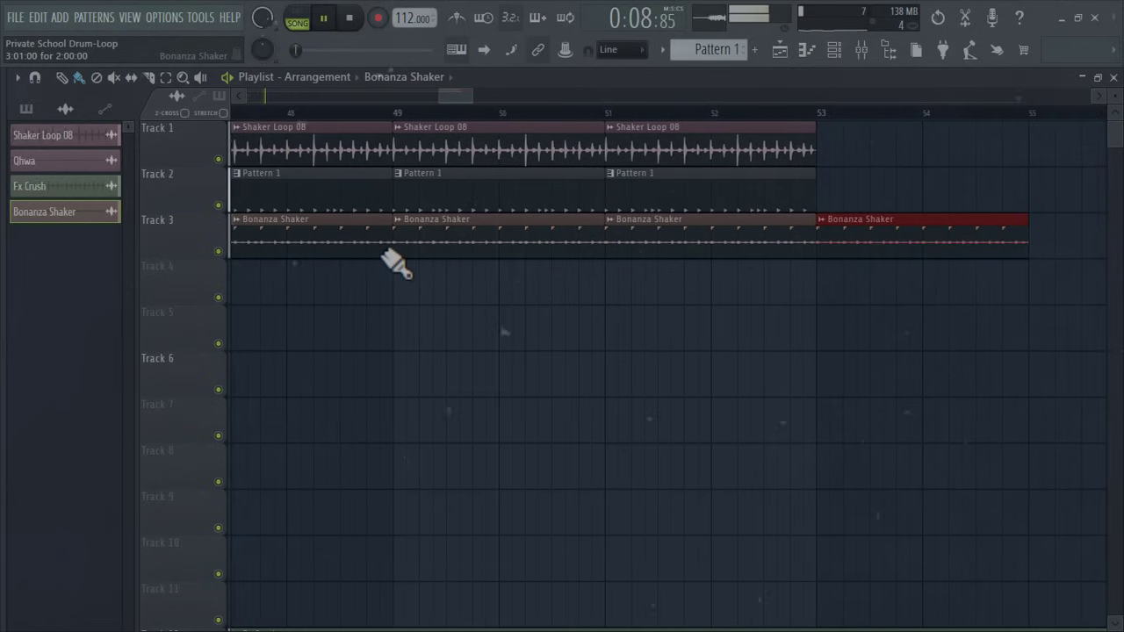
right_click(1013, 223)
scroll(997, 215, "down", 6)
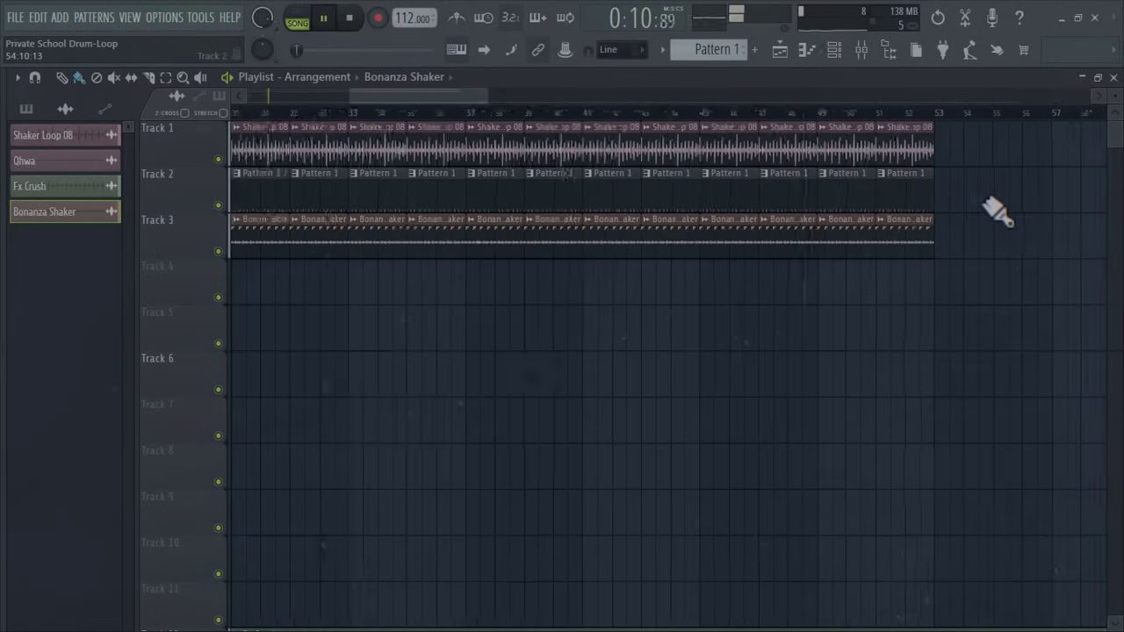
scroll(997, 215, "down", 2)
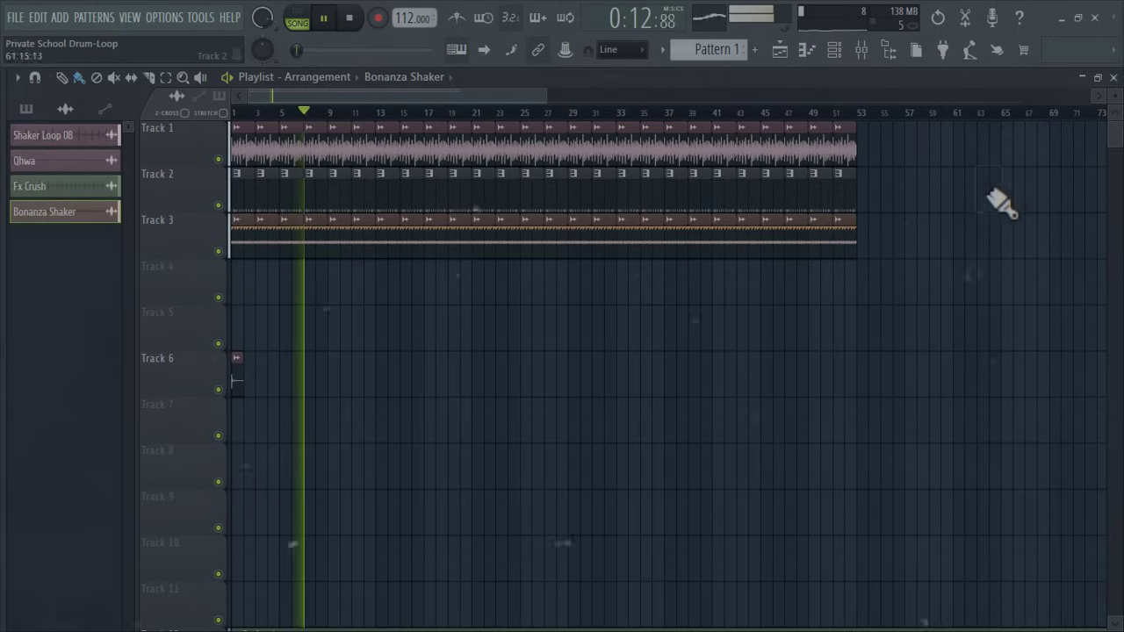
Route the Bonanza Shaker channel to mixer track 2 and lower that track's fader slightly.
double_click(843, 232)
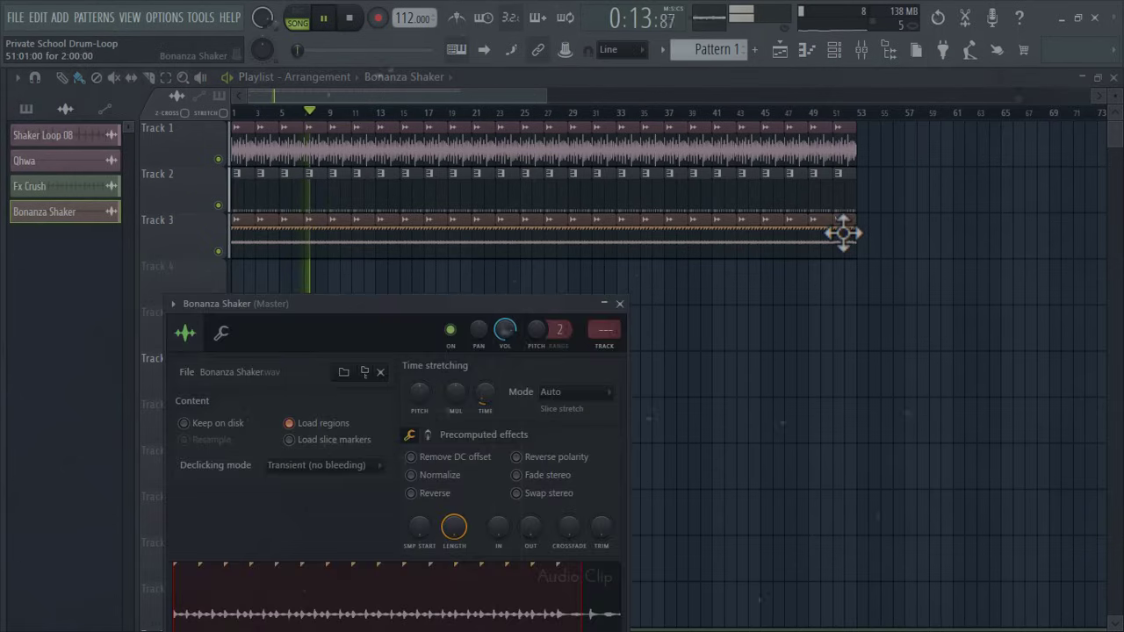
double_click(606, 349)
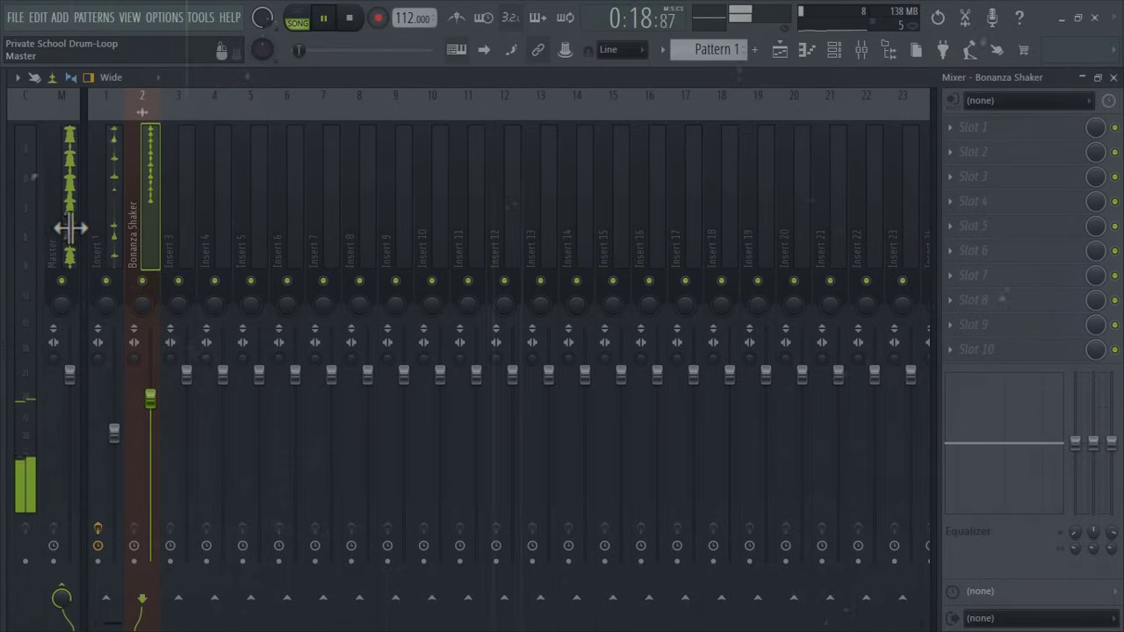
Set the stereo separation of mixer Insert 1 to about 17% separated.
left_click(103, 206)
left_click_drag(98, 360, 99, 372)
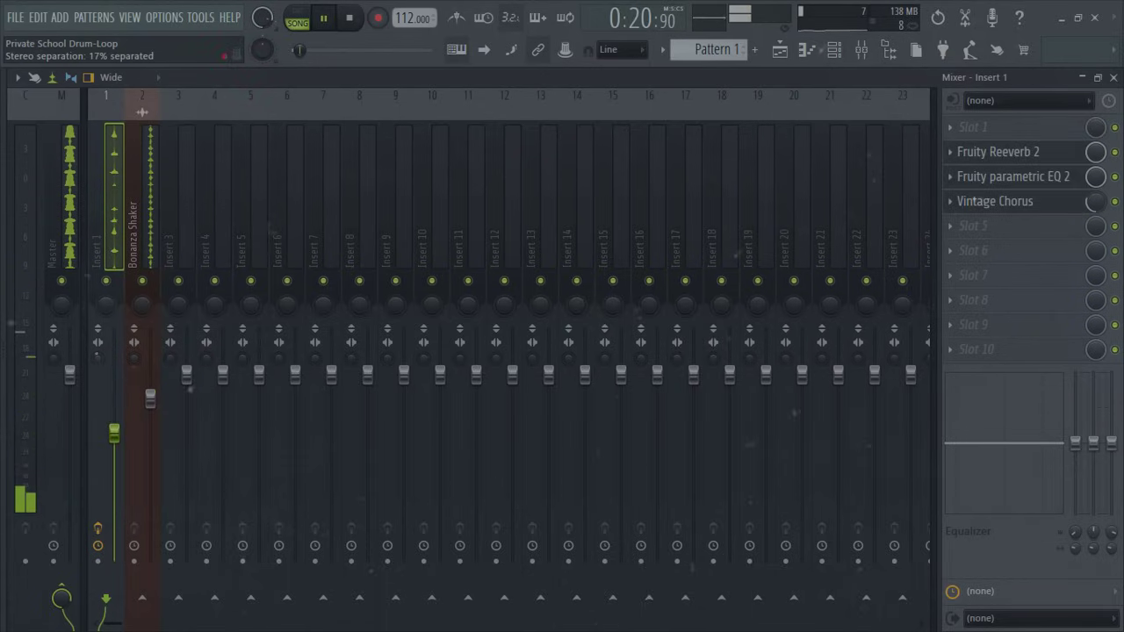
Show all channels in the channel rack, route Shaker Loop 08 to mixer track 3 and lower that track's fader slightly.
left_click(835, 49)
left_click(390, 73)
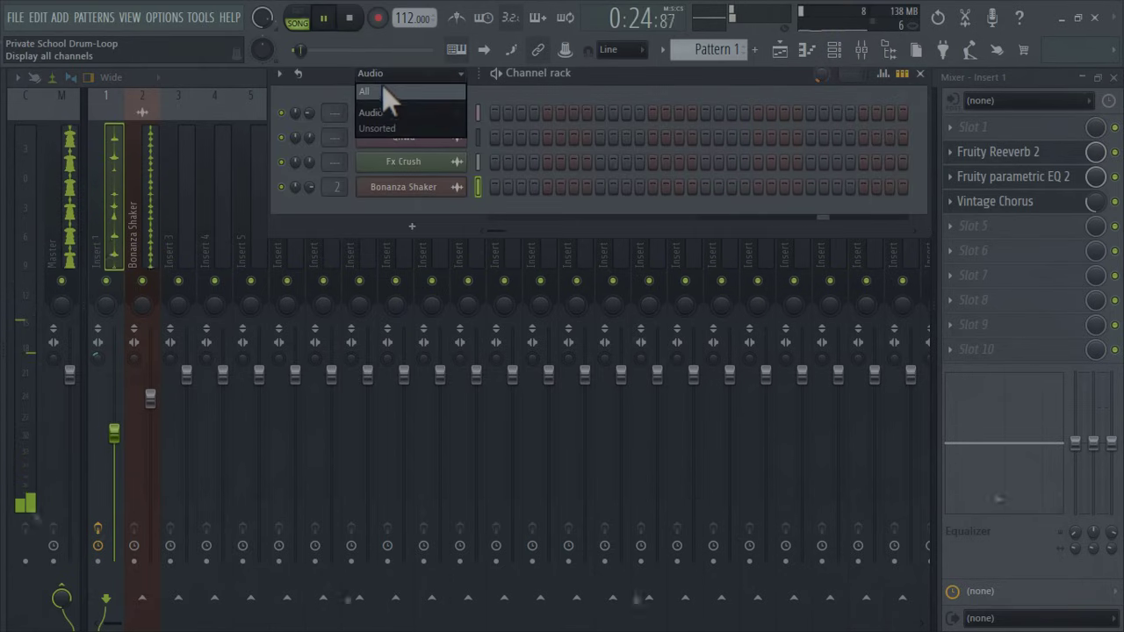
left_click(384, 91)
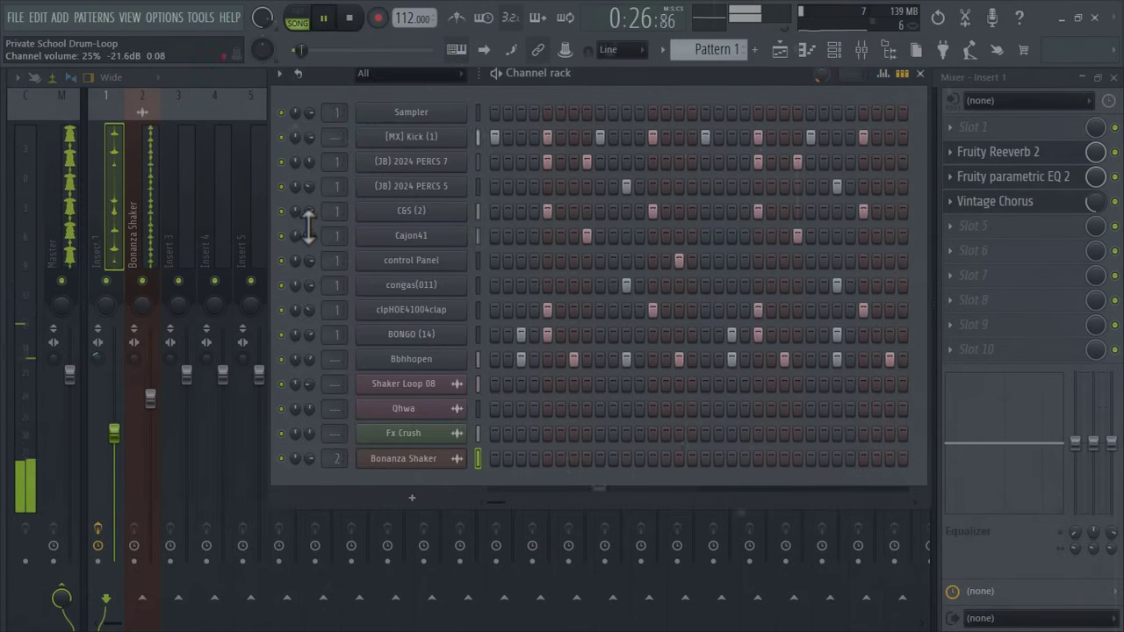
key("space")
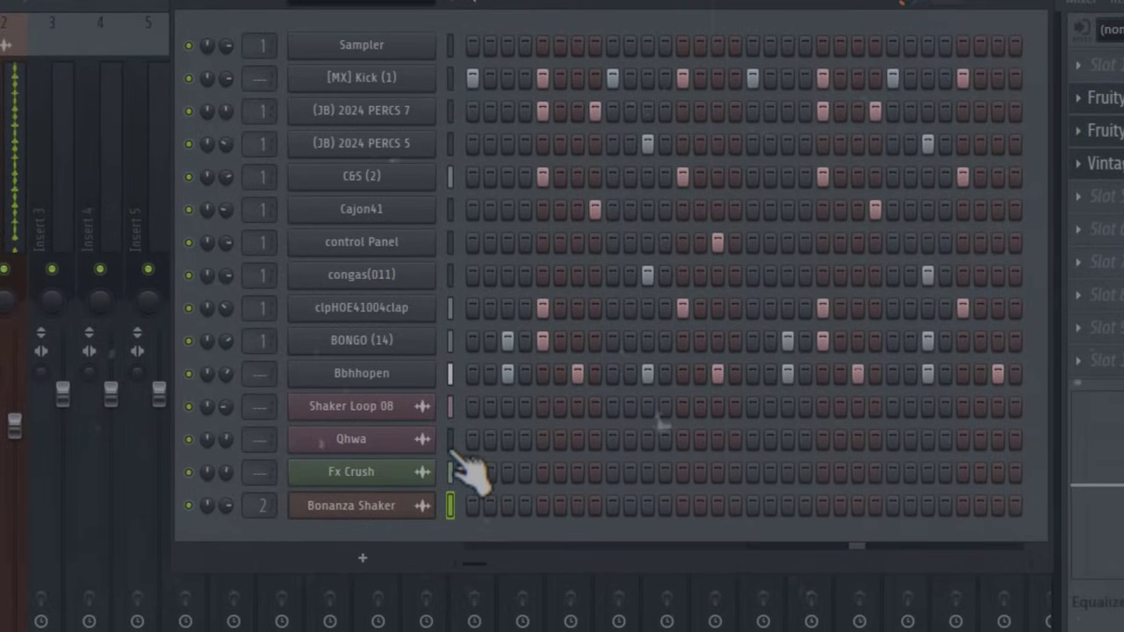
left_click(449, 406)
key("ctrl+l")
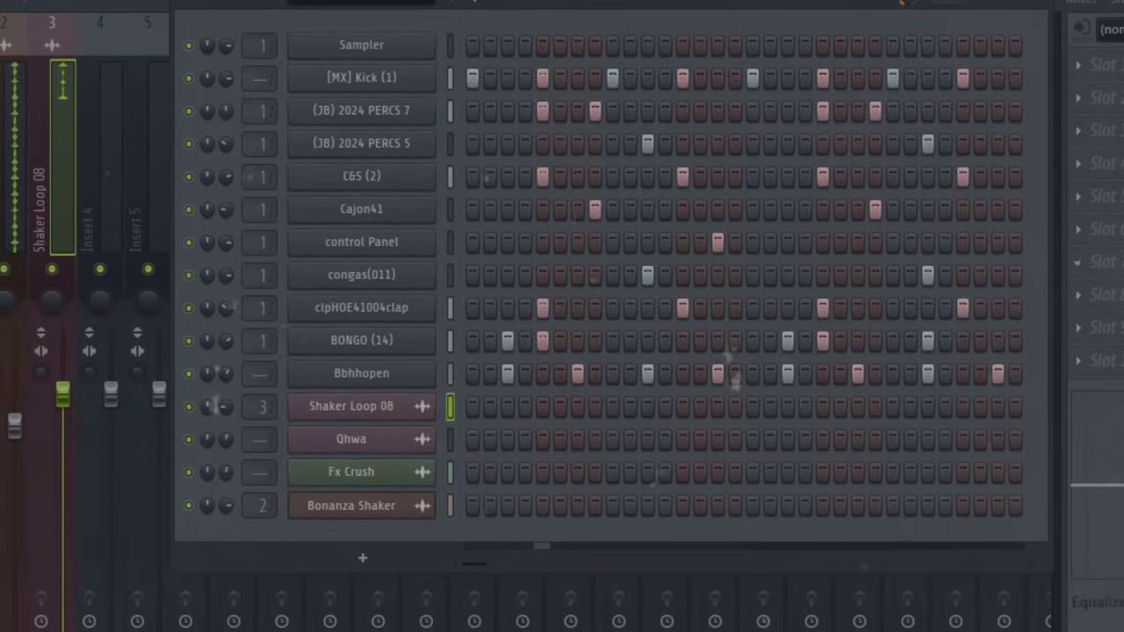
left_click_drag(63, 394, 62, 406)
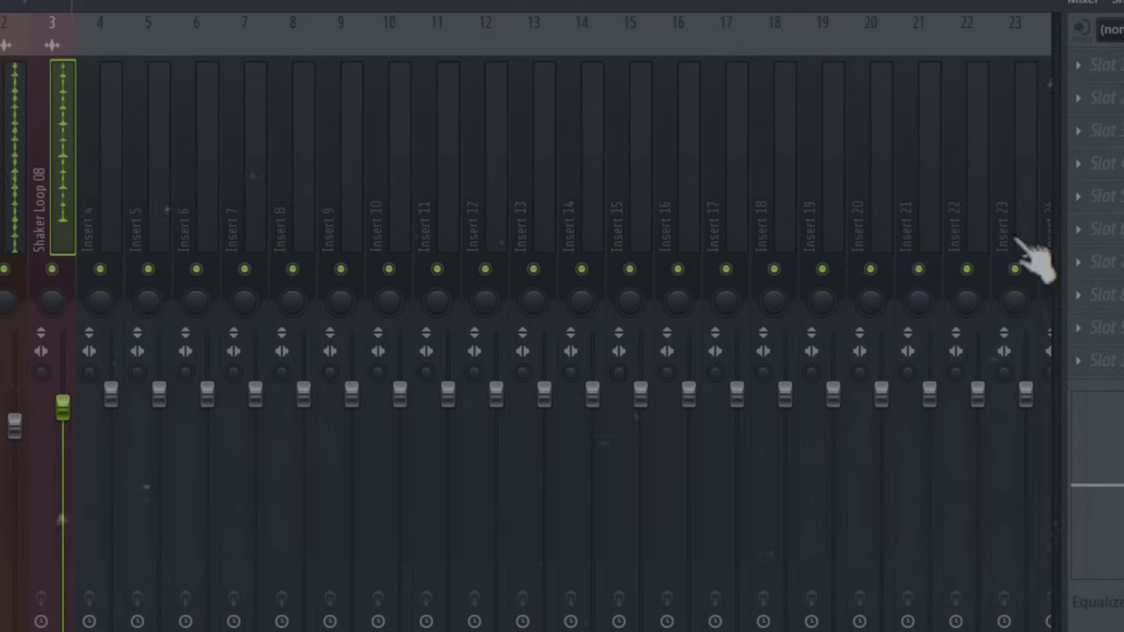
Load Fruity Parametric EQ 2 in effect slot 3 of the Shaker Loop 08 mixer track.
left_click(1093, 130)
left_click(529, 429)
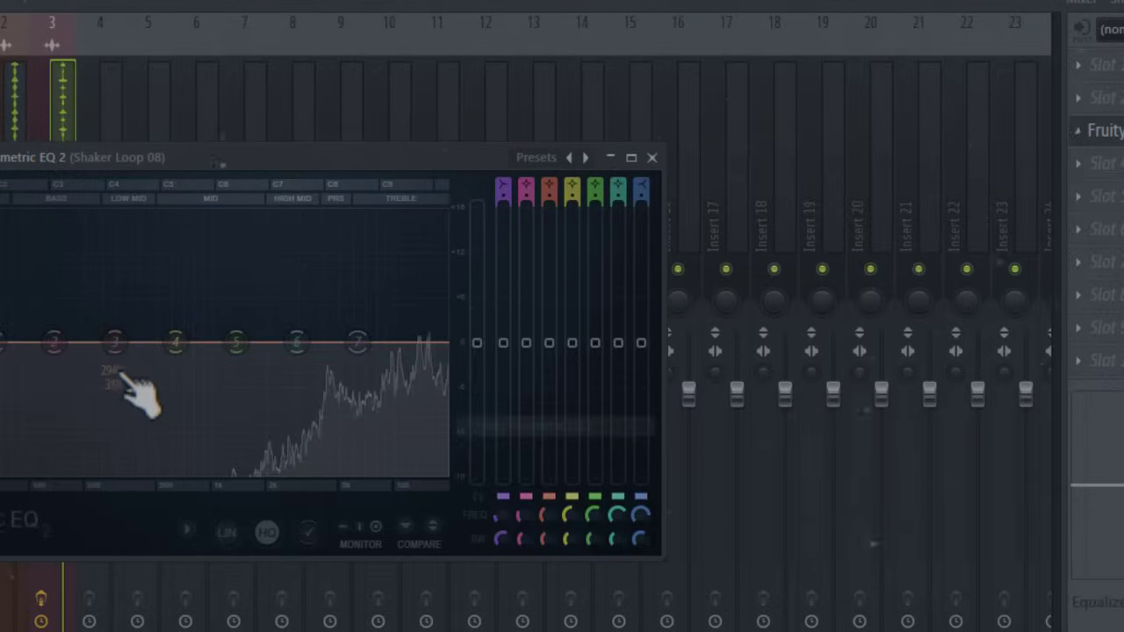
Pull band 3 of the Shaker Loop 08 parametric EQ down and move it to a higher frequency.
left_click_drag(123, 378, 208, 471)
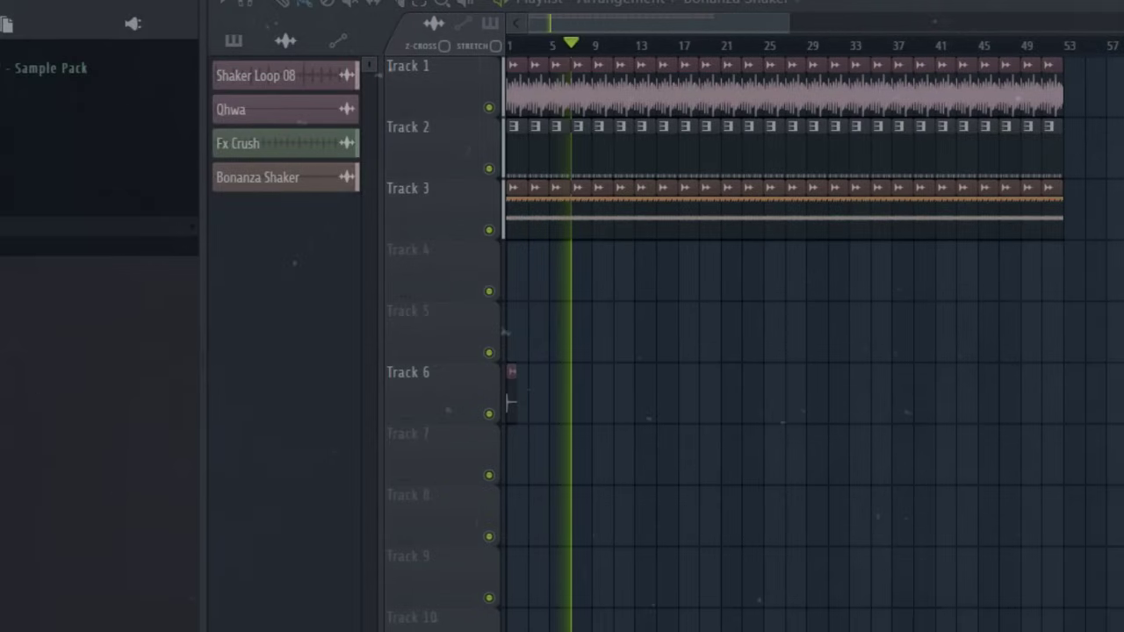
Audition loops in the DJY BIZA PACK loops folder, including 2in1, Bongo12, Demthuda and Djy biza loop.
left_click(2, 230)
key("space")
scroll(2, 249, "up", 5)
key("space")
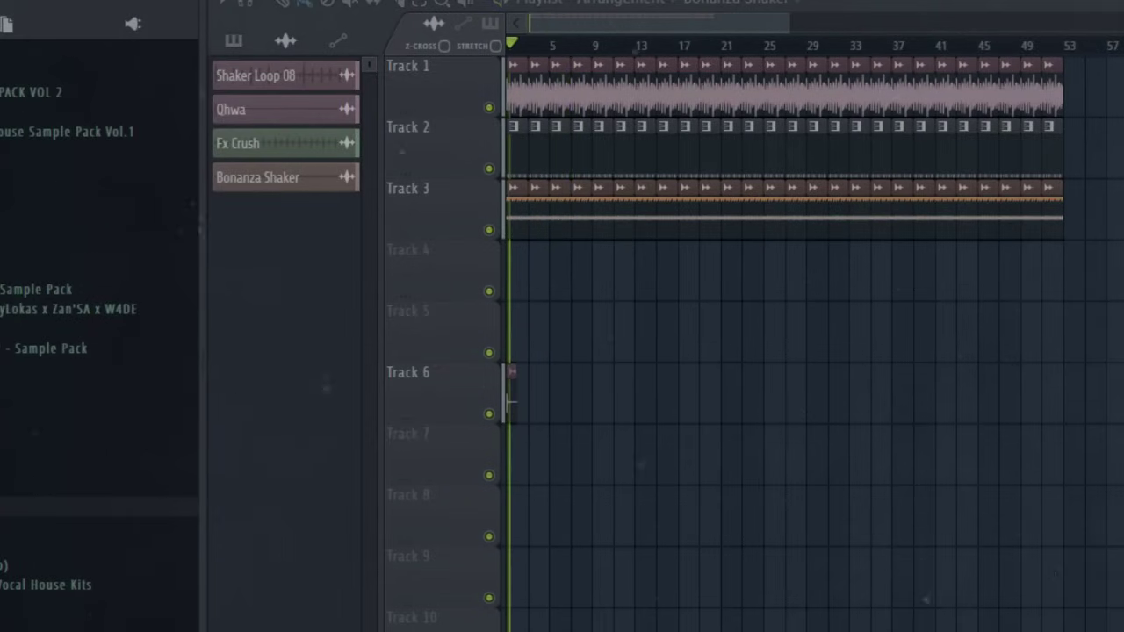
scroll(97, 307, "up", 3)
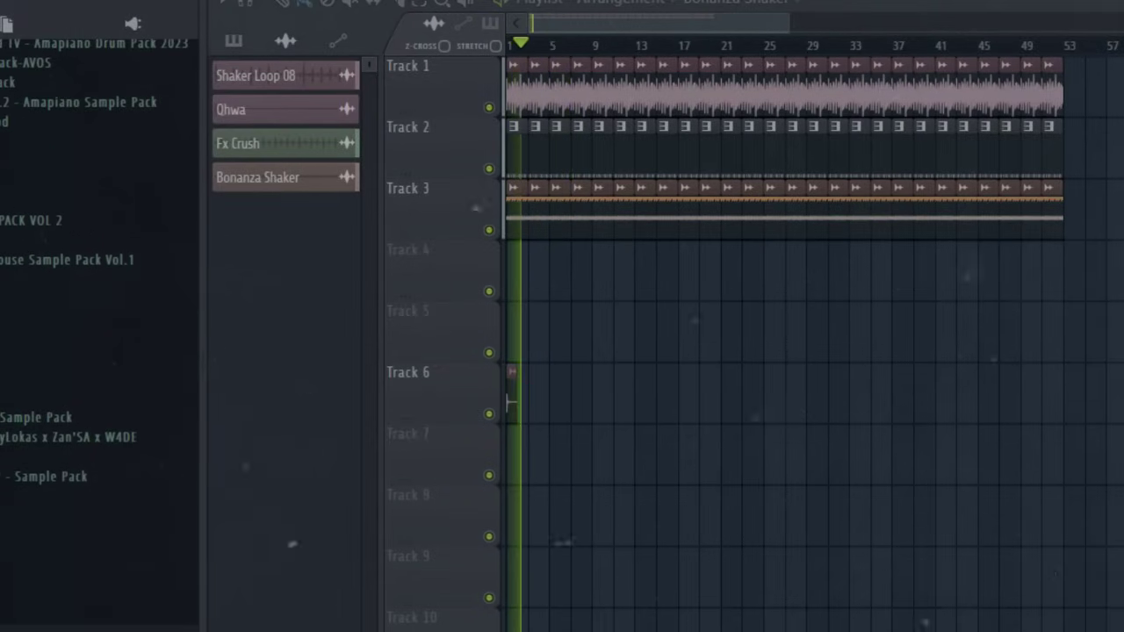
scroll(96, 351, "up", 3)
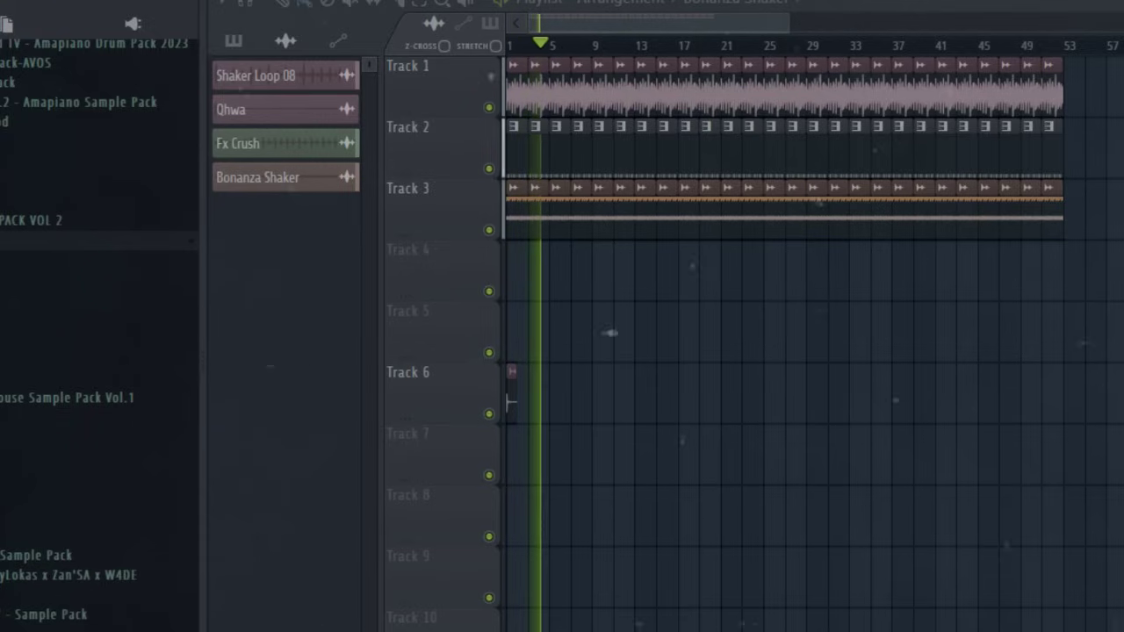
left_click(71, 299)
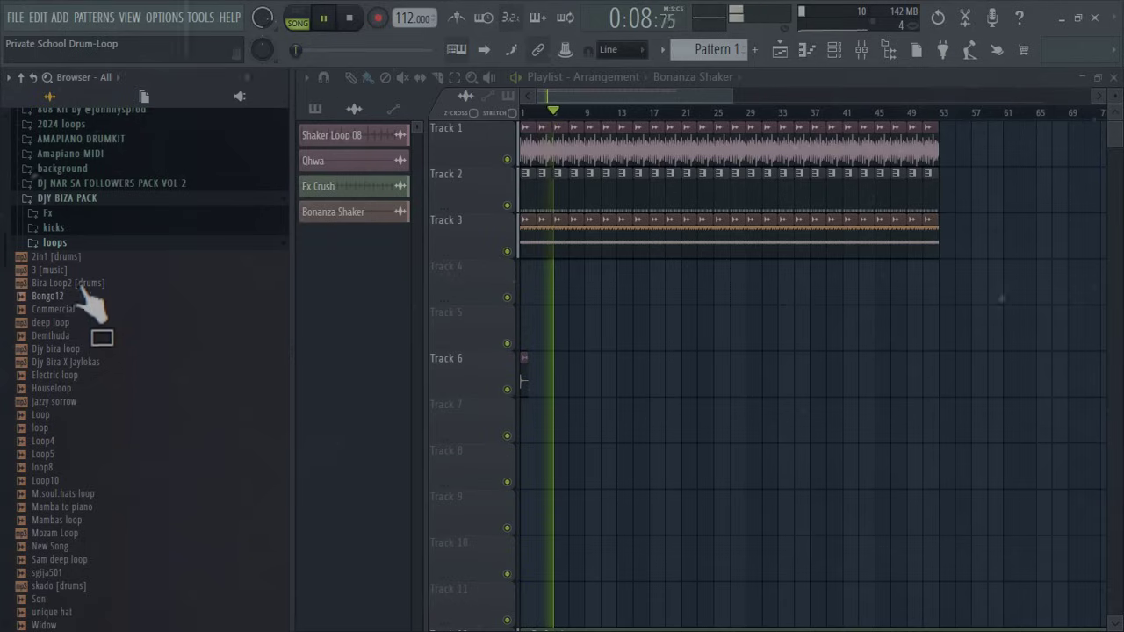
key("space")
left_click(73, 259)
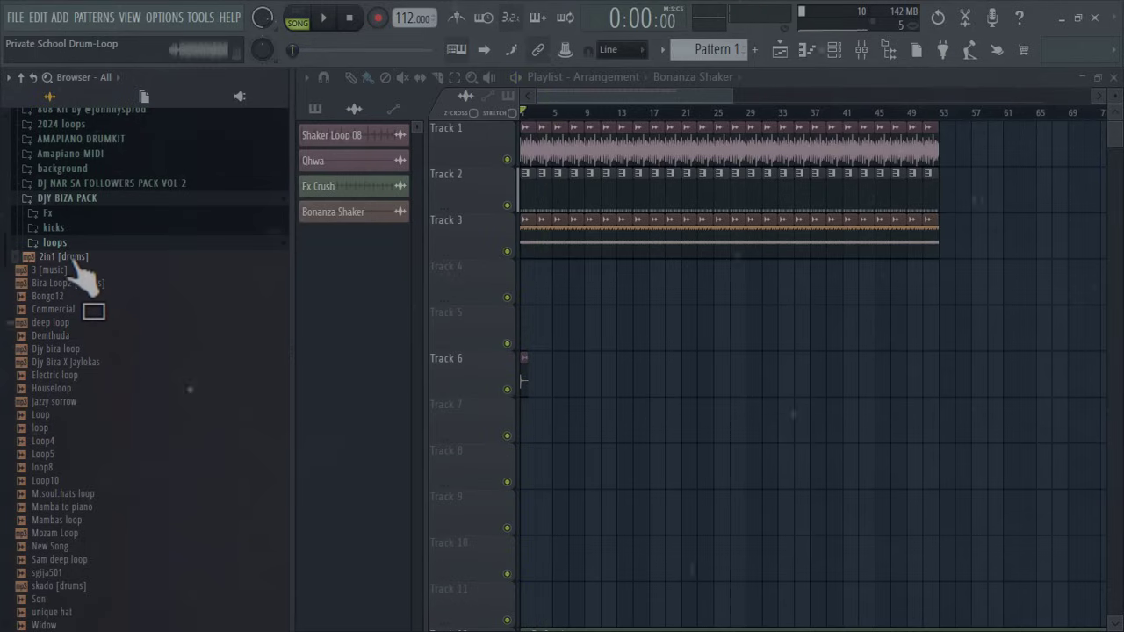
left_click(77, 296)
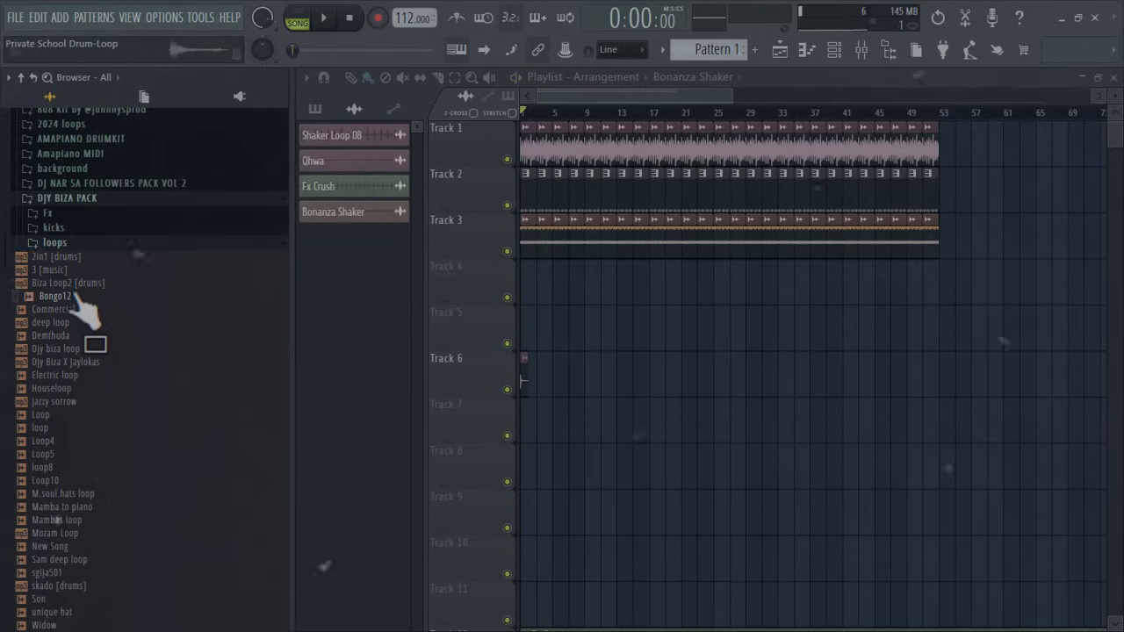
left_click(58, 336)
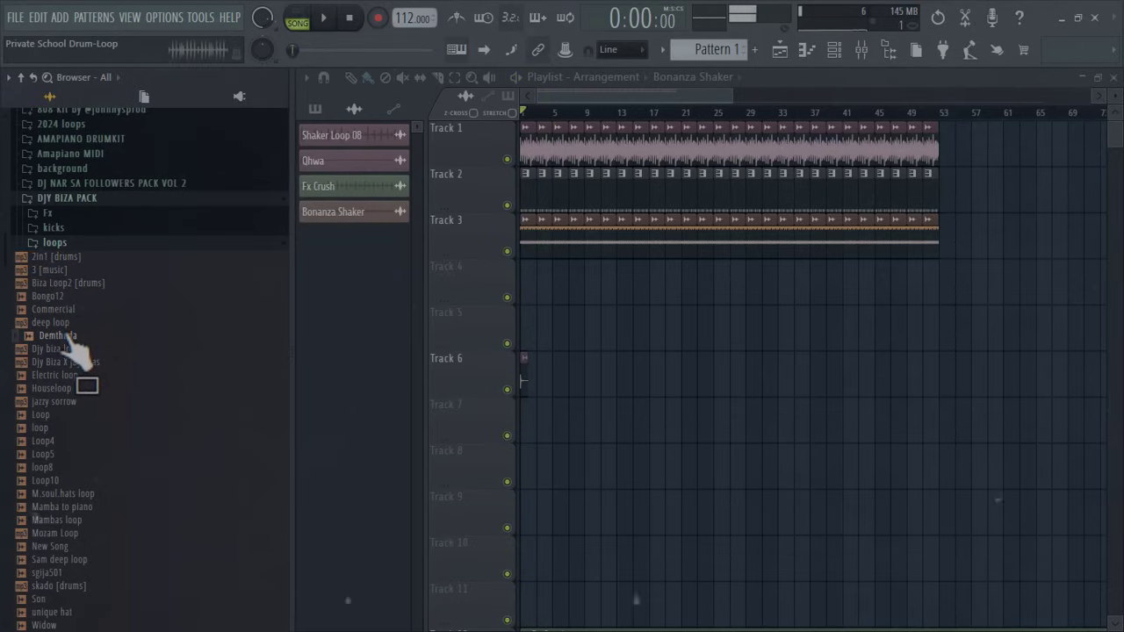
left_click(62, 349)
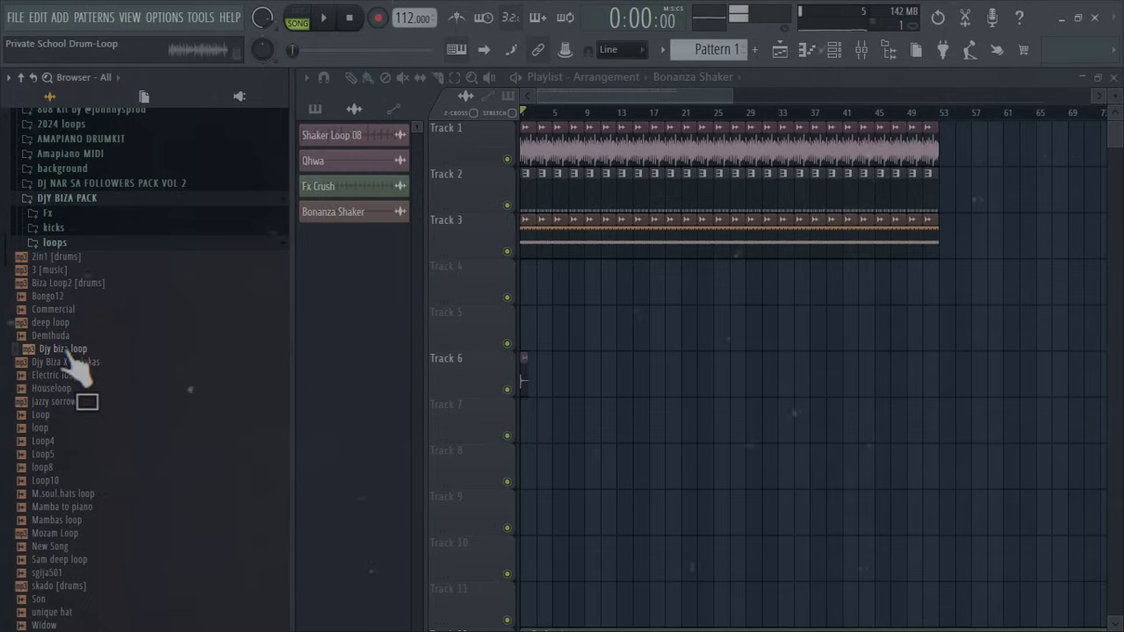
Load the 113 PSP sample from the 2024 loops folder into a new Fruity Slicer channel.
left_click(65, 201)
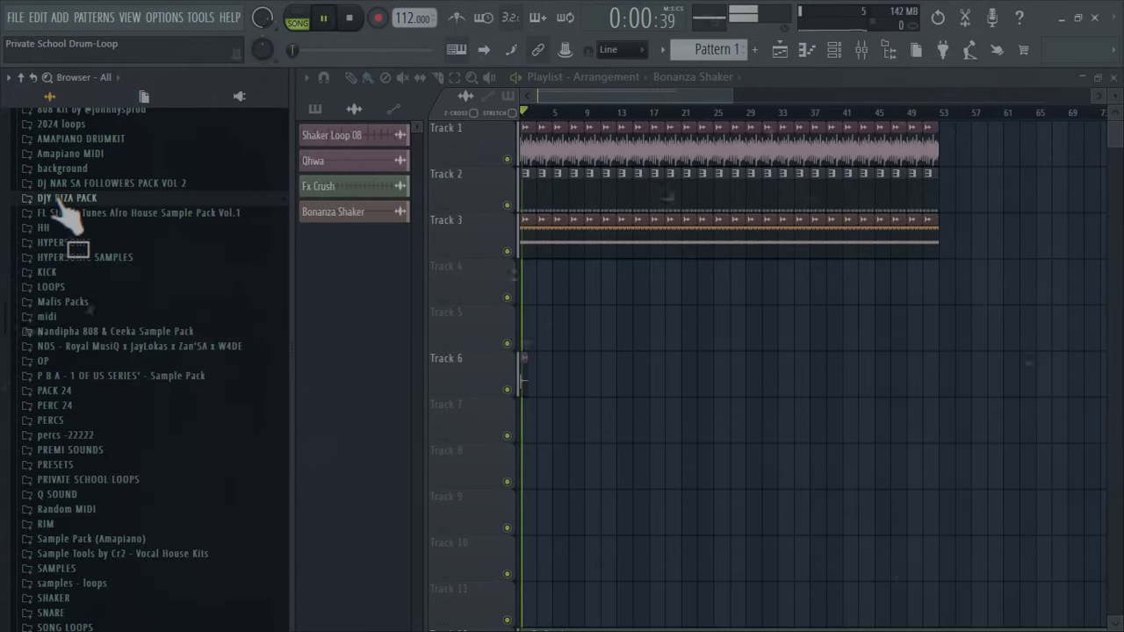
left_click(57, 125)
key("space")
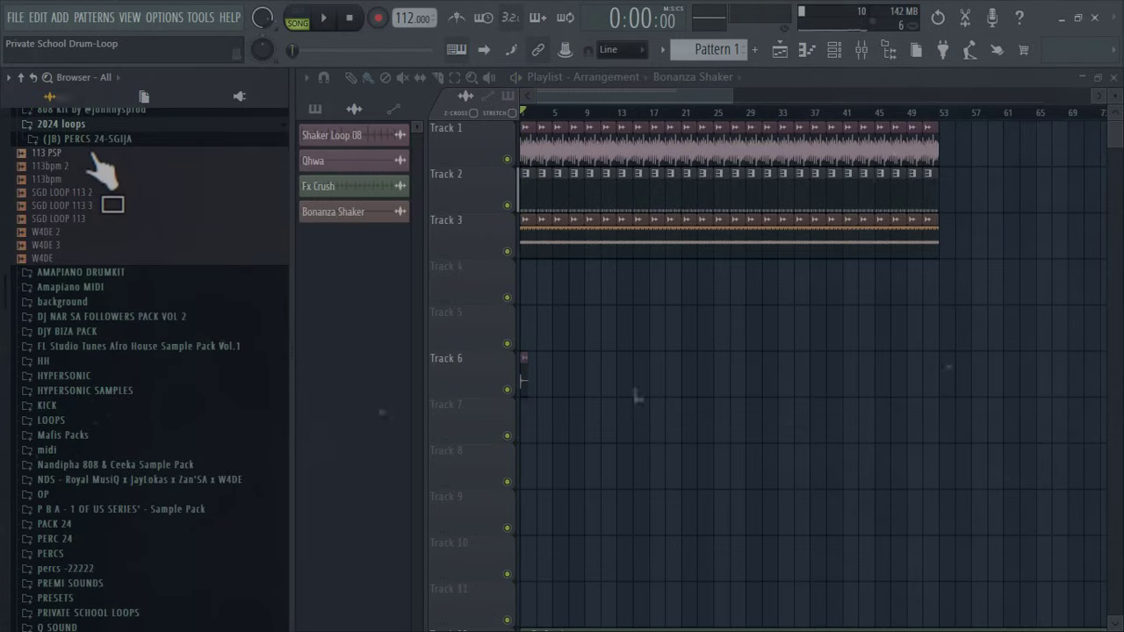
right_click(98, 150)
left_click(187, 273)
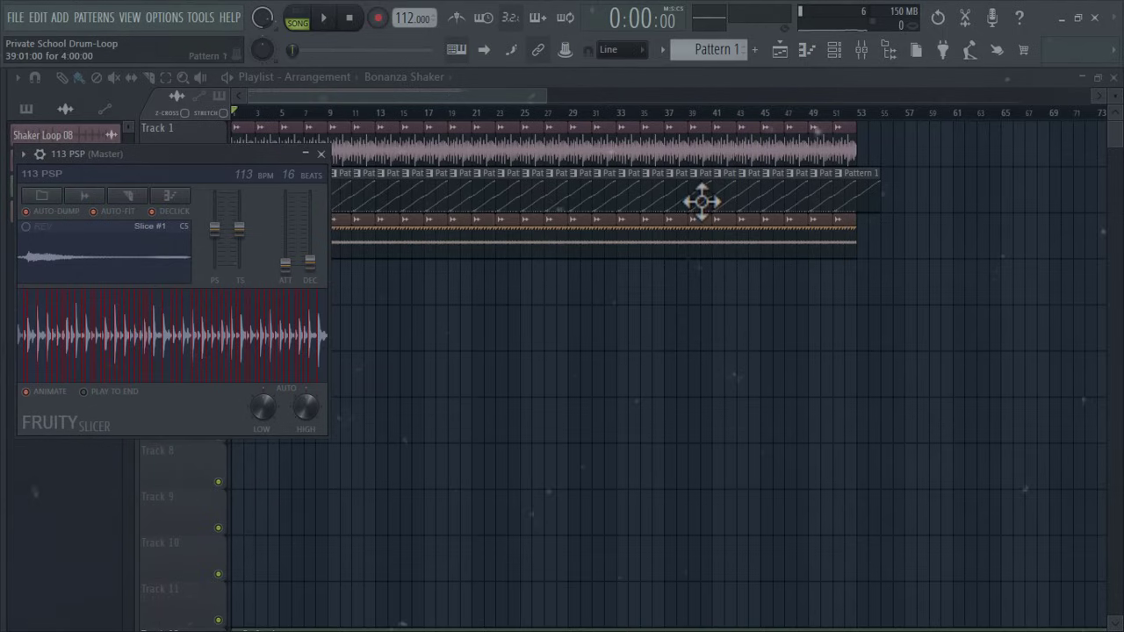
Cut the automatically generated slice notes from the 113 PSP channel in the channel rack.
double_click(702, 202)
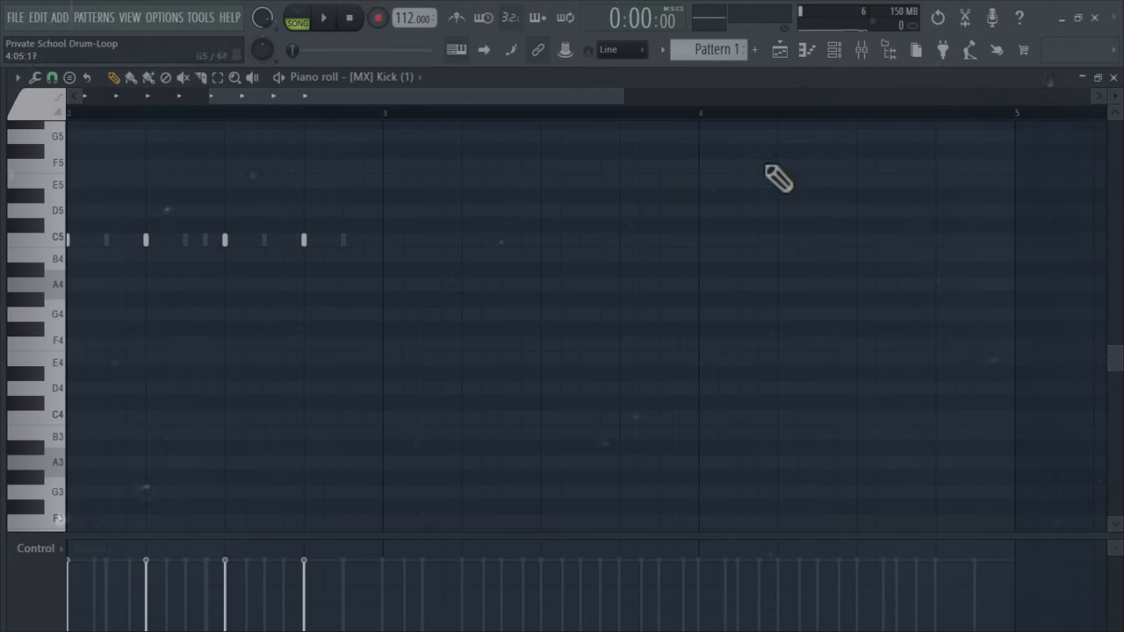
left_click(834, 57)
right_click(443, 487)
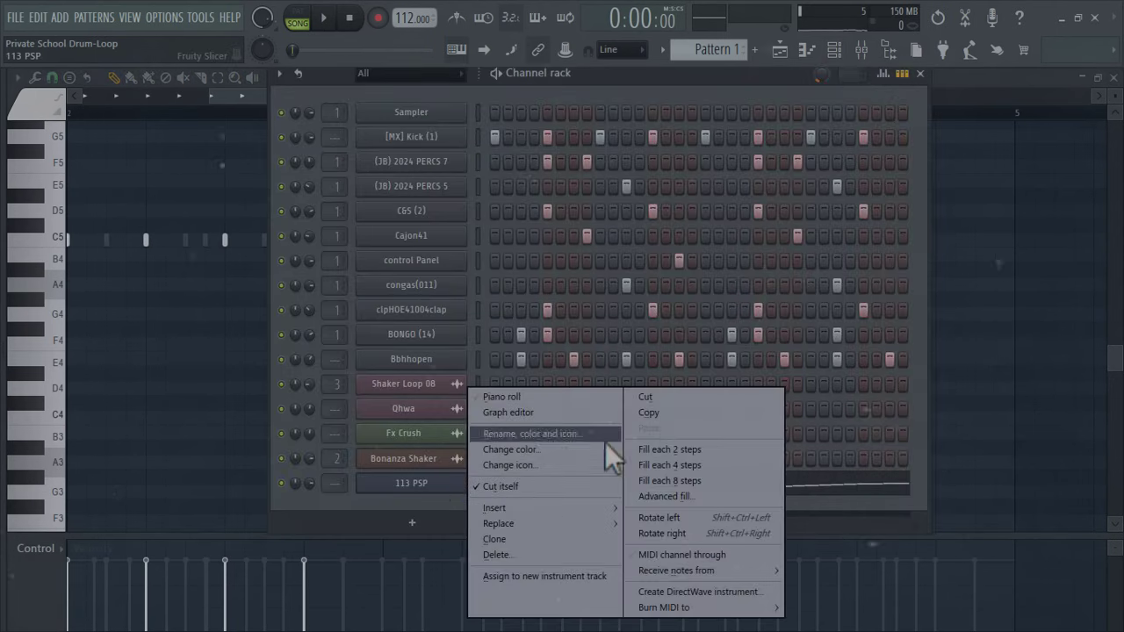
left_click(649, 394)
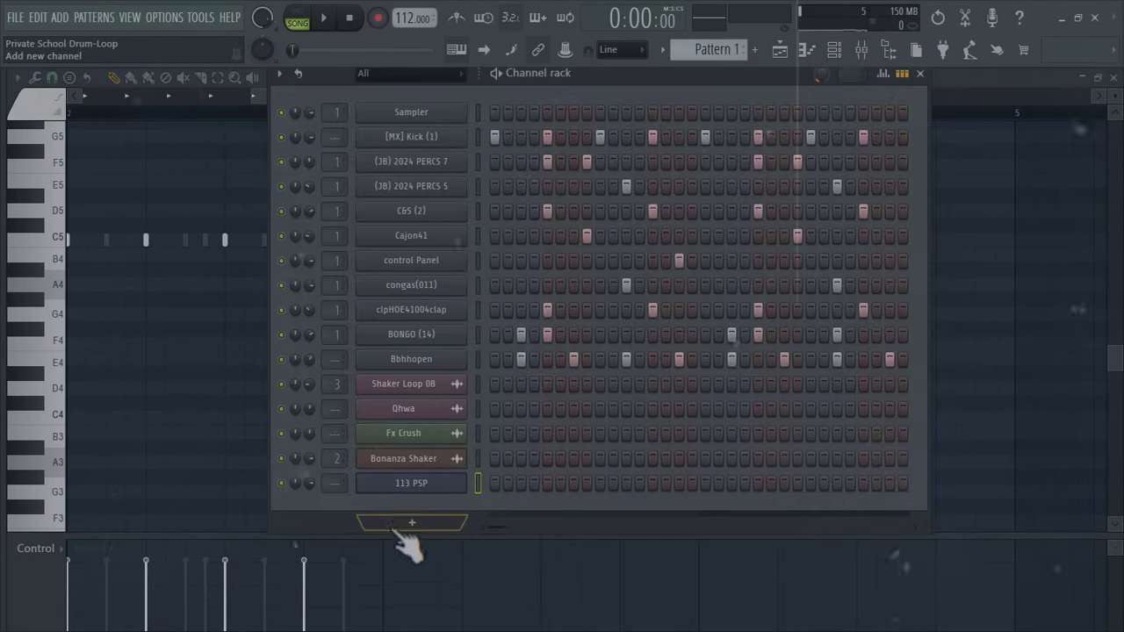
In the 113 PSP piano roll, place short Slice #4 notes on beats 2 and 4 of bars 1 and 2.
right_click(430, 492)
left_click(509, 397)
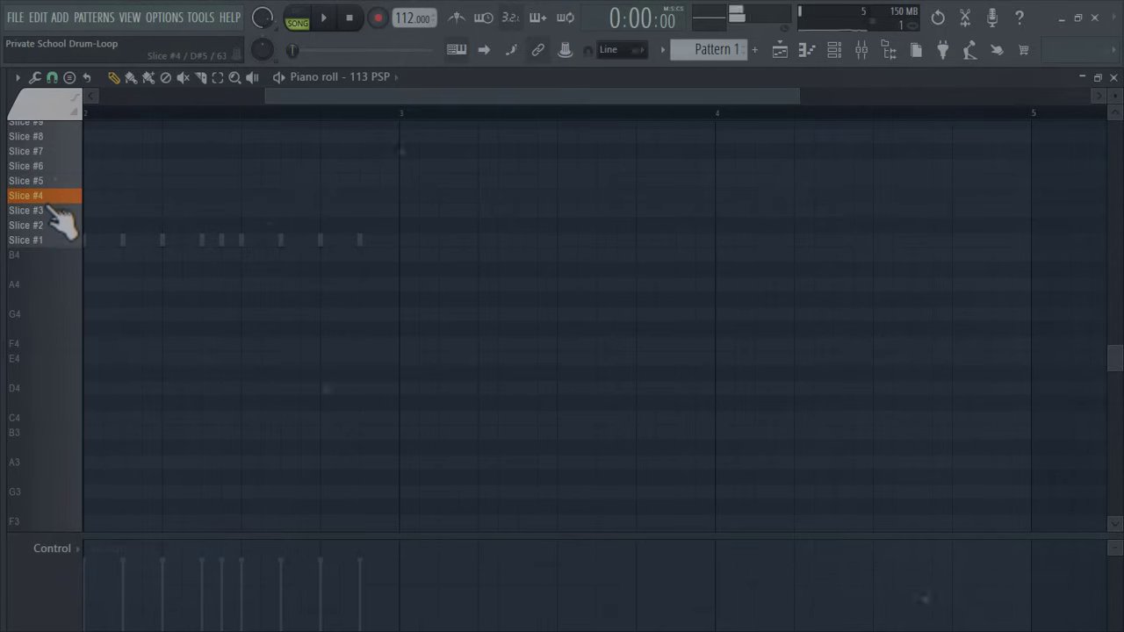
scroll(132, 219, "left", 3)
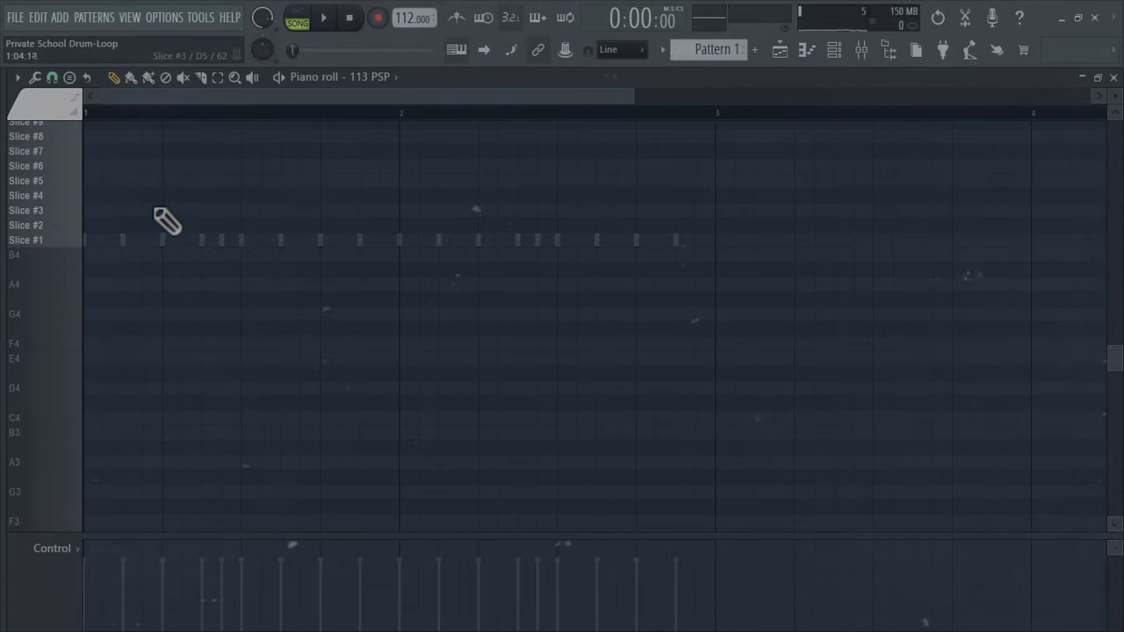
left_click(166, 195)
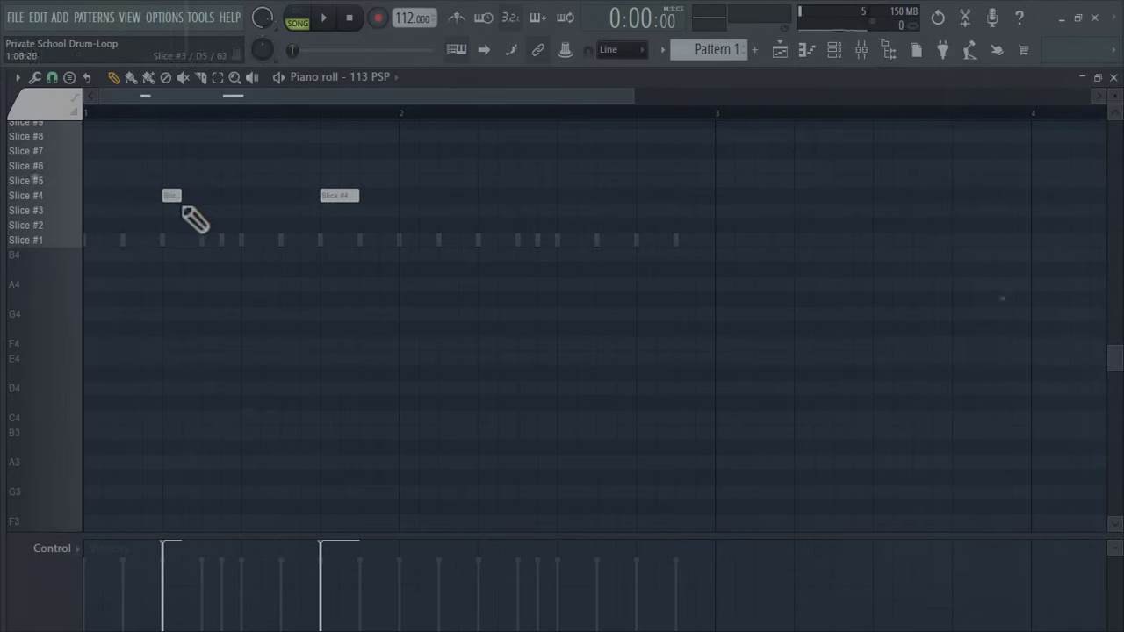
left_click(481, 194)
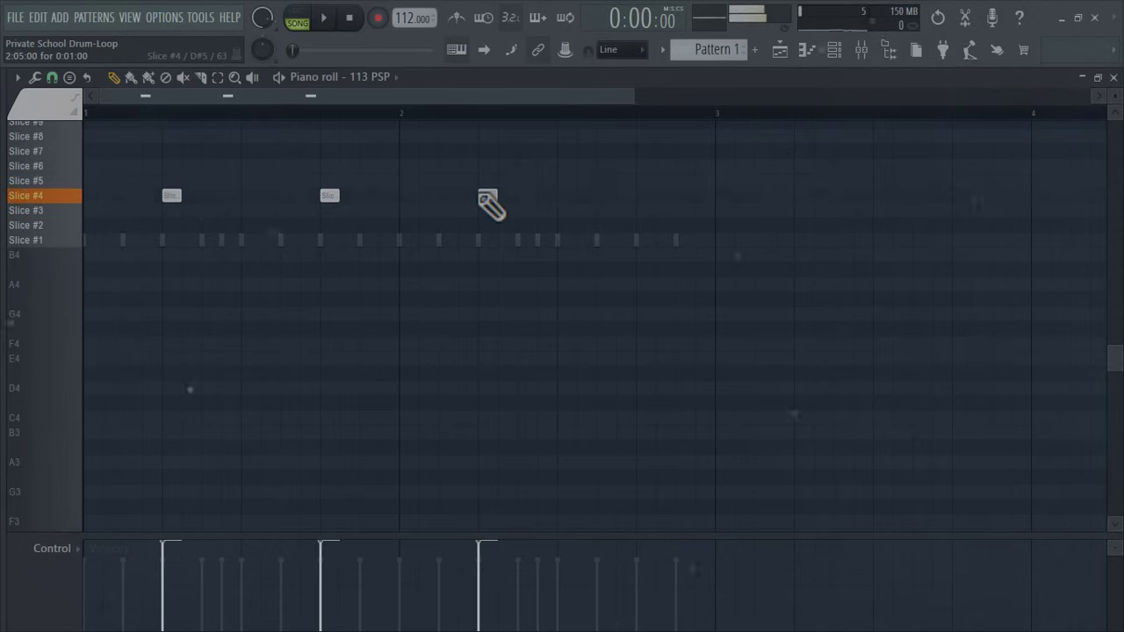
Add short Slice #9 notes on every offbeat of bars 1 and 2 while playing the song.
scroll(522, 258, "up", 3)
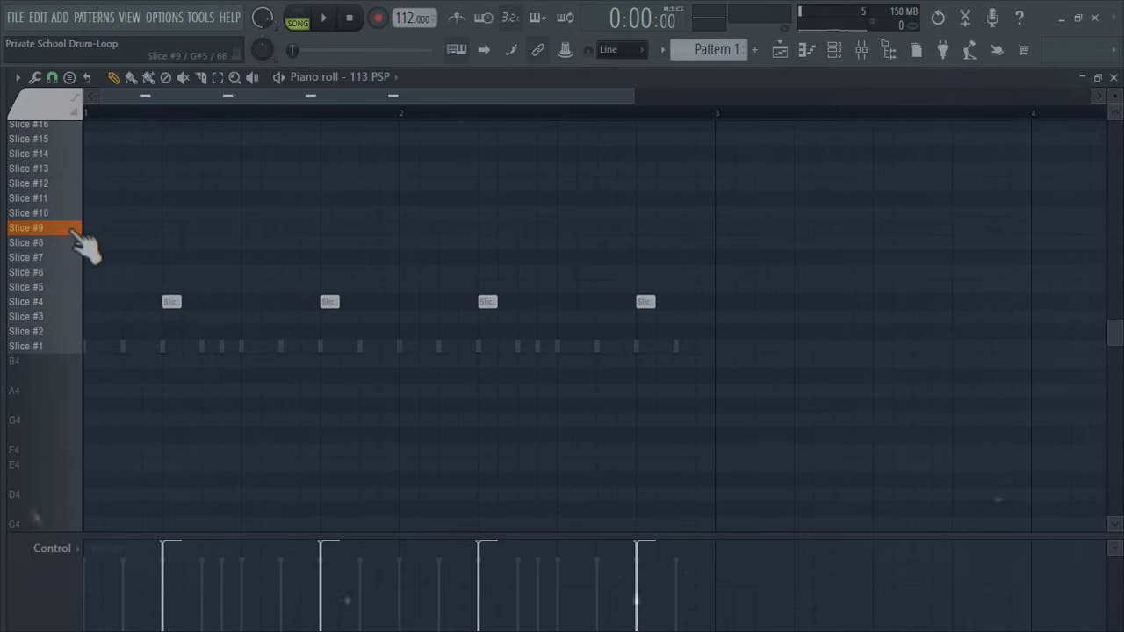
left_click(211, 228)
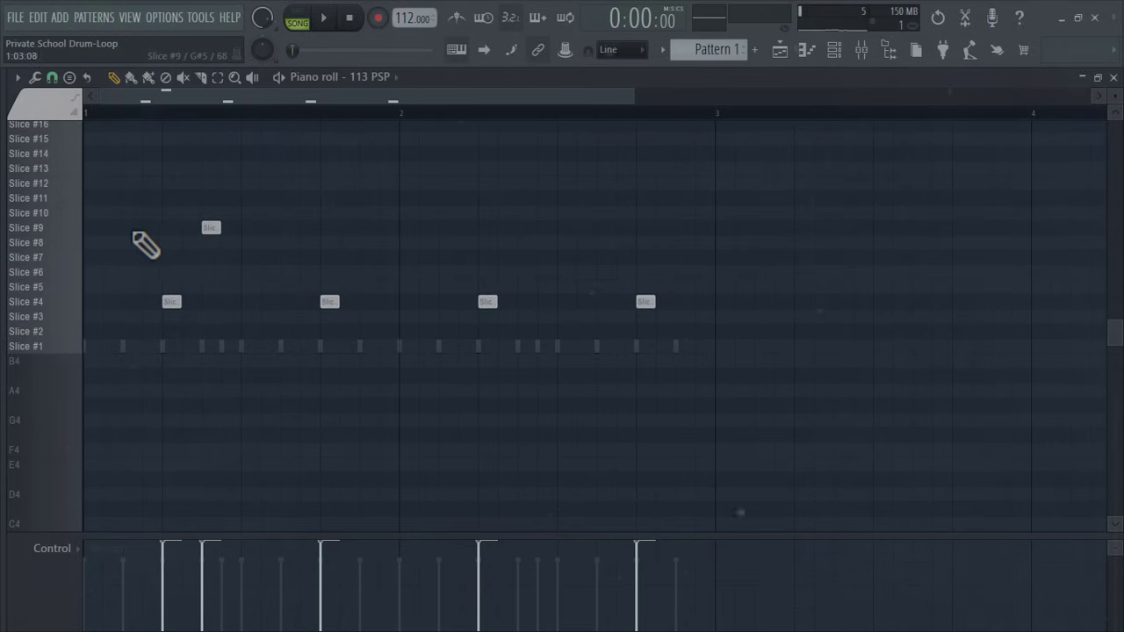
left_click(132, 229)
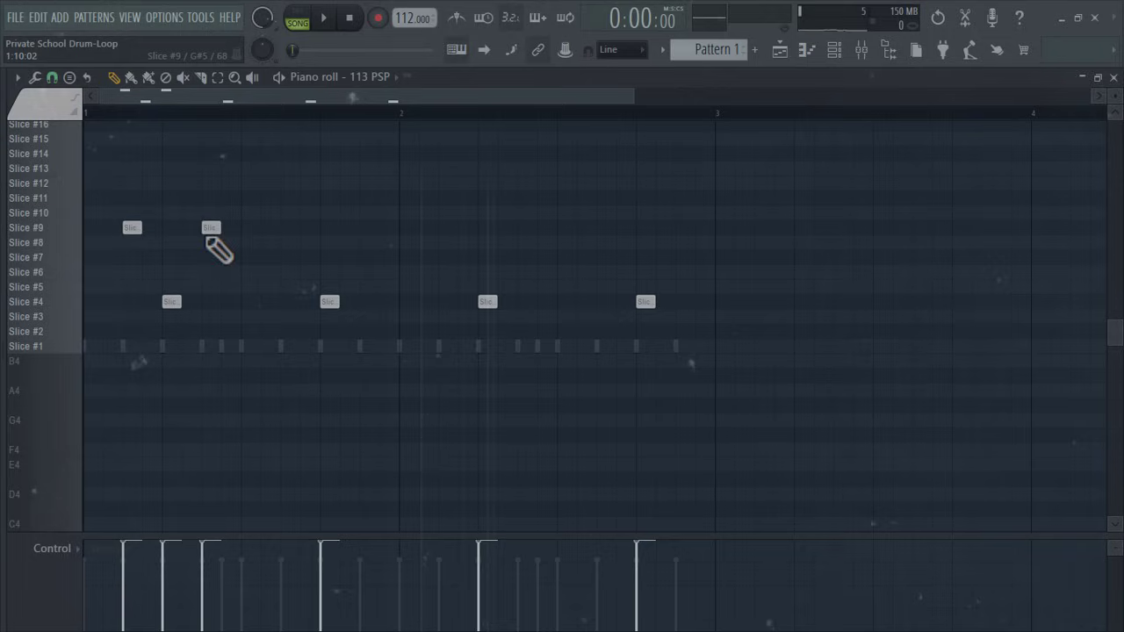
left_click(369, 228)
key("space")
left_click(448, 229)
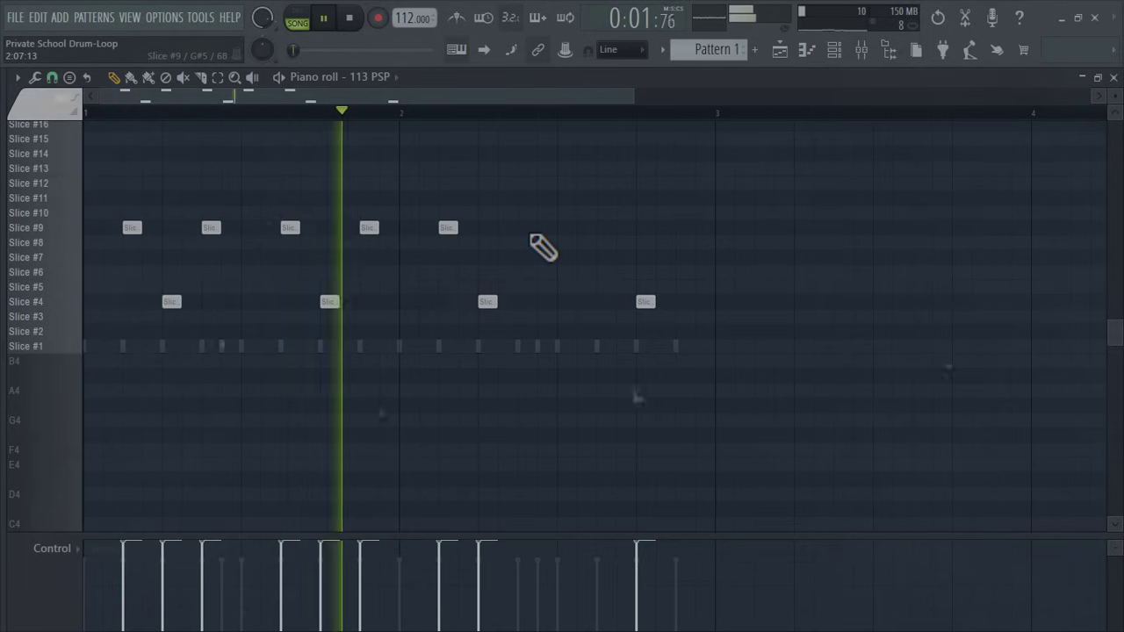
left_click(526, 228)
left_click(605, 228)
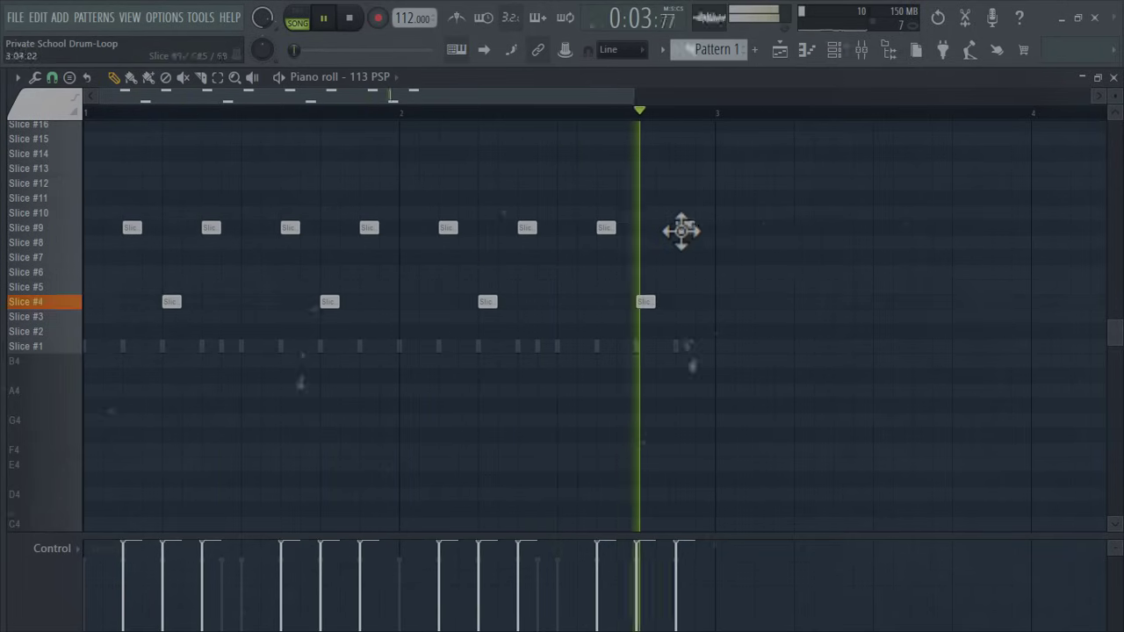
Route the 113 PSP channel to mixer track 4 and solo that track.
left_click(834, 50)
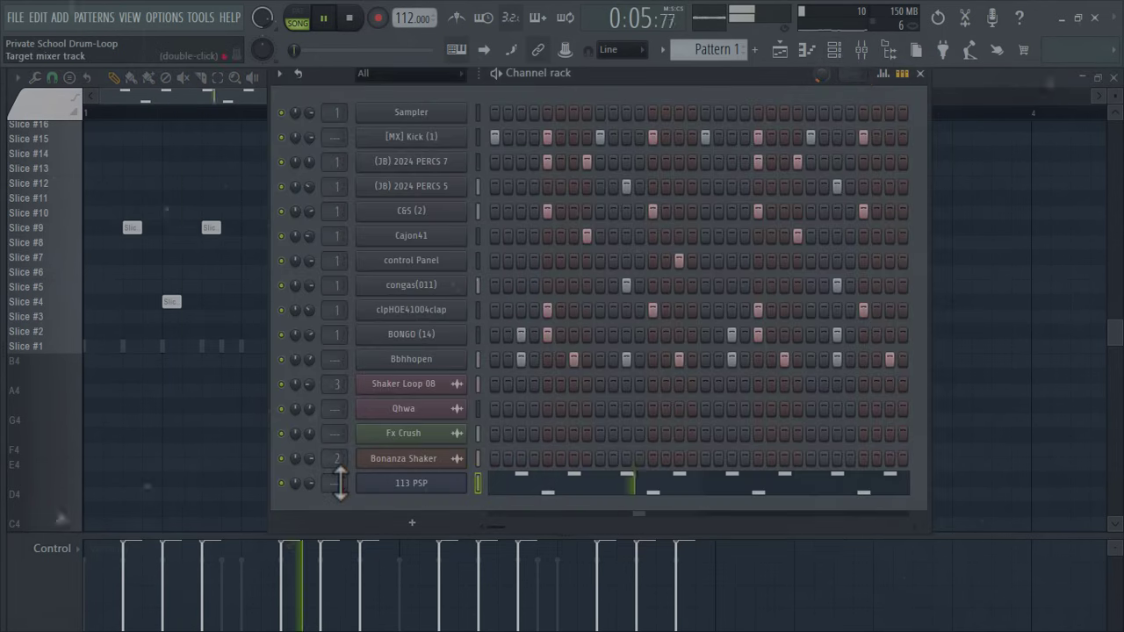
double_click(341, 483)
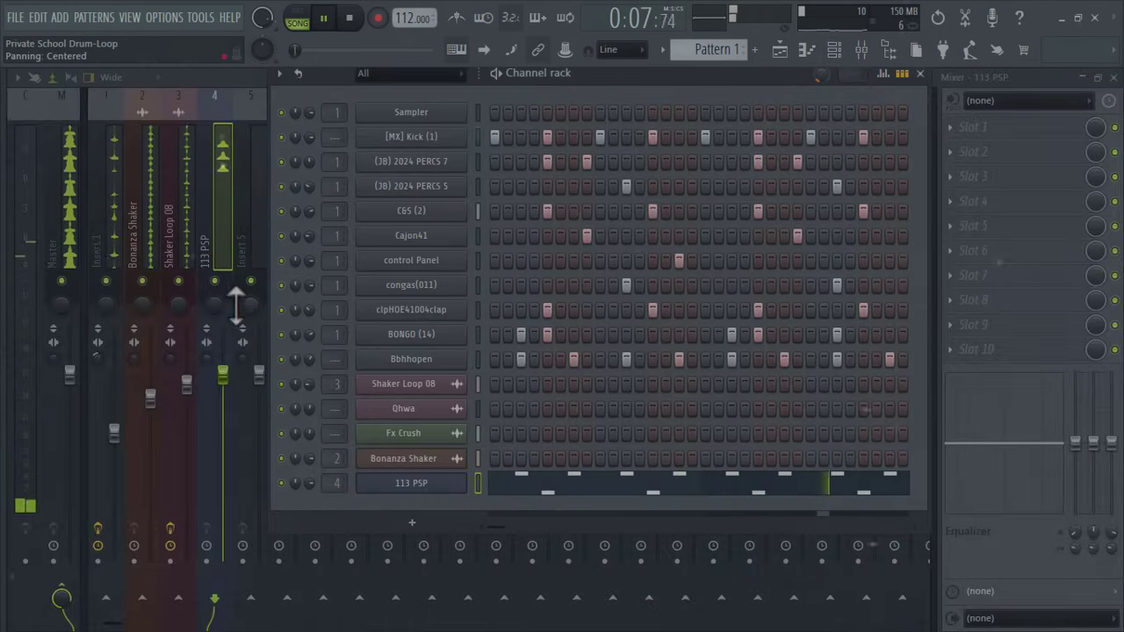
left_click(235, 303)
Load Fruity Parametric EQ 2 in slot 4 with the 40Hz cut preset and raise its high pass to about 452 Hz.
left_click(966, 201)
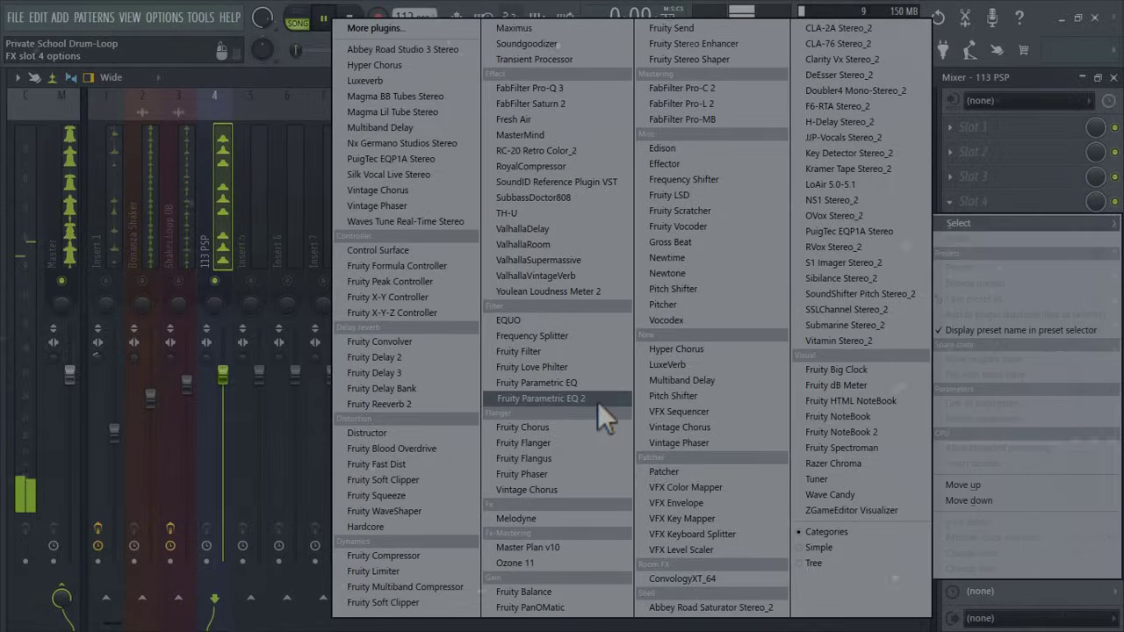
left_click(597, 400)
left_click(606, 261)
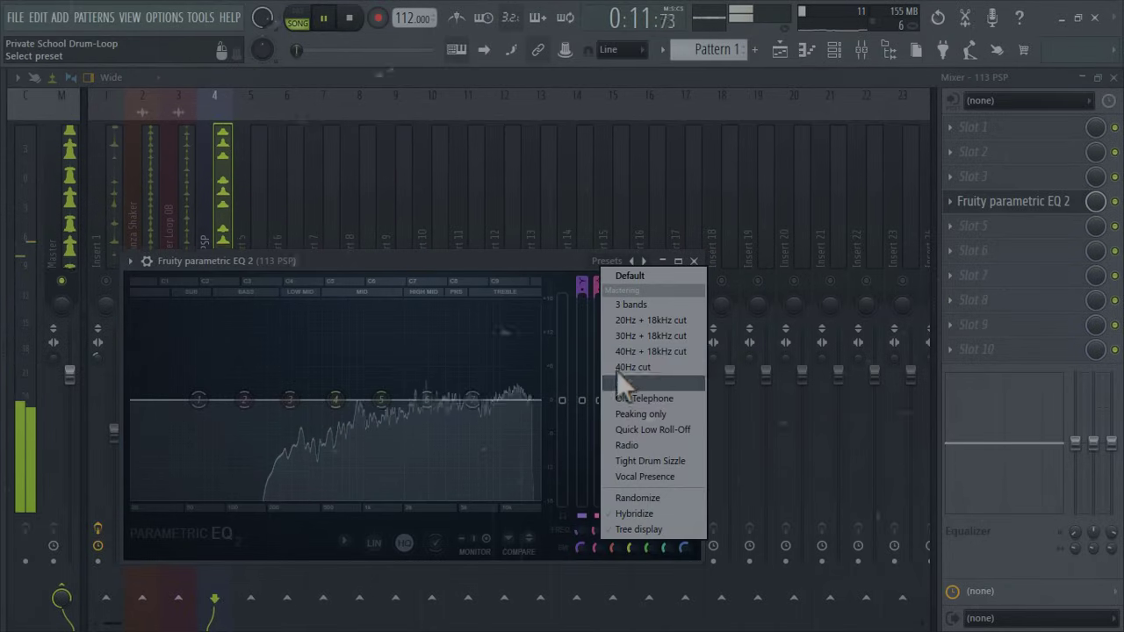
left_click(621, 376)
left_click_drag(169, 401, 316, 400)
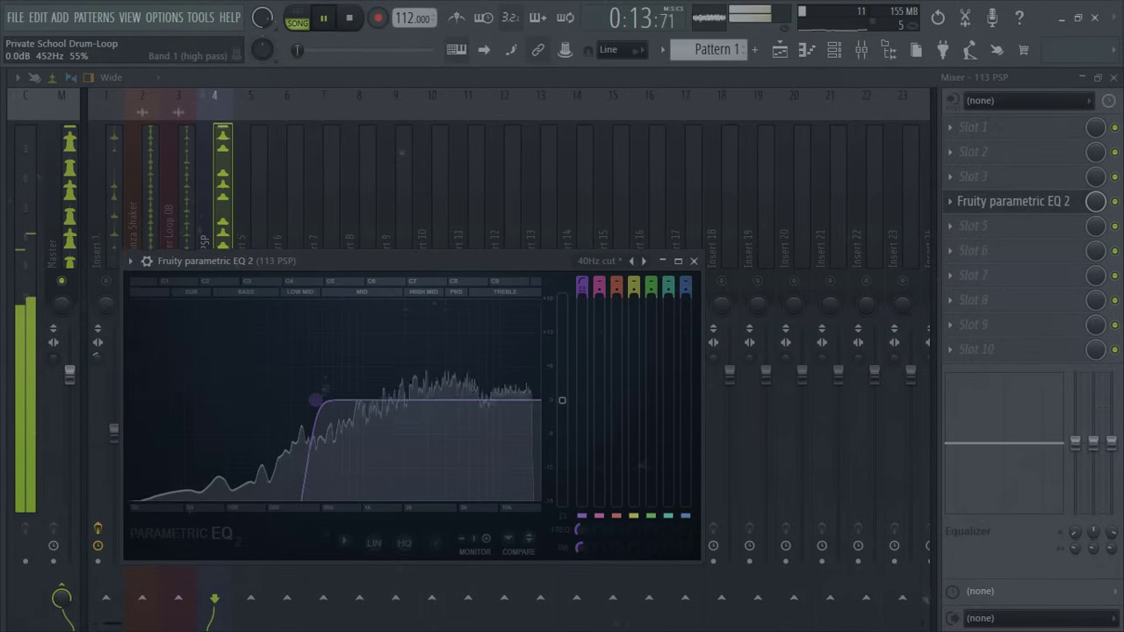
Add a second Fruity Parametric EQ 2 in slot 5, cutting the high mids with band 3 and slightly boosting band 7.
left_click(1058, 226)
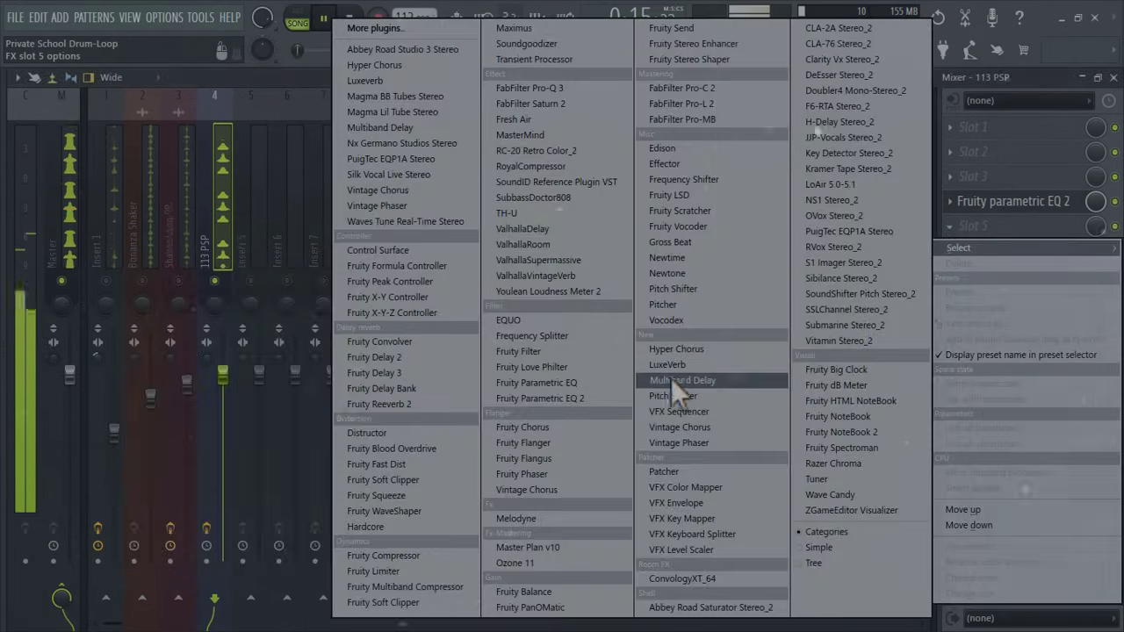
left_click(612, 401)
left_click_drag(321, 436, 444, 483)
left_click_drag(494, 422, 482, 417)
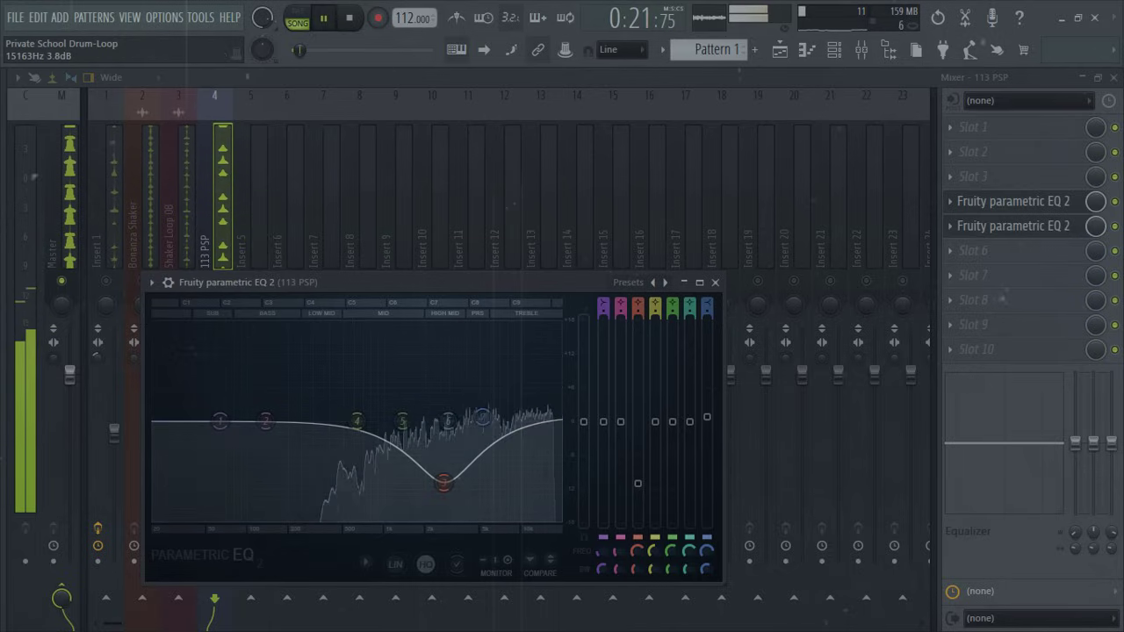
left_click(715, 282)
Load Fruity Reeverb 2 in slot 6 of the 113 PSP track and lower its wet level.
left_click(973, 253)
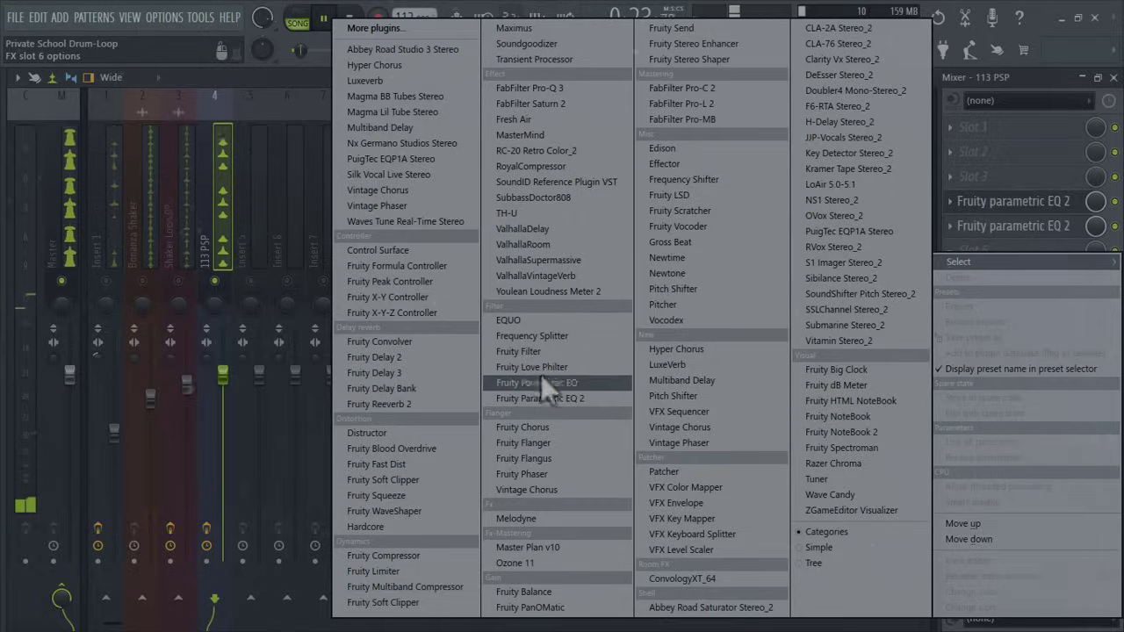
left_click(444, 407)
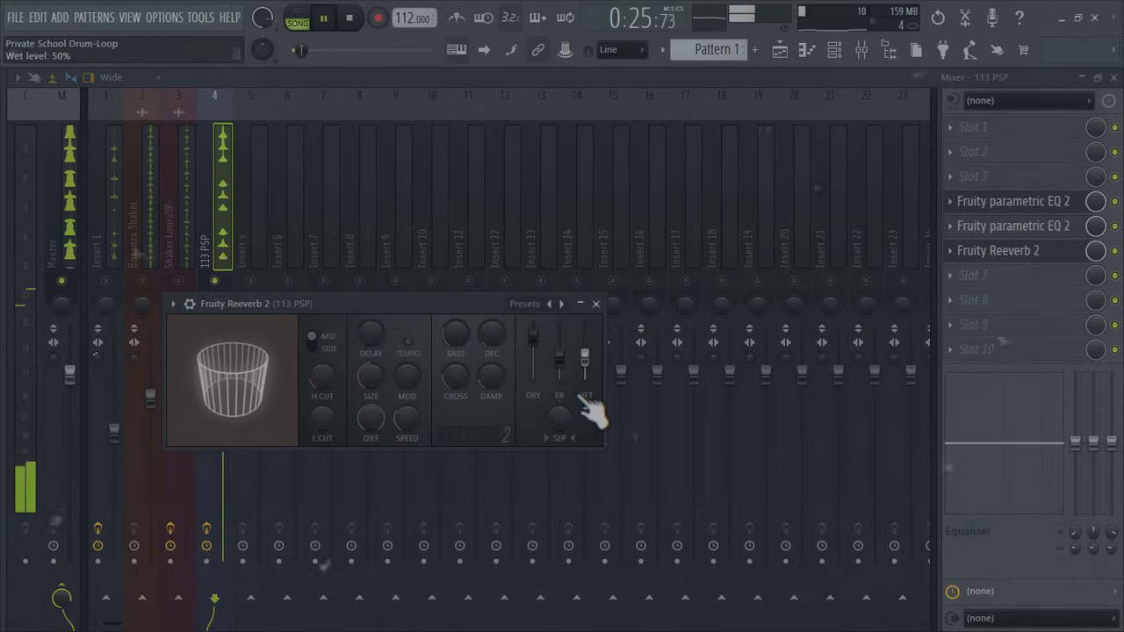
left_click_drag(585, 353, 585, 375)
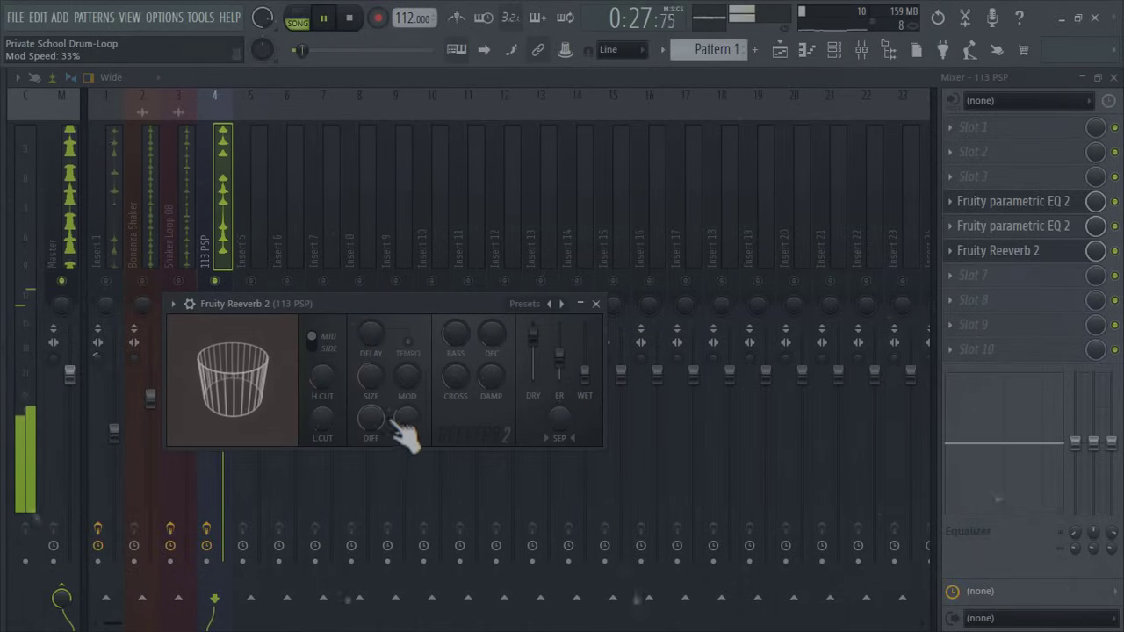
Unsolo the 113 PSP mixer track and lower its fader to about 84% (-3.7 dB).
right_click(214, 282)
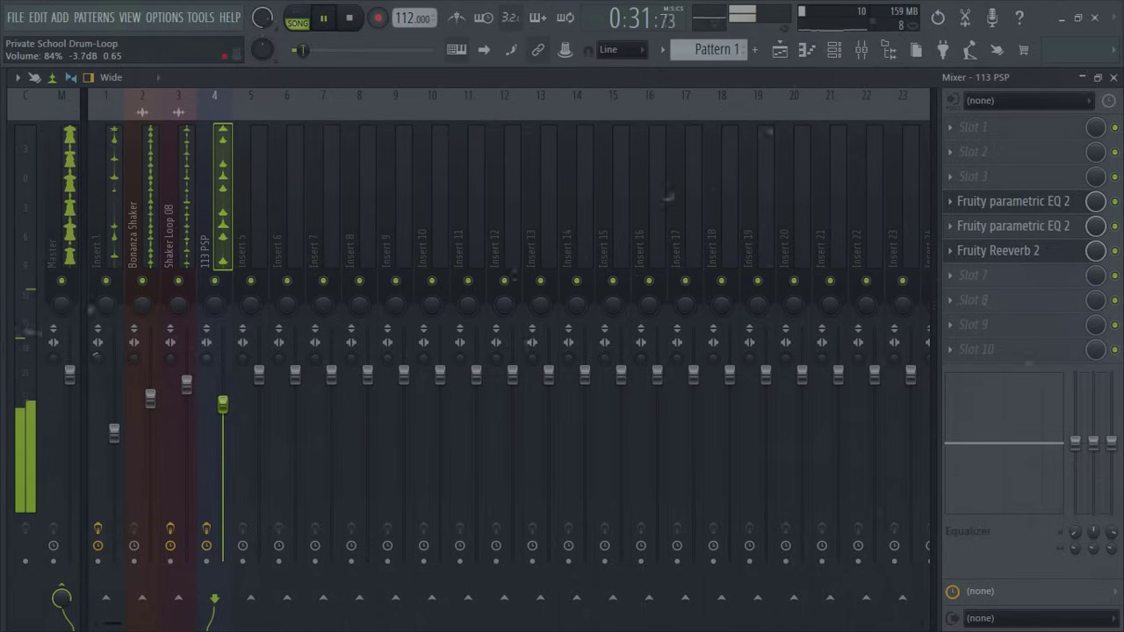
Place the Qhwa clip on Track 6 of the playlist every eight bars, from bar 9 through bar 49.
left_click(802, 52)
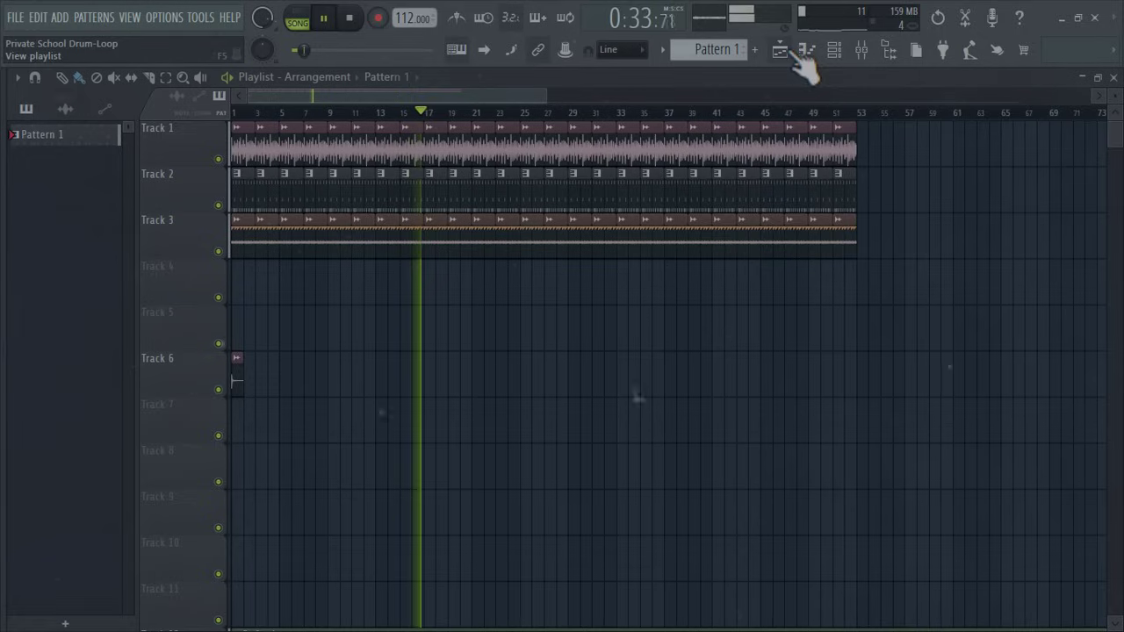
scroll(618, 402, "down", 2)
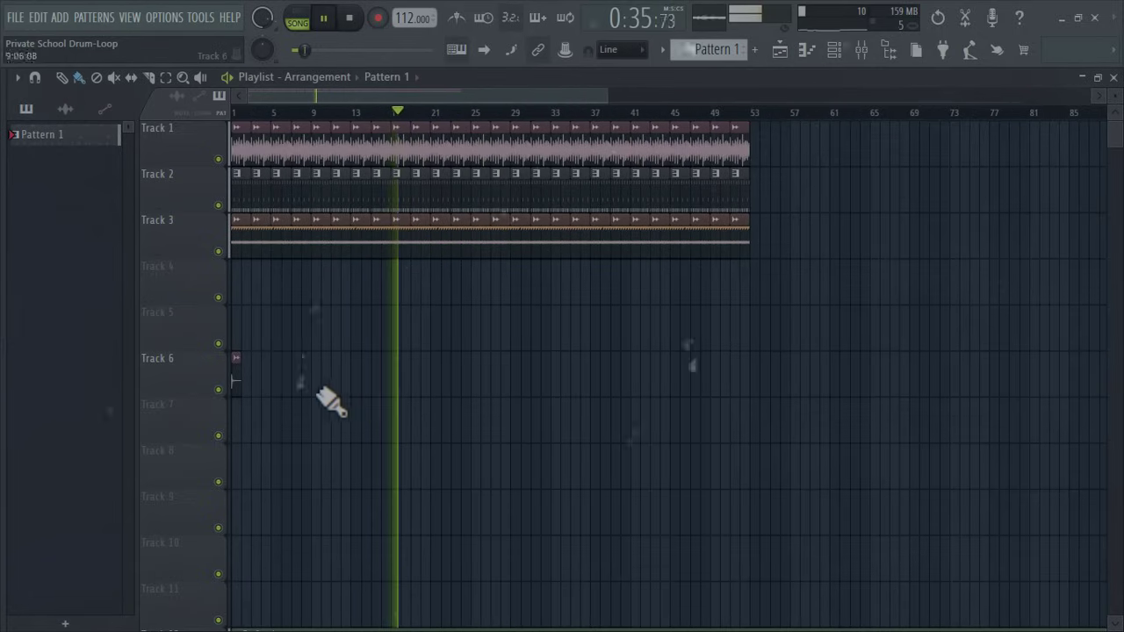
left_click(240, 382)
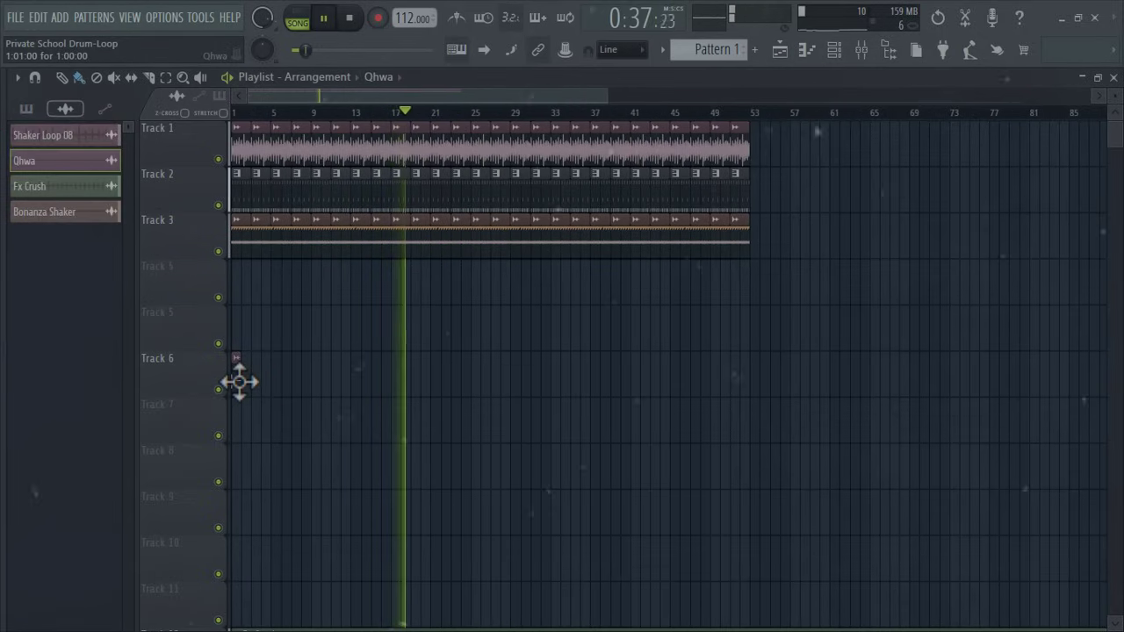
left_click(323, 386)
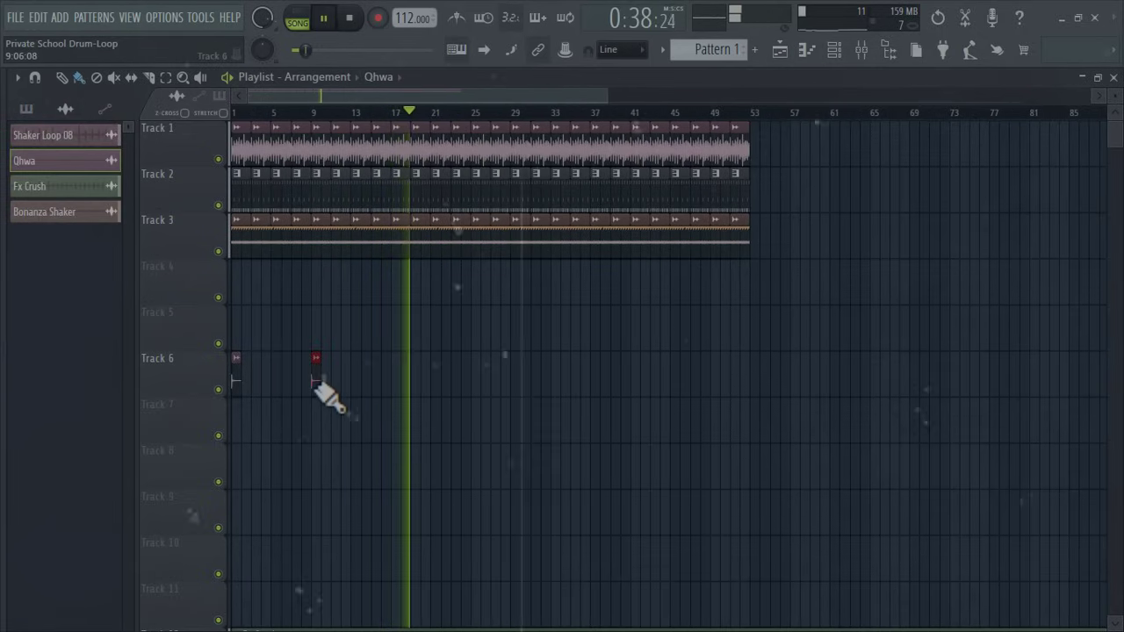
left_click(475, 386)
left_click(555, 385)
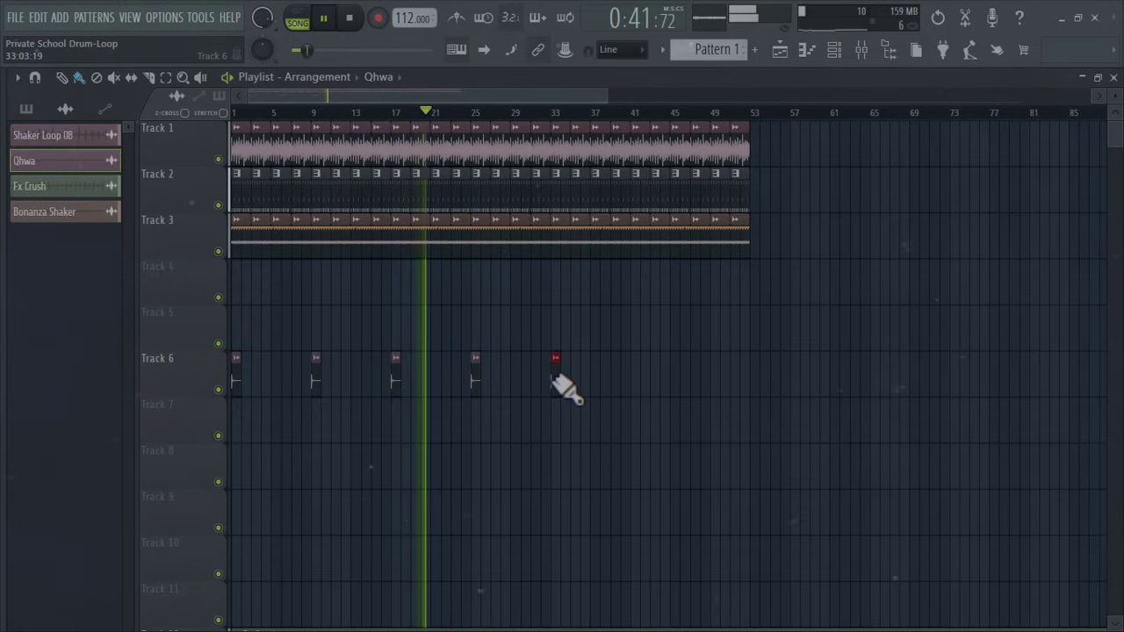
left_click(636, 384)
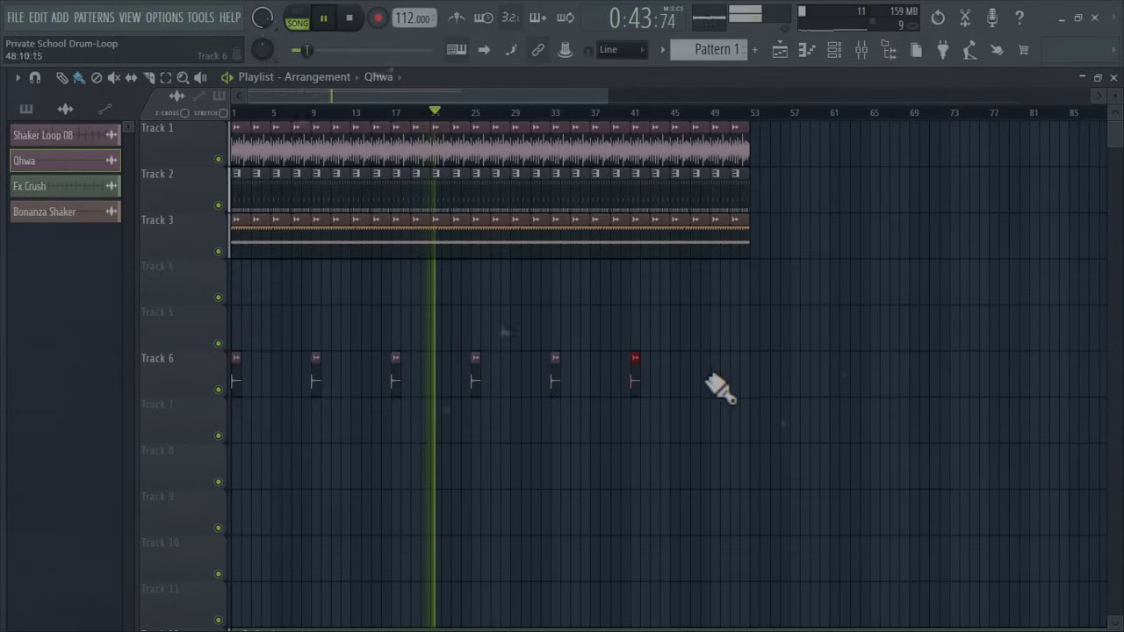
left_click(341, 114)
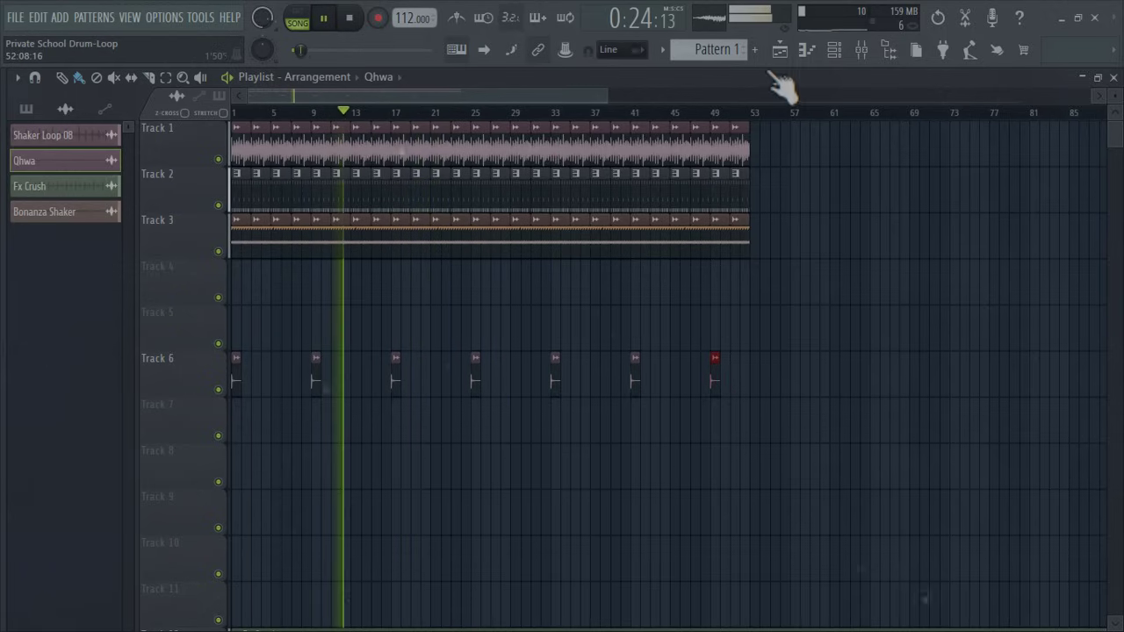
Create Pattern 2, place it as an eight-bar clip on Track 7 at bar 17 and duplicate it four times.
left_click(754, 51)
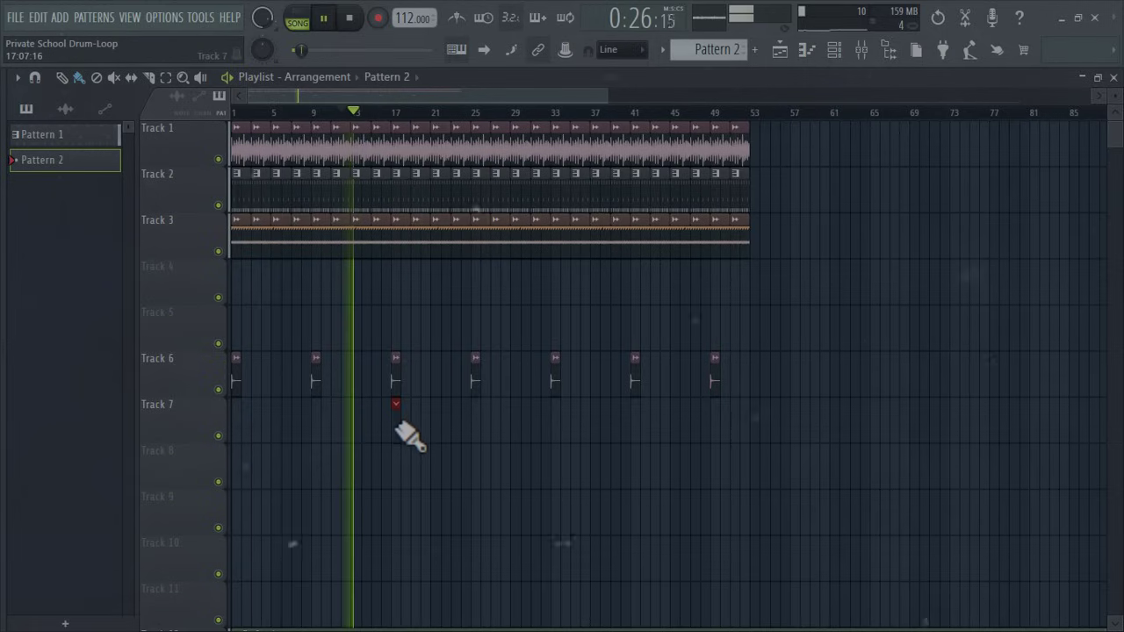
left_click_drag(399, 427, 449, 428)
key("ctrl+b")
key("ctrl+b")
key("ctrl+b")
key("ctrl+b")
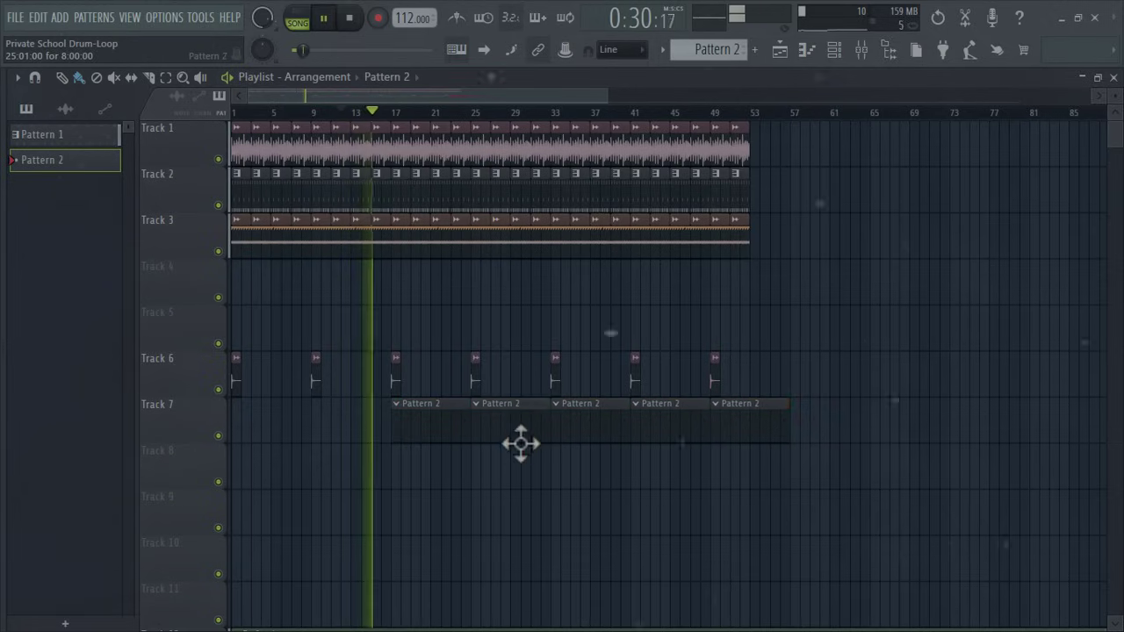
Add a Morphine synth channel to the channel rack.
key("F6")
left_click(437, 524)
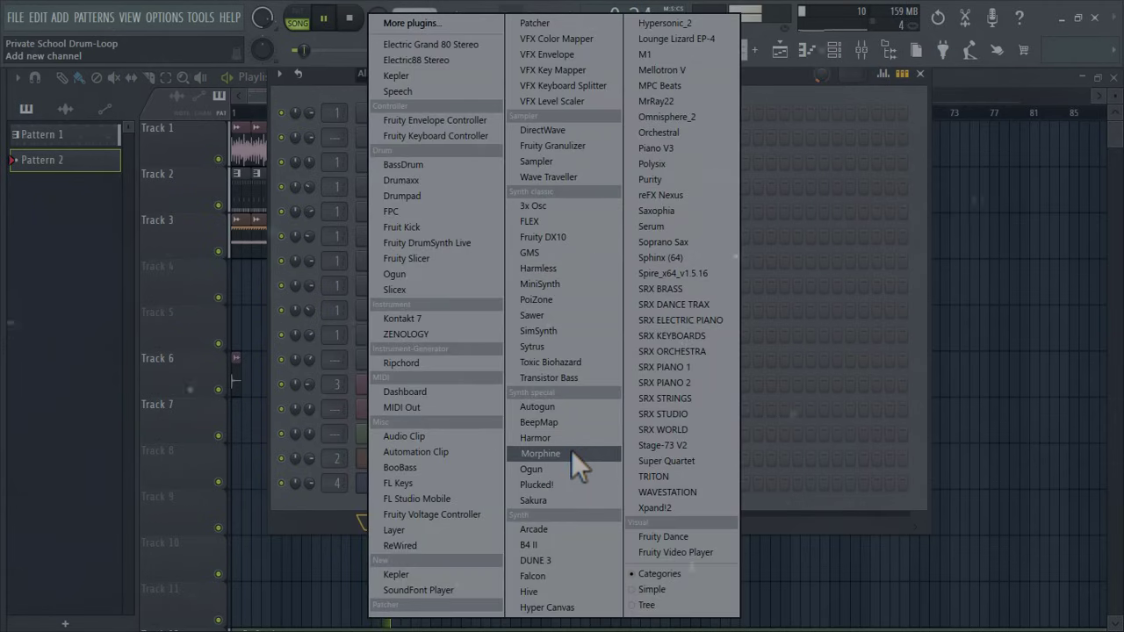
left_click(540, 453)
left_click_drag(505, 225, 565, 127)
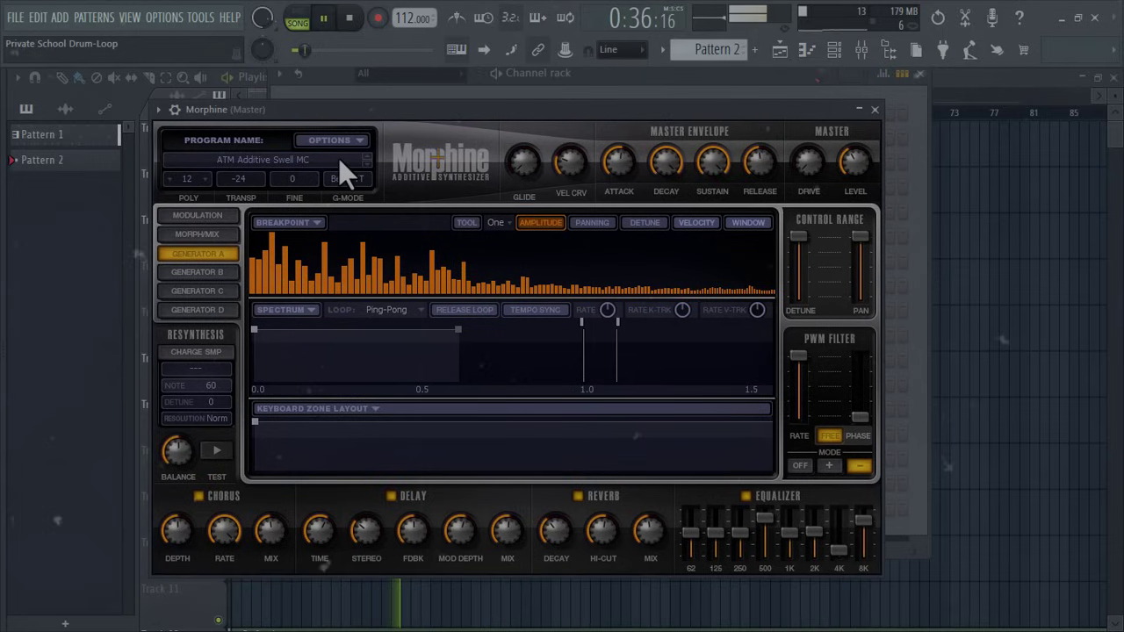
Load the BAS Smoothy MC preset from Morphine's Bass bank and route the channel to mixer track 5.
left_click(339, 161)
left_click(423, 444)
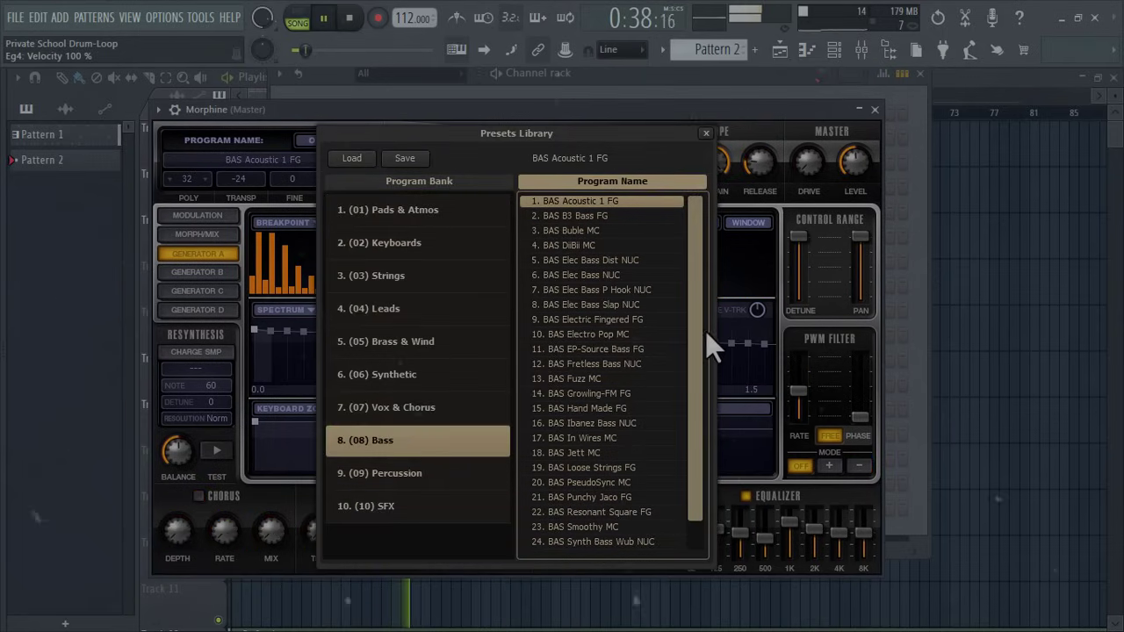
scroll(703, 396, "down", 2)
left_click(639, 498)
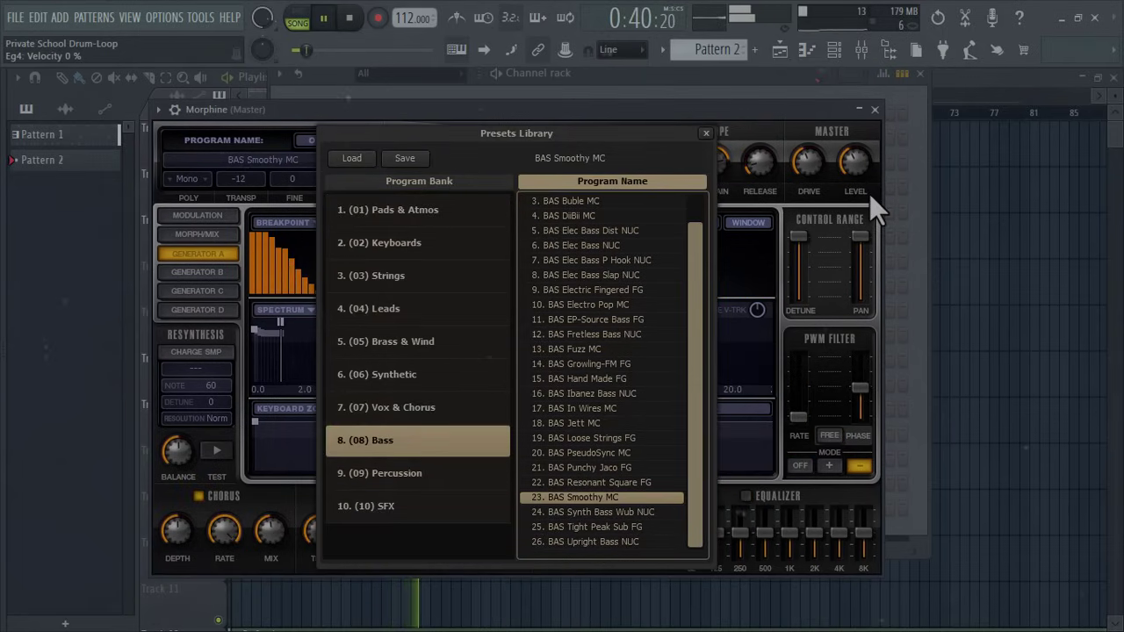
left_click(875, 109)
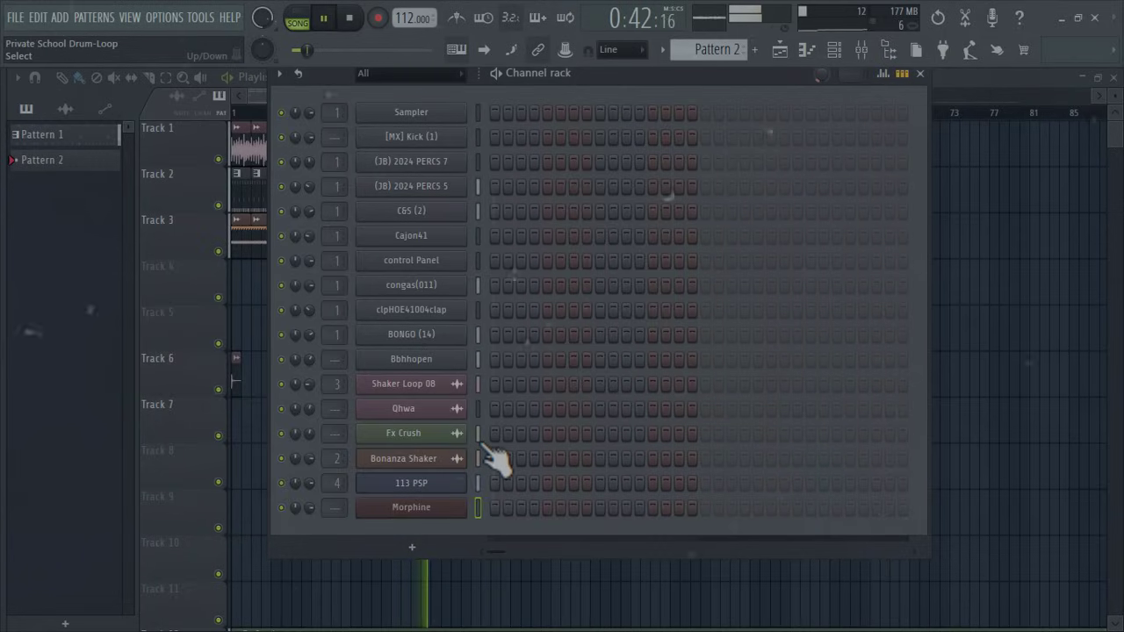
key("ctrl+l")
Record the Lounge Lizard EP-4 chords and bass notes live into Pattern 2, starting playback shortly before bar 17.
left_click(781, 51)
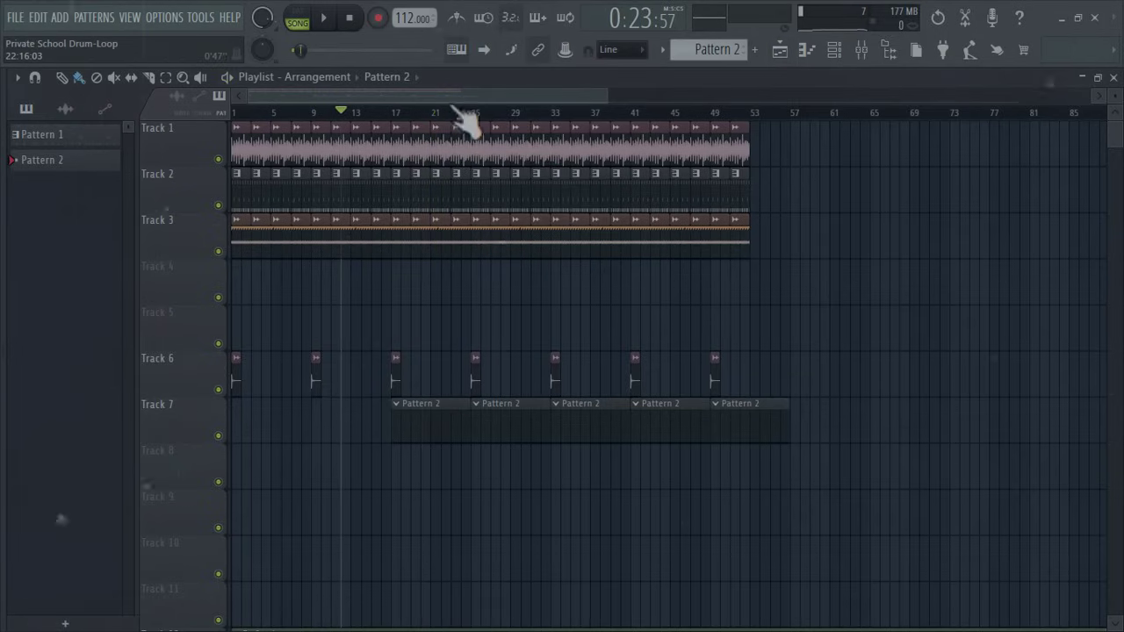
left_click(387, 19)
left_click(531, 404)
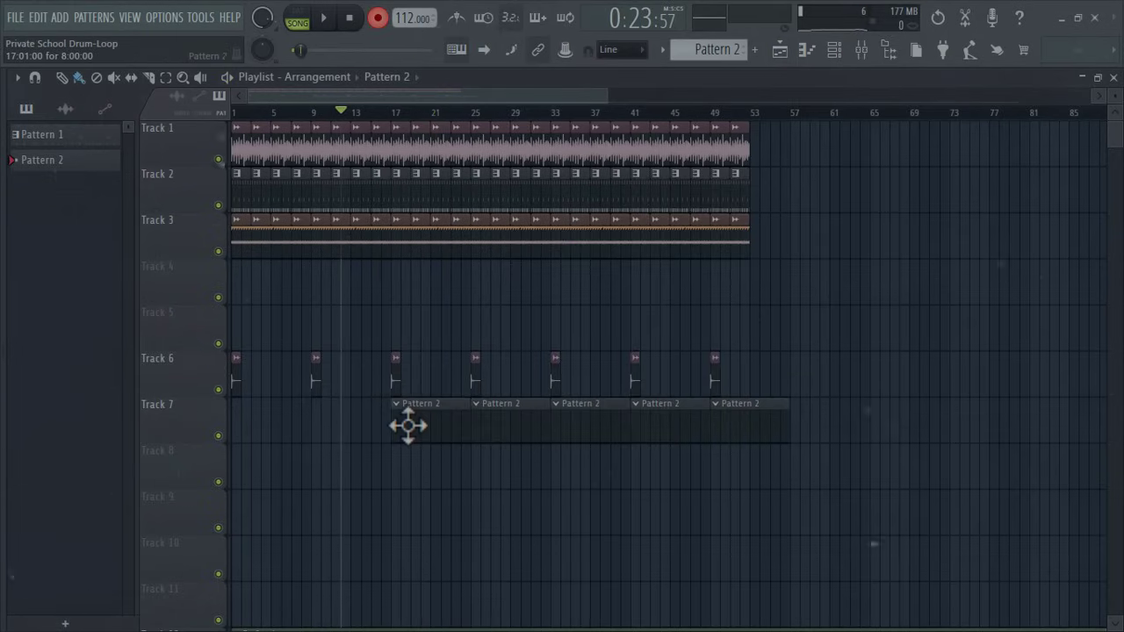
left_click(374, 116)
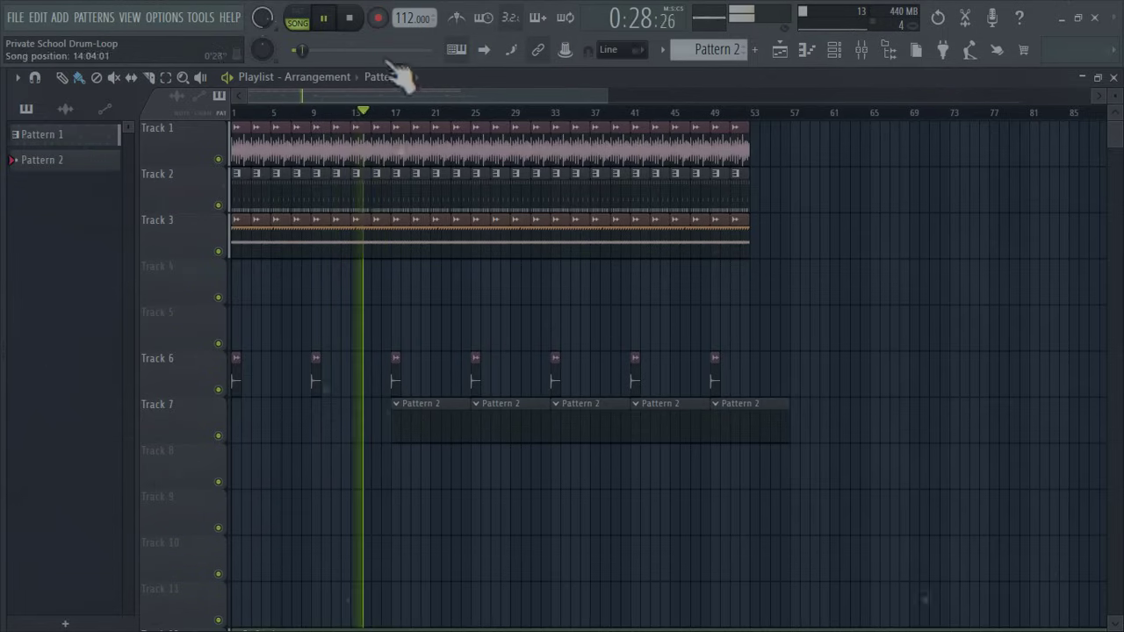
left_click(389, 23)
left_click(546, 409)
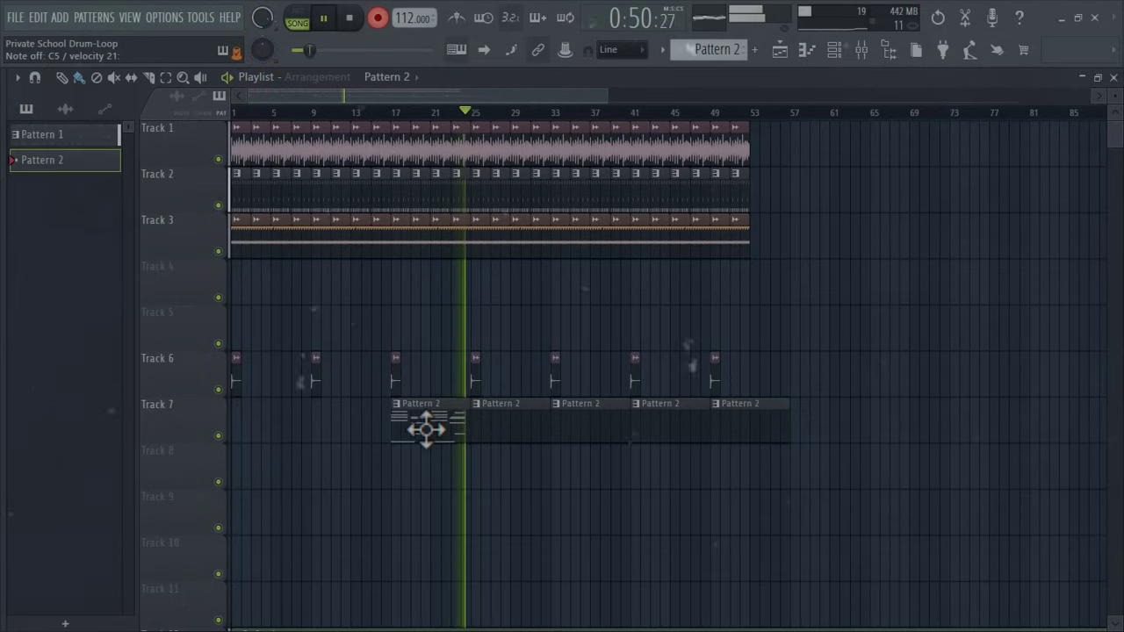
key("space")
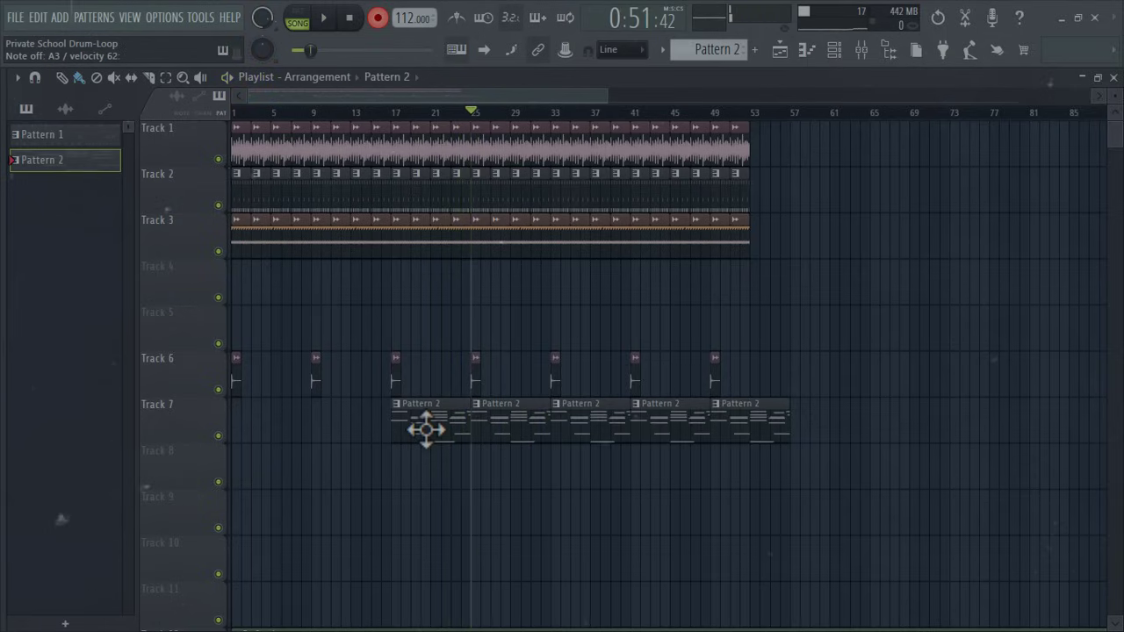
Quantize the start and end times of all recorded Lounge Lizard EP-4 notes in Pattern 2 and play the result.
double_click(425, 429)
key("ctrl+a")
key("alt+q")
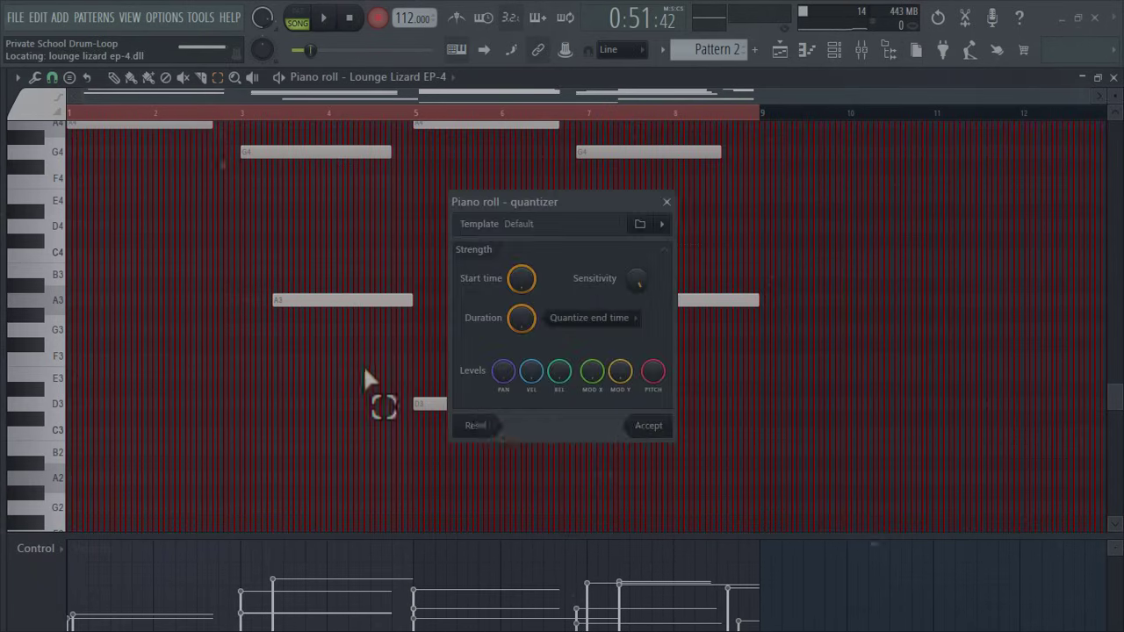
left_click(651, 425)
key("space")
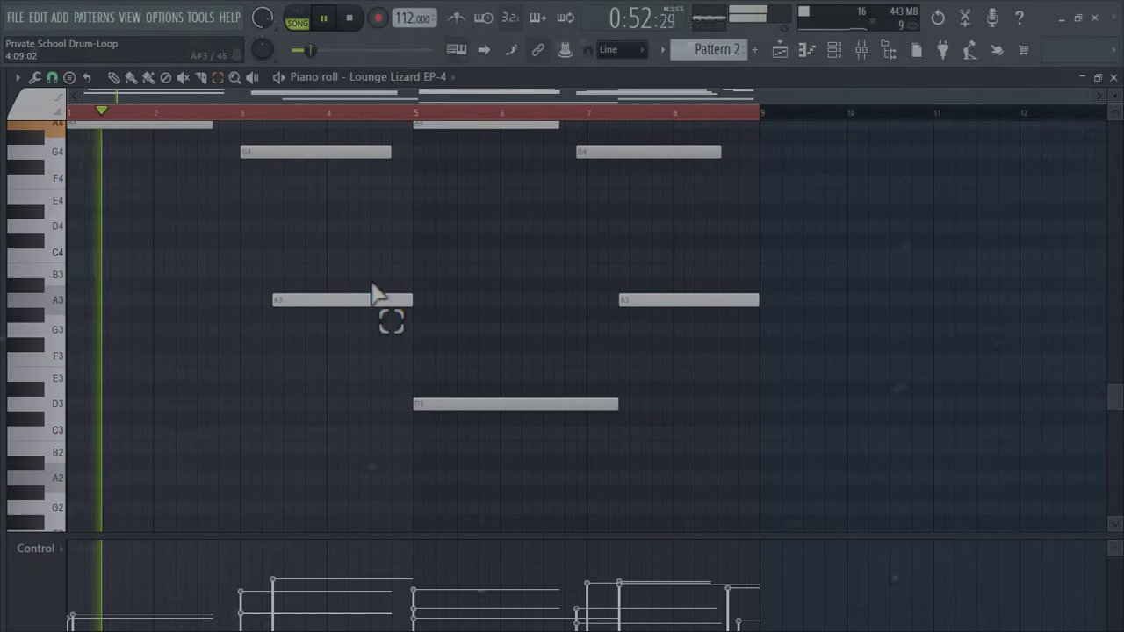
Fill out the first chord with C5, E5 and A5, and add a D3 bass note reaching almost to bar 3.
scroll(371, 293, "up", 4)
scroll(370, 294, "up", 2)
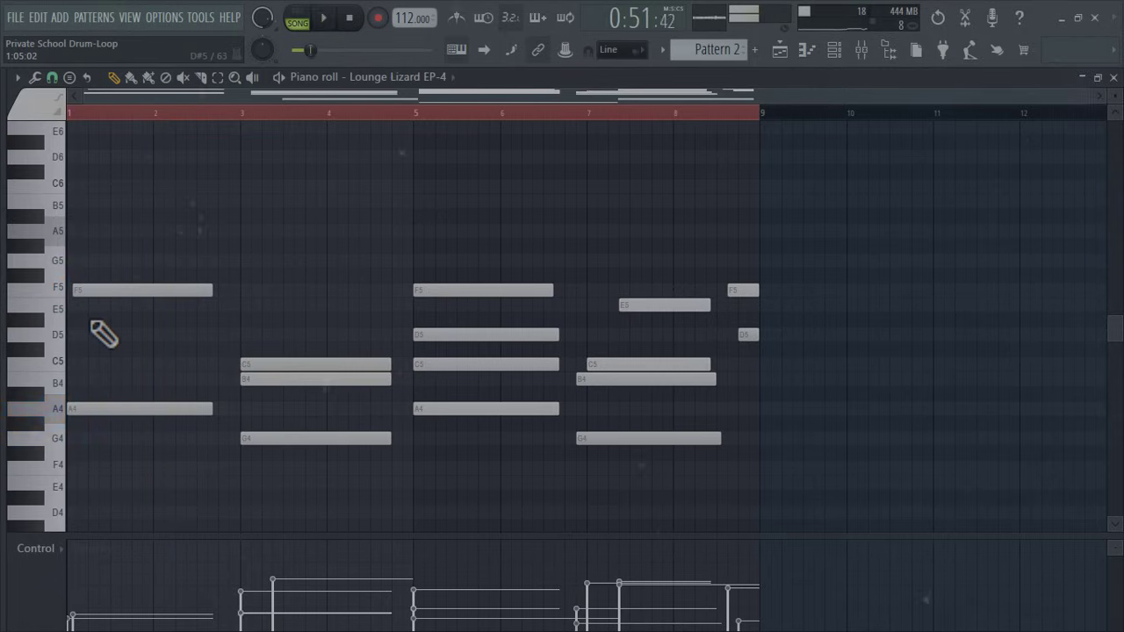
scroll(88, 334, "up", 4)
mouse_move(83, 338)
left_mouse_down()
mouse_move(69, 377)
mouse_move(88, 365)
mouse_move(78, 296)
mouse_move(104, 283)
mouse_move(88, 221)
mouse_move(112, 234)
mouse_move(181, 419)
mouse_move(82, 481)
mouse_move(56, 525)
mouse_move(70, 369)
mouse_move(76, 383)
left_mouse_up()
key("space")
key("space")
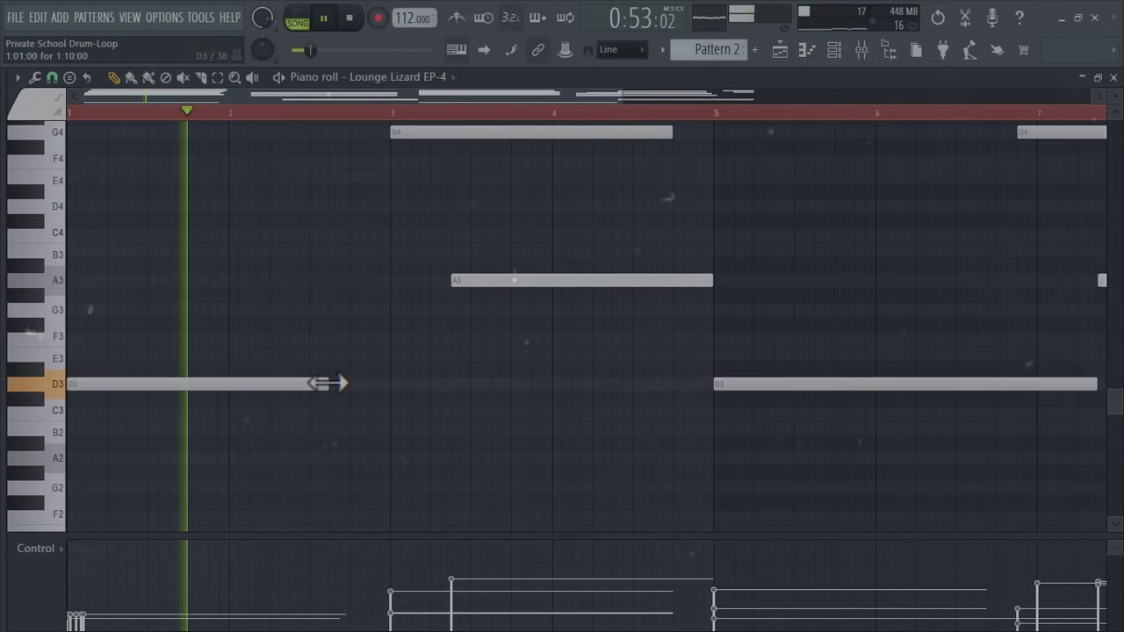
left_click_drag(327, 382, 379, 383)
Examine the chord and bass notes across all eight bars of the Lounge Lizard EP-4 pattern during playback.
scroll(492, 475, "up", 1)
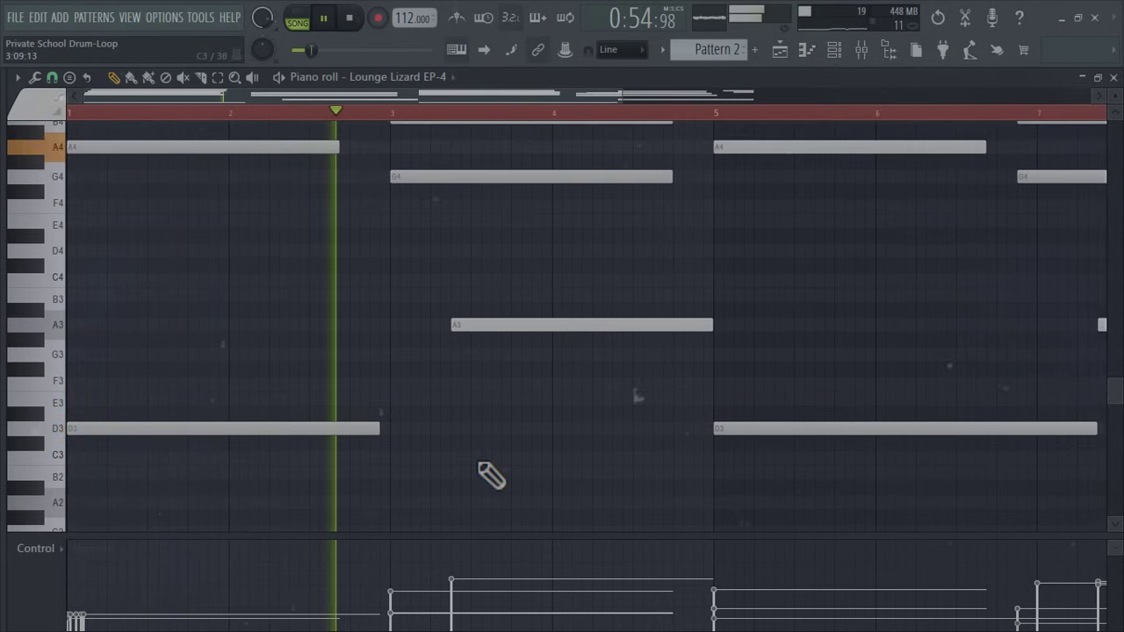
scroll(491, 475, "up", 5)
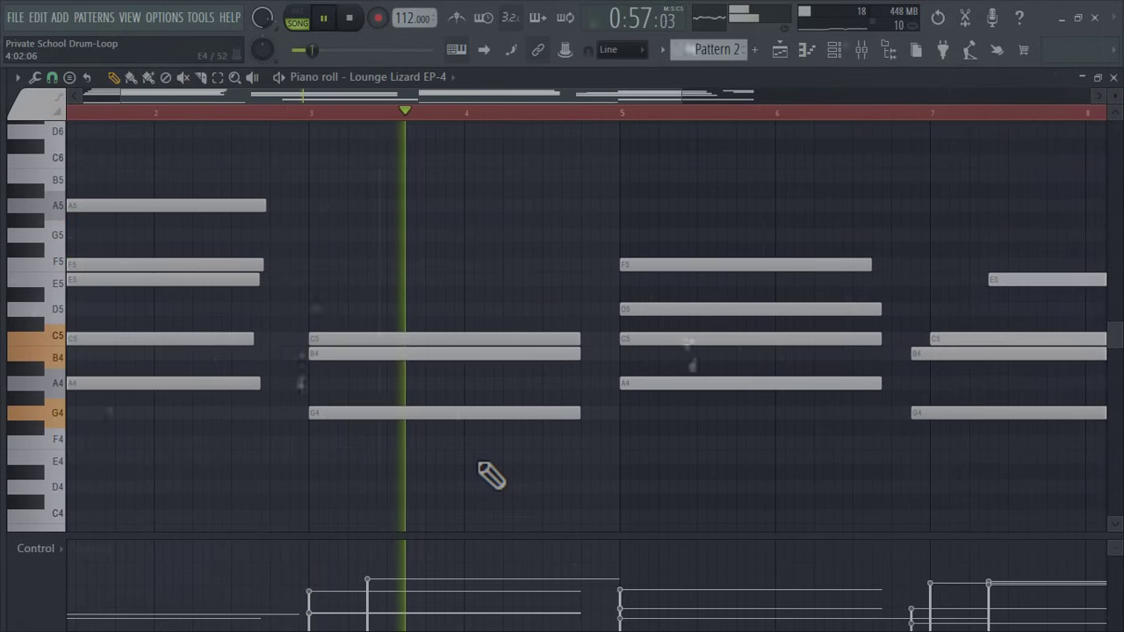
scroll(492, 475, "down", 9)
scroll(492, 475, "up", 11)
scroll(492, 475, "down", 1)
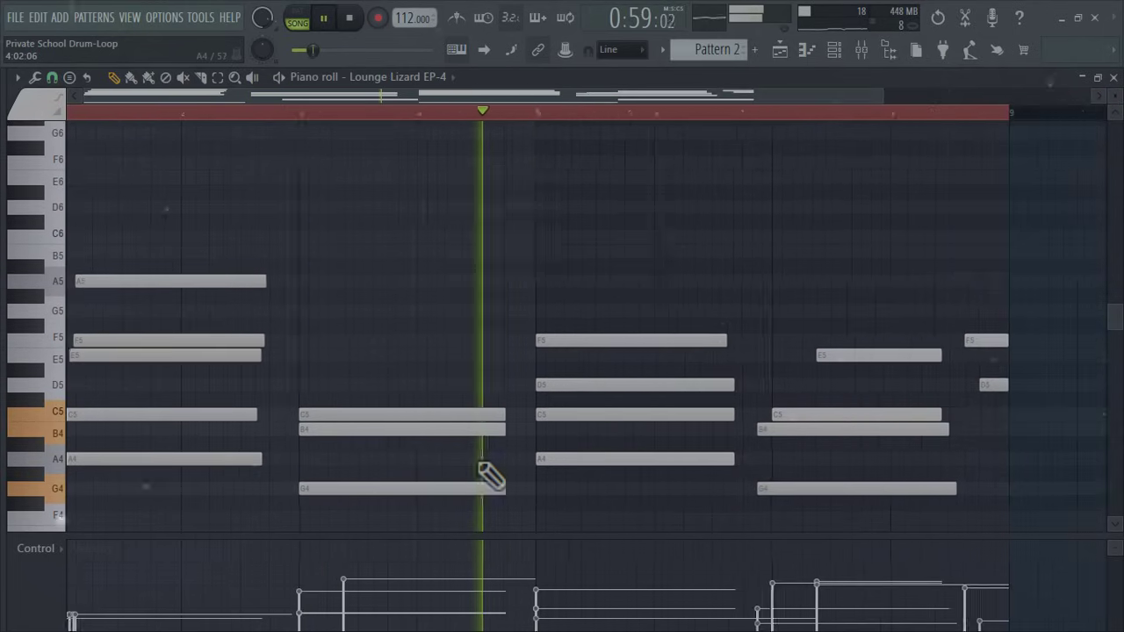
scroll(490, 475, "down", 2)
scroll(492, 472, "down", 6)
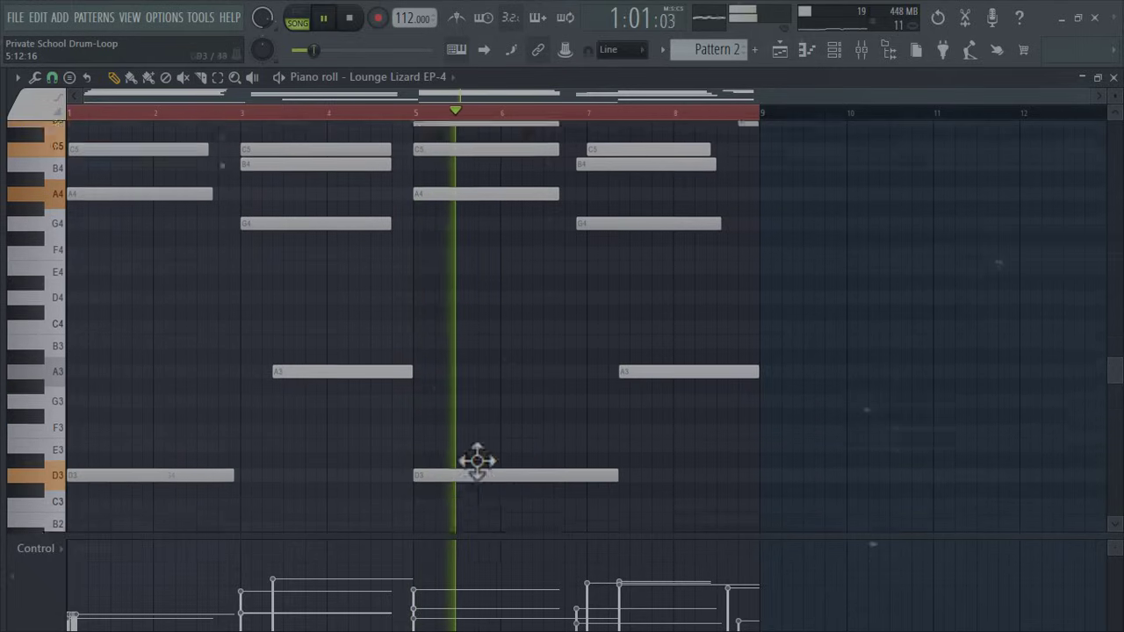
scroll(484, 470, "up", 3)
scroll(638, 417, "up", 2)
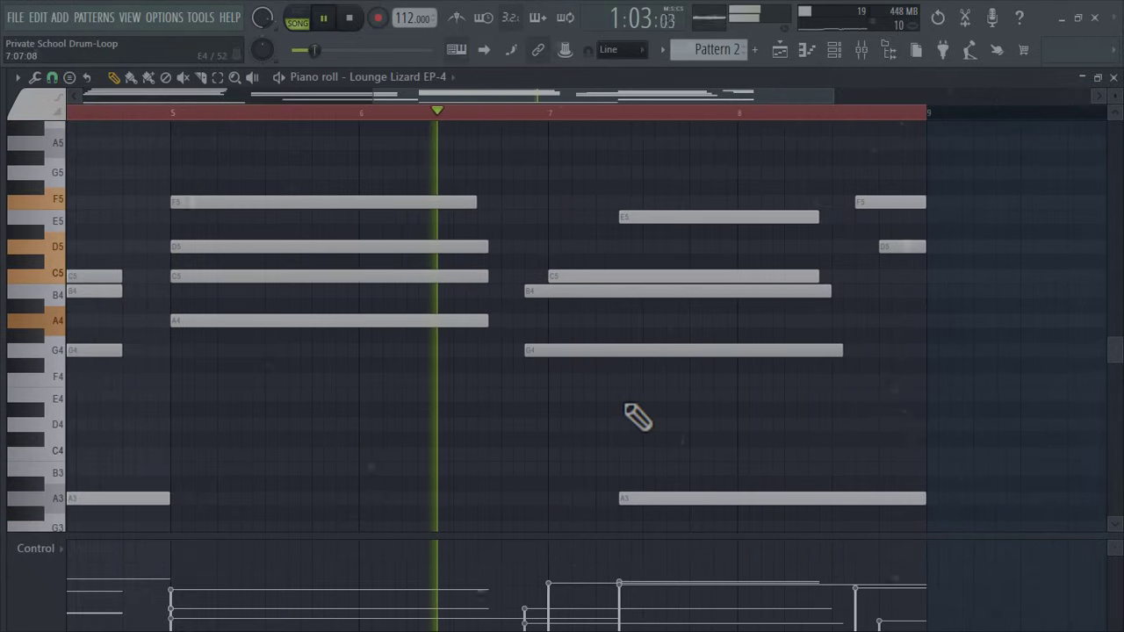
scroll(638, 417, "up", 2)
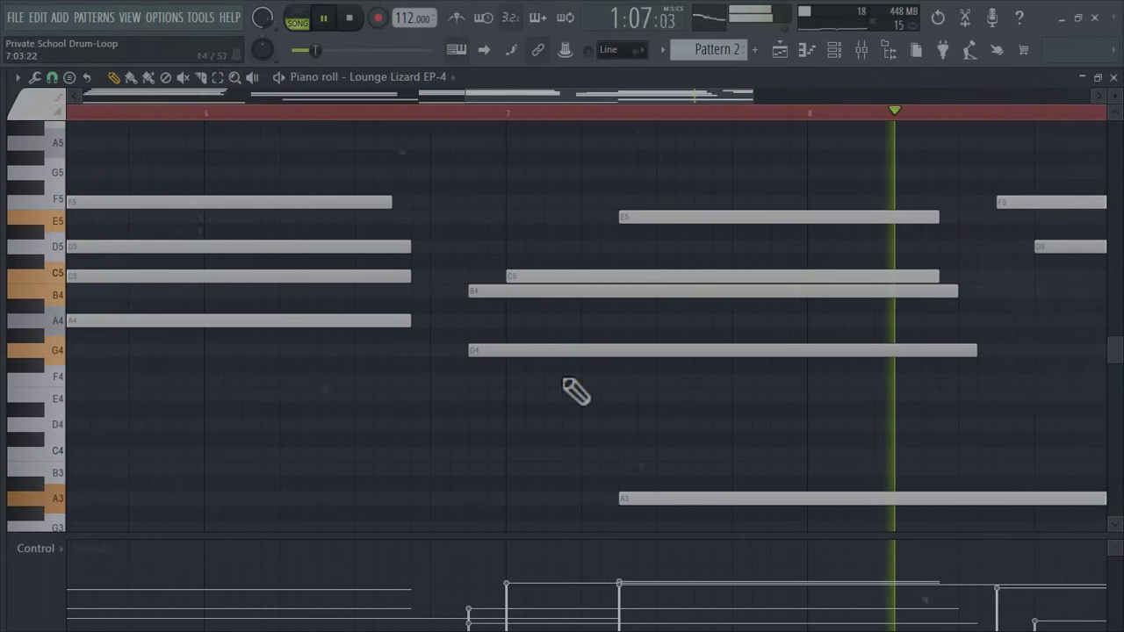
scroll(574, 391, "down", 4)
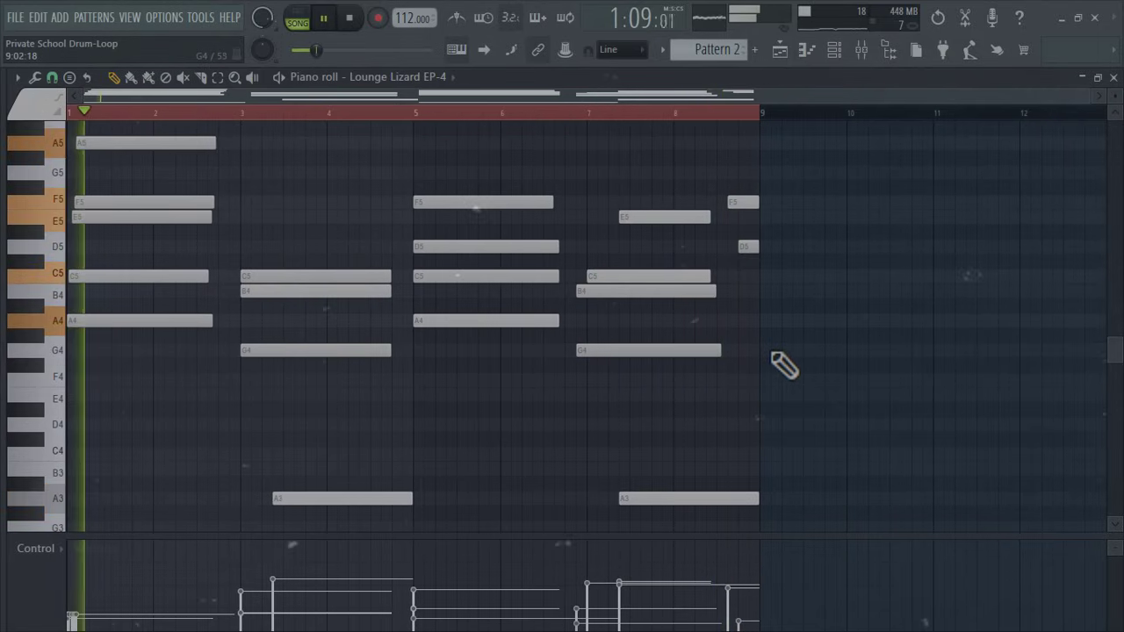
Route the Lounge Lizard EP-4 channel to mixer track 6 and lower that track's fader.
left_click(834, 50)
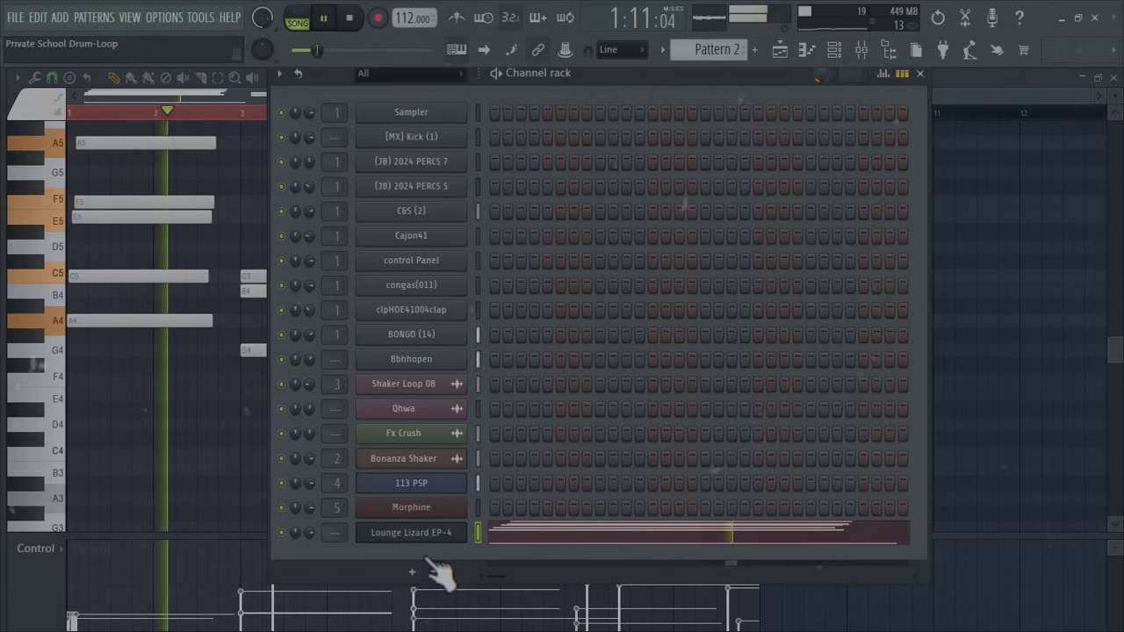
key("ctrl+l")
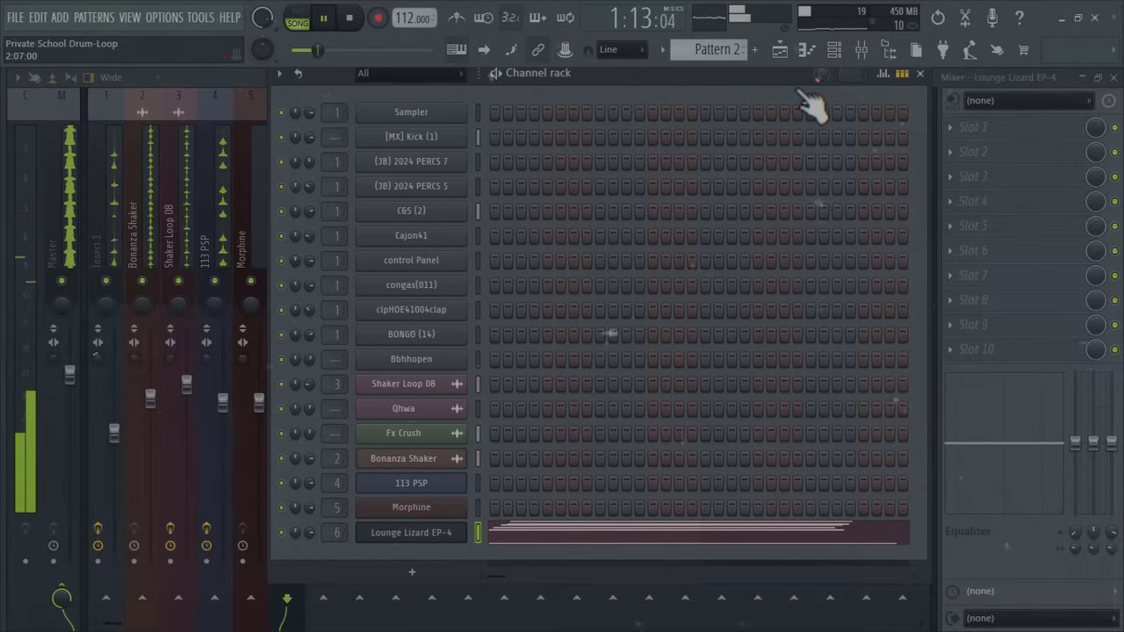
left_click(887, 60)
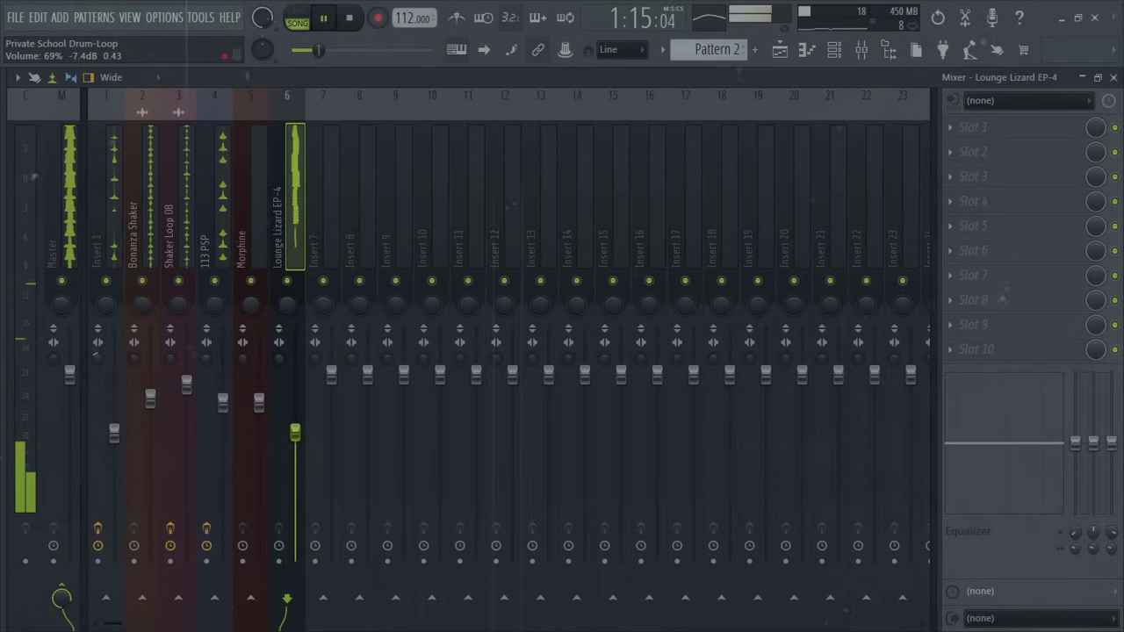
Load Fruity Parametric EQ 2 in effect slot 5 of the Lounge Lizard EP-4 track and cut the lows with the band 1 low shelf.
left_click(1010, 237)
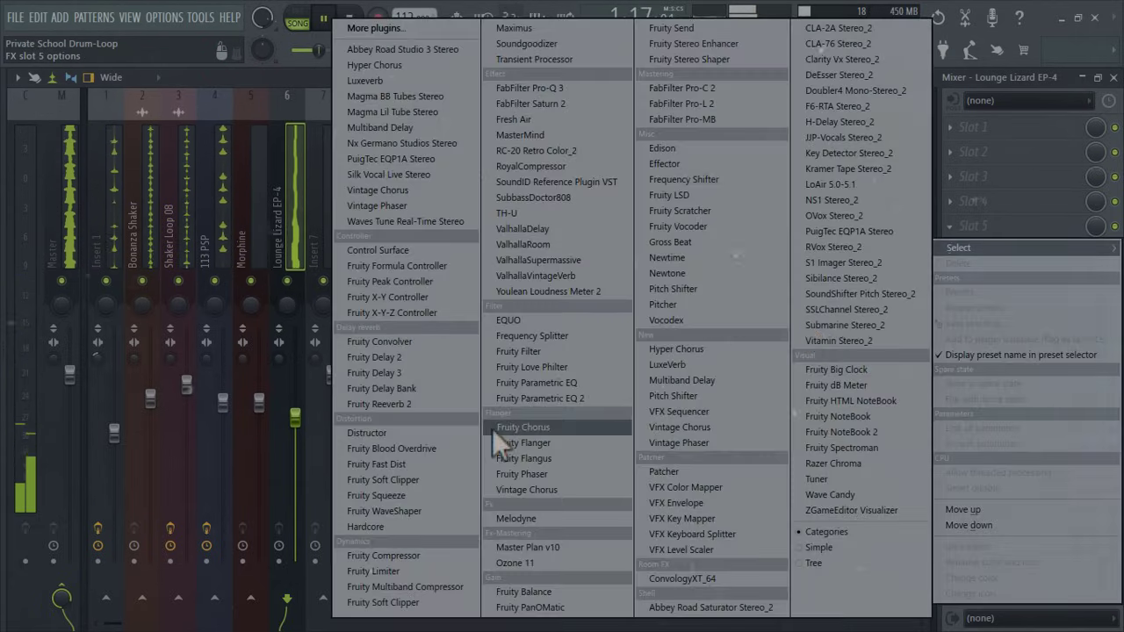
left_click(515, 402)
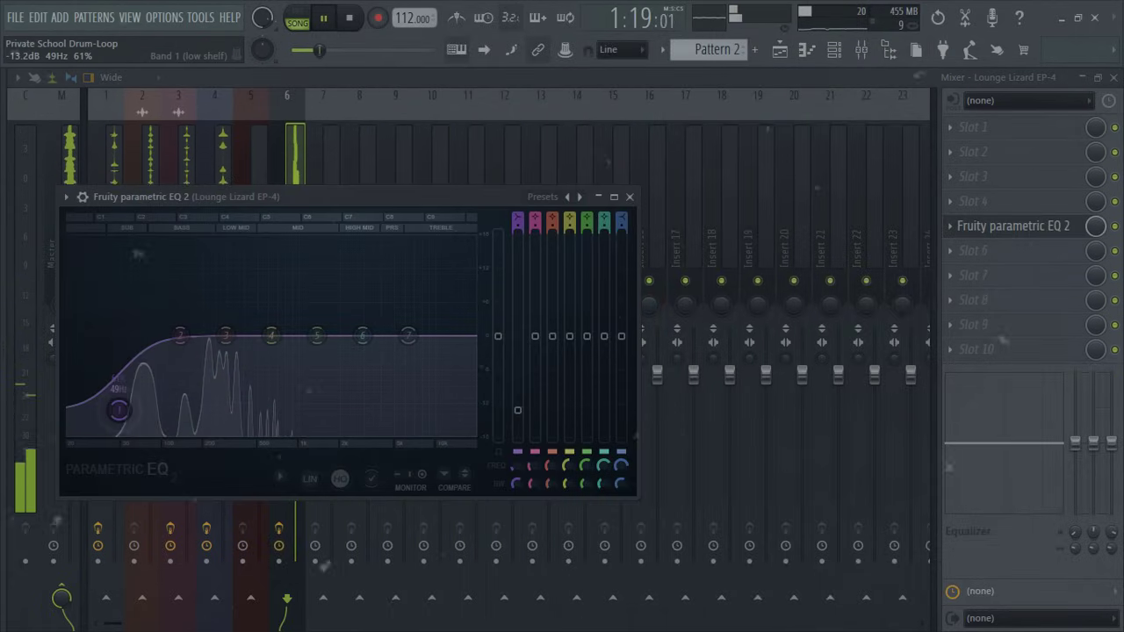
Fill playlist Track 8 with Pattern 3 clips from bar 25 to bar 53 while playing the arrangement from before bar 17.
left_click(781, 51)
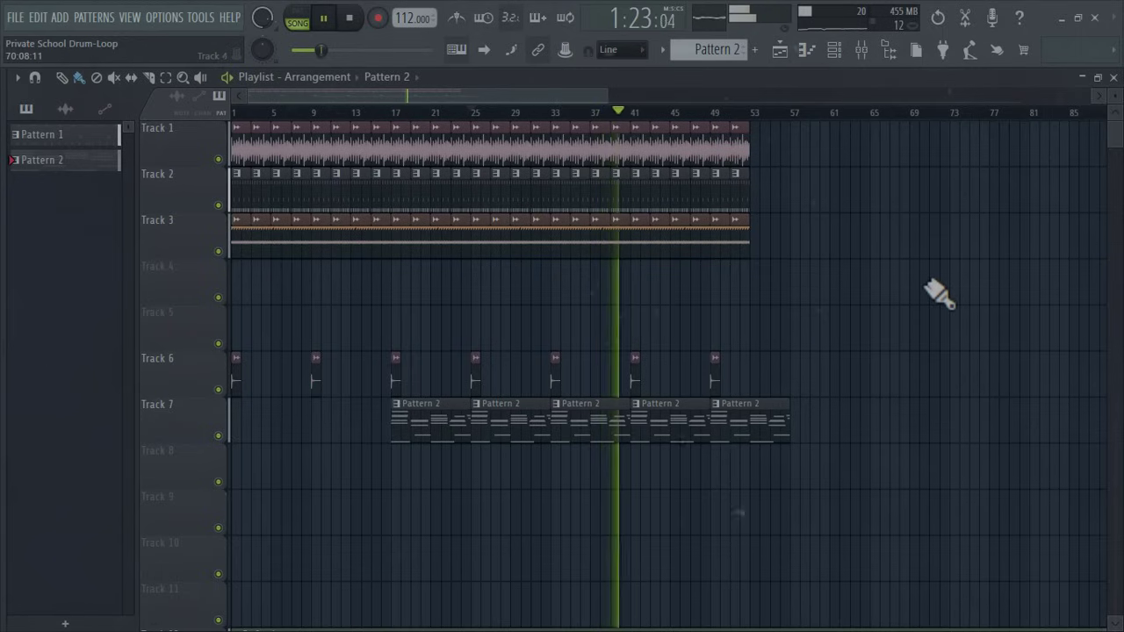
left_click(383, 112)
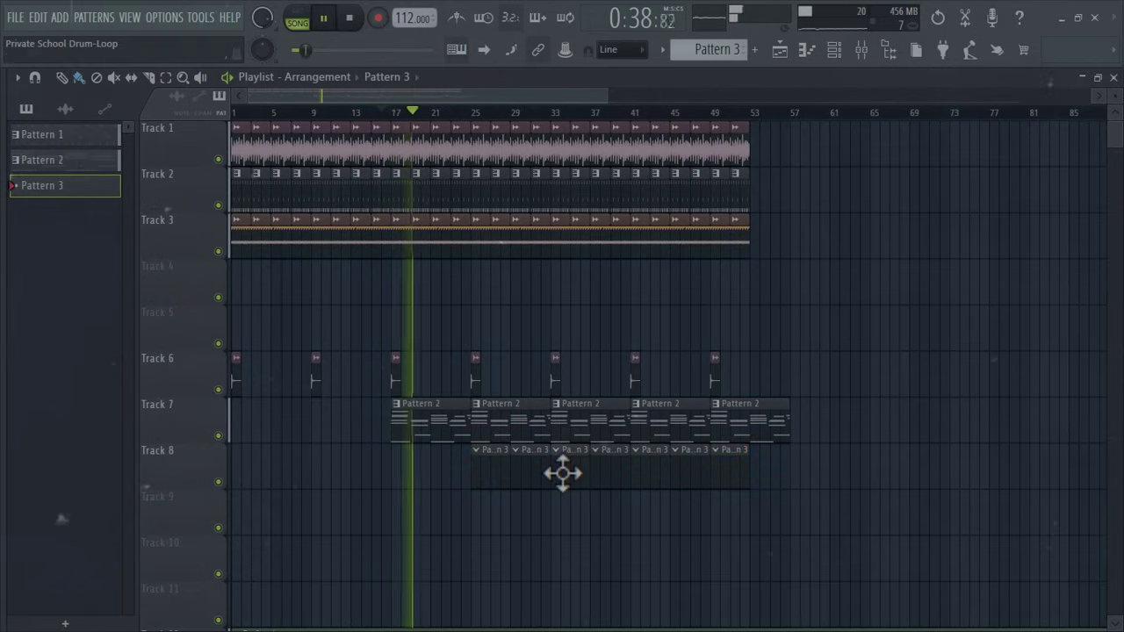
Add a GMS channel and load its Smooth & Warm TE preset from the Pads & Textures bank.
key("F6")
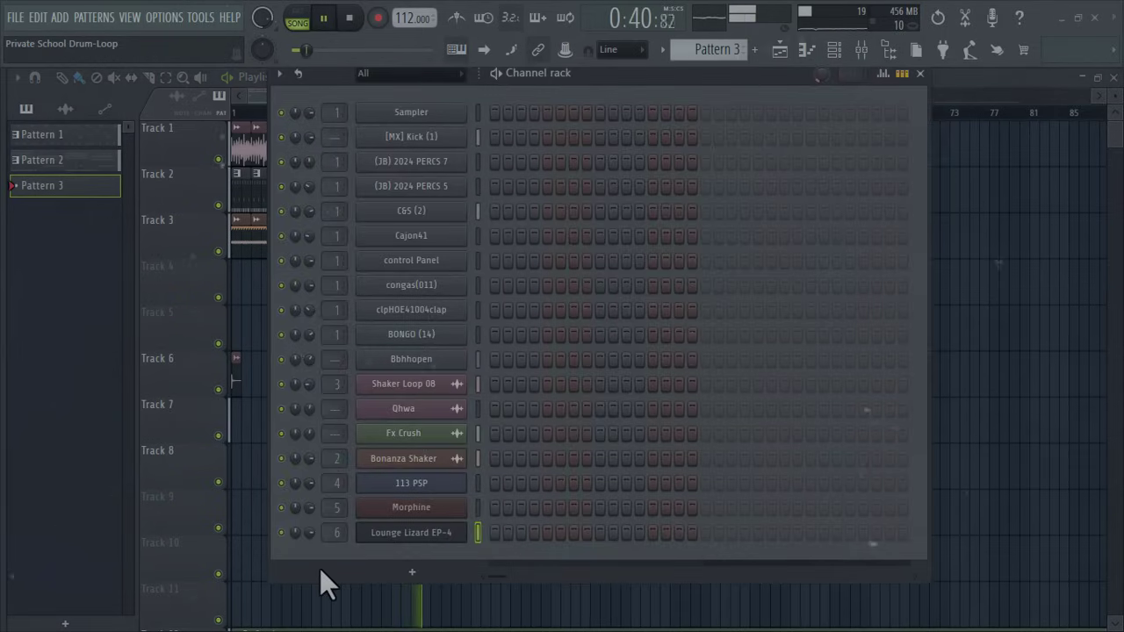
left_click(412, 573)
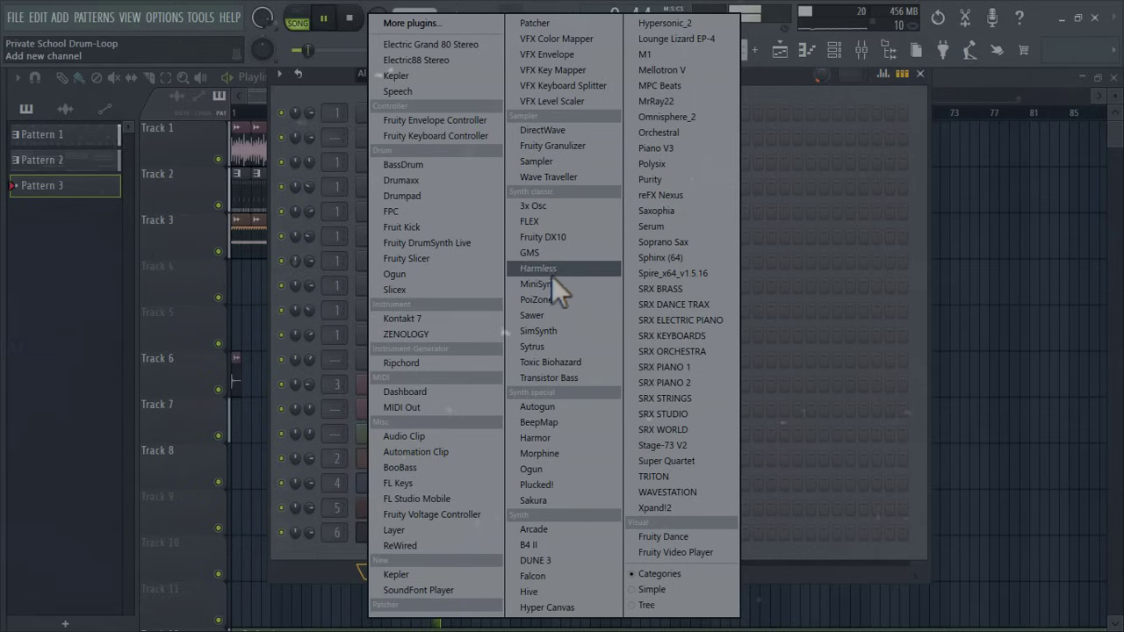
left_click(551, 253)
left_click_drag(402, 265, 400, 127)
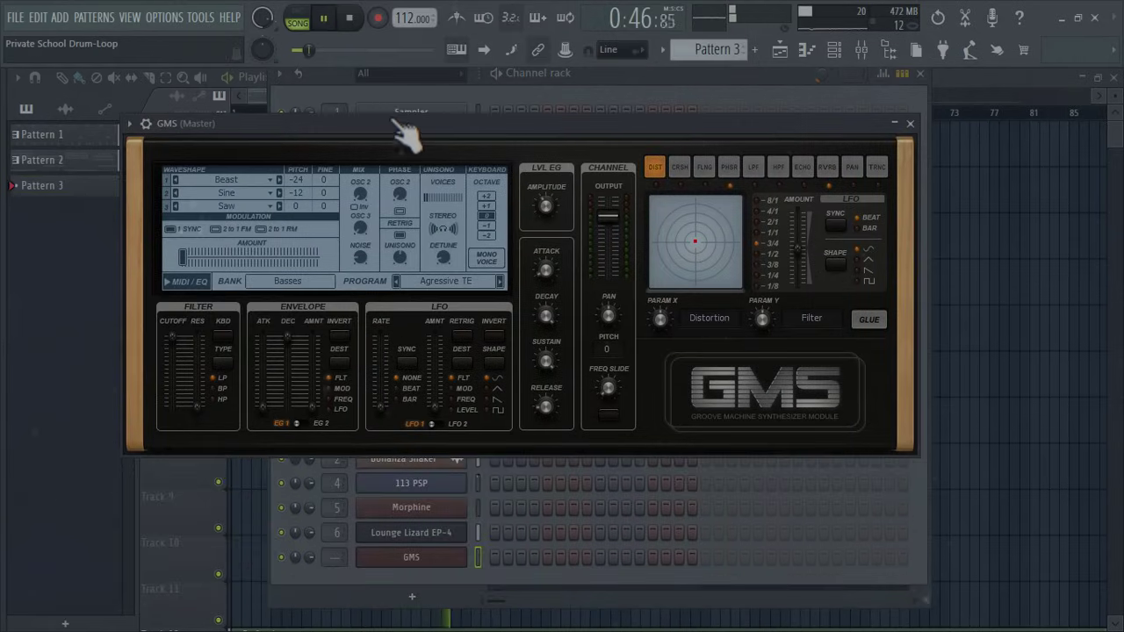
left_click(449, 279)
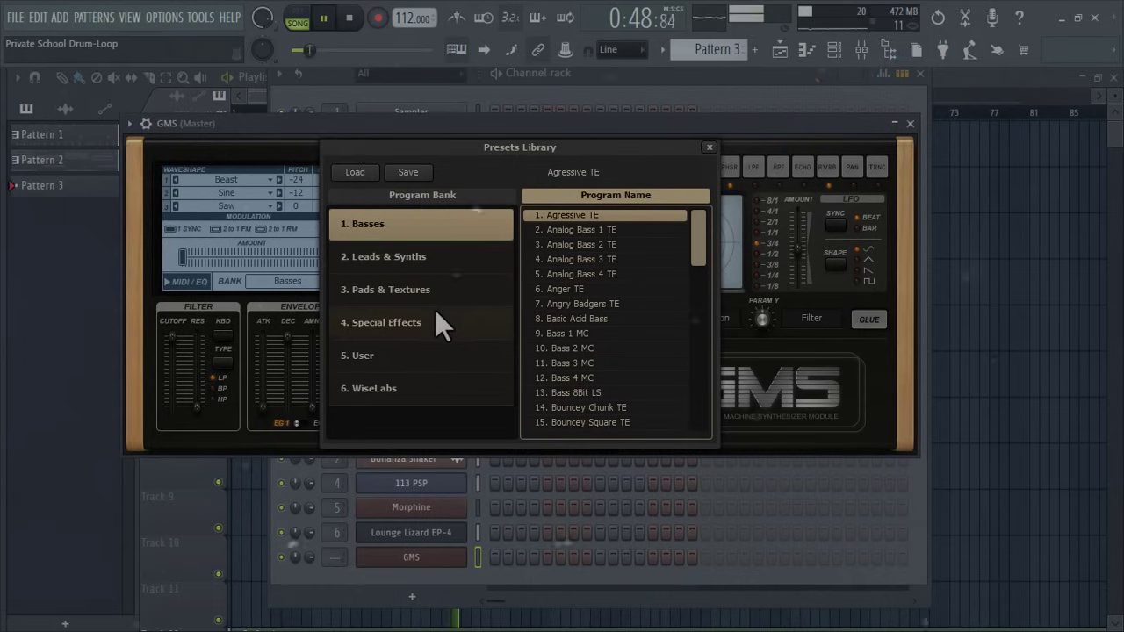
left_click(405, 293)
scroll(711, 282, "down", 3)
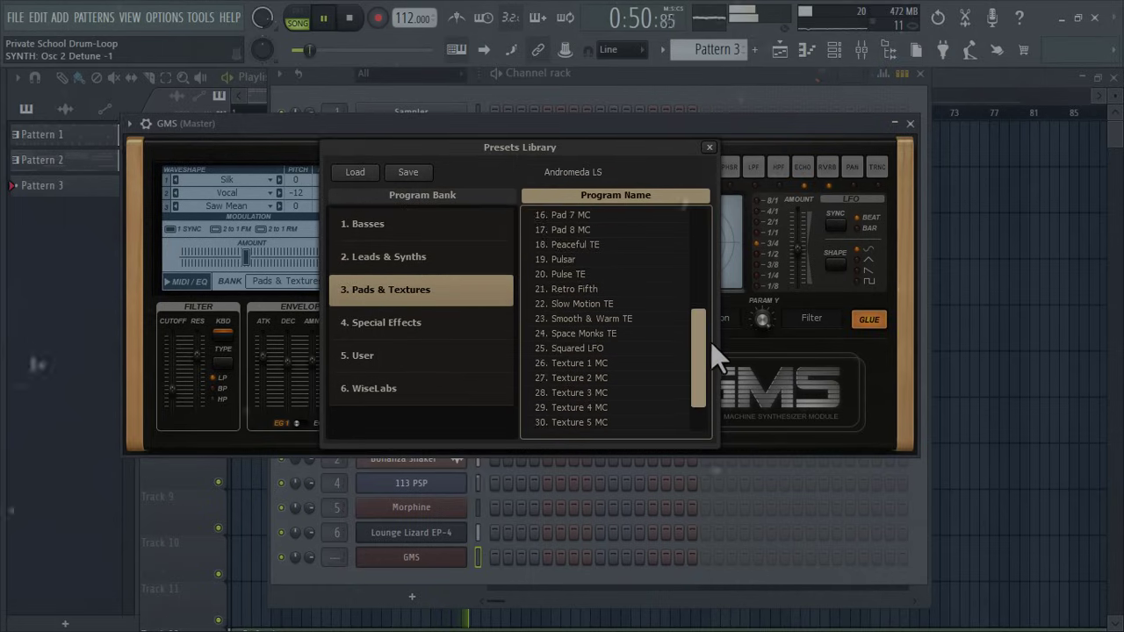
double_click(627, 316)
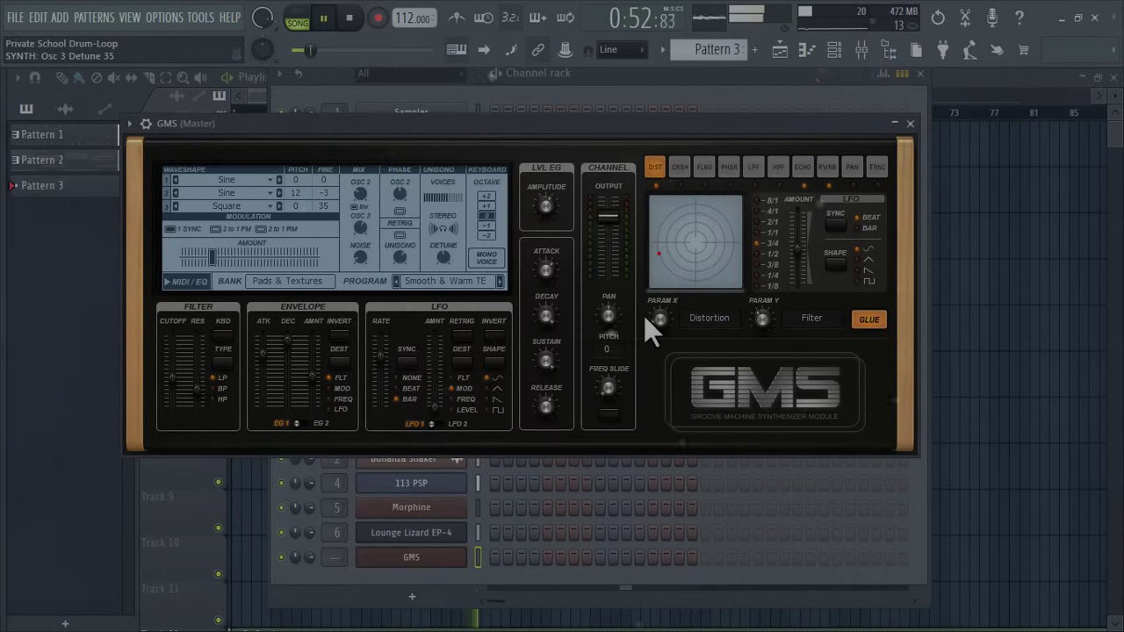
Write two sustained GMS notes in Pattern 3, A4 and E5, from bar 1 almost to bar 5.
right_click(412, 556)
left_click(493, 396)
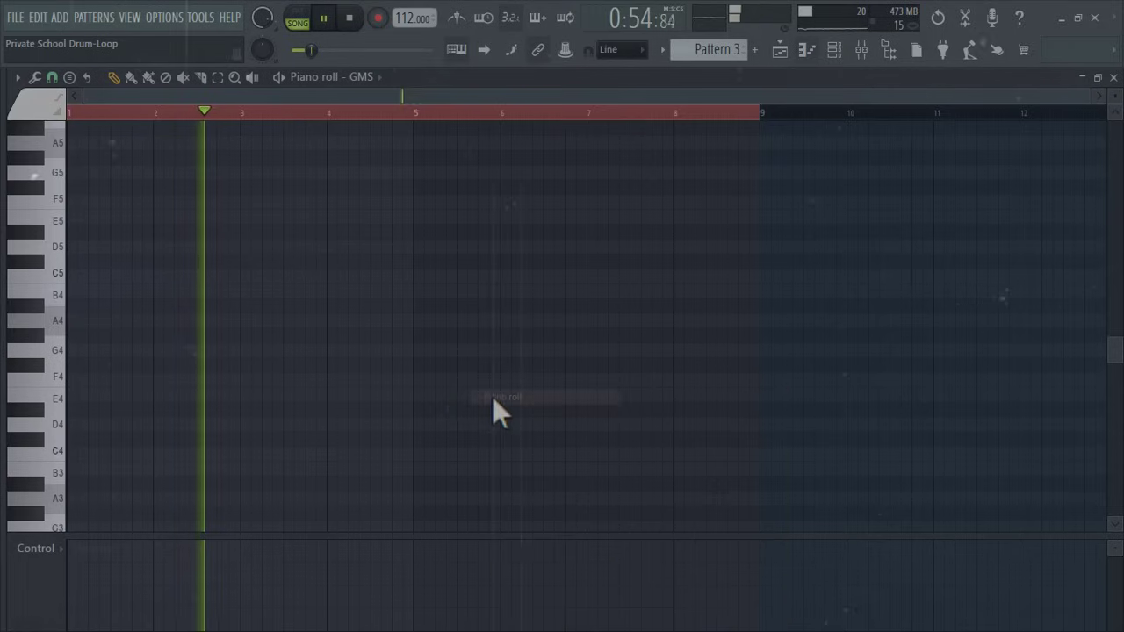
left_click(70, 319)
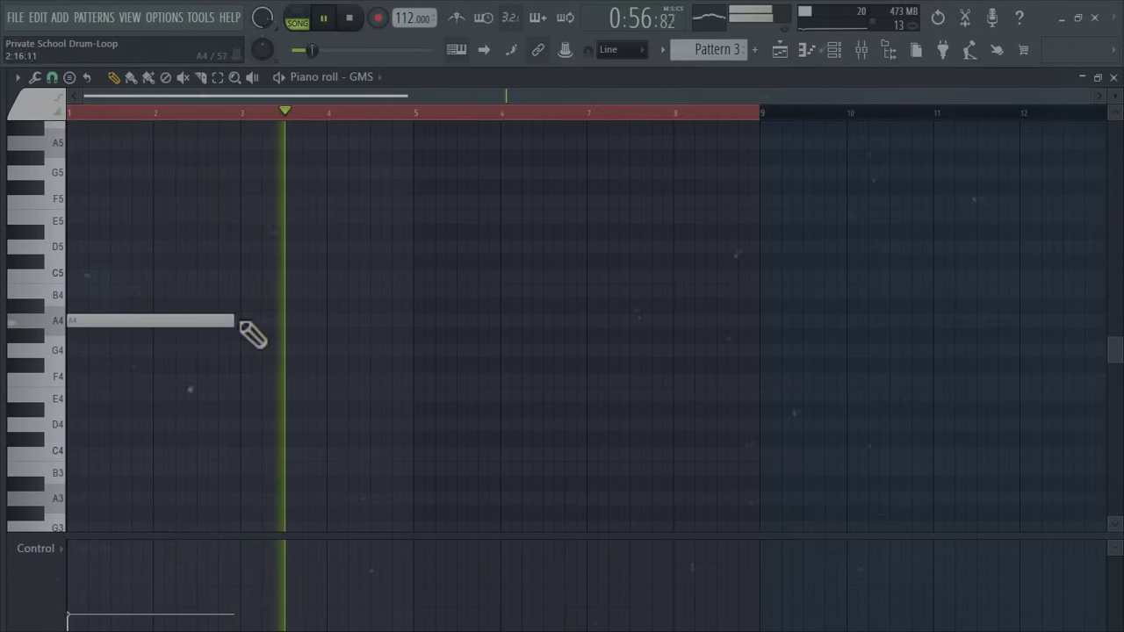
left_click_drag(232, 322, 407, 345)
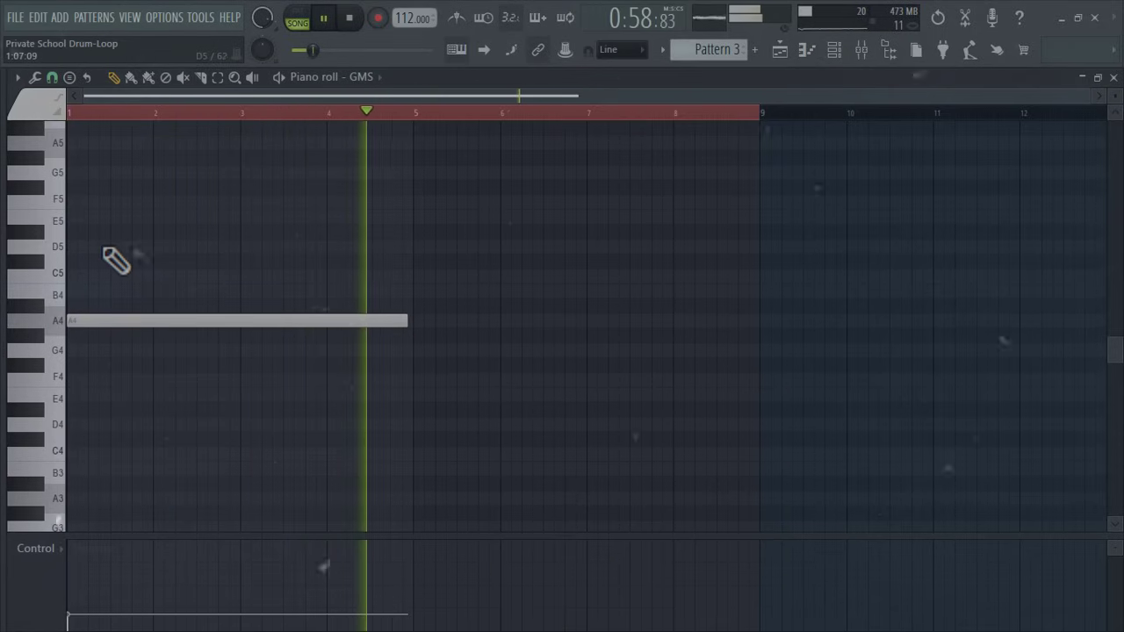
scroll(115, 258, "up", 2)
left_click(70, 253)
left_click_drag(68, 263, 68, 278)
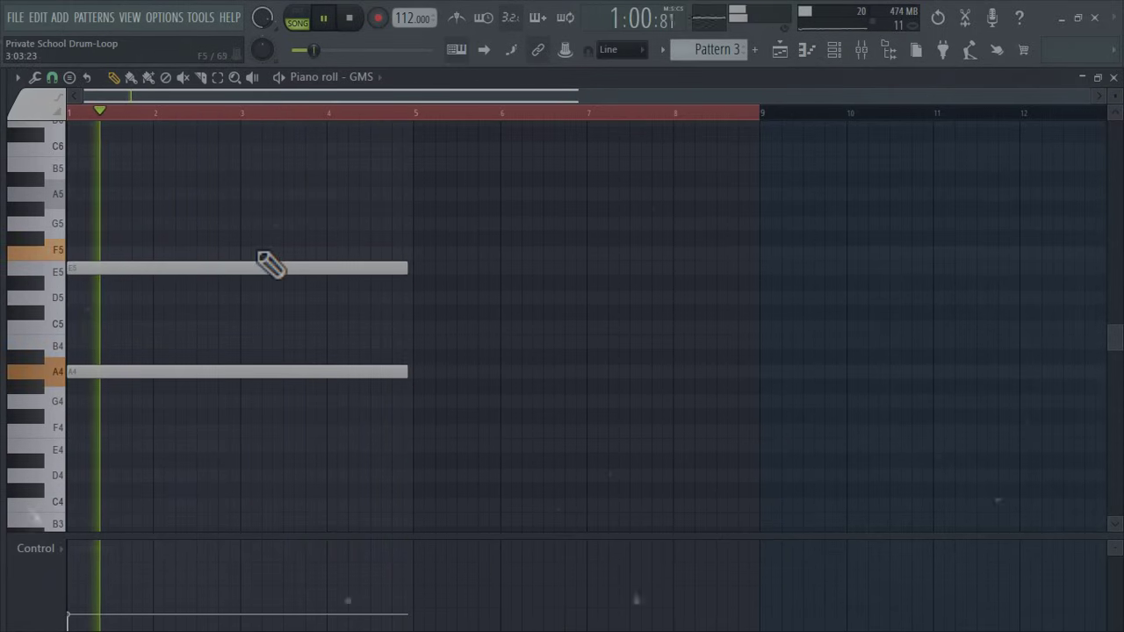
Place an empty Pattern 4 clip on playlist Track 9 from bar 33 to bar 41.
left_click(838, 50)
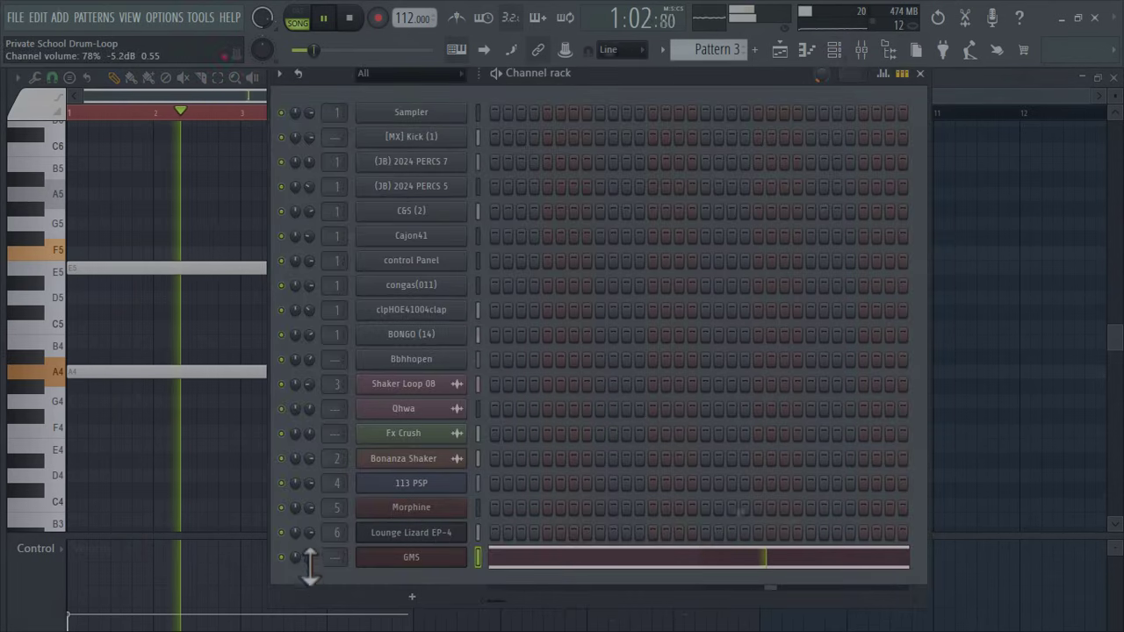
left_click(780, 50)
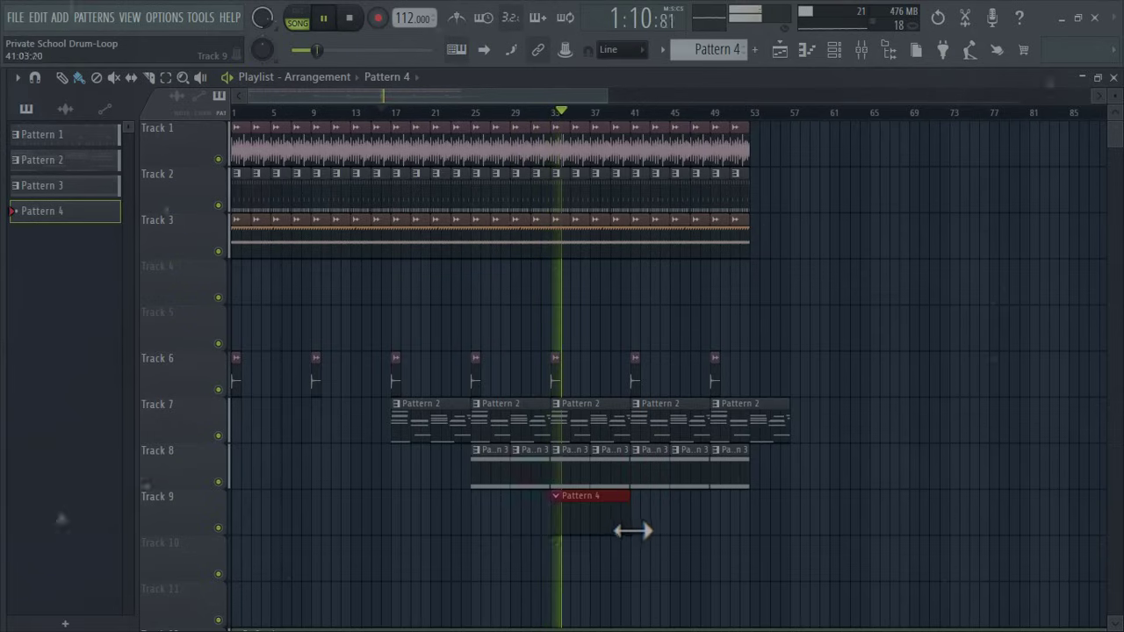
Extend the G4 note at bar 3 of the Lounge Lizard EP-4 part in Pattern 2 to the start of bar 5.
double_click(667, 426)
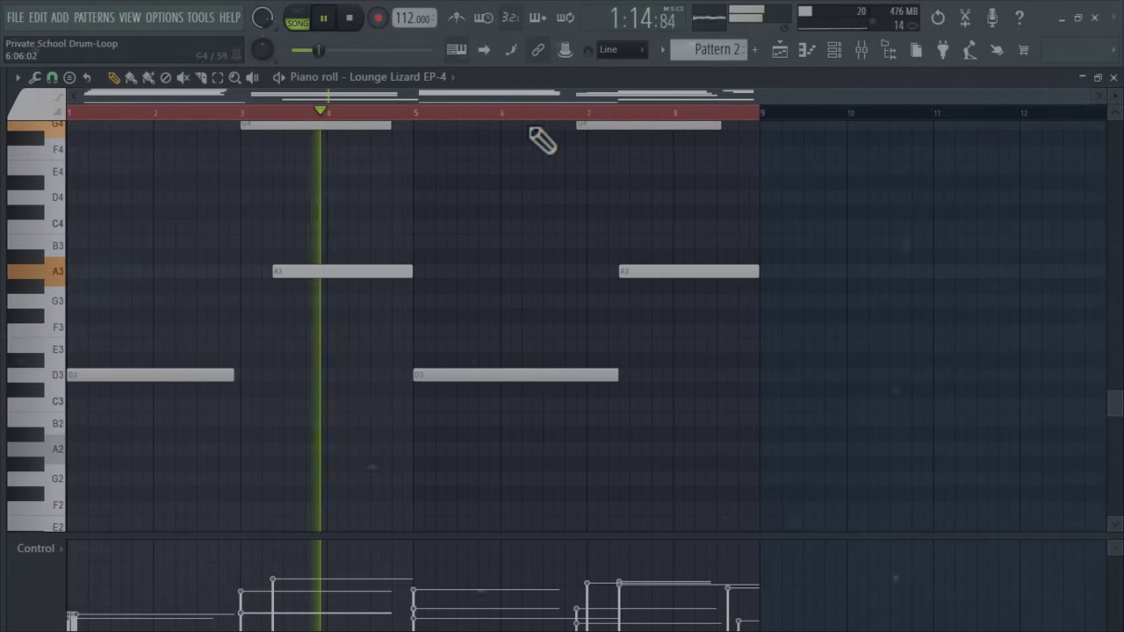
scroll(531, 238, "up", 2)
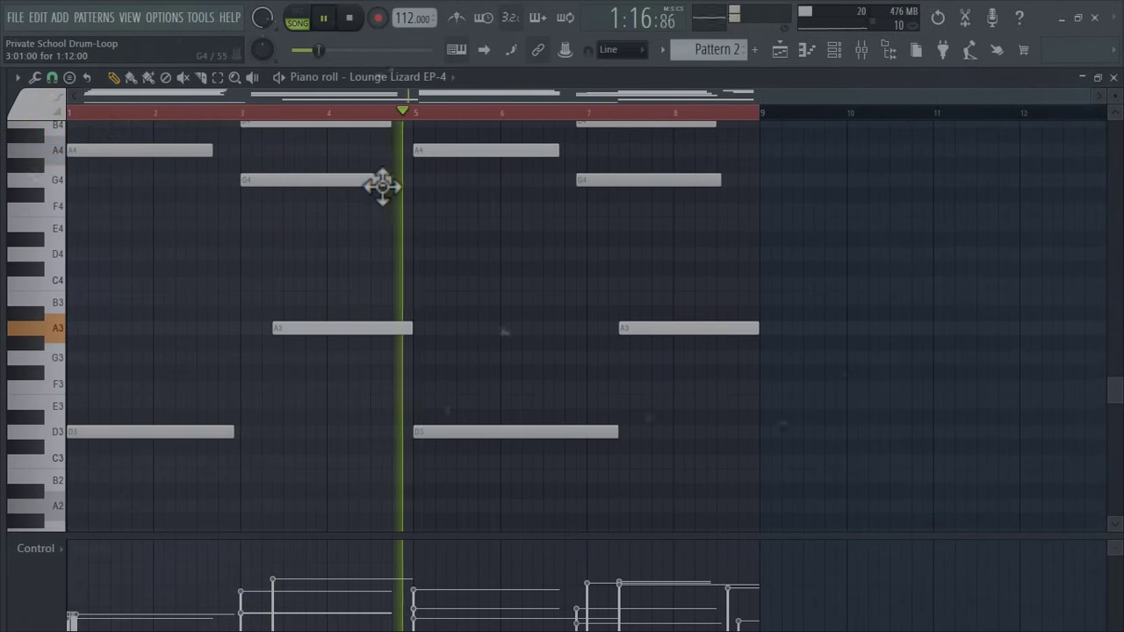
left_click_drag(387, 182, 408, 243)
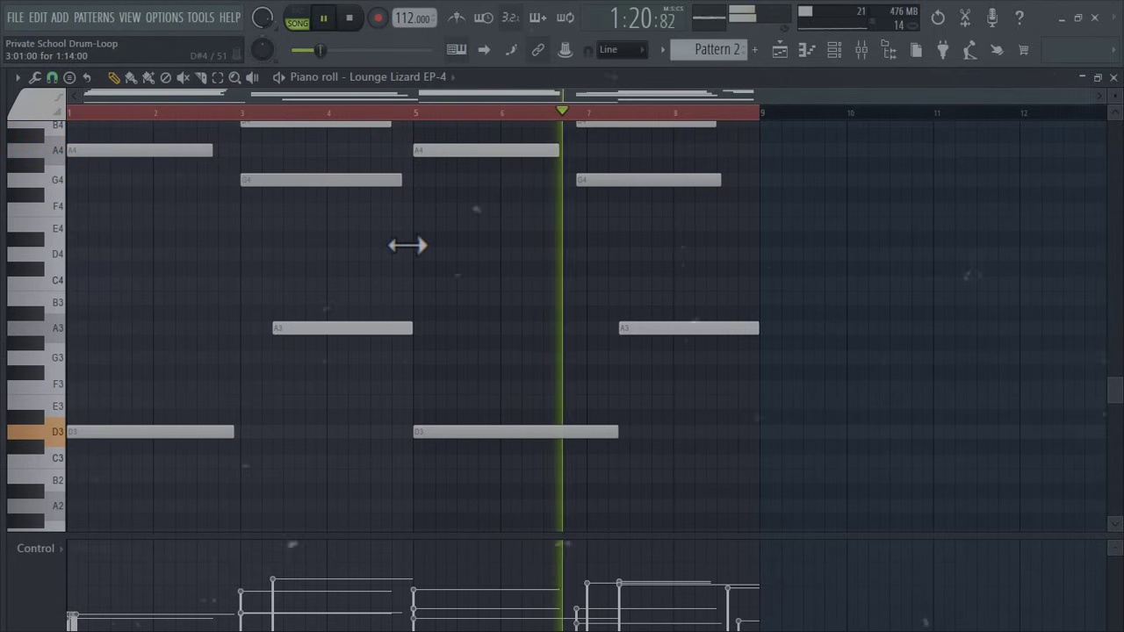
Copy all G4, A3 and D3 notes from the Lounge Lizard EP-4 part in Pattern 2 into the Morphine channel of Pattern 4.
left_click(218, 77)
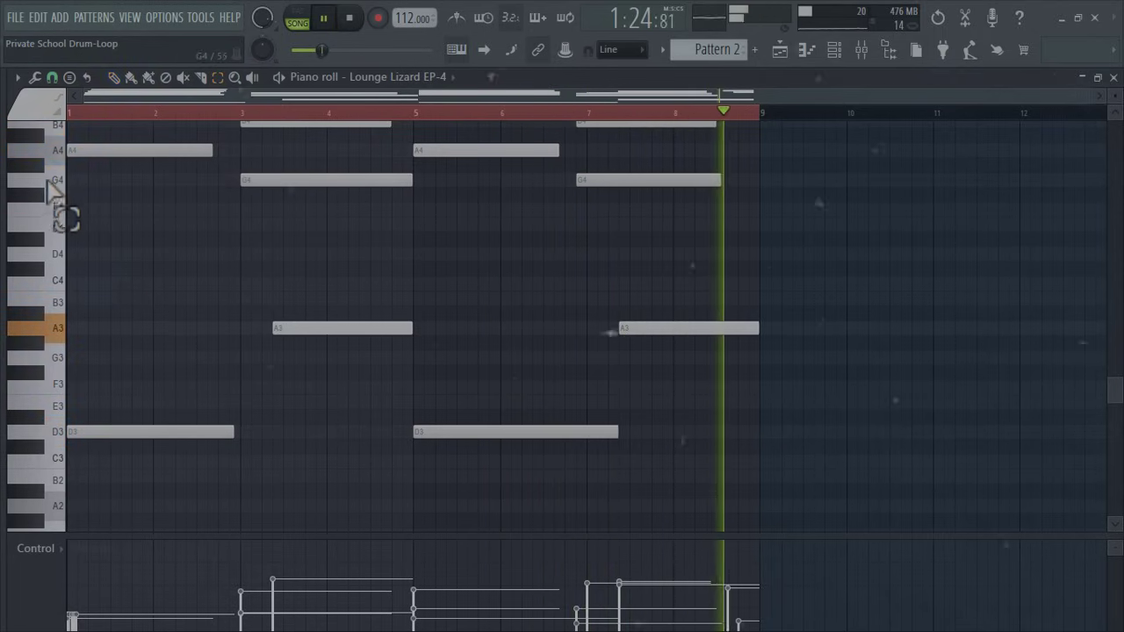
left_click_drag(50, 181, 122, 482)
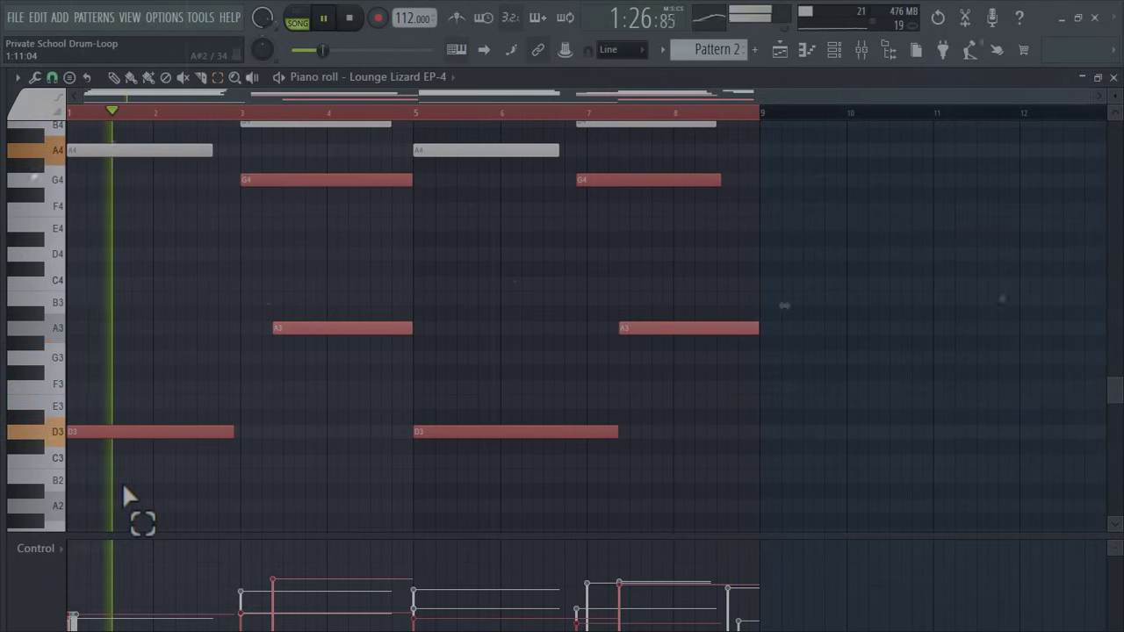
left_click(779, 50)
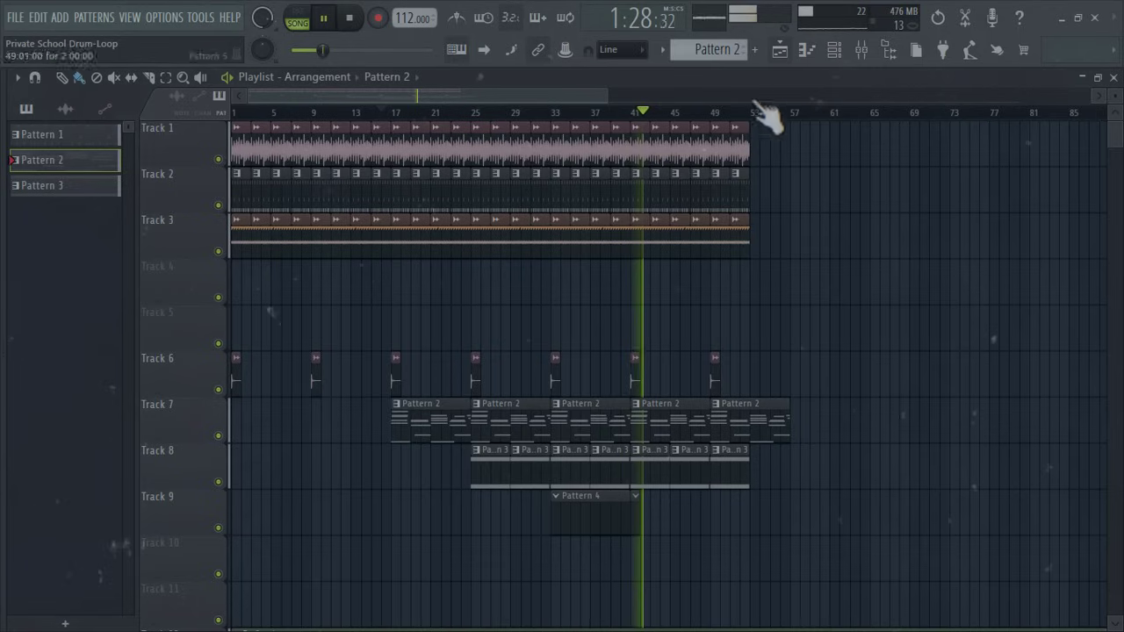
double_click(600, 504)
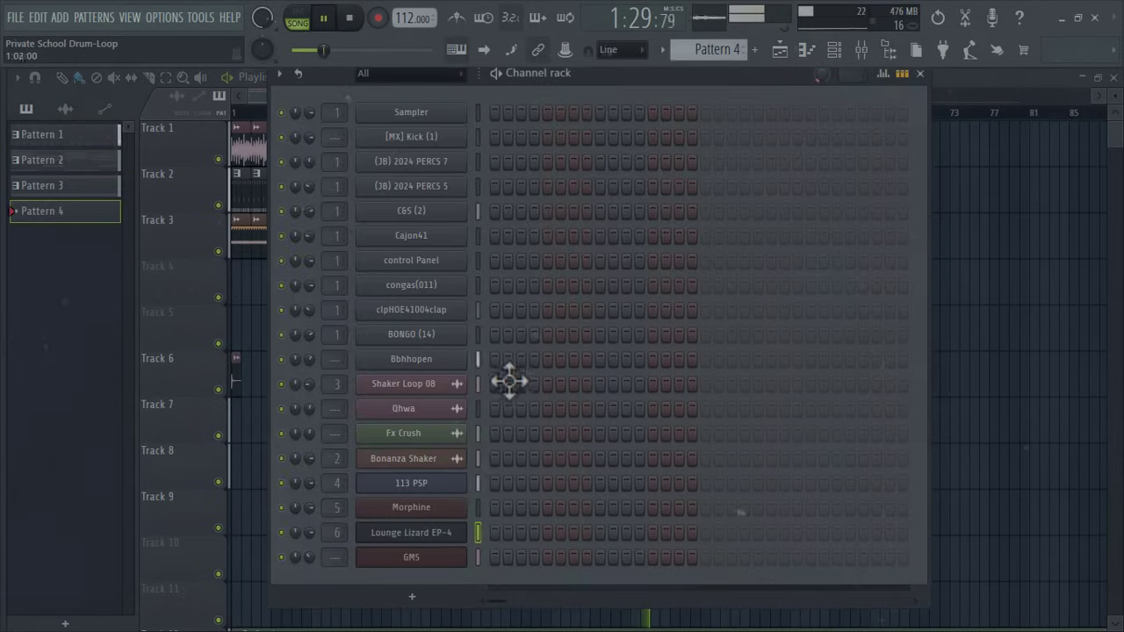
right_click(451, 502)
left_click(520, 396)
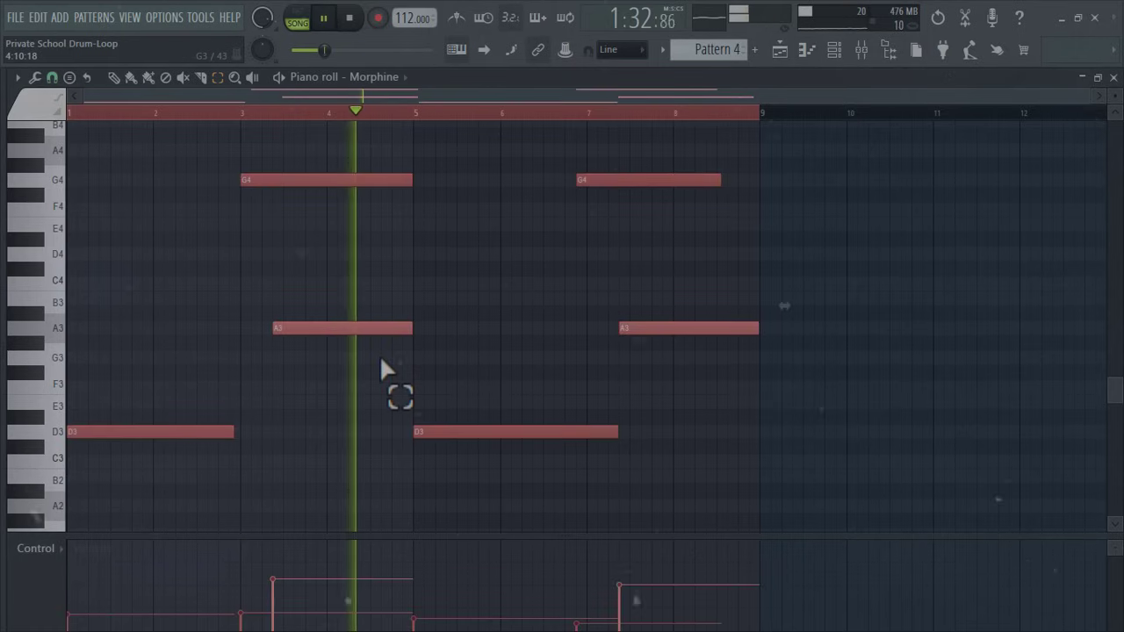
Apply legato to the pasted Morphine notes so each one ends where the following note starts, and deselect them.
left_click(130, 78)
key("ctrl+l")
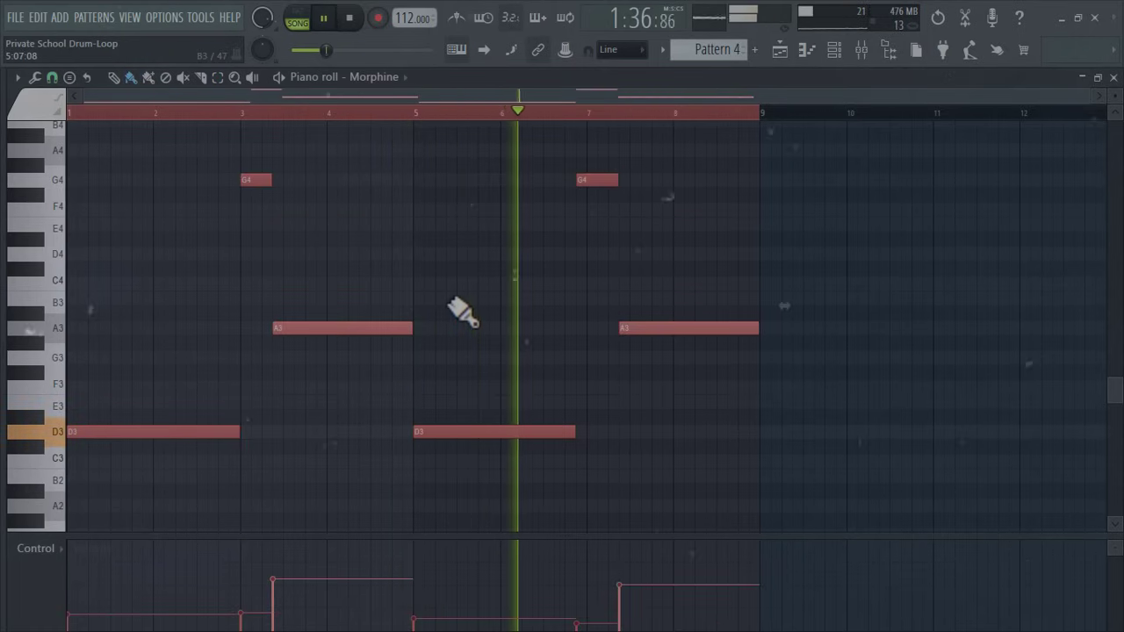
key("ctrl+d")
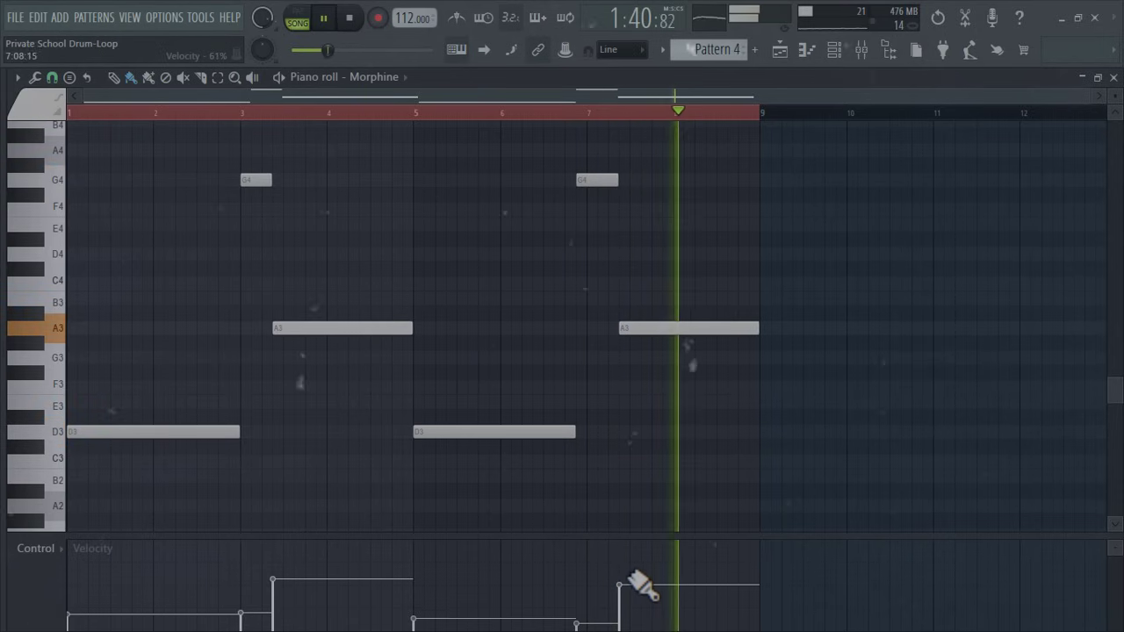
Quantize the start and end times of the Morphine notes and raise all their velocities to the maximum.
key("alt+q")
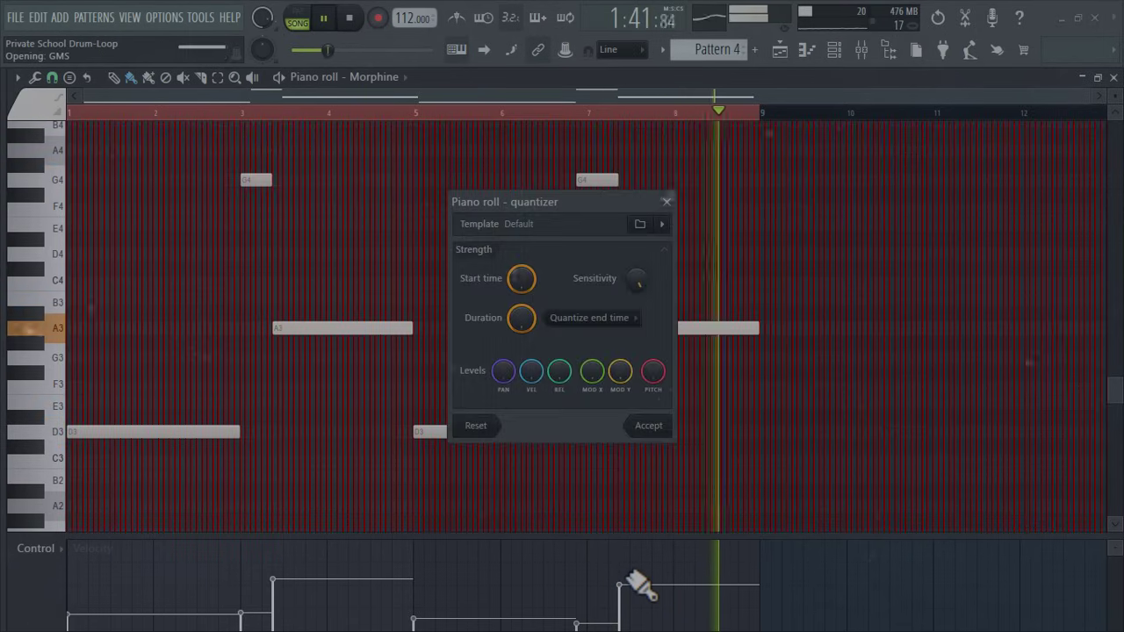
left_click(646, 427)
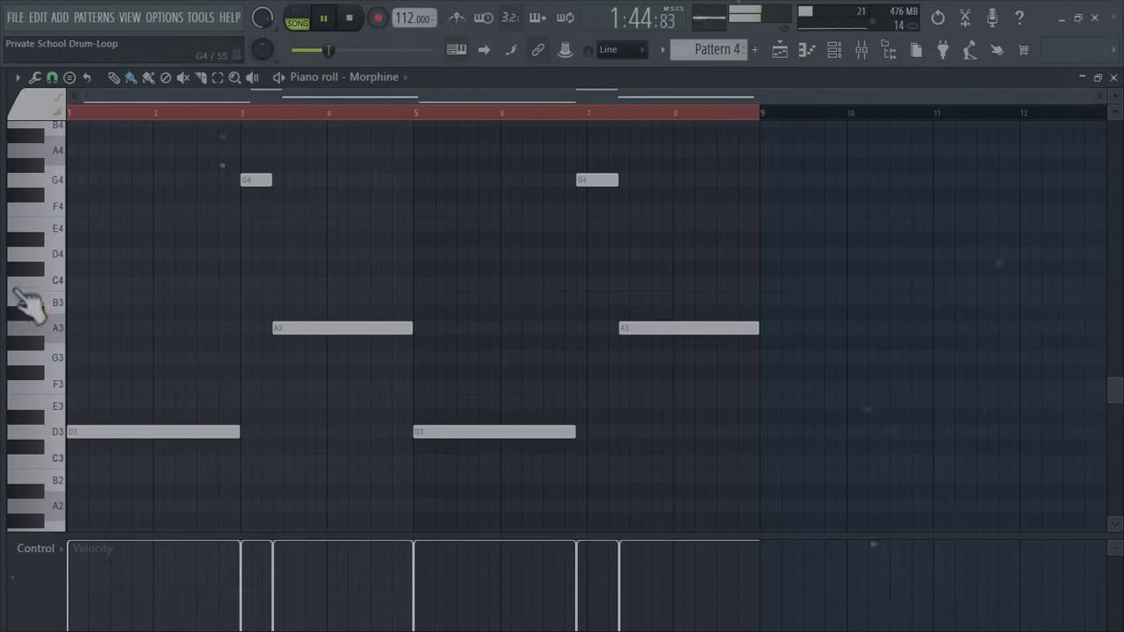
key("space")
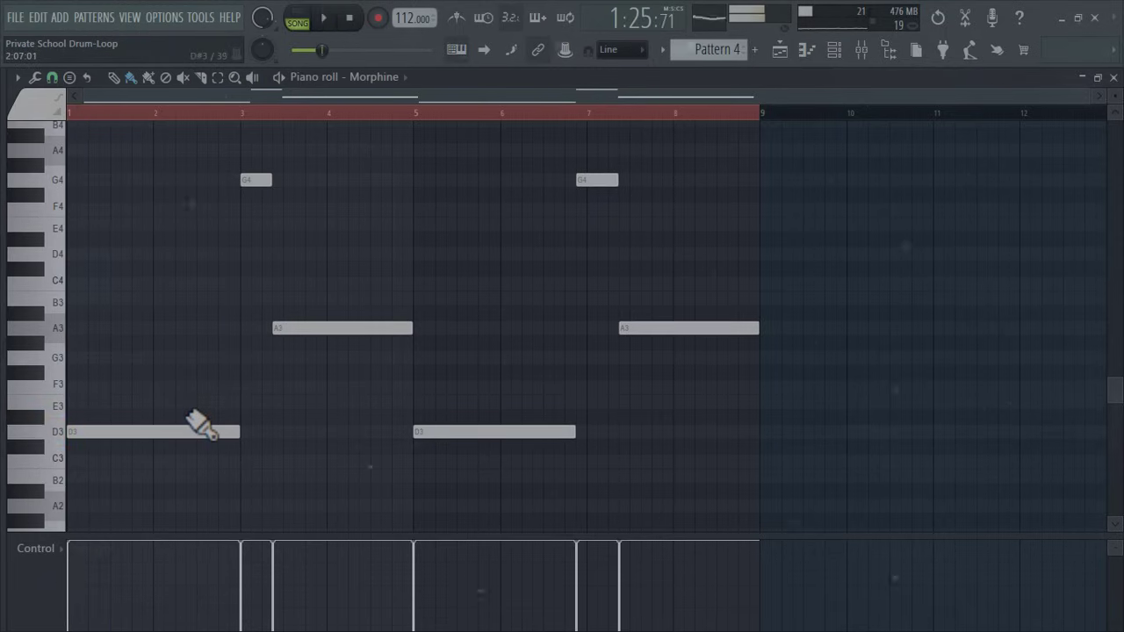
Shorten the first Morphine D3 note to end at step 5 of bar 2 and add two four-step D3 notes directly after it.
scroll(201, 426, "up", 3, "ctrl")
left_click_drag(283, 431, 168, 448)
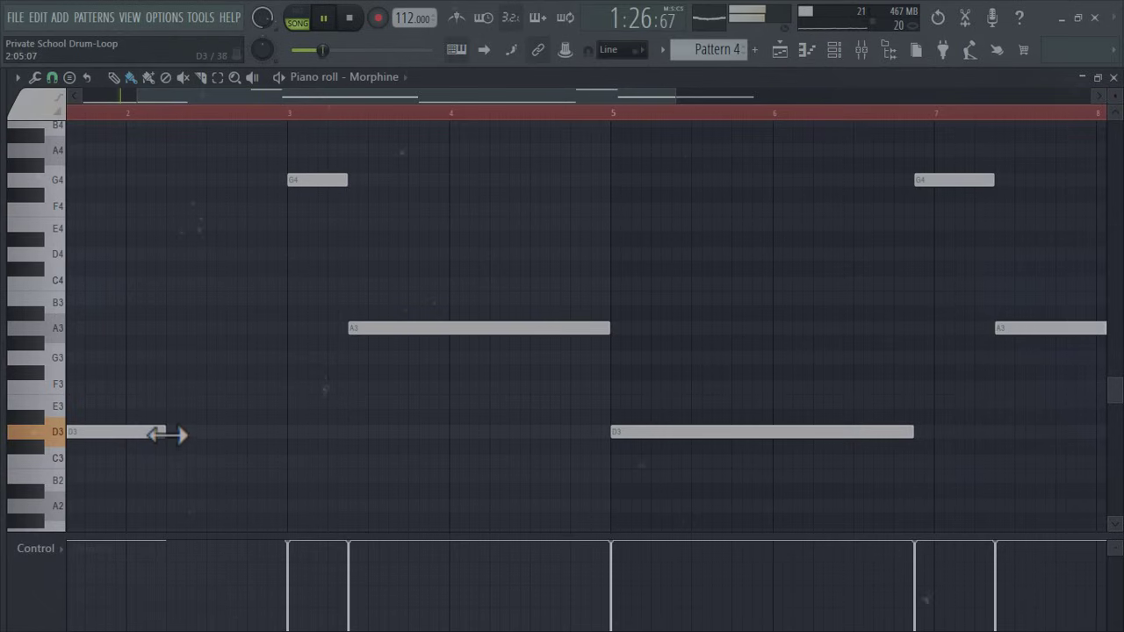
left_click(168, 433)
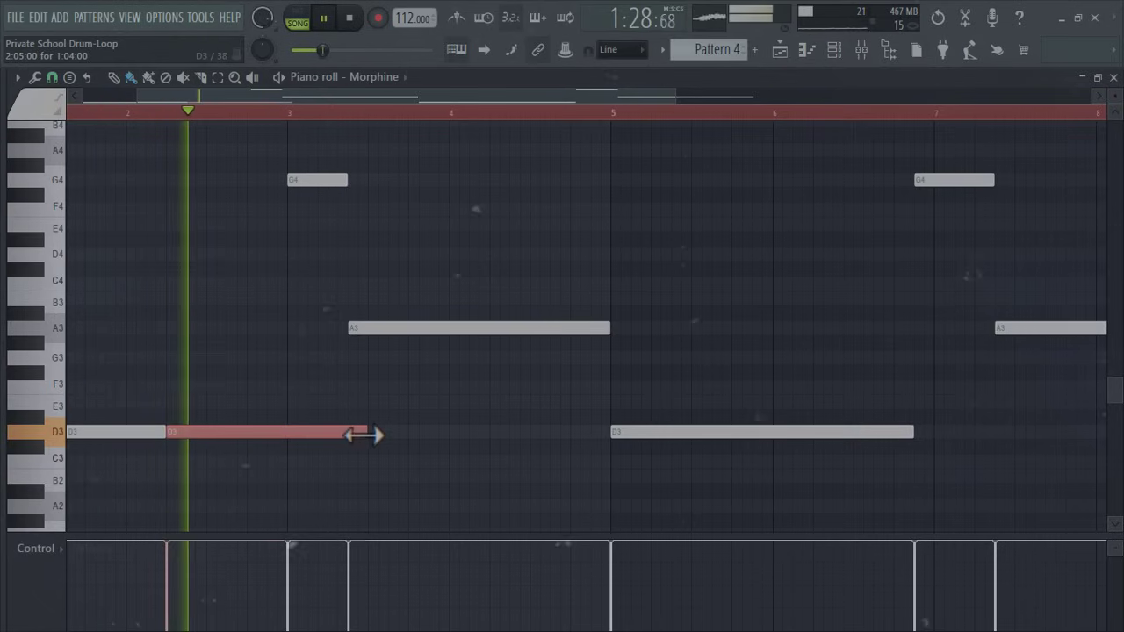
left_click_drag(369, 431, 206, 460)
left_click(211, 430)
key("space")
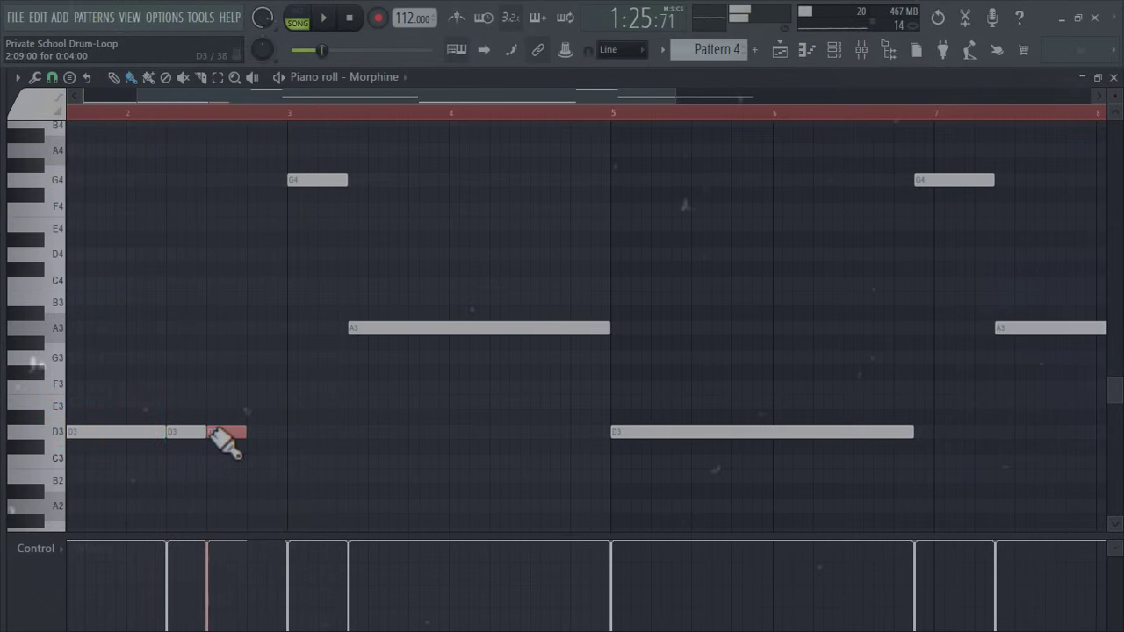
Trim the last added D3 note to three steps, follow it with another three-step D3, and add a two-step A3 leading into bar 3.
left_click_drag(248, 432, 239, 434)
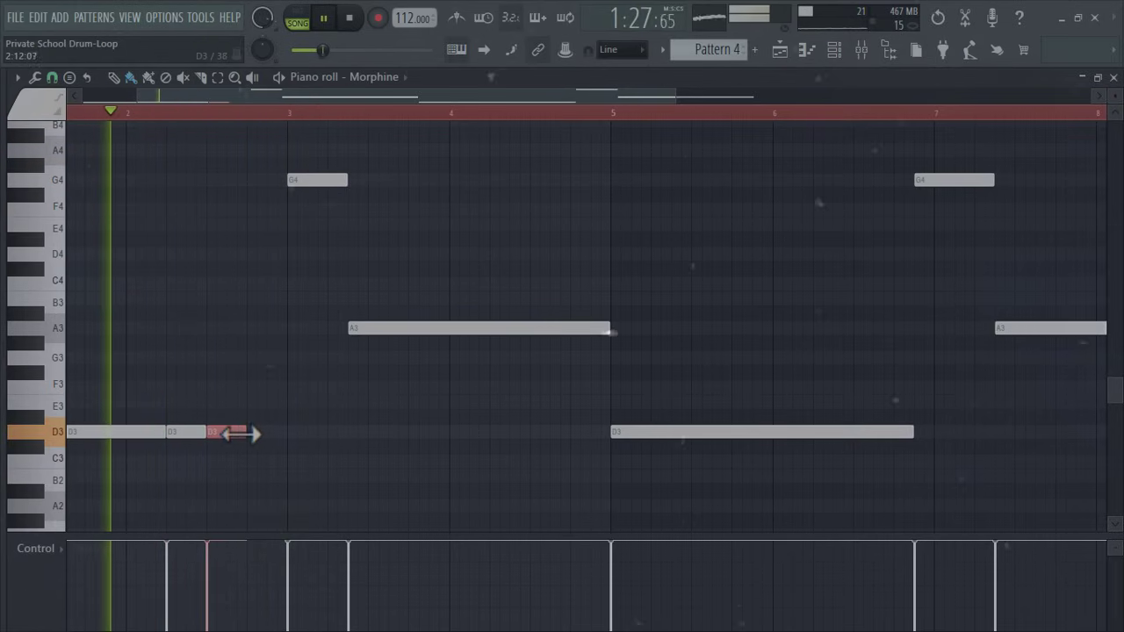
left_click(250, 433)
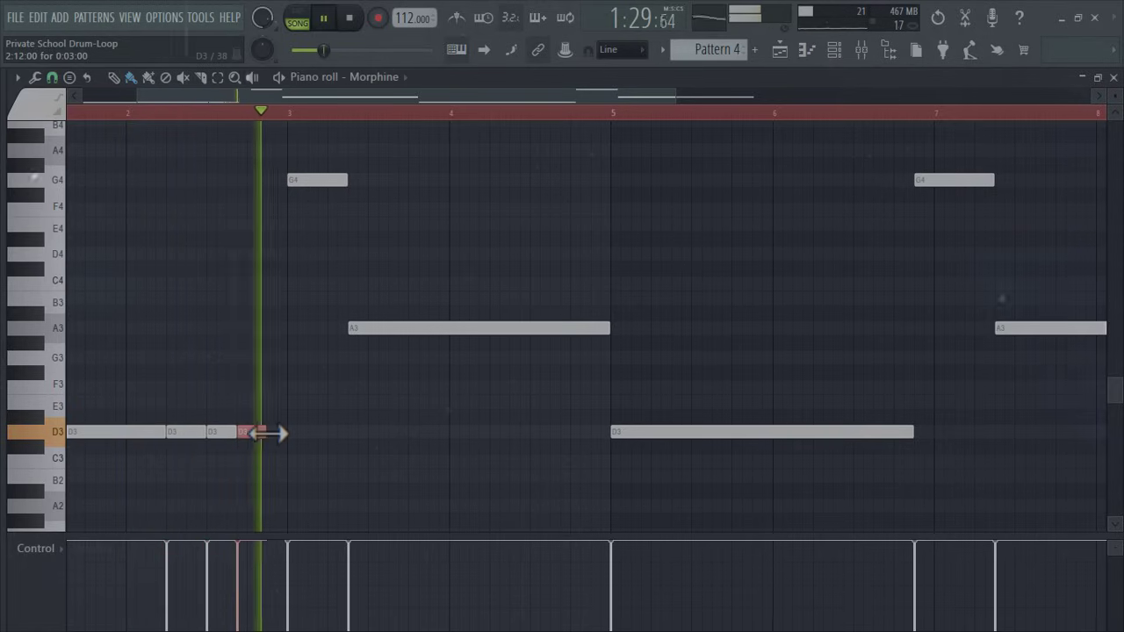
left_click(274, 329)
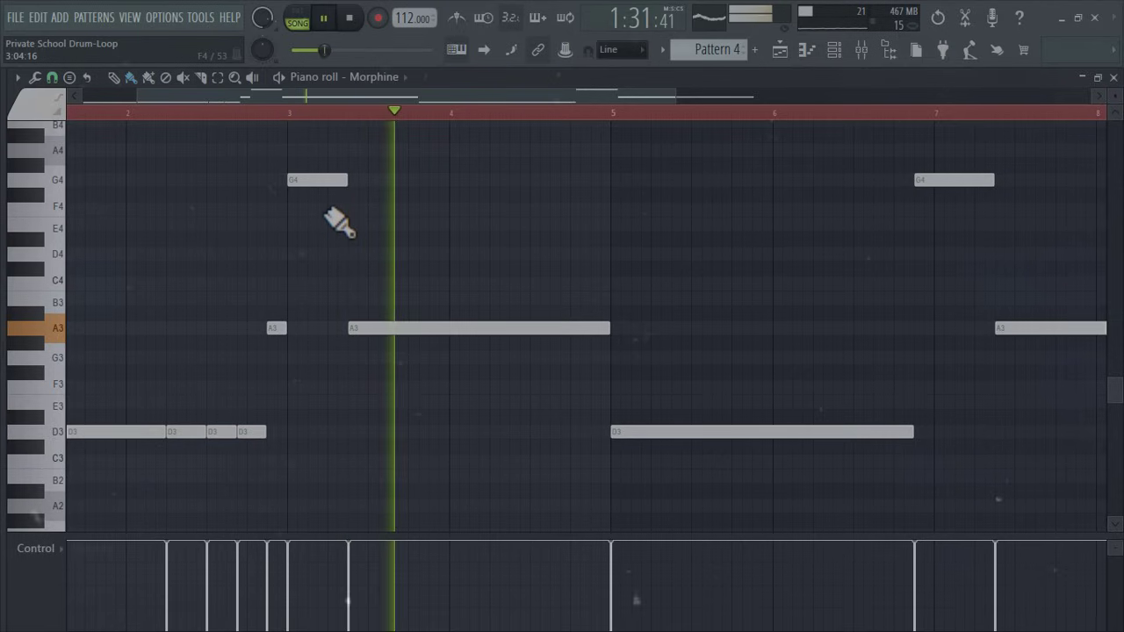
Lower the Morphine G4 note at bar 3 to G3 and shorten the A3 note after it to end at bar 4.
left_click_drag(329, 179, 328, 369)
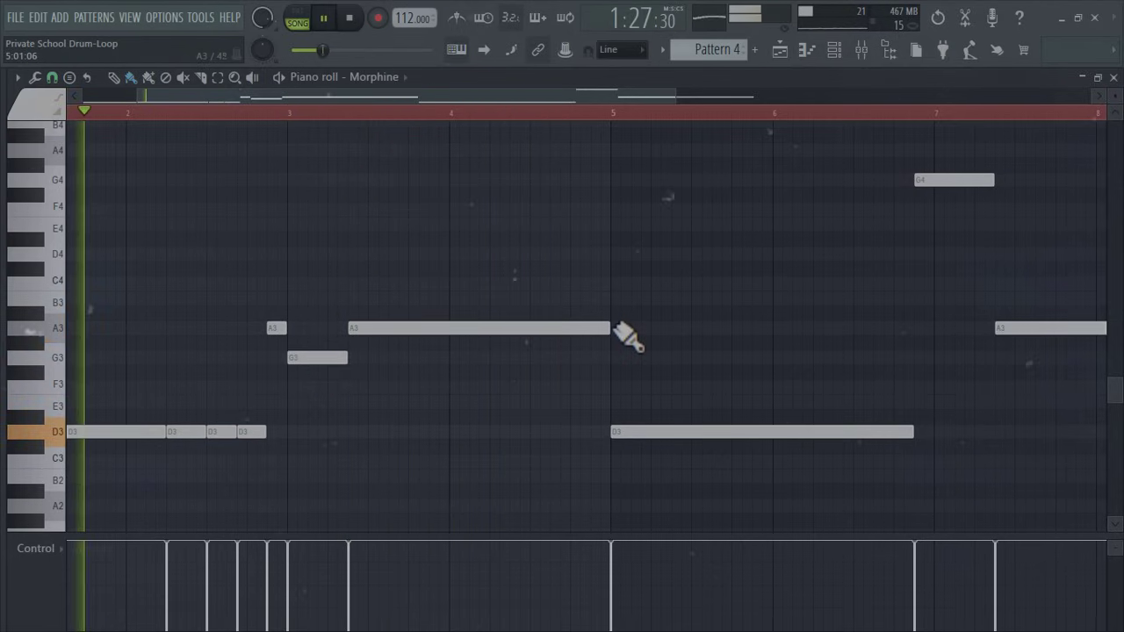
left_click_drag(610, 327, 384, 347)
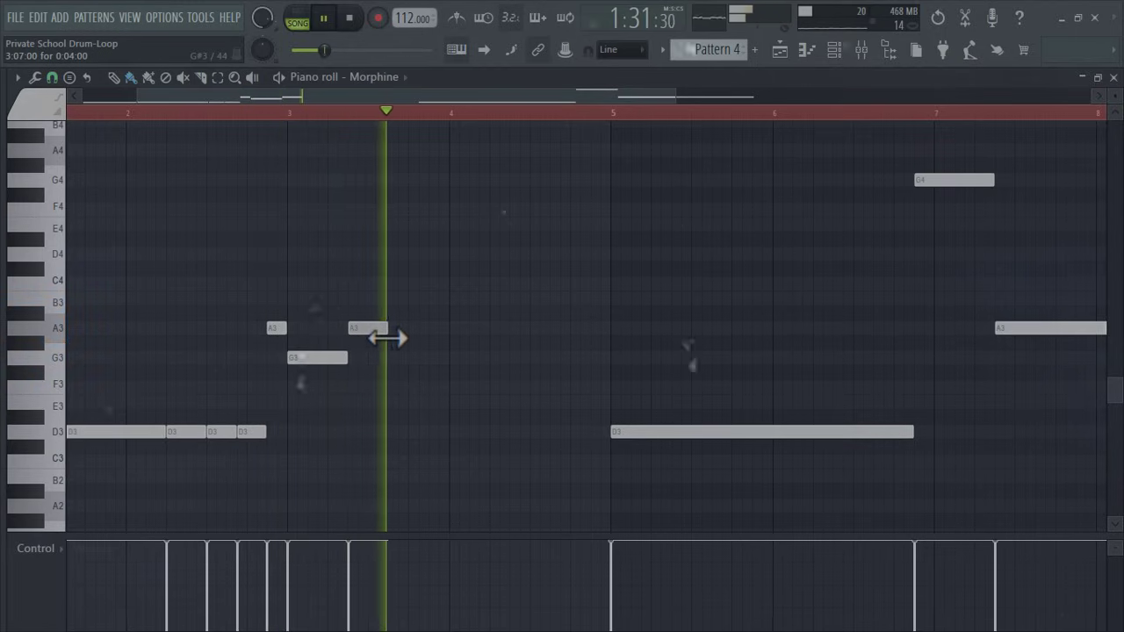
left_click_drag(381, 336, 448, 333)
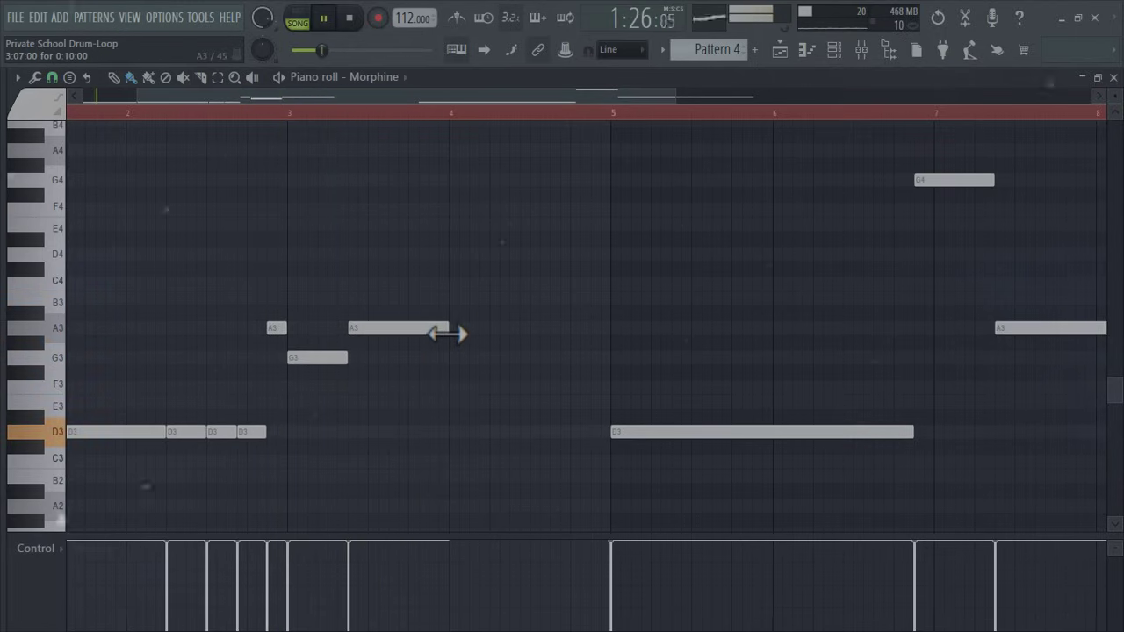
Fill bar 4 with two four-step and two three-step A3 notes, ending with a two-step A4 note leading into bar 5.
left_click_drag(546, 332, 489, 332)
left_click(494, 329)
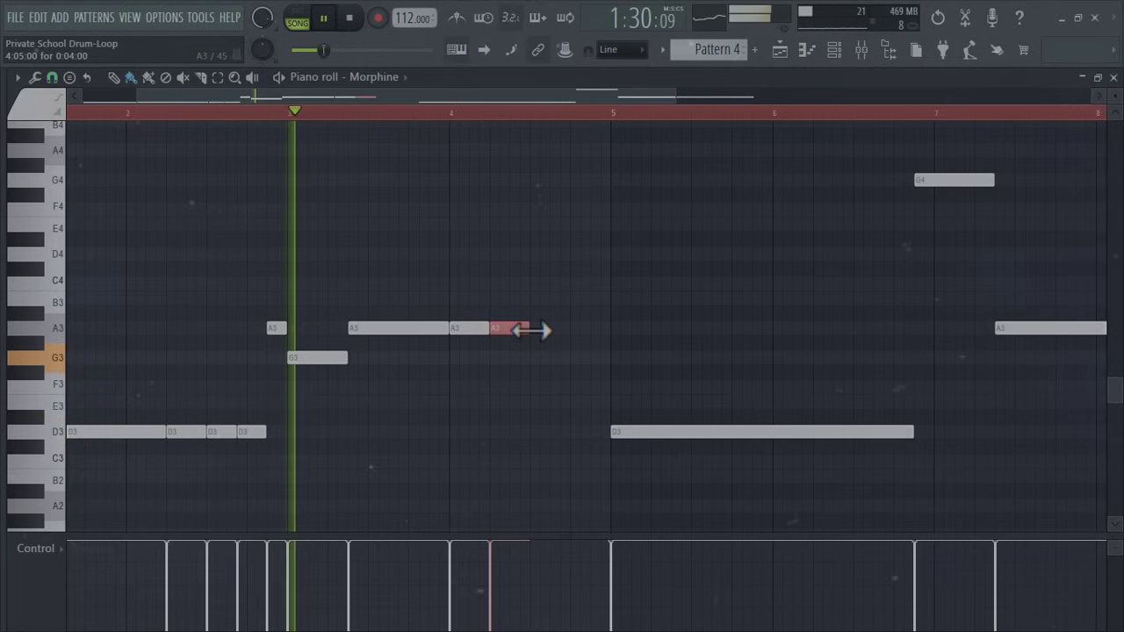
left_click(537, 329)
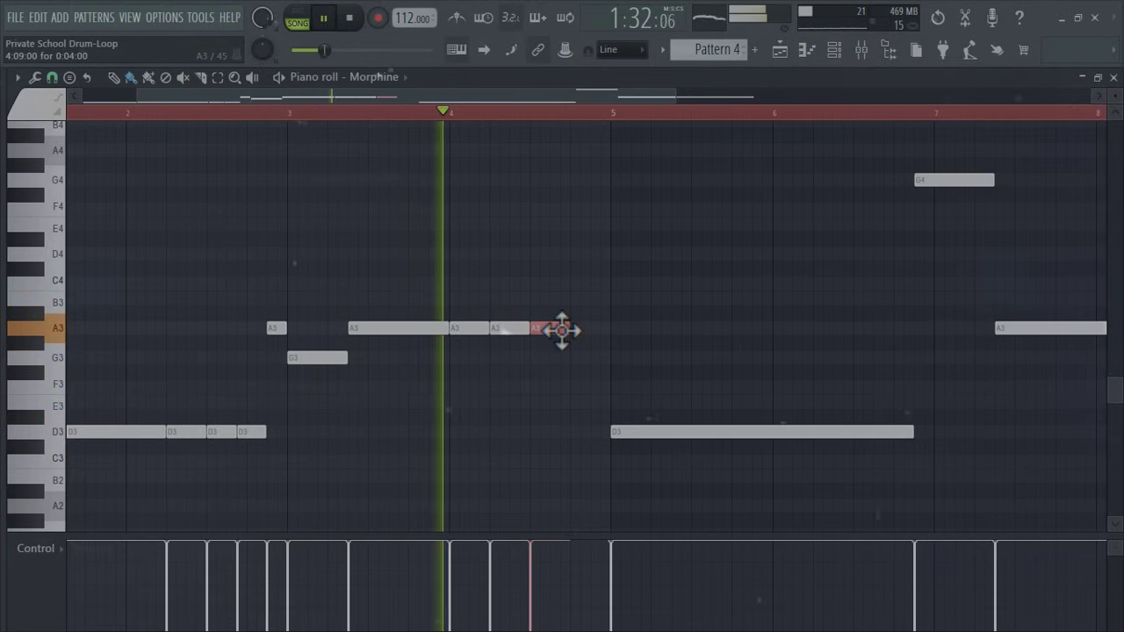
left_click_drag(567, 330, 559, 330)
left_click(567, 330)
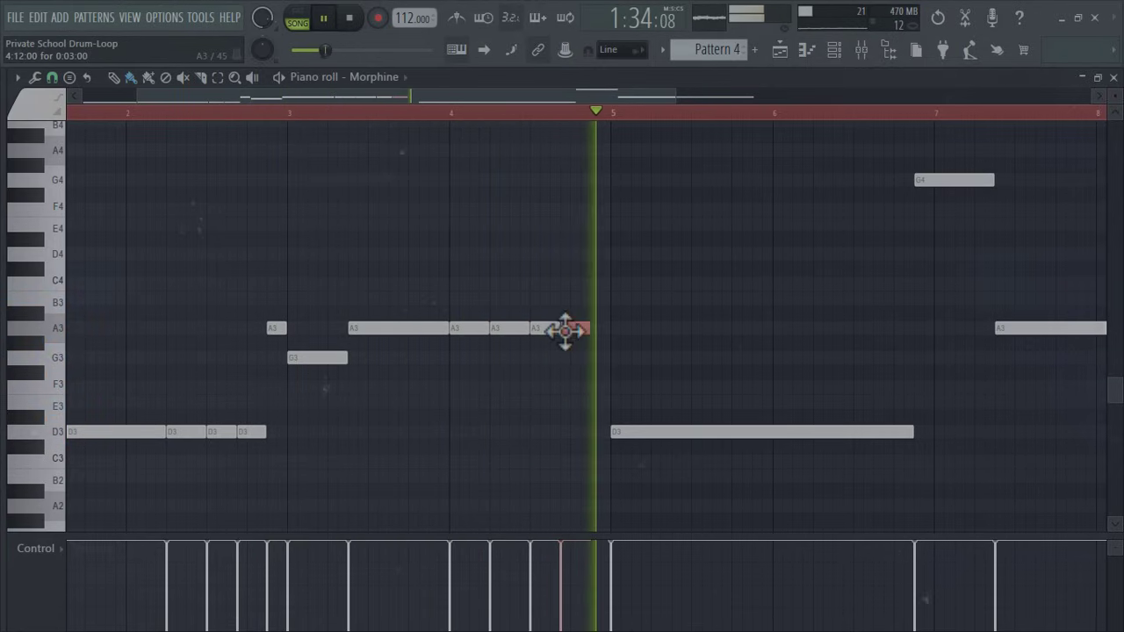
left_click(602, 331)
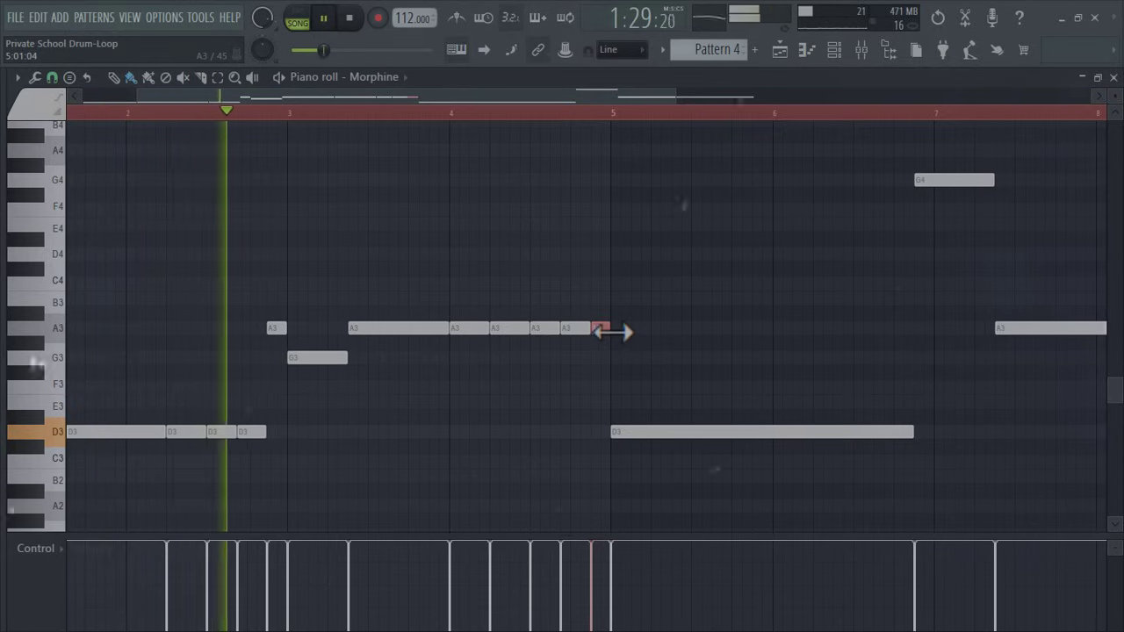
key("ctrl+Up")
Shorten the D3 note at bar 5 to eight steps and add two three-step D3 notes directly after it.
scroll(737, 448, "down", 2)
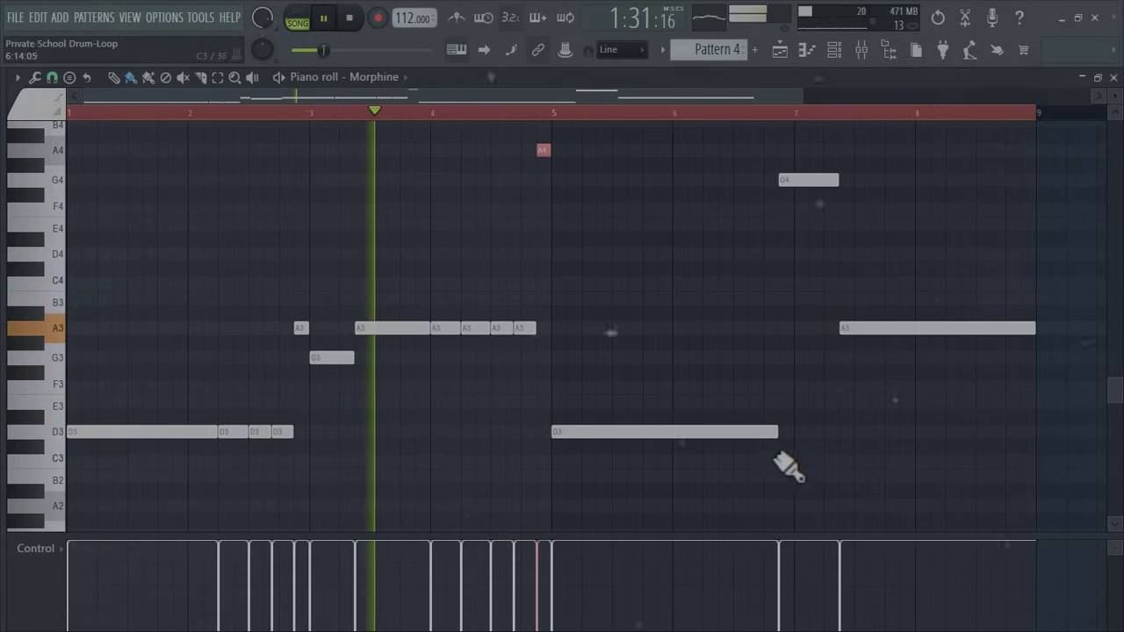
left_click_drag(778, 431, 609, 458)
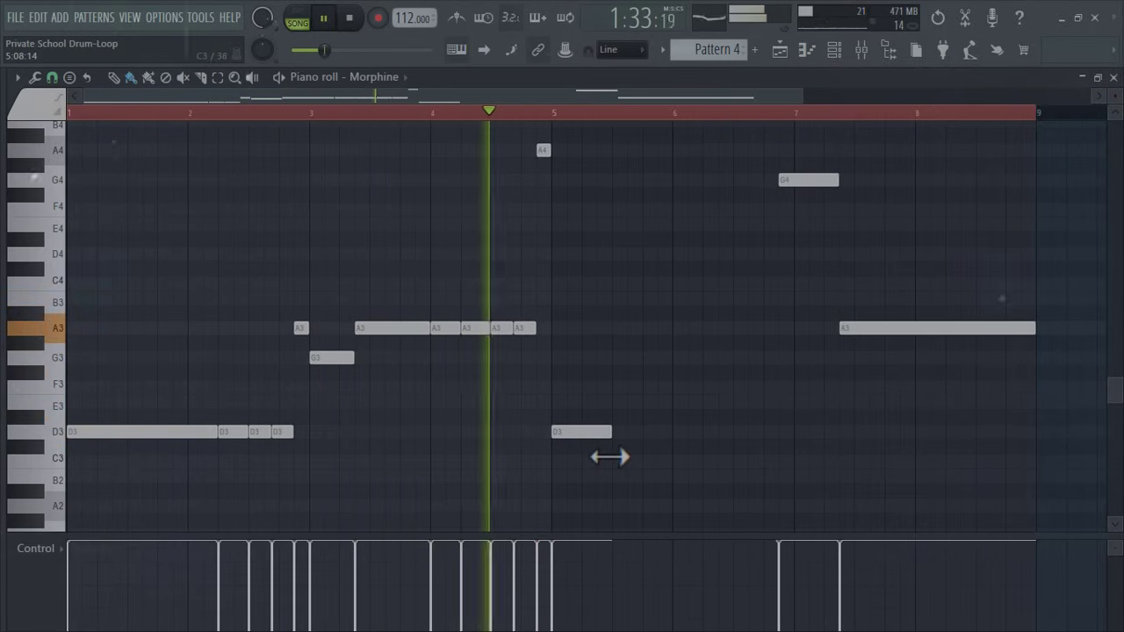
left_click(623, 431)
scroll(687, 468, "up", 2)
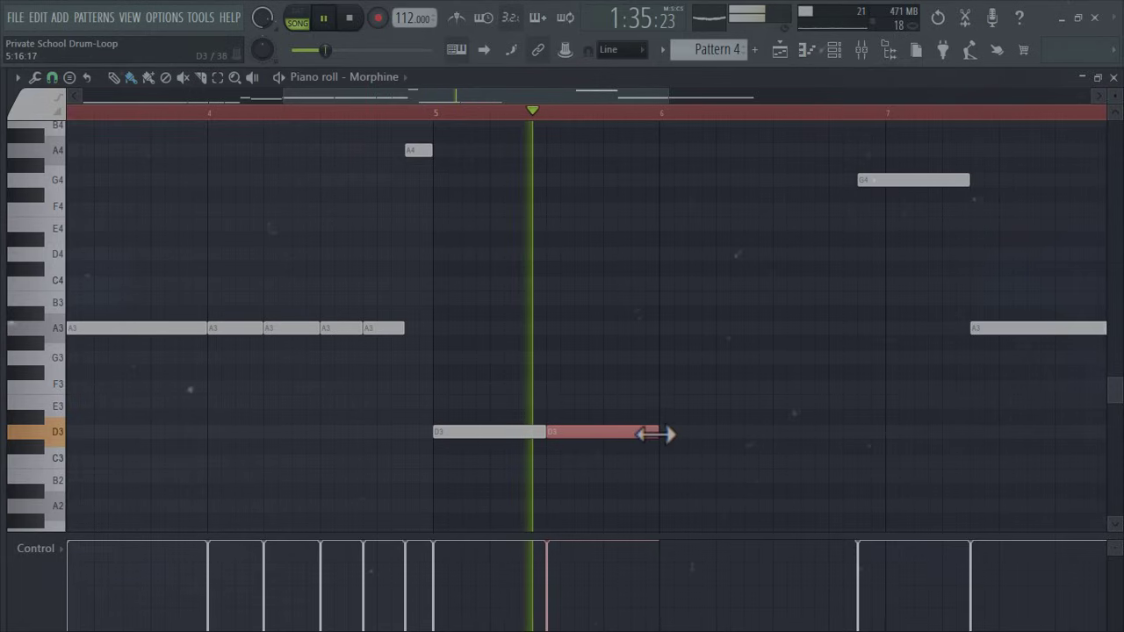
left_click_drag(652, 431, 584, 444)
left_click(594, 431)
key("space")
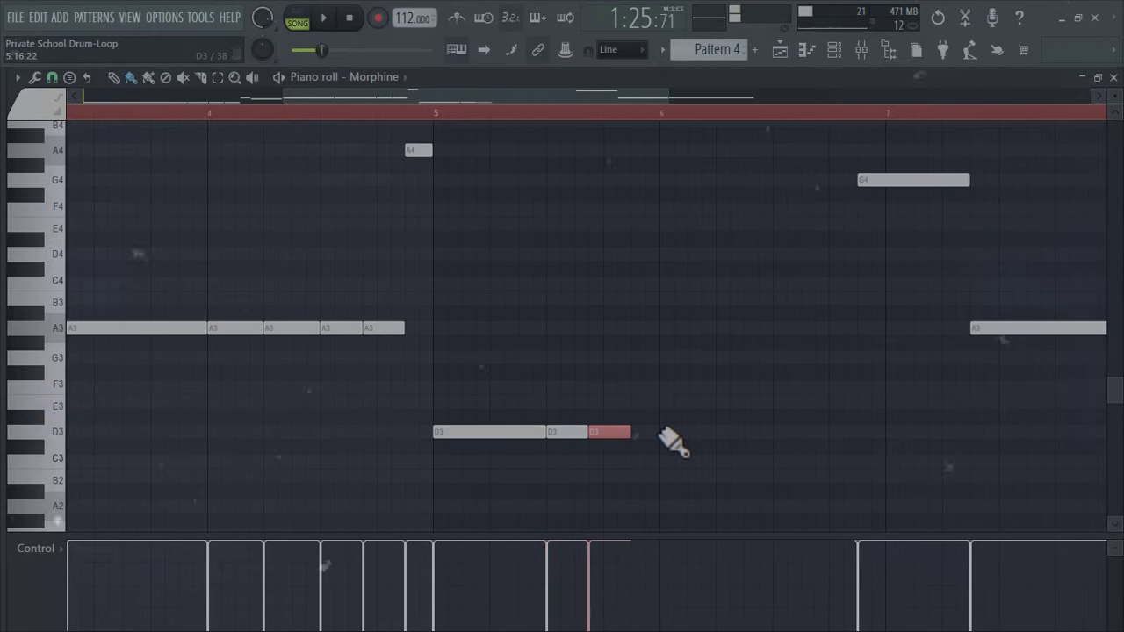
Continue the D3 line with consecutive notes of six, seven and three steps, ending where the G4 note starts before bar 7.
left_click(639, 431)
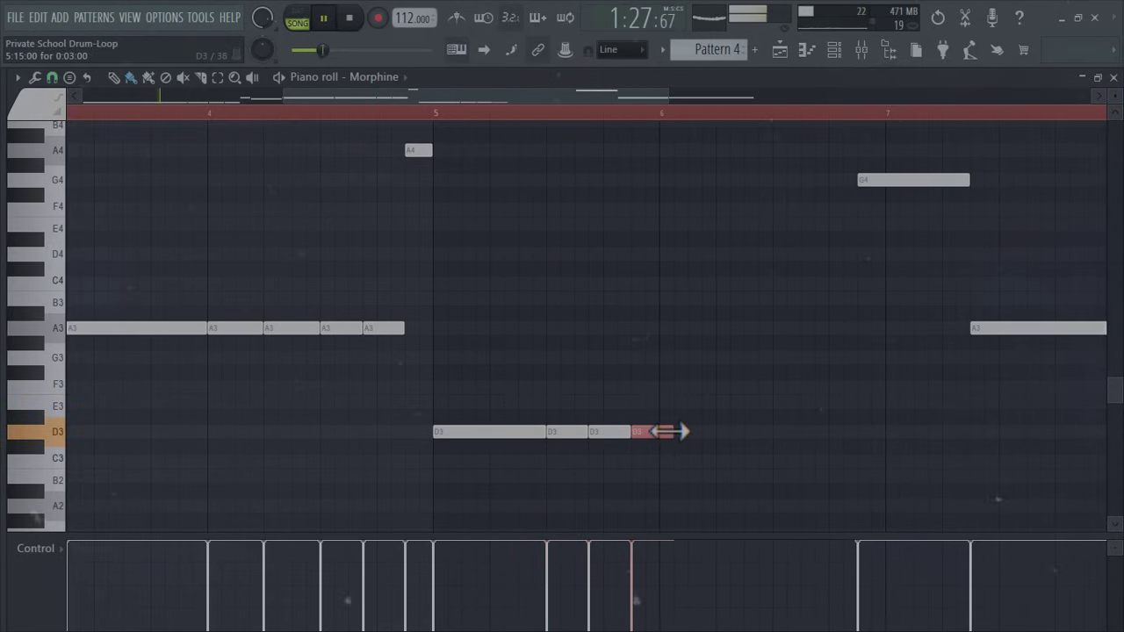
left_click_drag(702, 431, 715, 431)
left_click(724, 431)
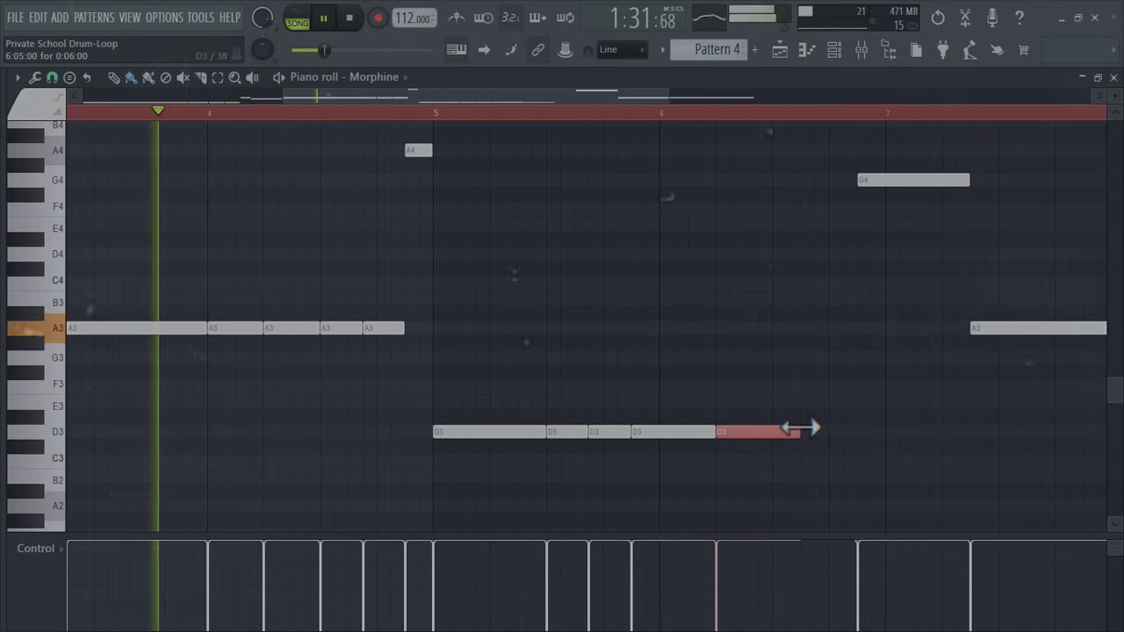
left_click_drag(800, 431, 814, 431)
left_click(823, 431)
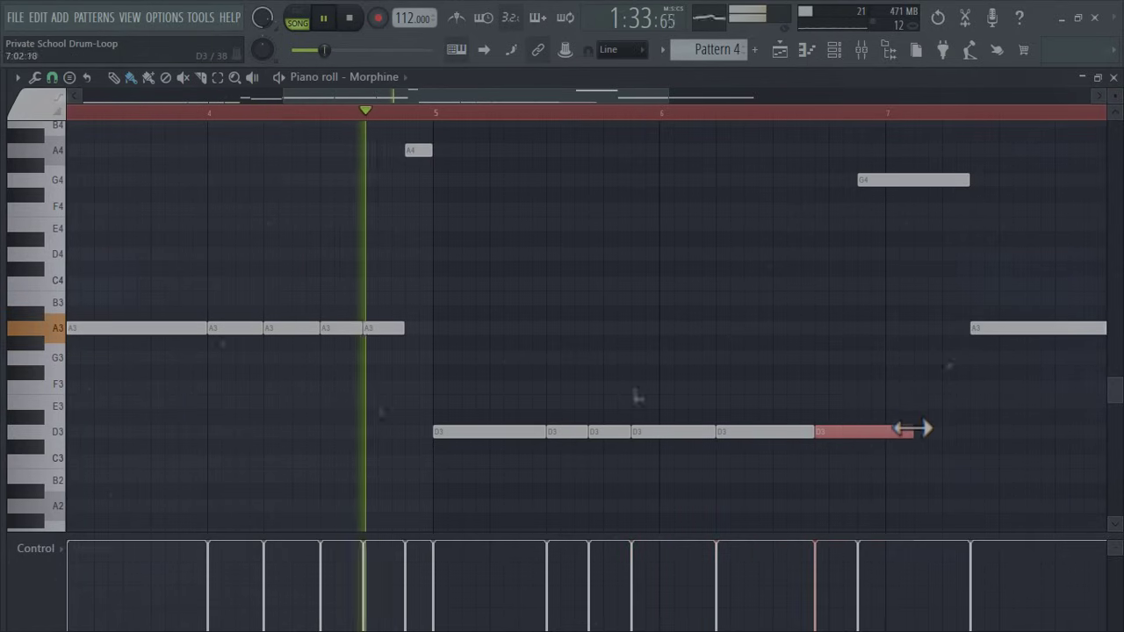
mouse_move(912, 429)
left_mouse_down()
mouse_move(829, 443)
mouse_move(856, 439)
left_mouse_up()
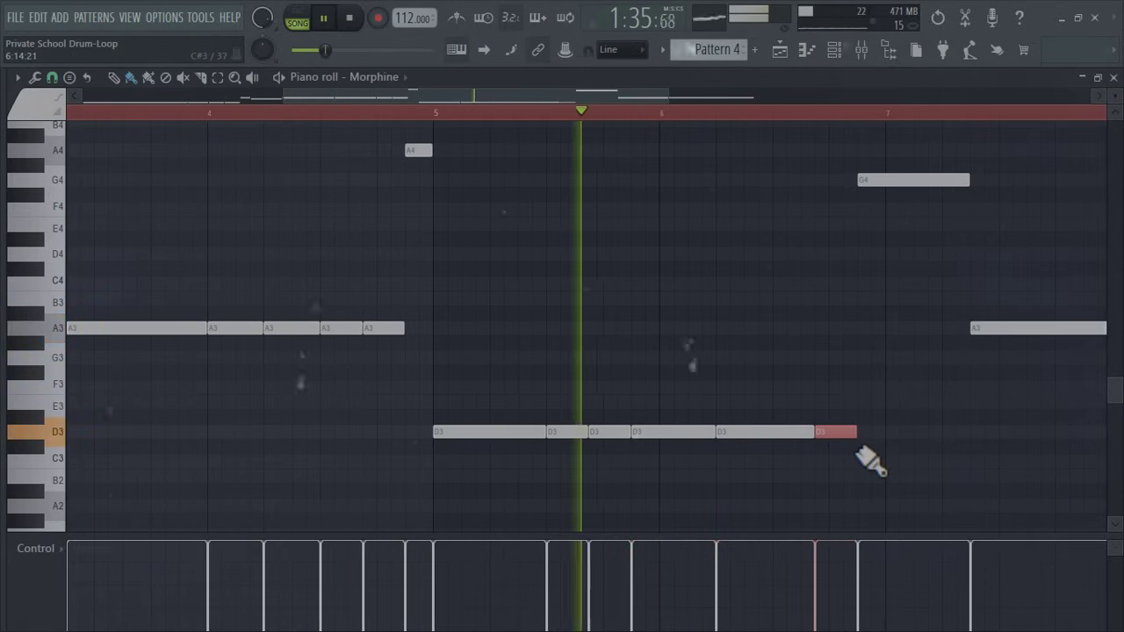
Trim the G4 note before bar 7 to two steps and add a four-step and a two-step G3 note from bar 7.
scroll(871, 461, "down", 3, "ctrl")
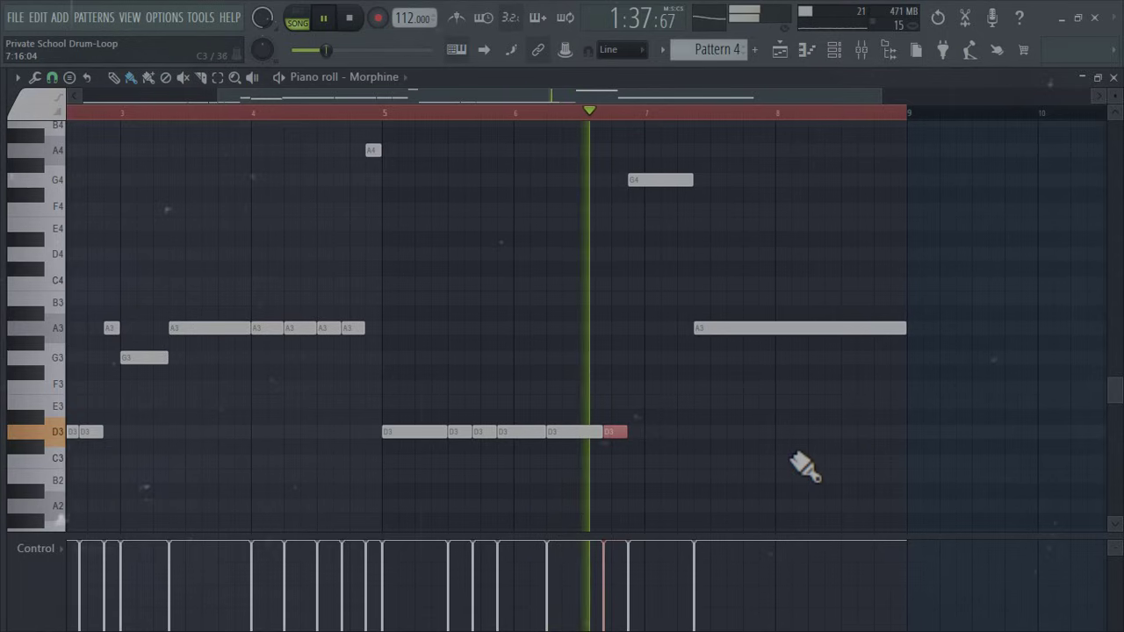
scroll(784, 463, "down", 3, "ctrl")
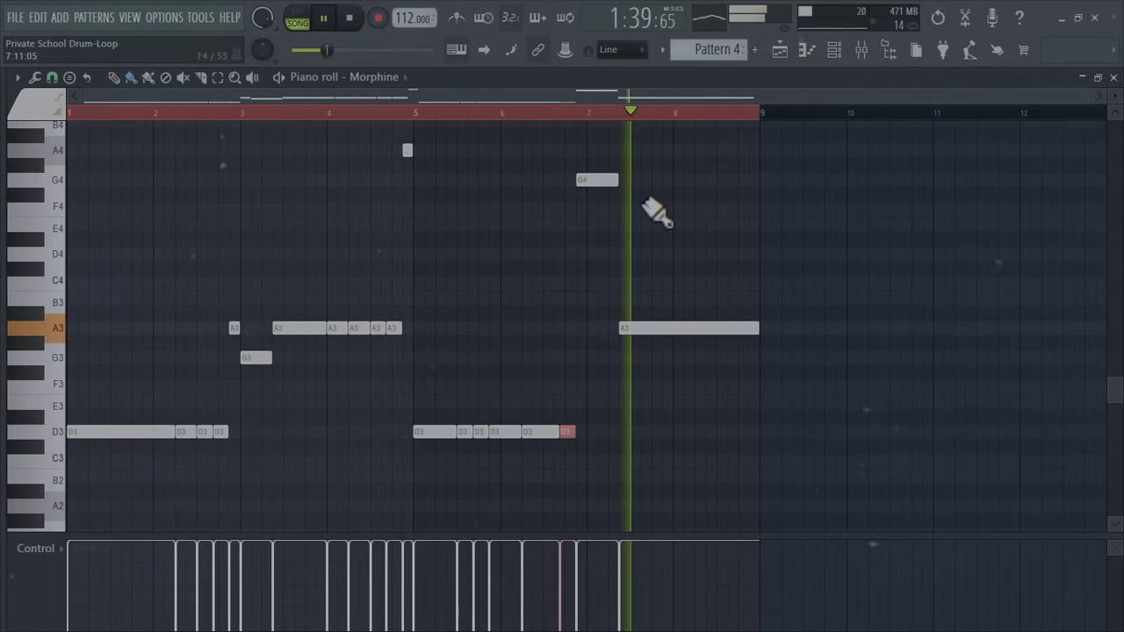
left_click_drag(618, 180, 585, 190)
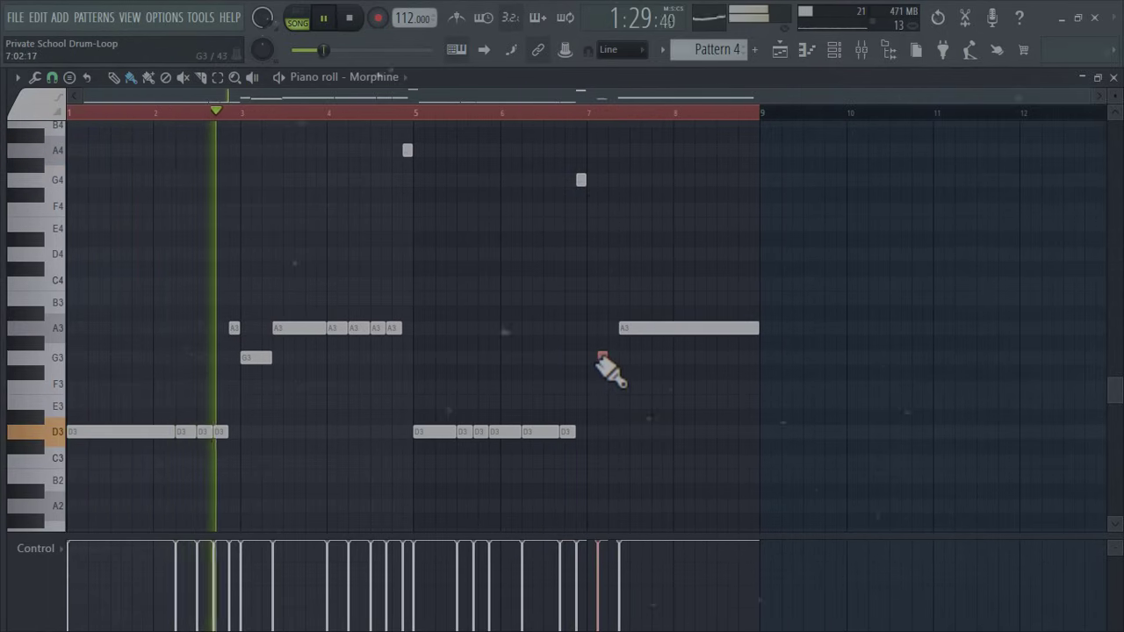
scroll(603, 362, "up", 2, "ctrl")
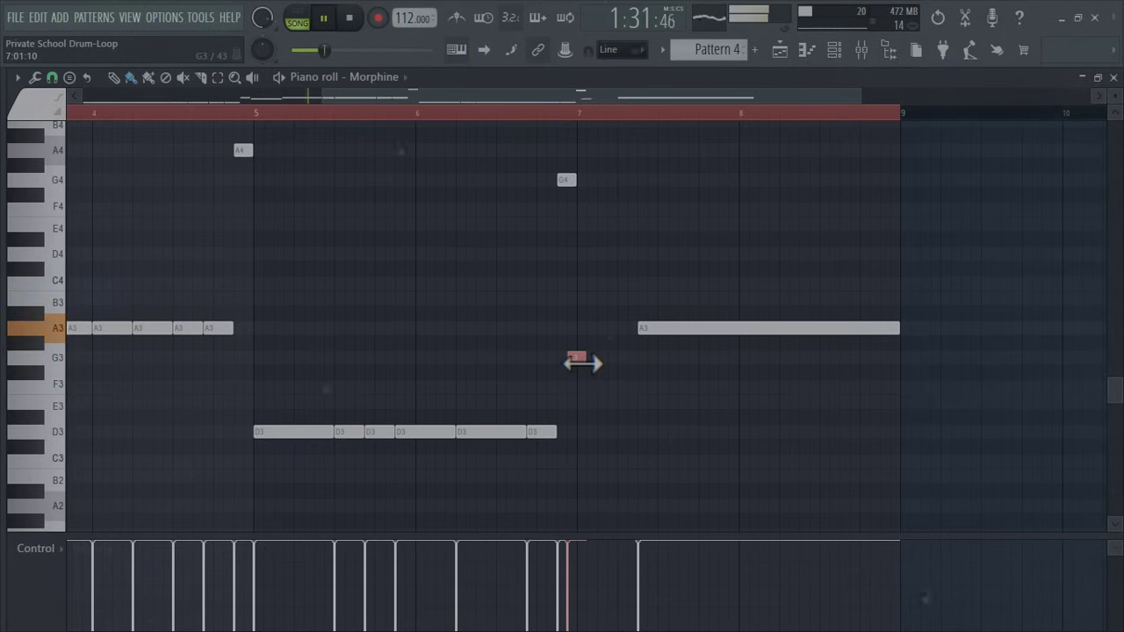
left_click_drag(583, 361, 636, 359)
left_click(630, 359)
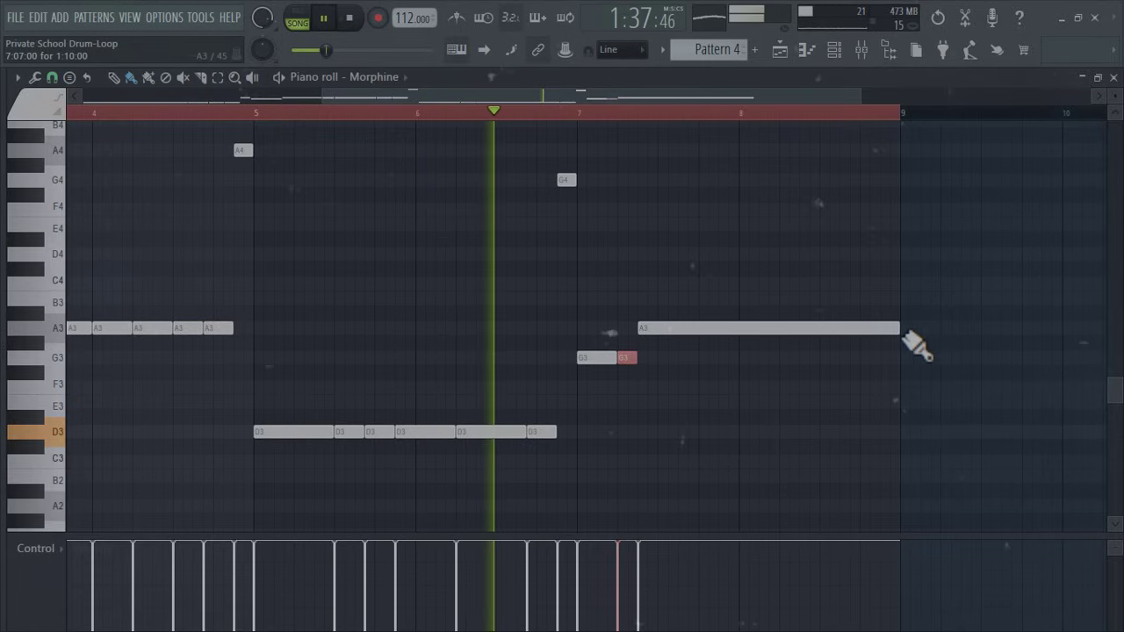
Shorten the long A3 note in bar 7 to six steps and follow it with an eight-step A3 note reaching into bar 8.
left_click_drag(900, 329, 703, 351)
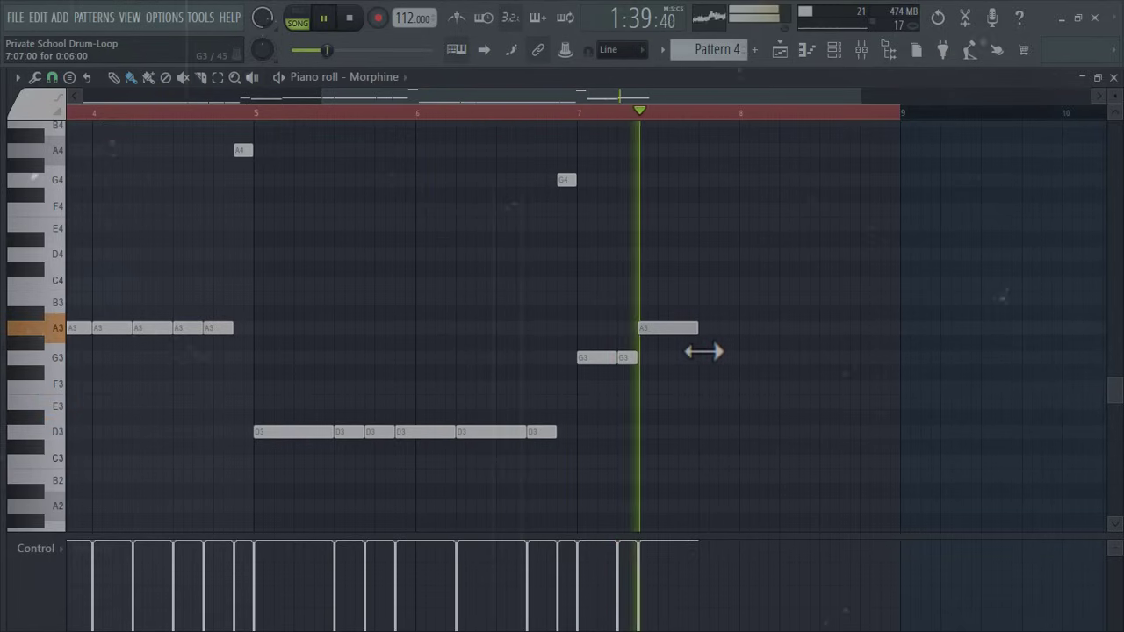
left_click(702, 328)
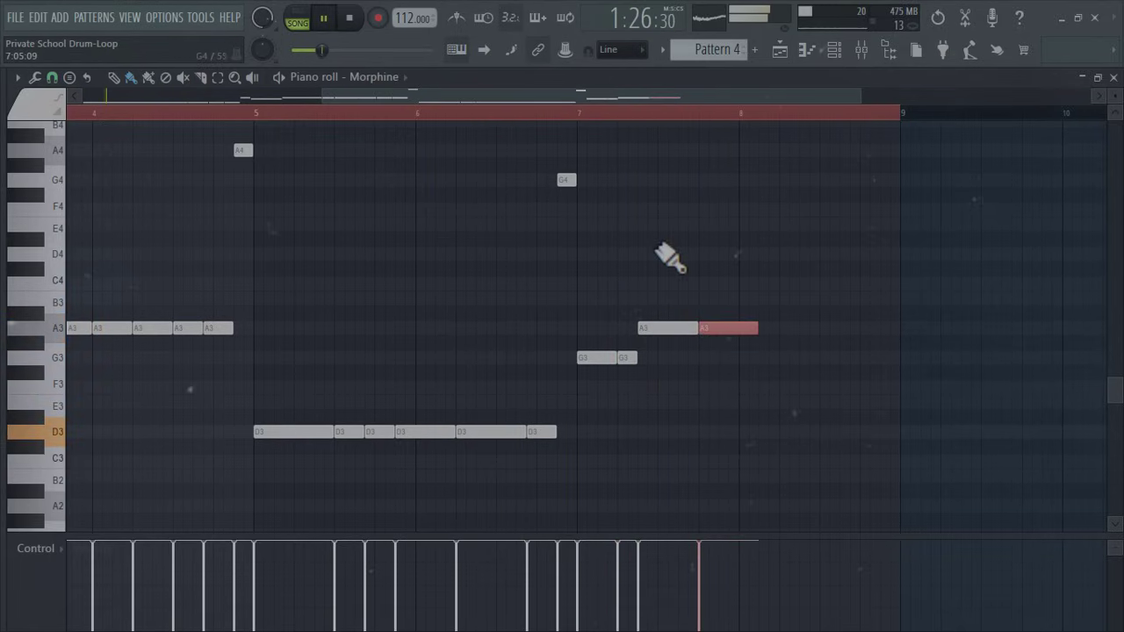
left_click(552, 113)
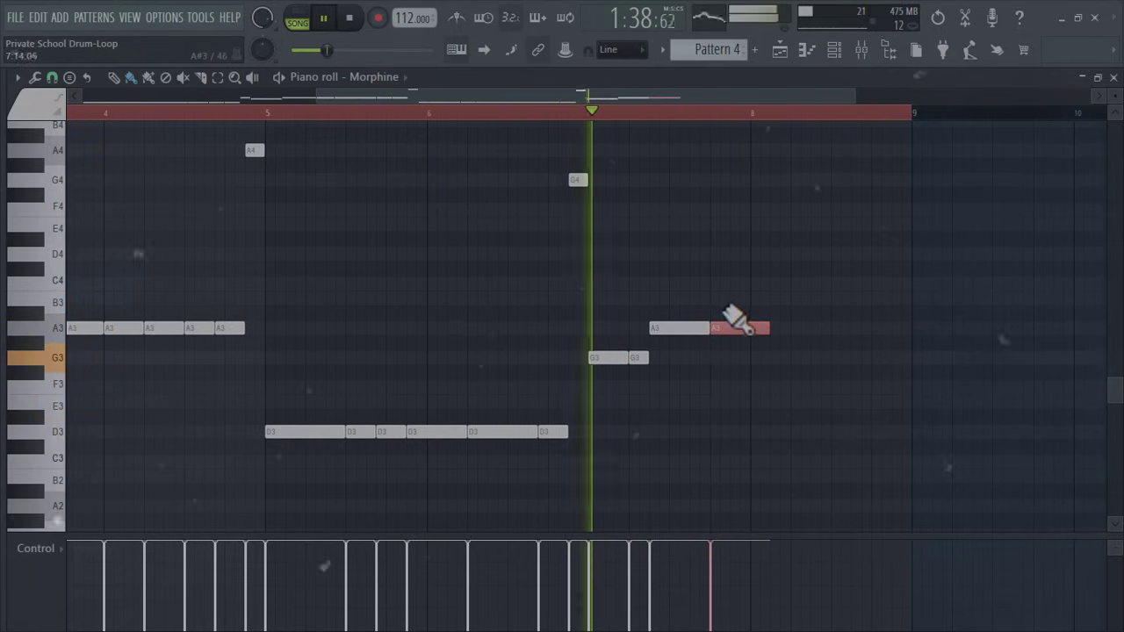
left_click(701, 328)
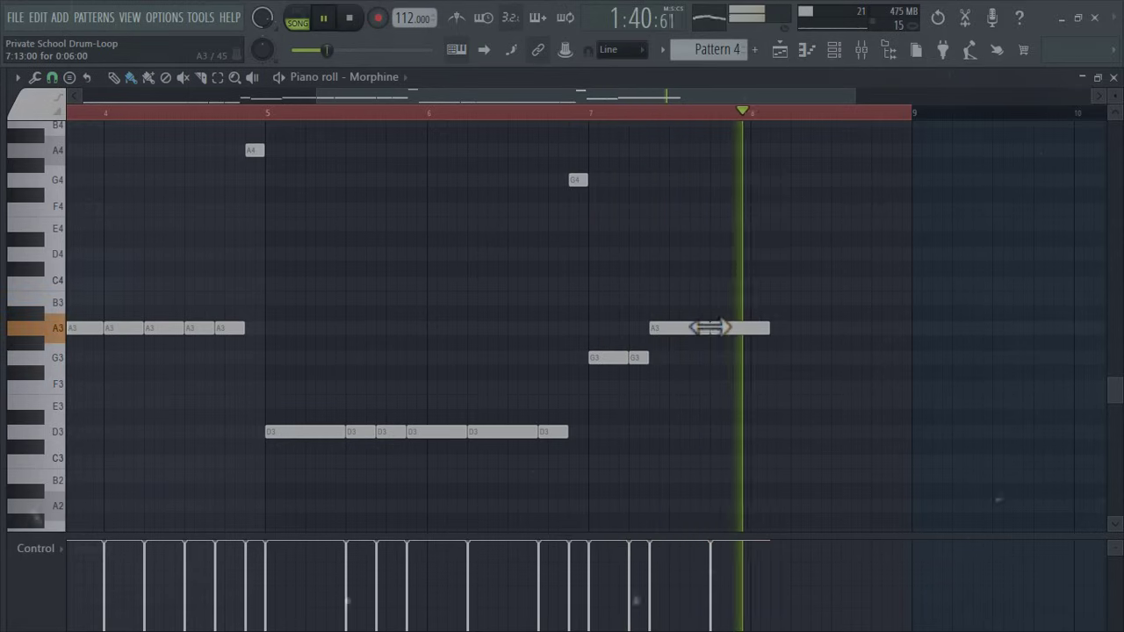
left_click_drag(770, 328, 789, 328)
Fill the rest of bar 8 with consecutive A3 notes of three, six and three steps, ending at bar 9.
left_click(801, 329)
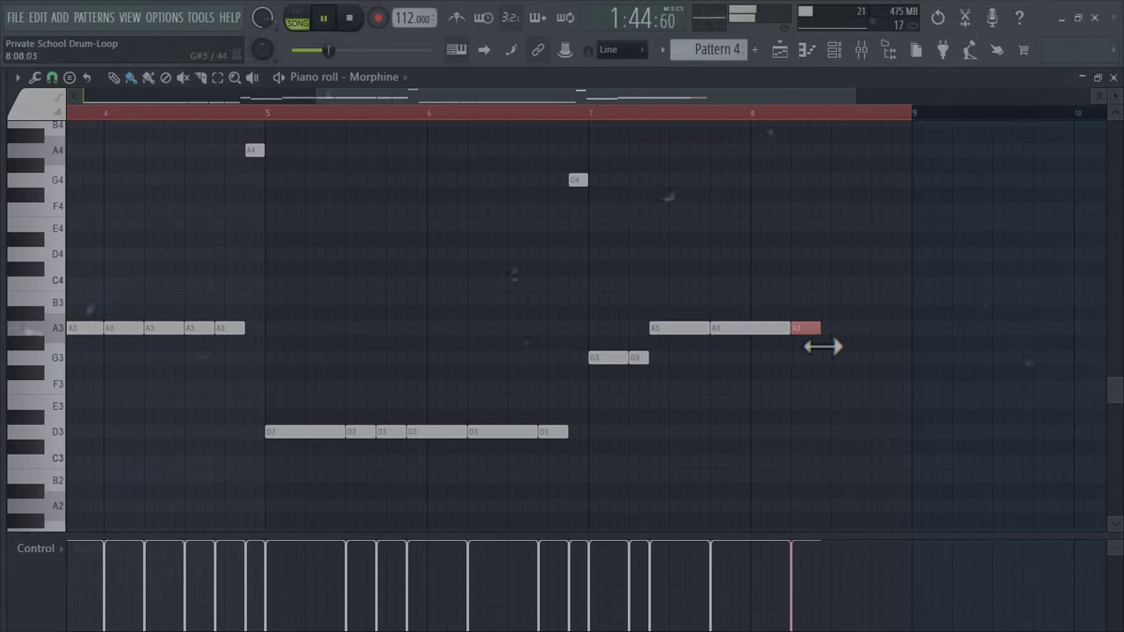
left_click(832, 329)
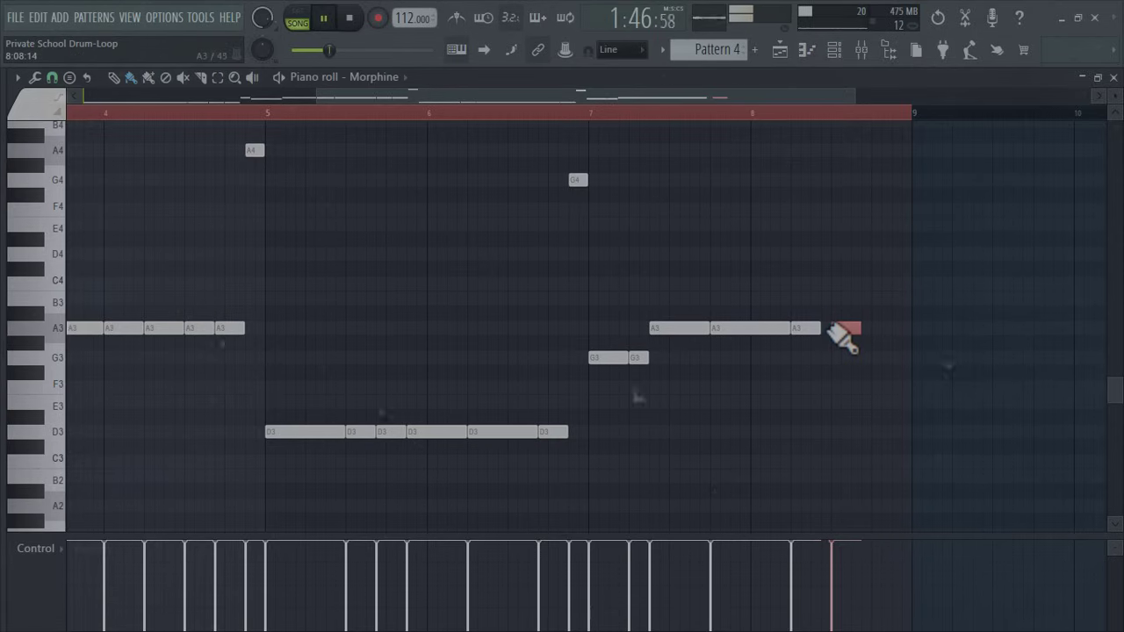
left_click_drag(882, 328, 873, 325)
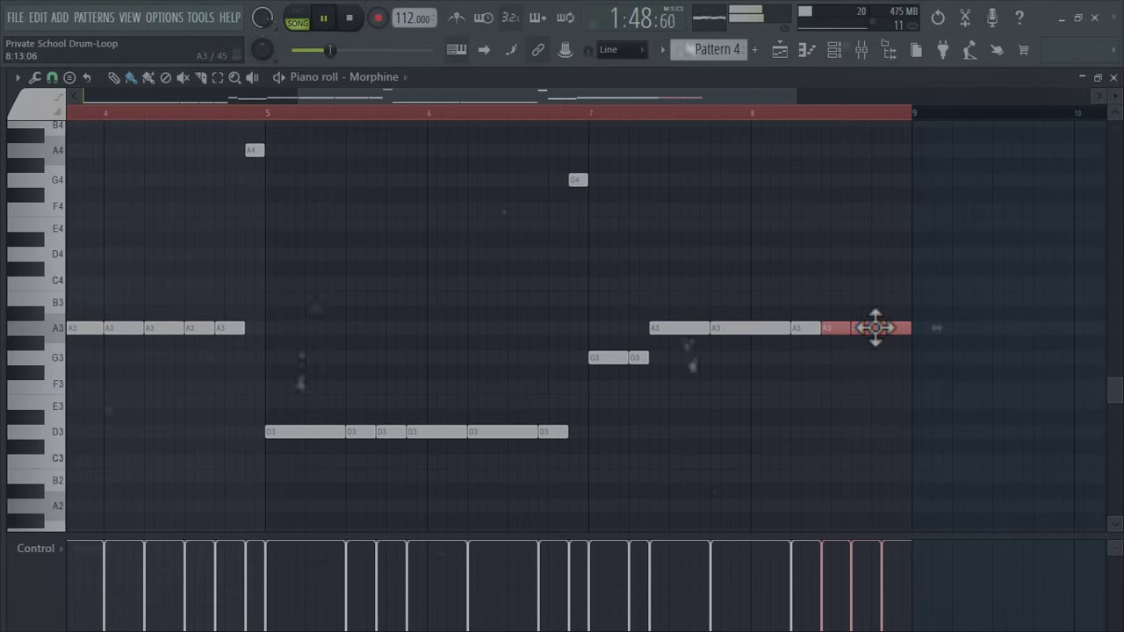
right_click(862, 329)
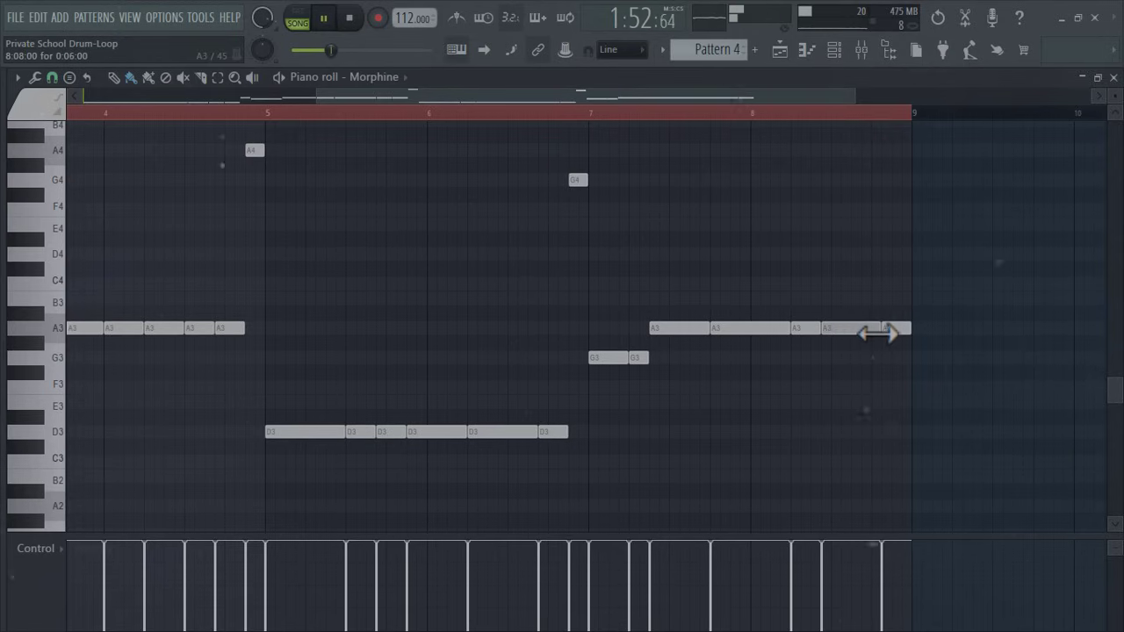
Return to the playlist and play the arrangement from bar 29.
scroll(878, 331, "down", 4)
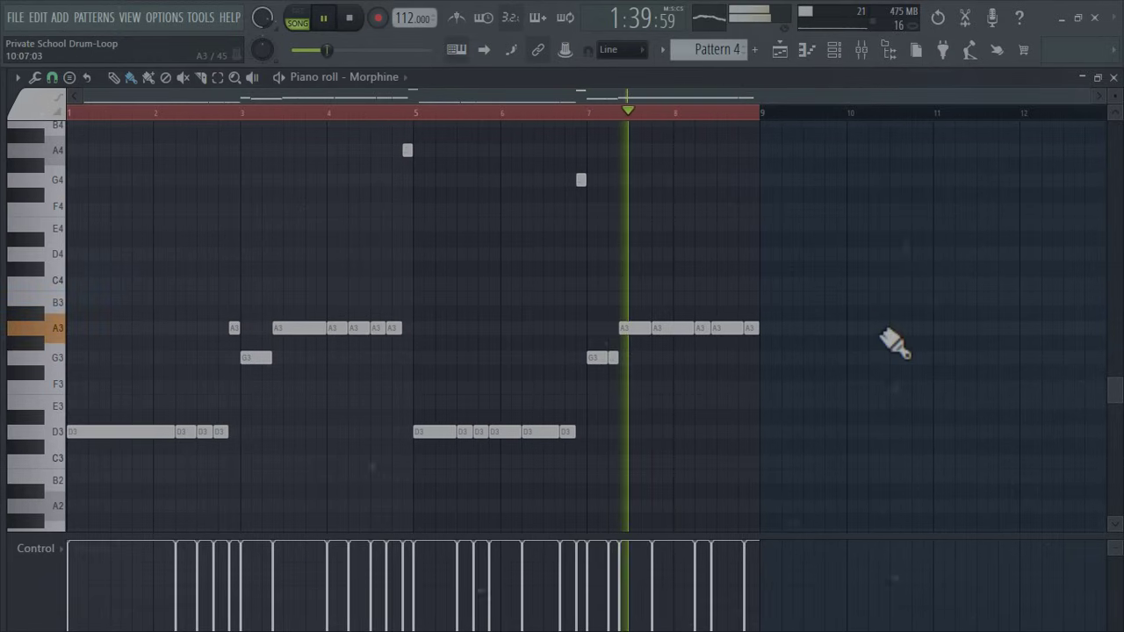
left_click(782, 53)
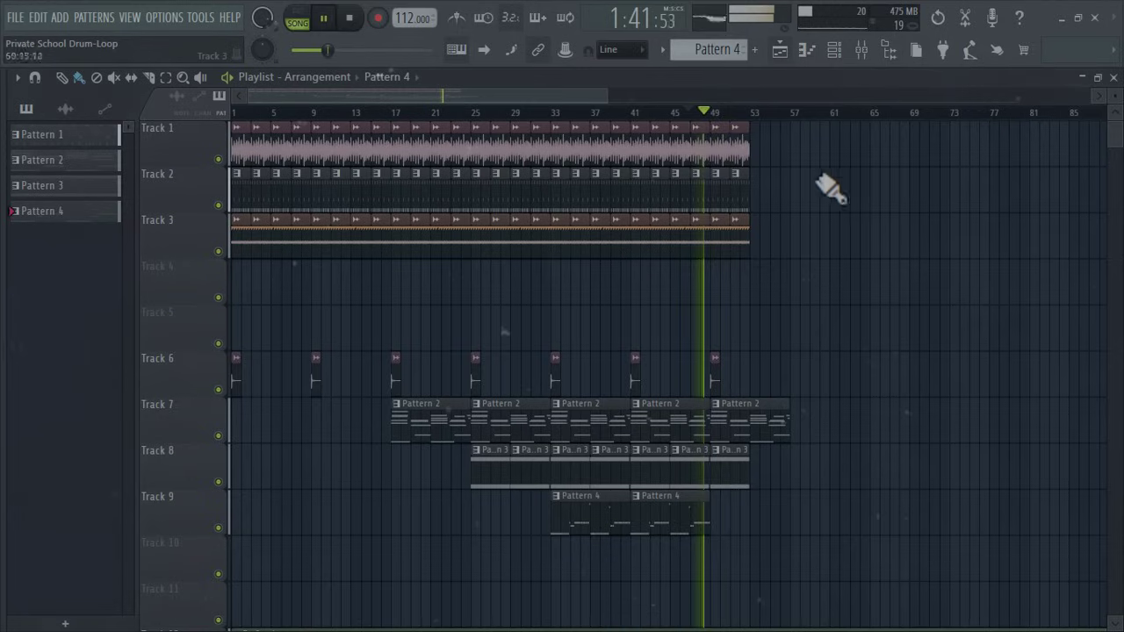
left_click(512, 113)
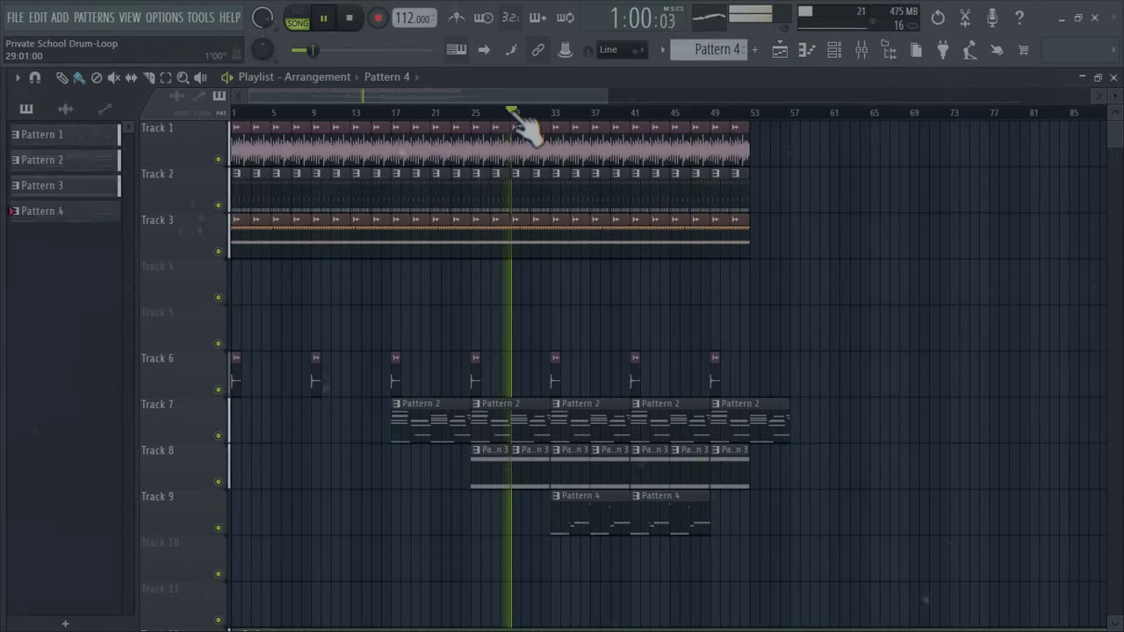
Create Pattern 5 and place its clip on Track 10 from about bar 30 to bar 47.
left_click(755, 49)
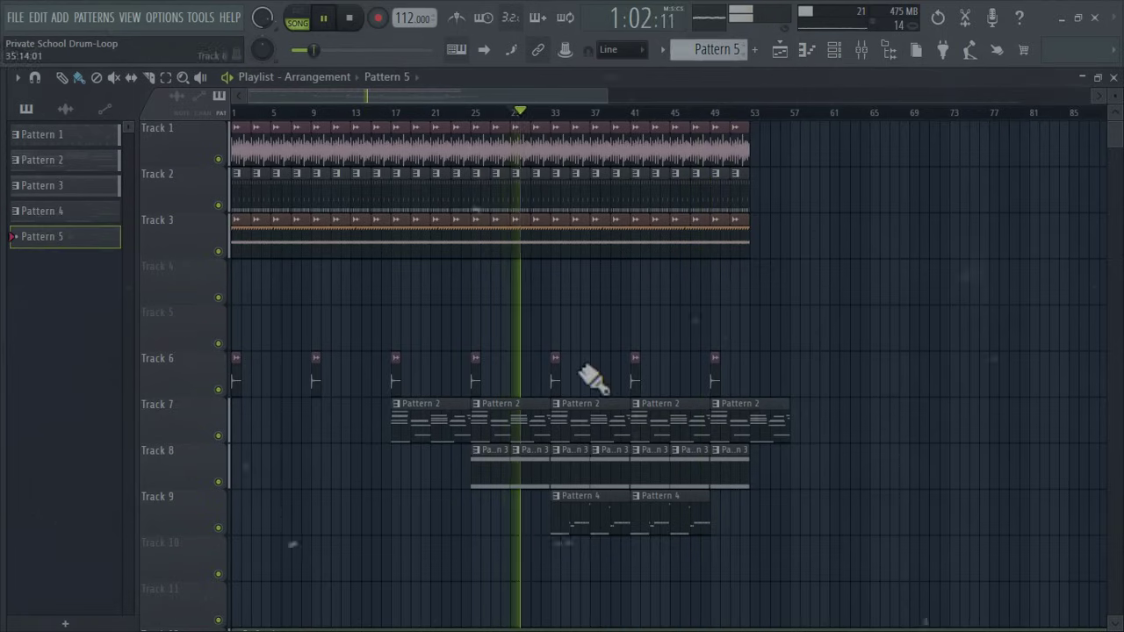
left_click(524, 571)
left_click_drag(530, 570, 692, 576)
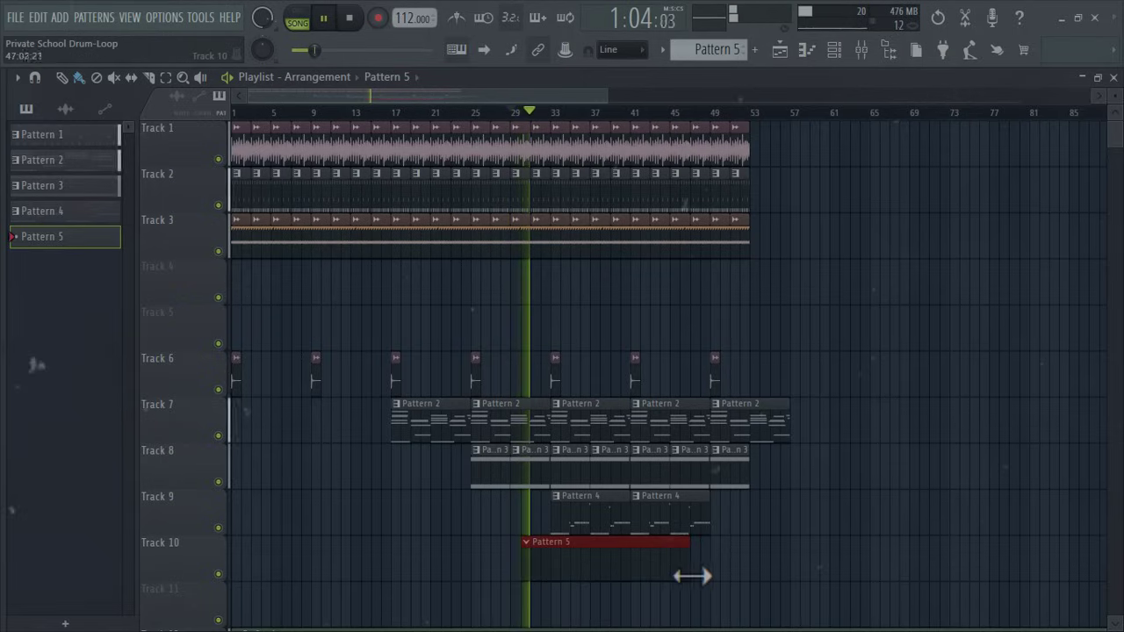
Add an SRX STUDIO channel for Pattern 5 and load its electric guitar patch 042 Jazz Clean.
double_click(692, 563)
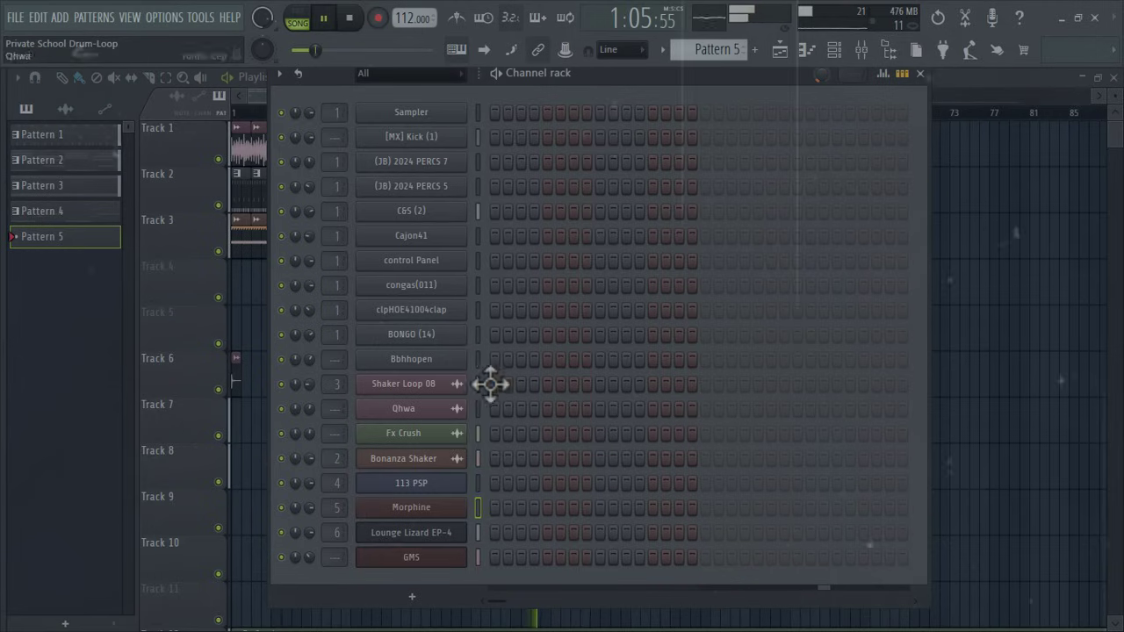
left_click(430, 597)
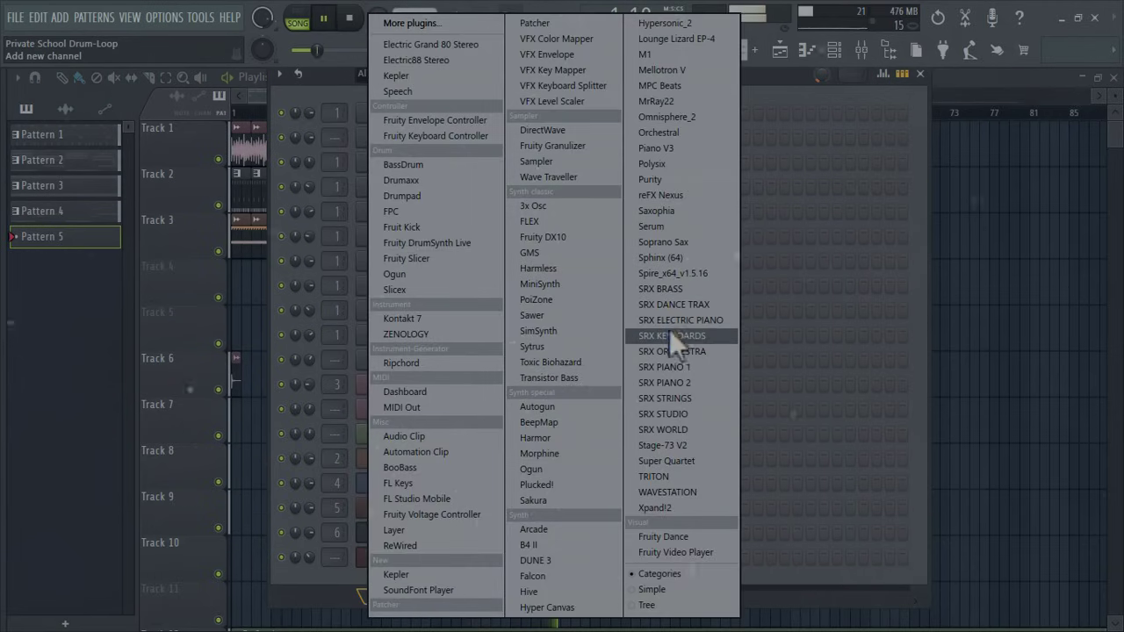
left_click(682, 418)
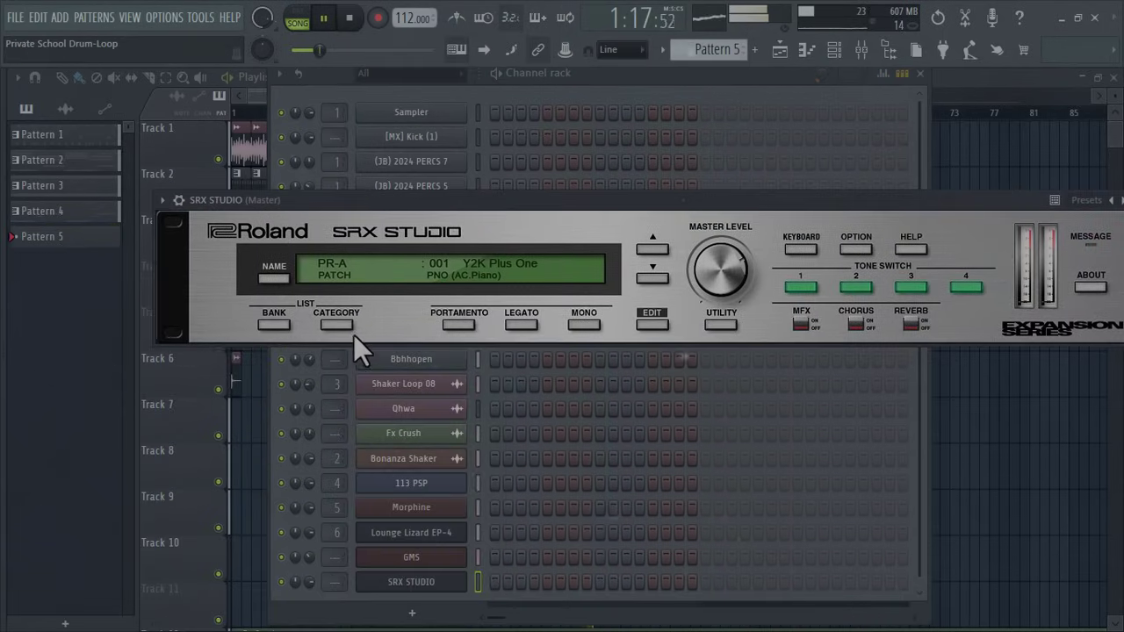
left_click(342, 326)
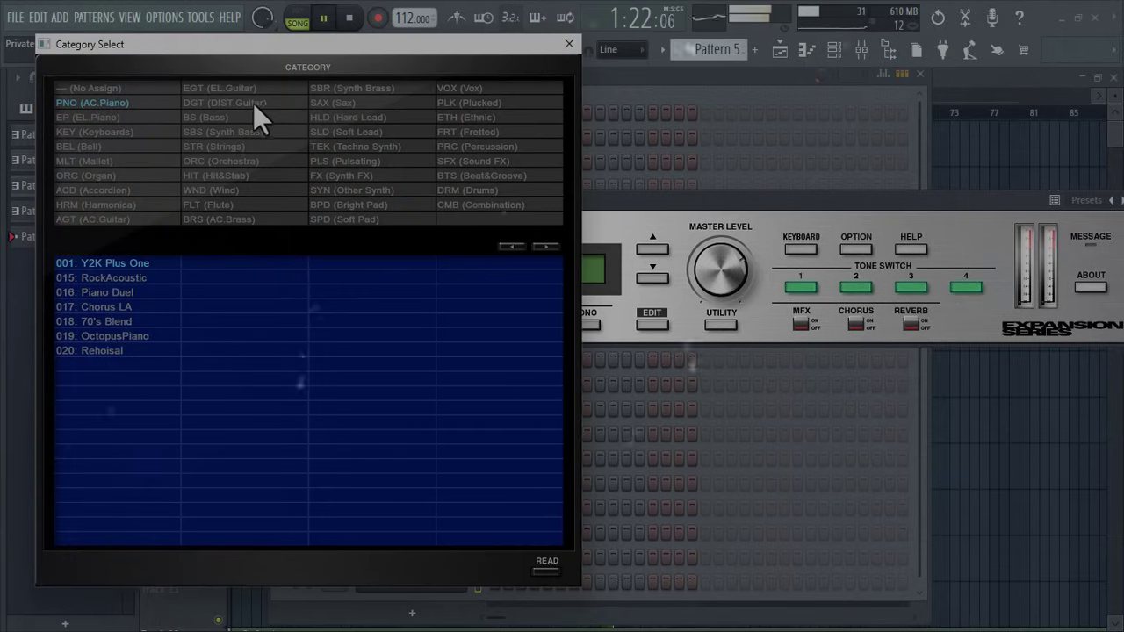
left_click(227, 89)
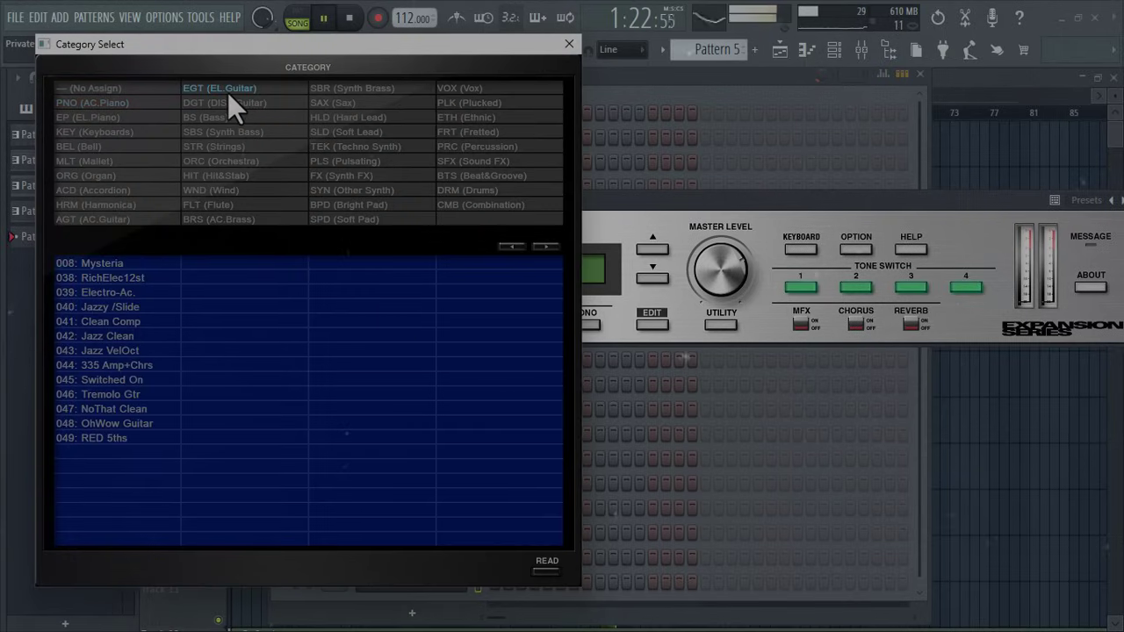
left_click(130, 341)
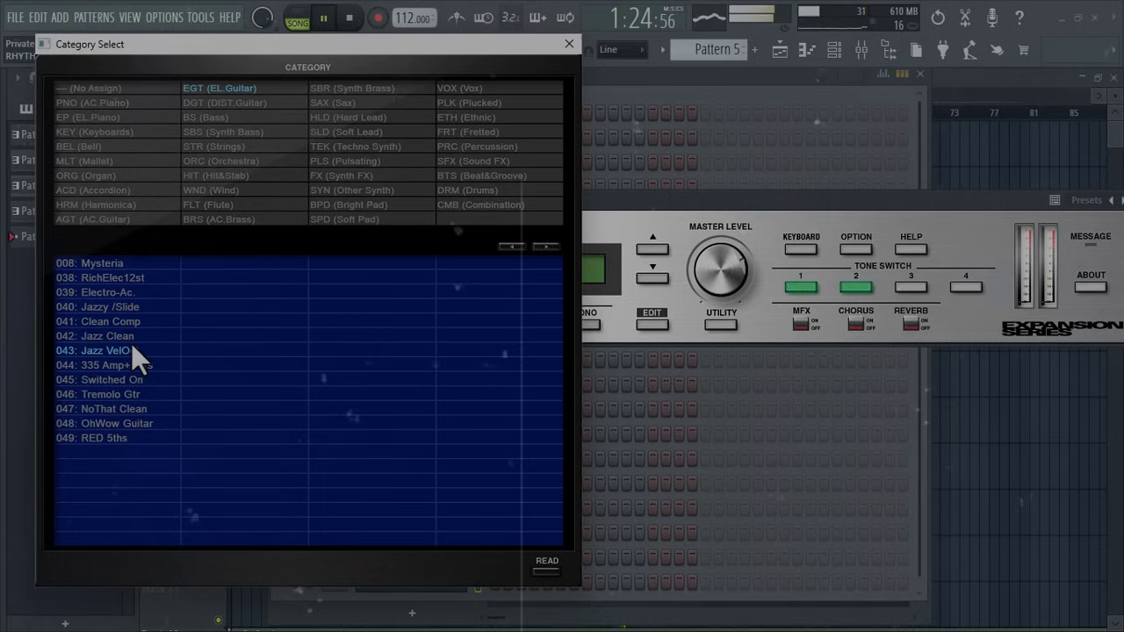
left_click(569, 44)
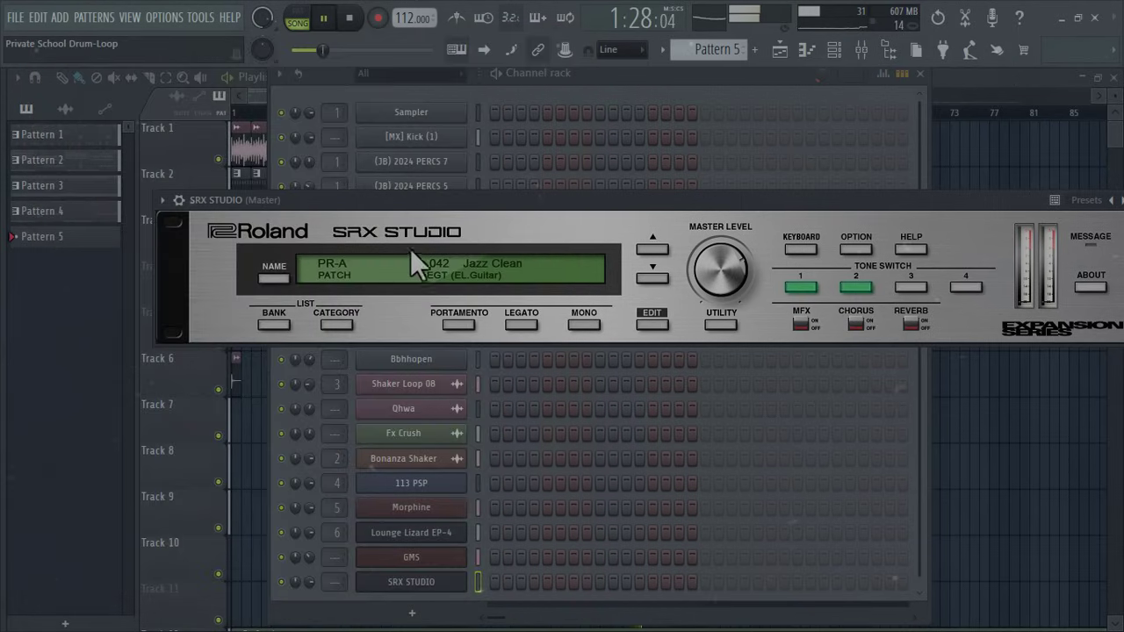
Route SRX STUDIO to mixer track 7 and load Fruity Delay Bank in its effect slot 4.
left_click(839, 66)
key("F9")
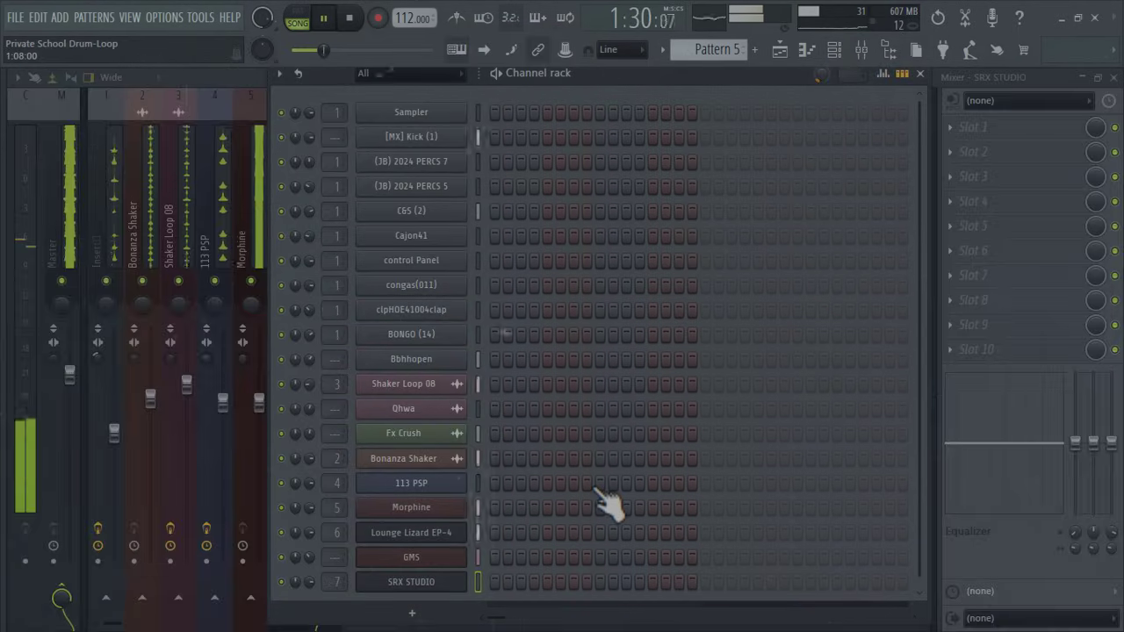
left_click(888, 50)
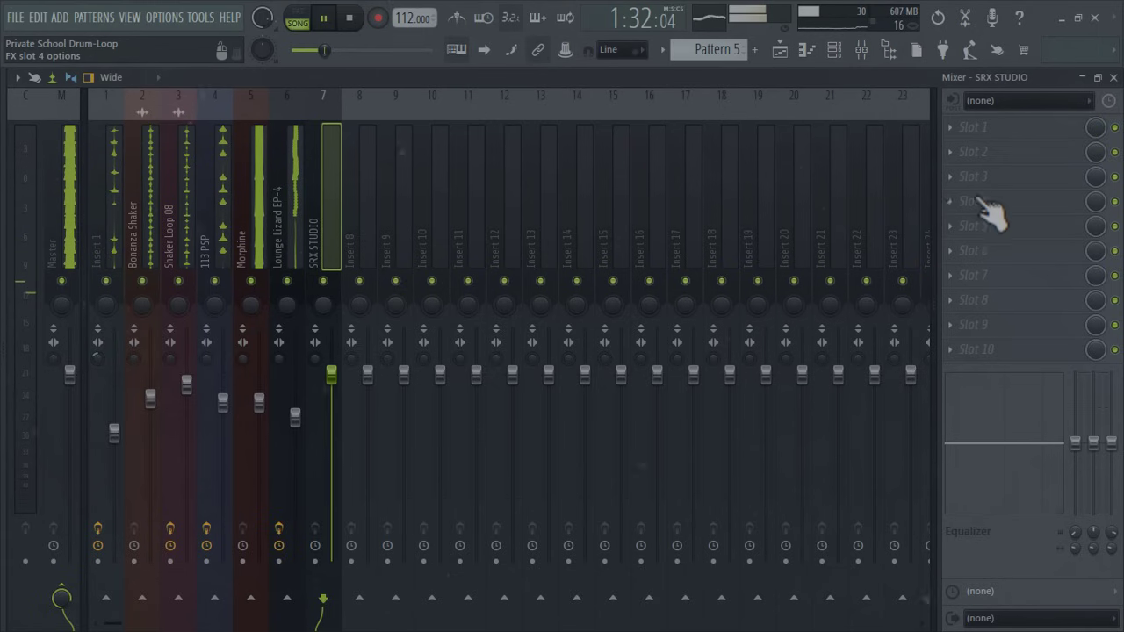
left_click(962, 201)
left_click(393, 392)
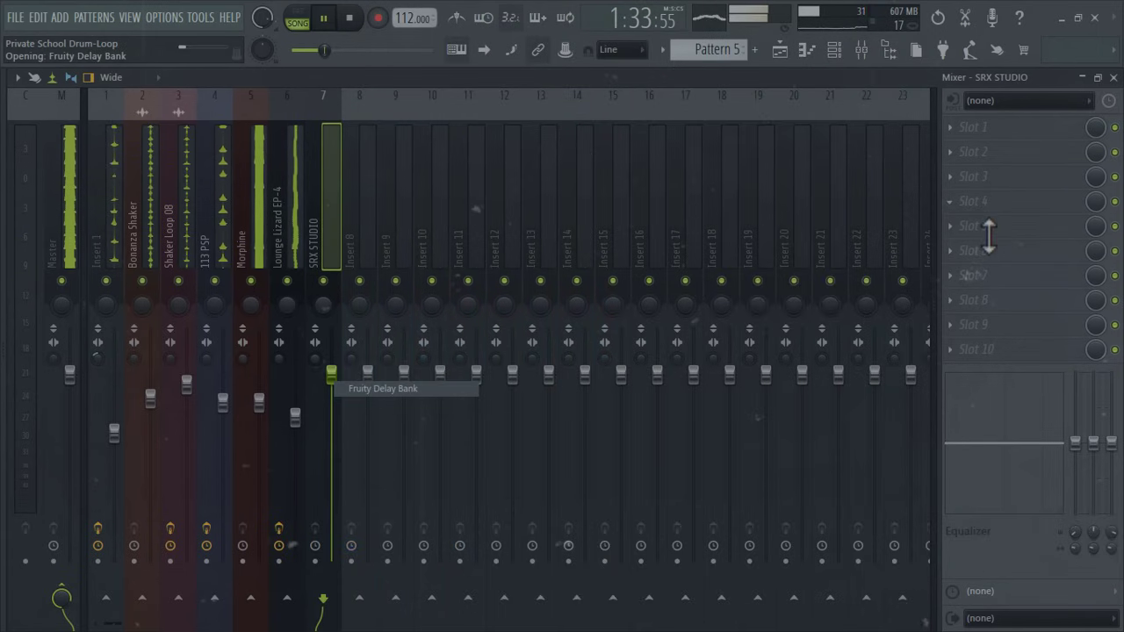
Load Fruity Reeverb 2 in slot 5 of the SRX STUDIO mixer track and choose the Cathedral preset.
left_click(988, 228)
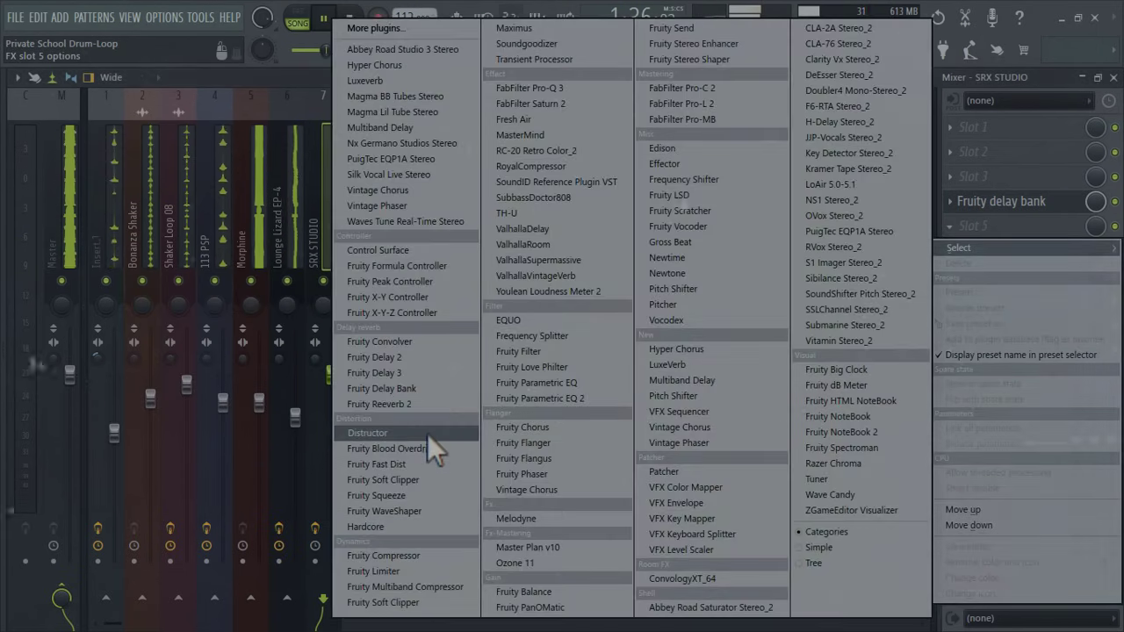
left_click(427, 407)
left_click(497, 239)
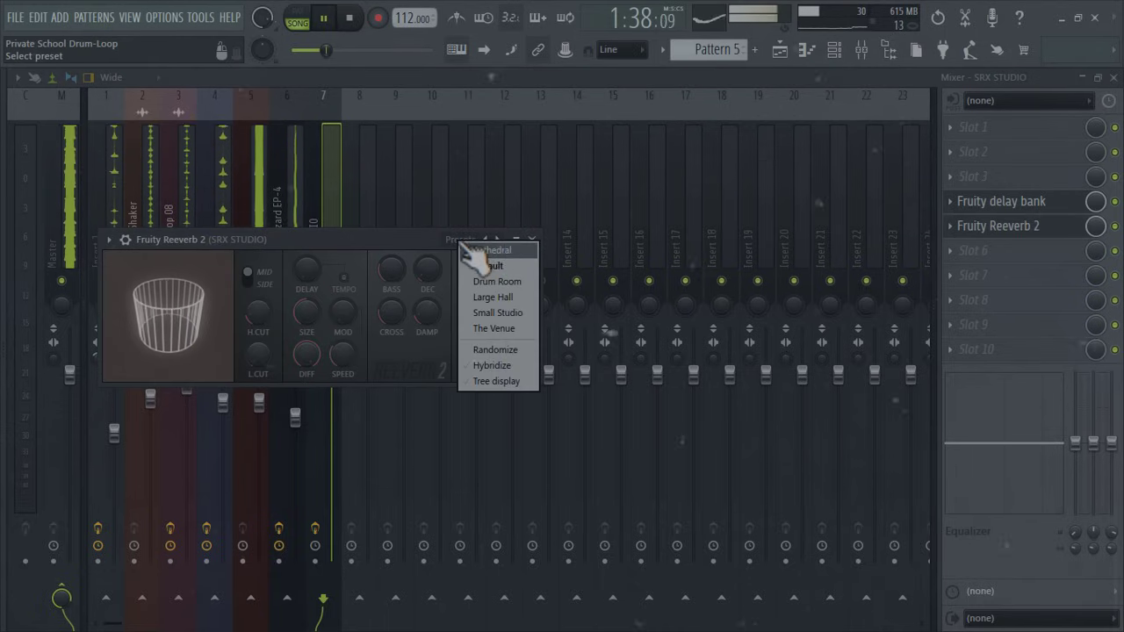
left_click(501, 249)
Load Fruity Parametric EQ 2 in slot 6 with band 1 cutting the lows around 79 Hz, and reduce the delay bank's mix level.
left_click(1014, 253)
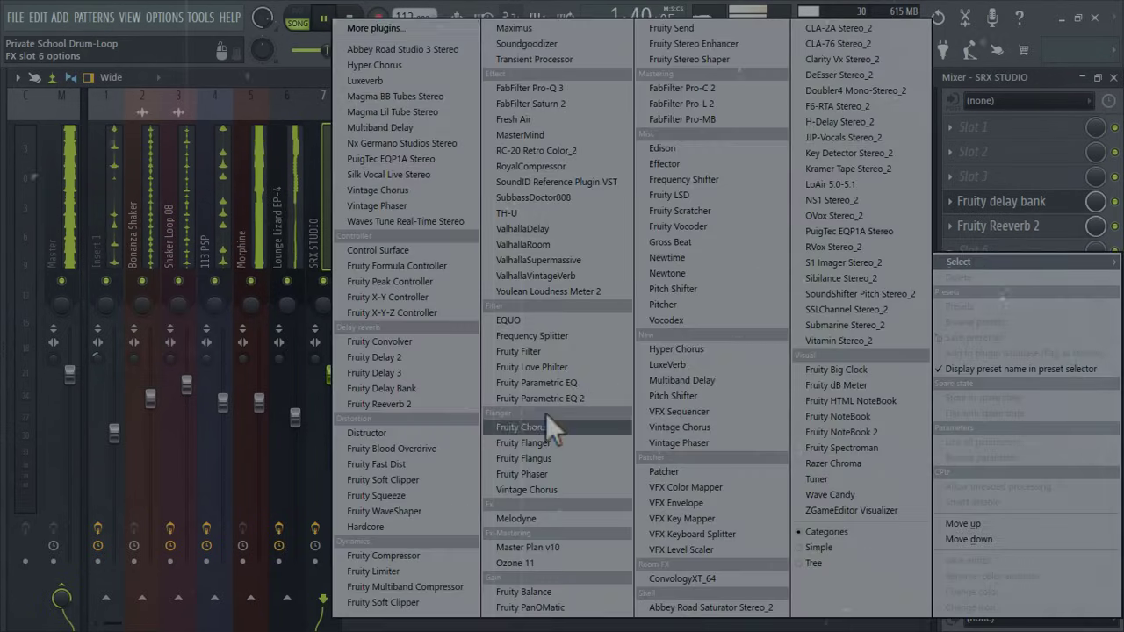
left_click(566, 398)
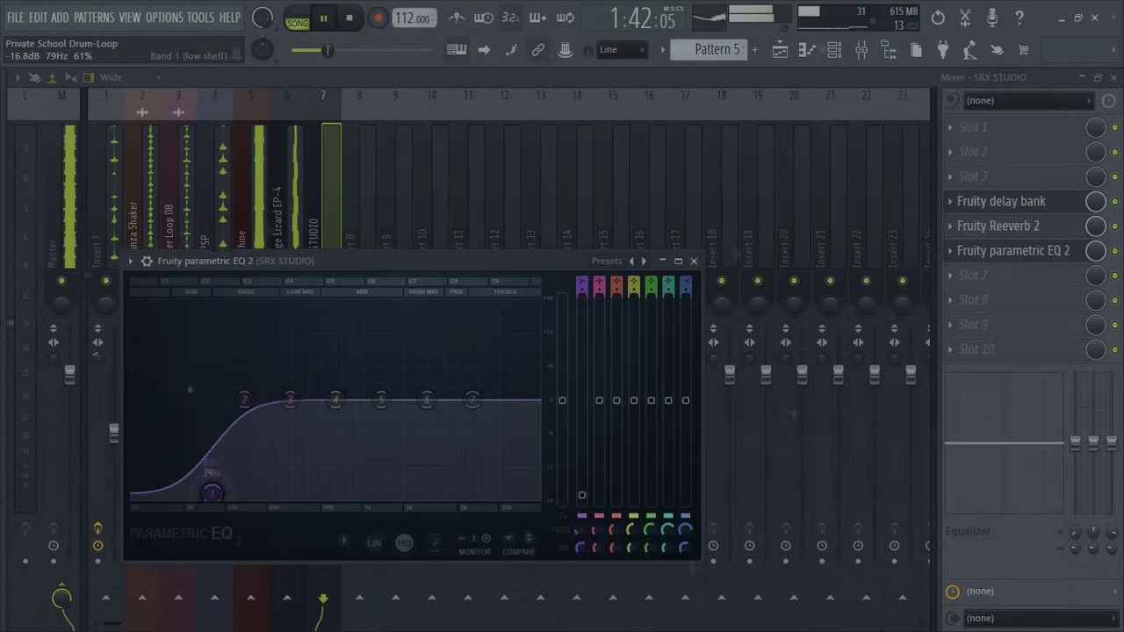
left_click(1045, 251)
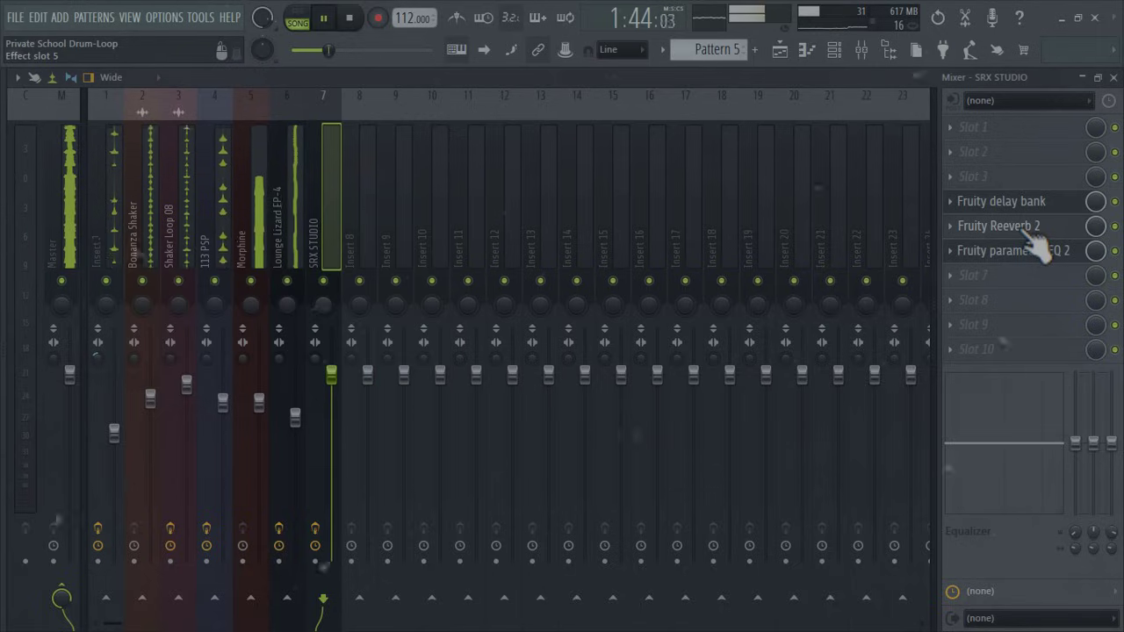
left_click(1001, 227)
left_click_drag(1096, 203, 1096, 218)
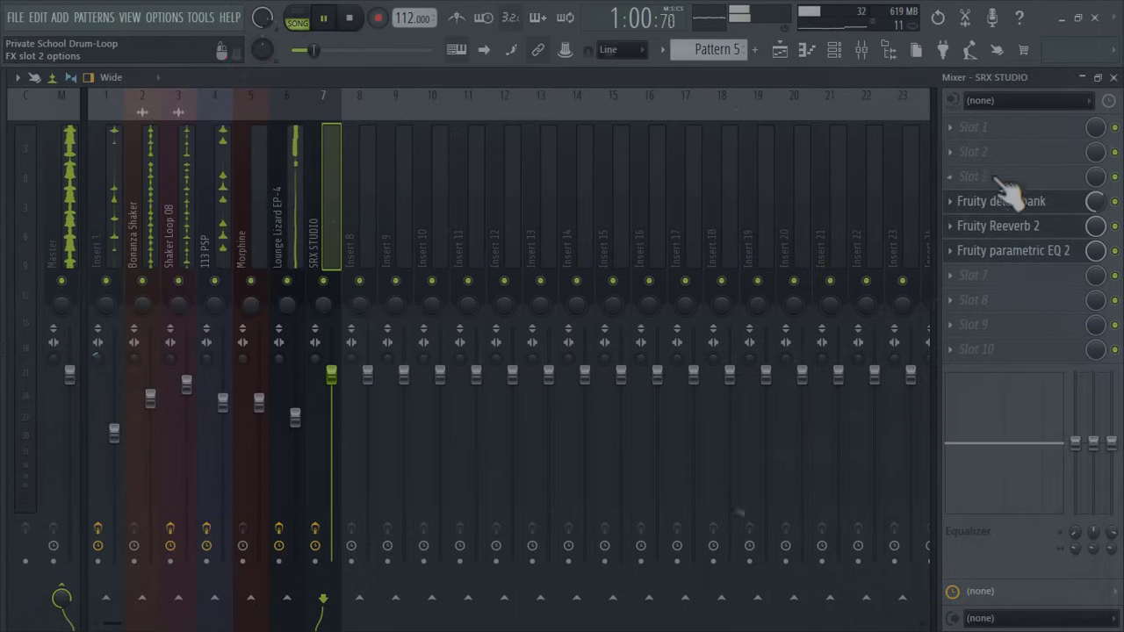
Return to the playlist and record an SRX STUDIO guitar melody live into Pattern 5 over the arrangement.
left_click(786, 50)
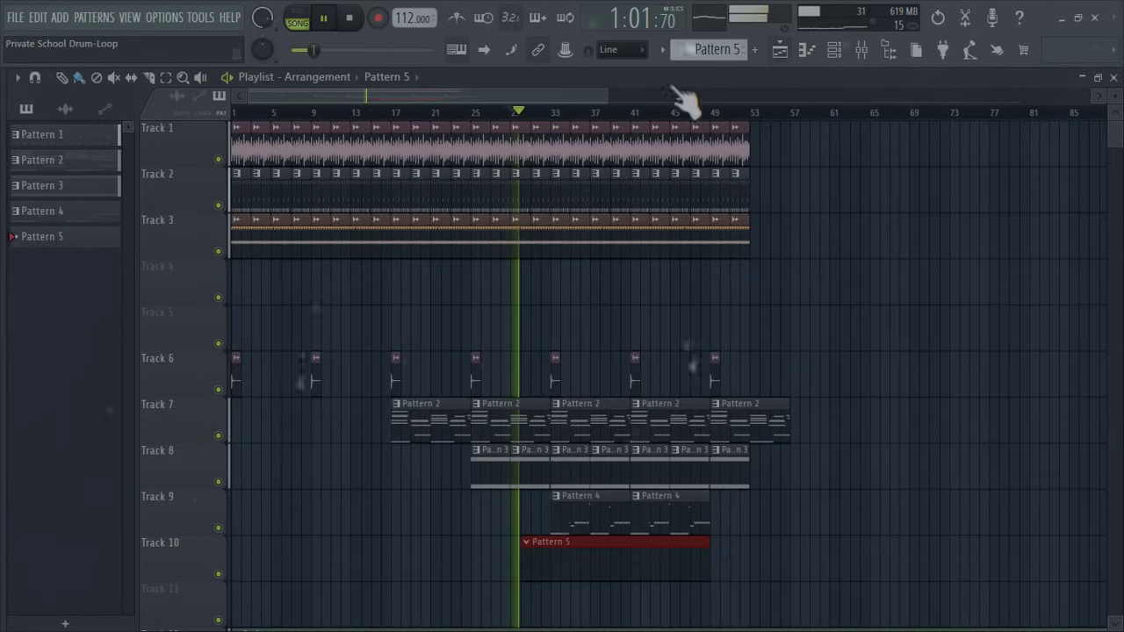
left_click(378, 18)
left_click(582, 416)
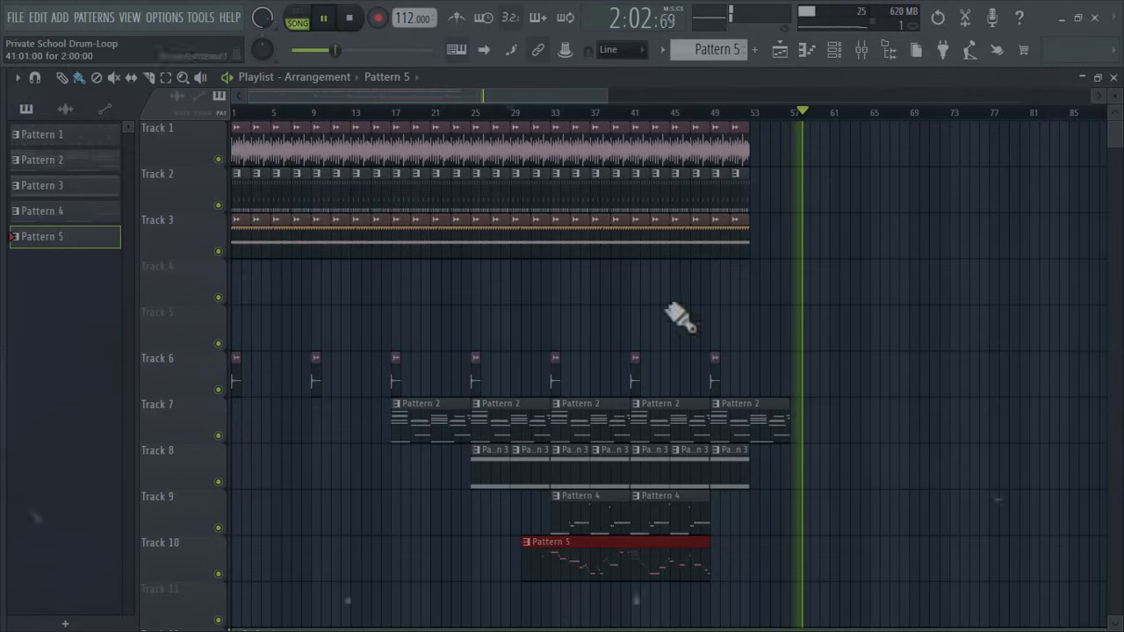
Extend the Pattern 5 clip on Track 10 to about bar 59 and quantize its SRX STUDIO notes with the Default template.
left_click(483, 113)
left_click_drag(713, 542, 711, 542)
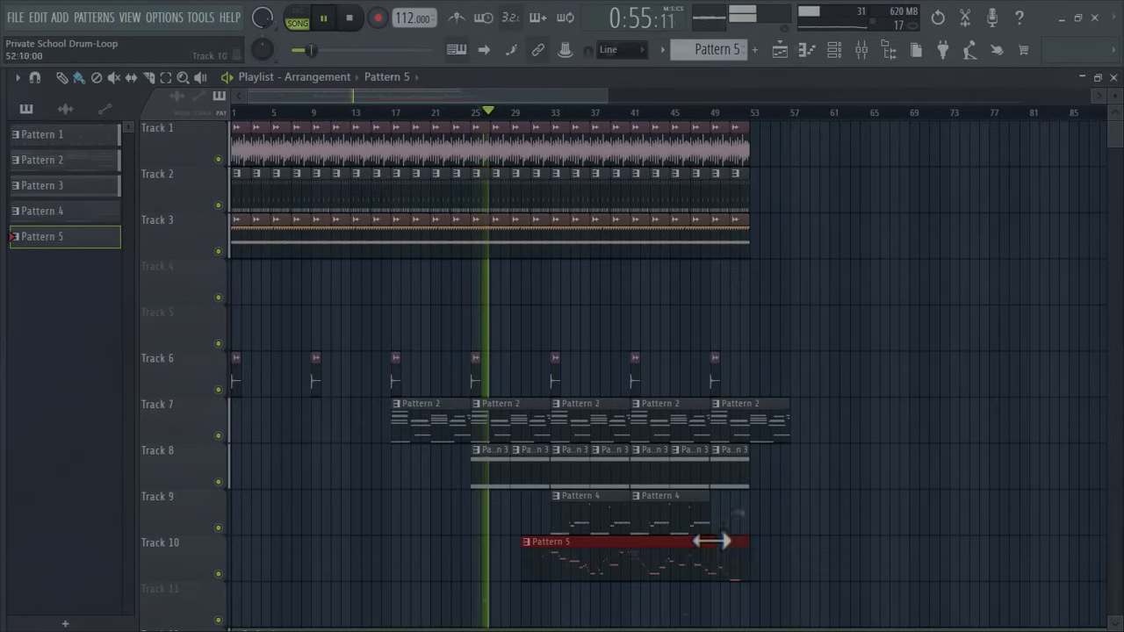
double_click(766, 559)
key("alt+q")
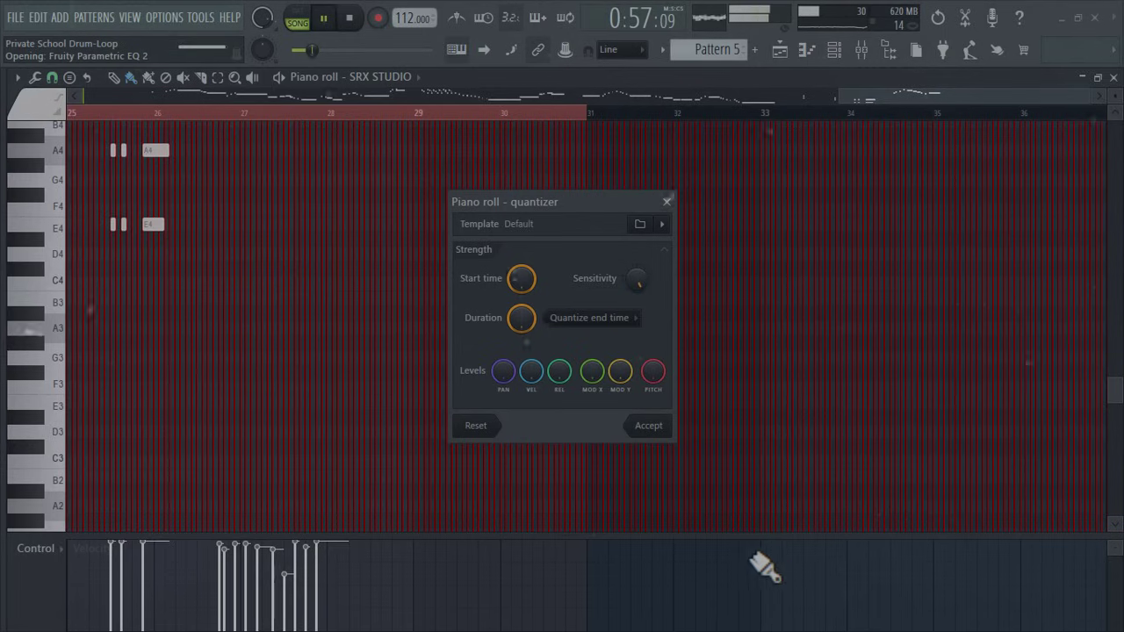
left_click(646, 427)
left_click(800, 49)
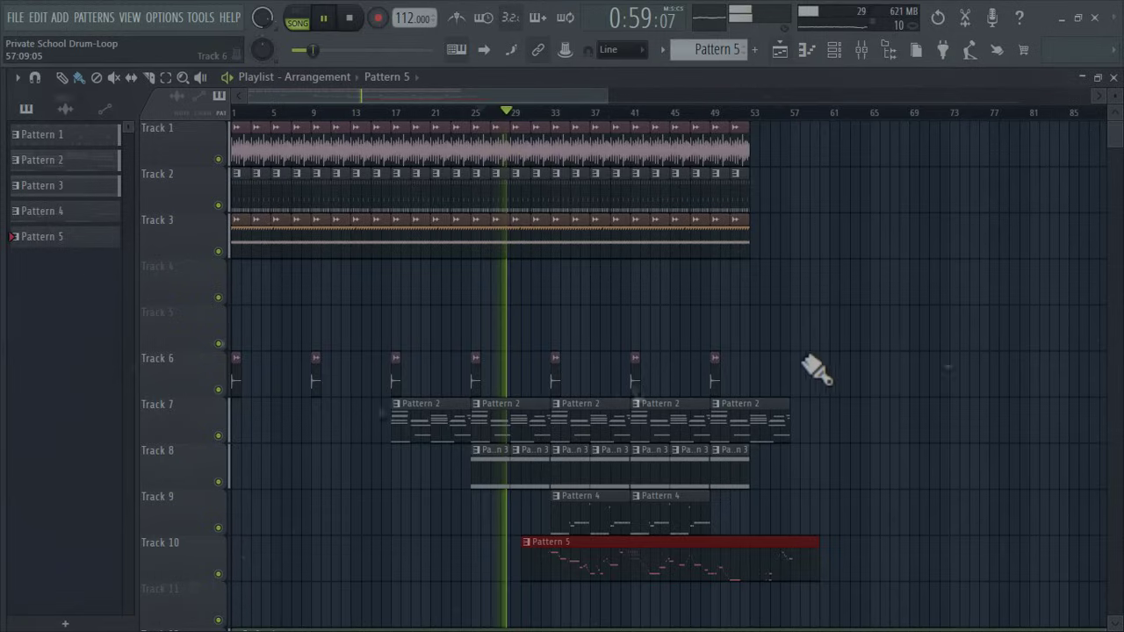
Continue the Pattern 4 clips on Track 9 and the Pattern 3 clips on Track 8 up to bar 65.
left_click(718, 515)
left_click(792, 520)
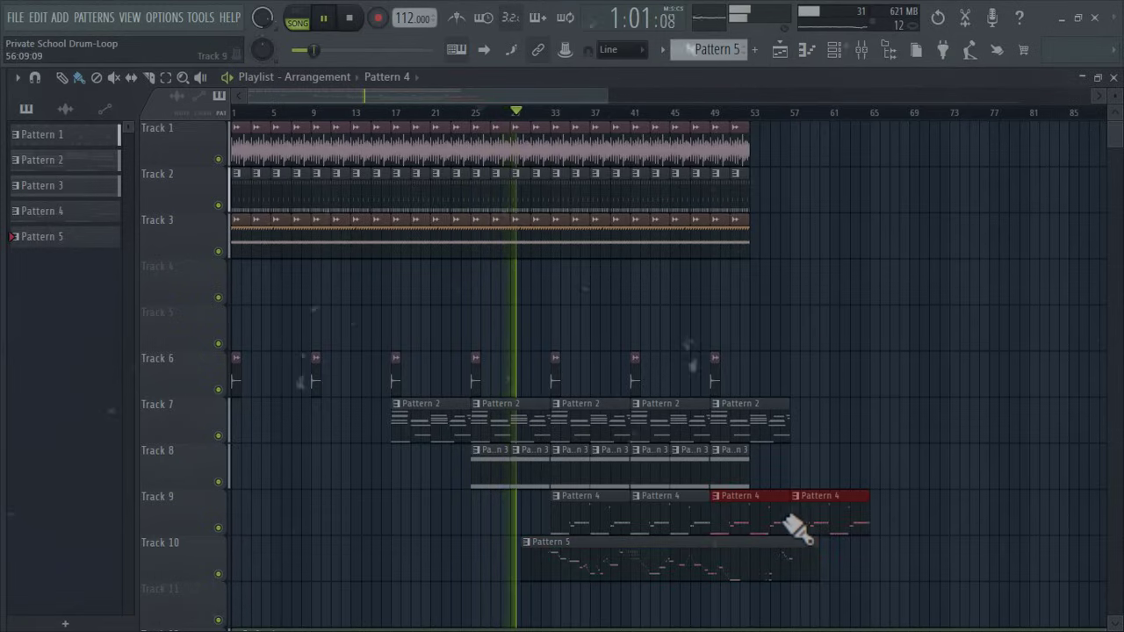
left_click_drag(764, 485, 848, 487)
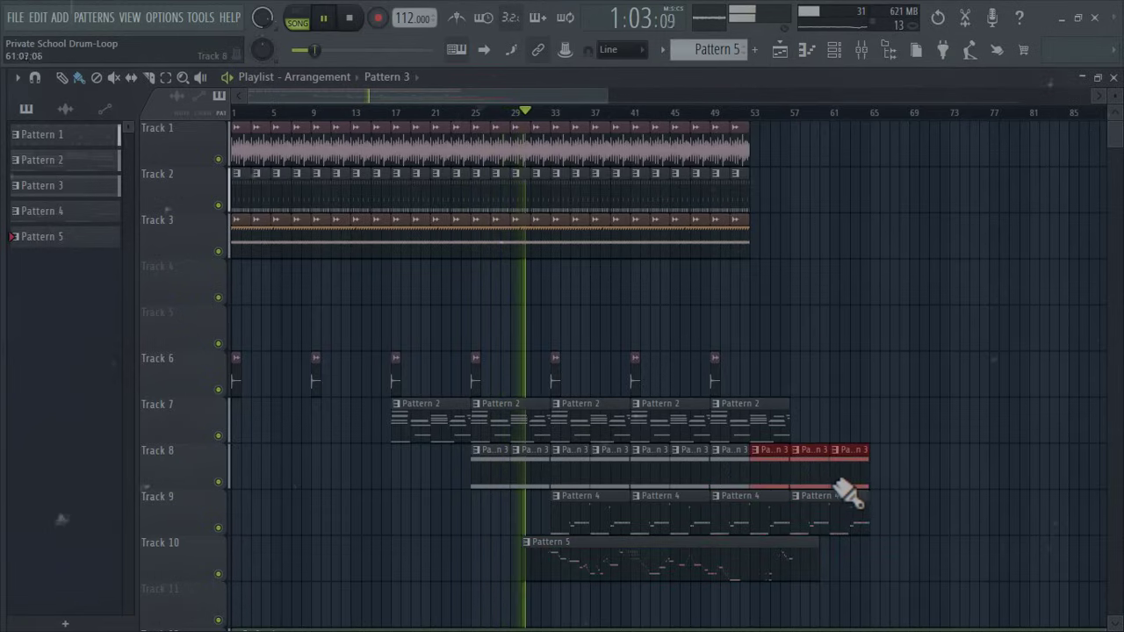
Duplicate the percussion clips between bars 49 and 53 on Tracks 1 to 3 until they reach bar 65.
left_click(755, 426)
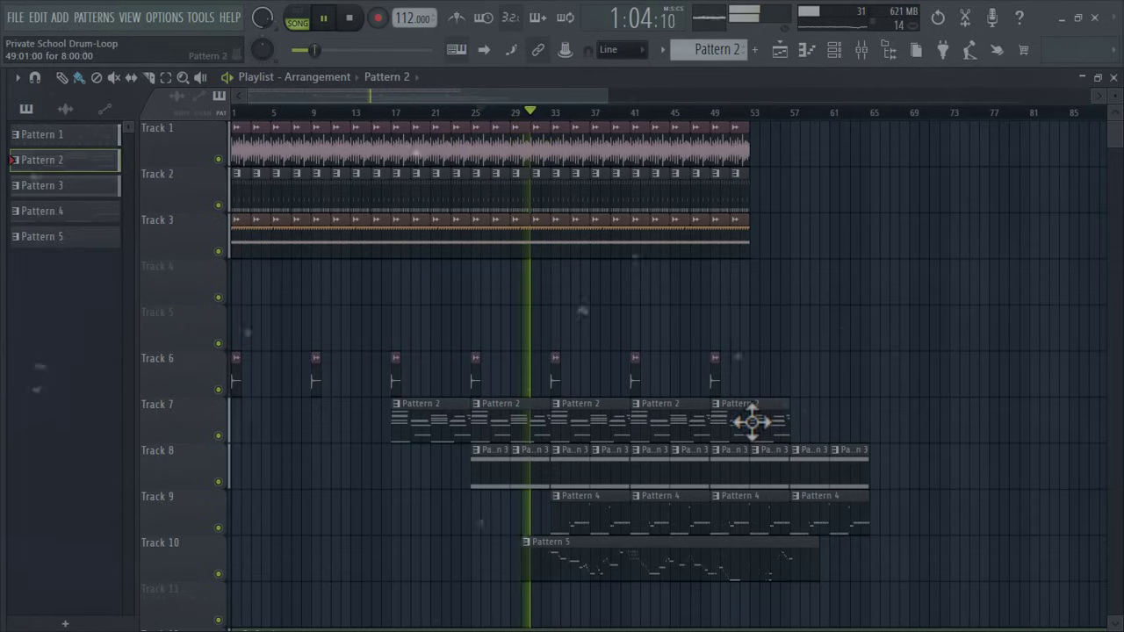
left_click(165, 78)
left_click_drag(808, 257, 719, 129)
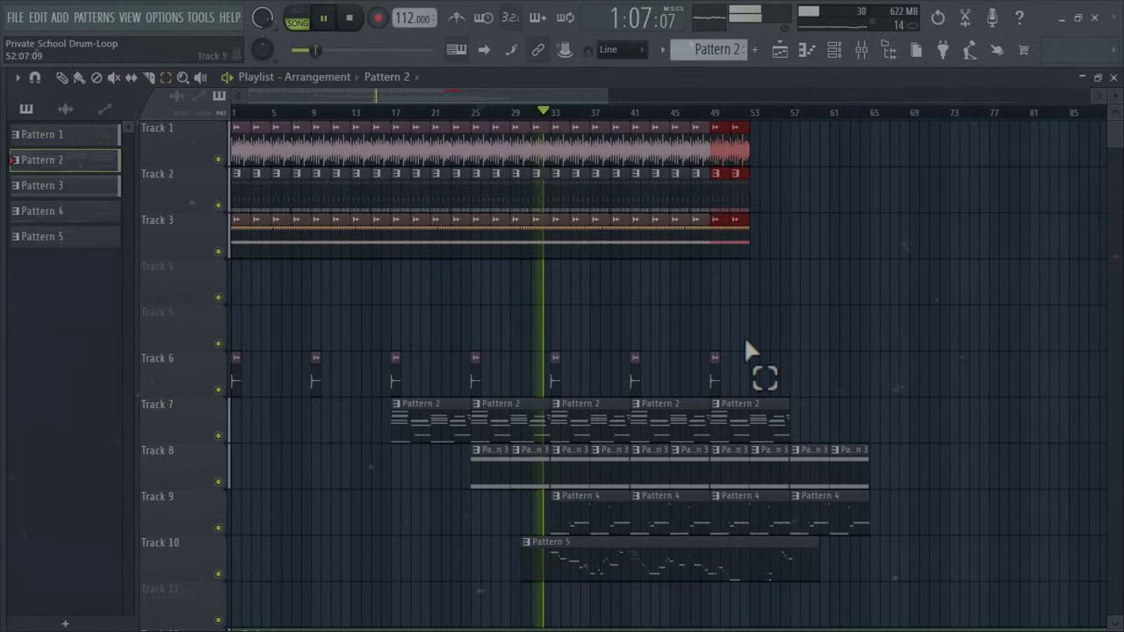
key("ctrl+b")
key("ctrl+b")
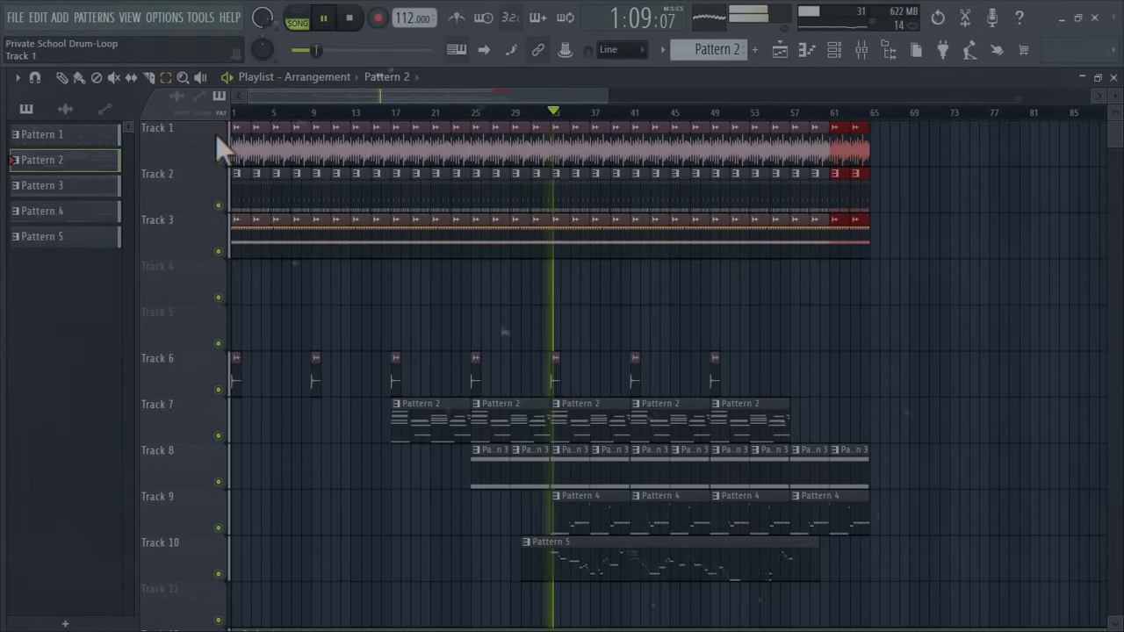
Place a Pattern 2 clip at bar 57 on Track 7 and a Qhwa clip at bar 57 on Track 6.
left_click(81, 80)
left_click(765, 410)
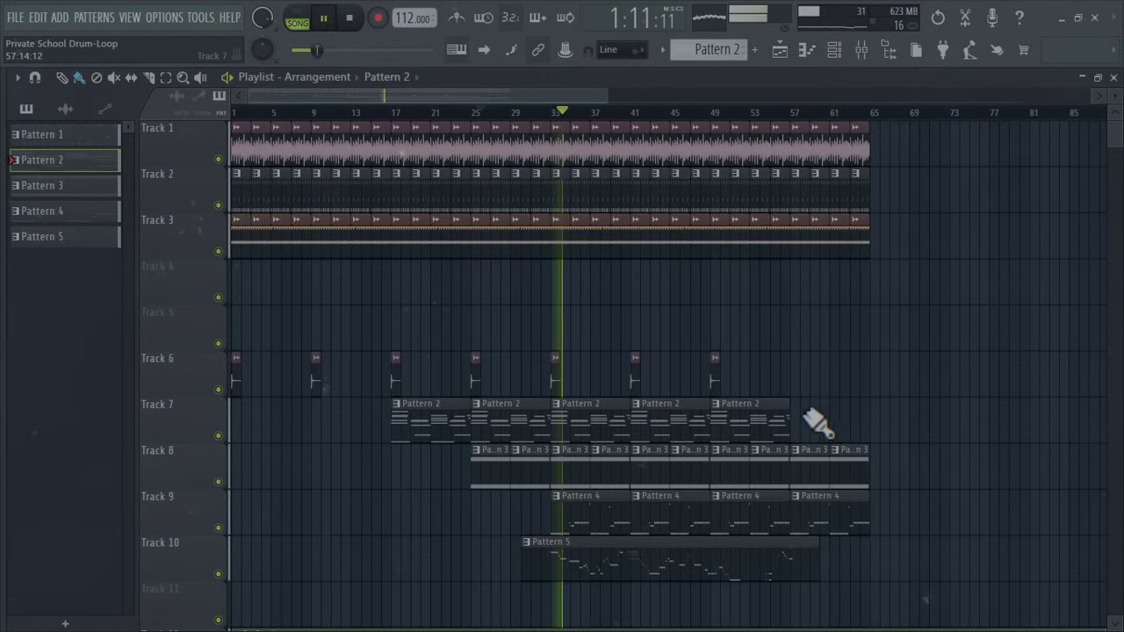
left_click(817, 422)
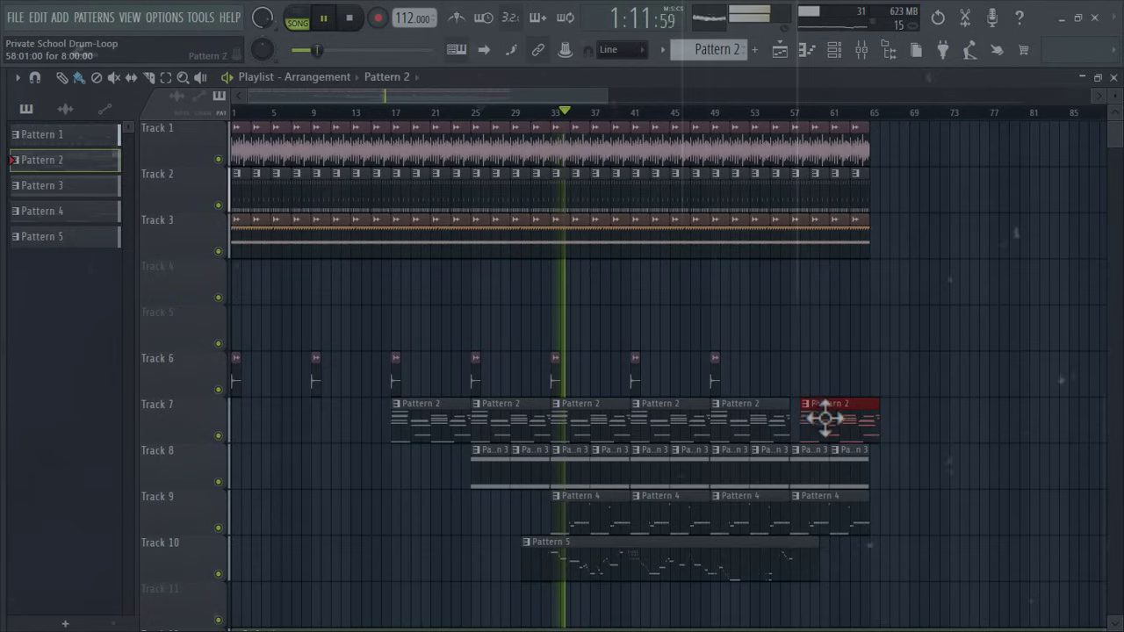
left_click(717, 377)
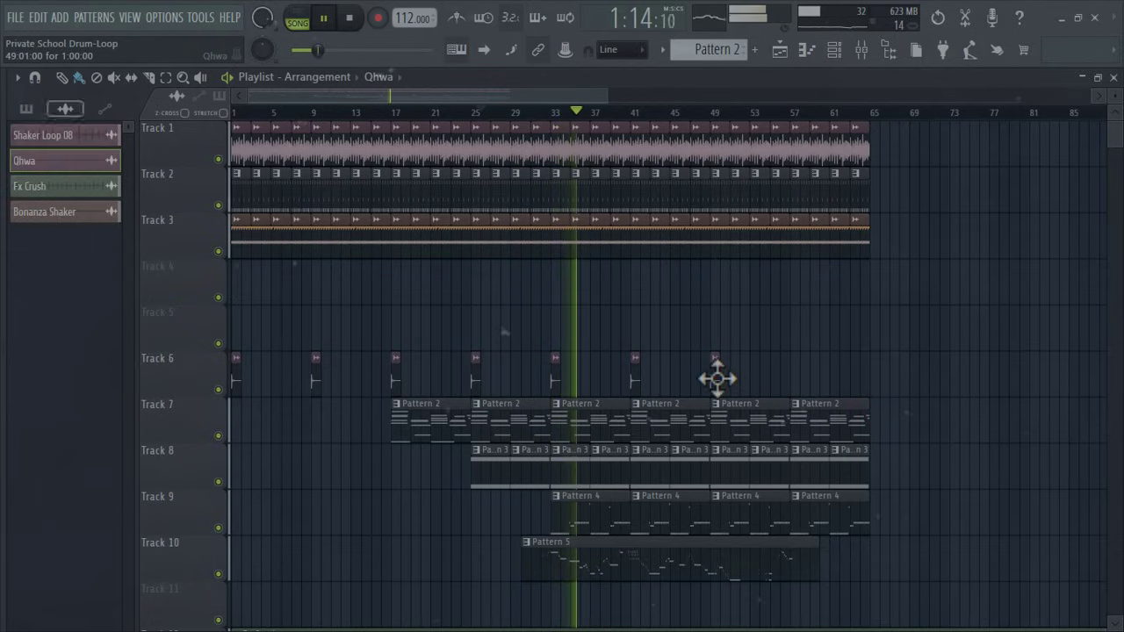
left_click(794, 378)
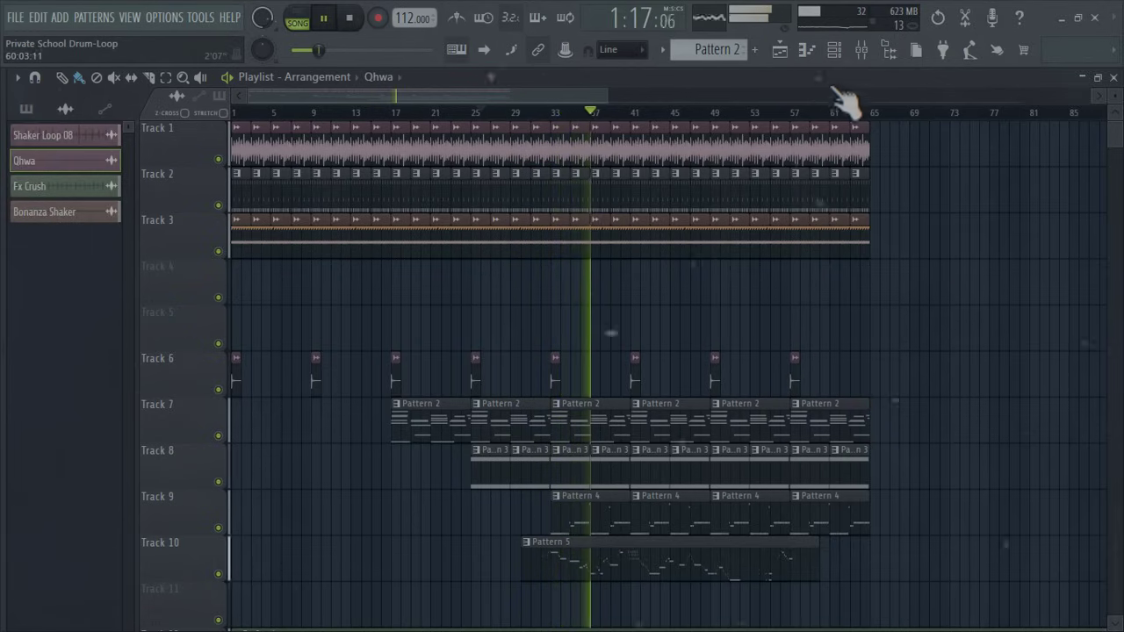
Lower the SRX STUDIO mixer track's volume to about 91% (-2.2 dB) and adjust its stereo separation toward separated.
left_click(861, 50)
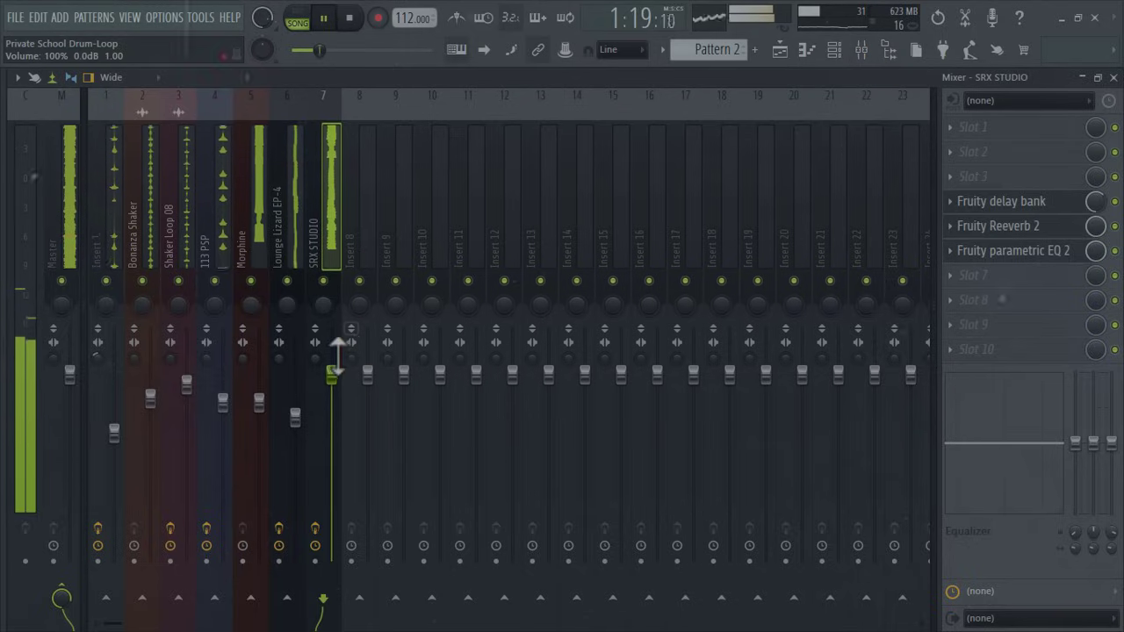
left_click_drag(332, 374, 333, 400)
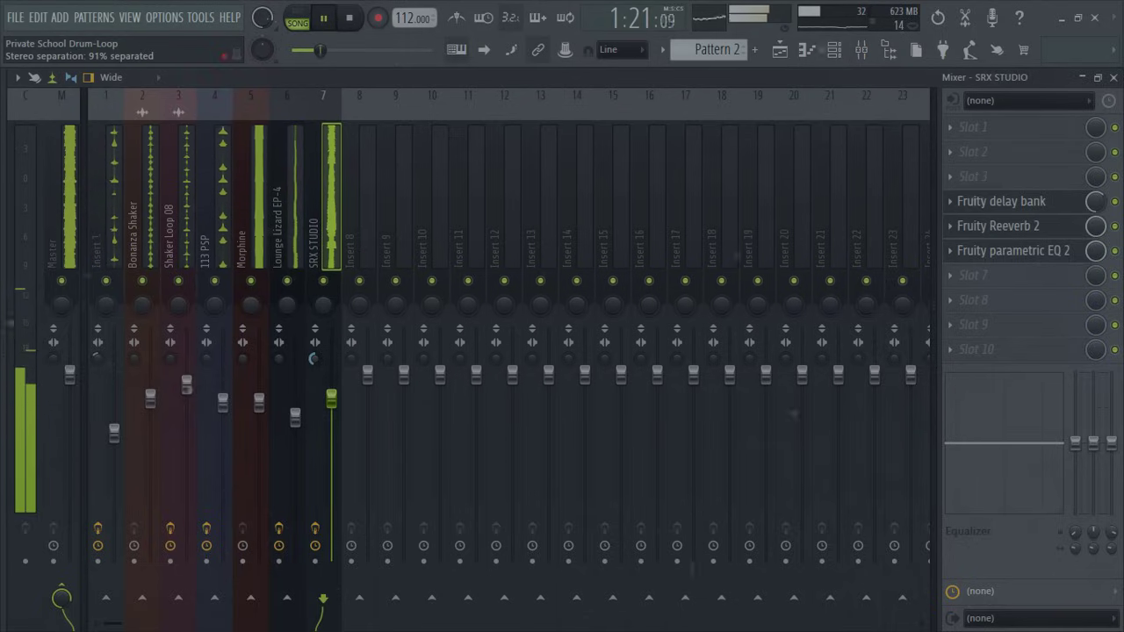
left_click_drag(315, 358, 314, 388)
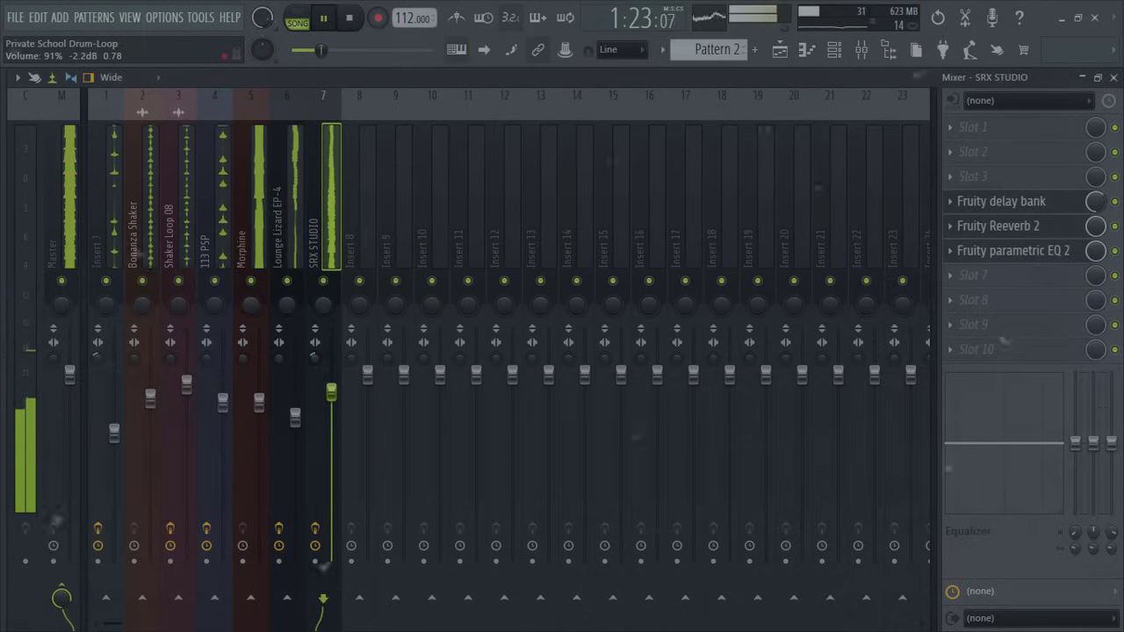
Pull band 2 of the SRX STUDIO parametric EQ down to about -15.2 dB at 101 Hz and open the channel rack.
left_click(1005, 250)
left_click_drag(244, 400, 226, 483)
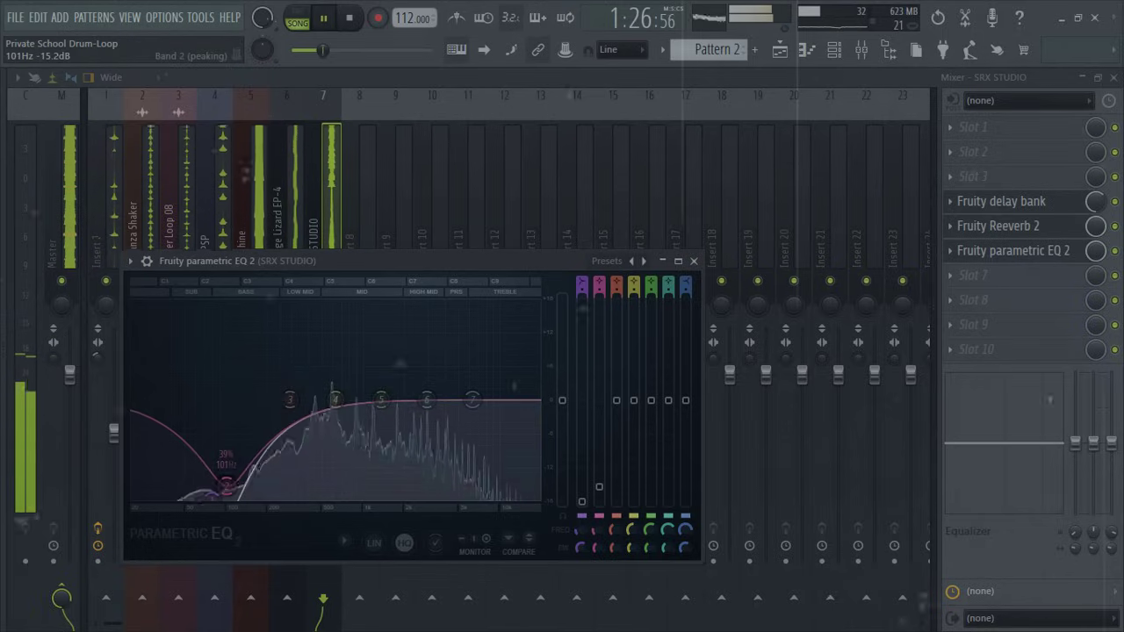
left_click(693, 261)
left_click(836, 51)
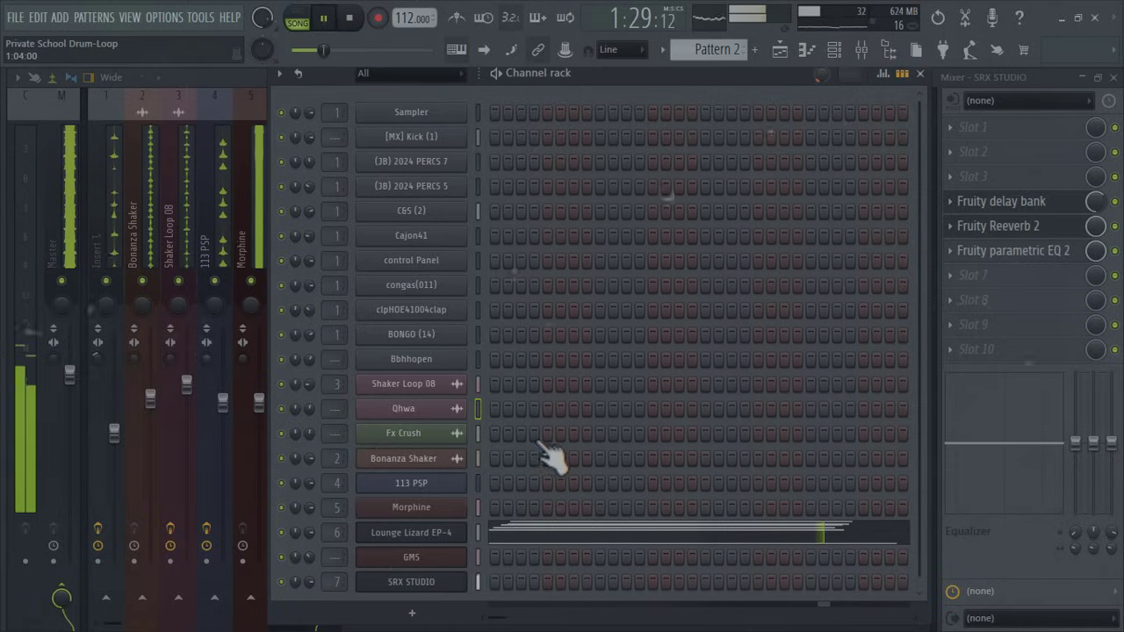
Audition the SRX STUDIO guitar patches between 042 Jazz Clean and 046 Tremolo Gtr, ending on Jazz Clean, and return to the playlist.
scroll(589, 557, "down", 1)
left_click(444, 573)
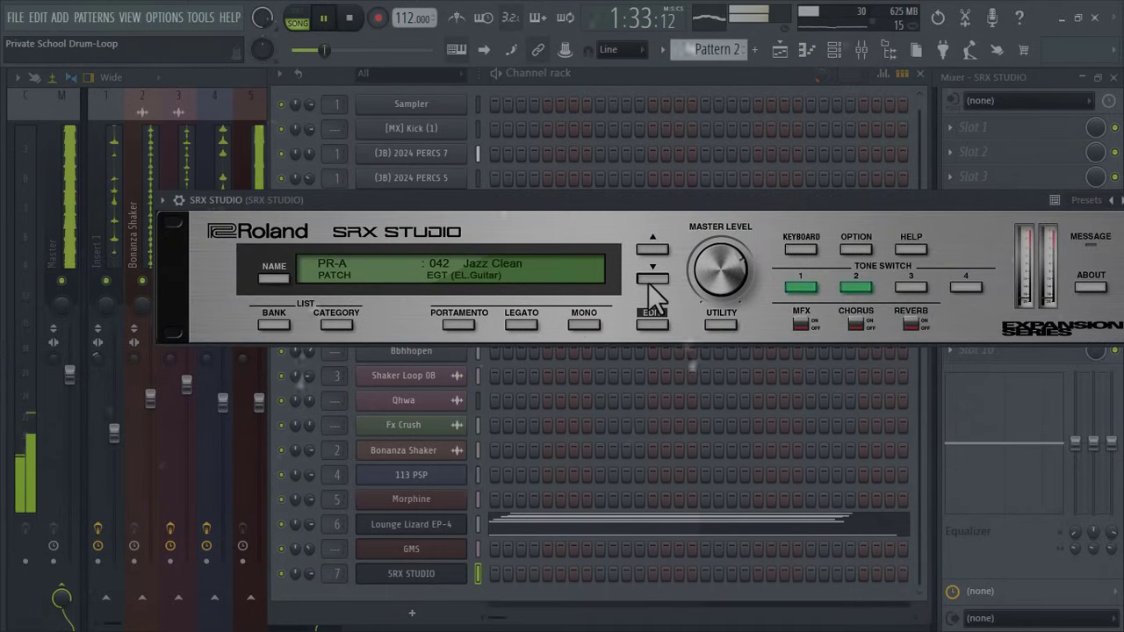
left_click(650, 280)
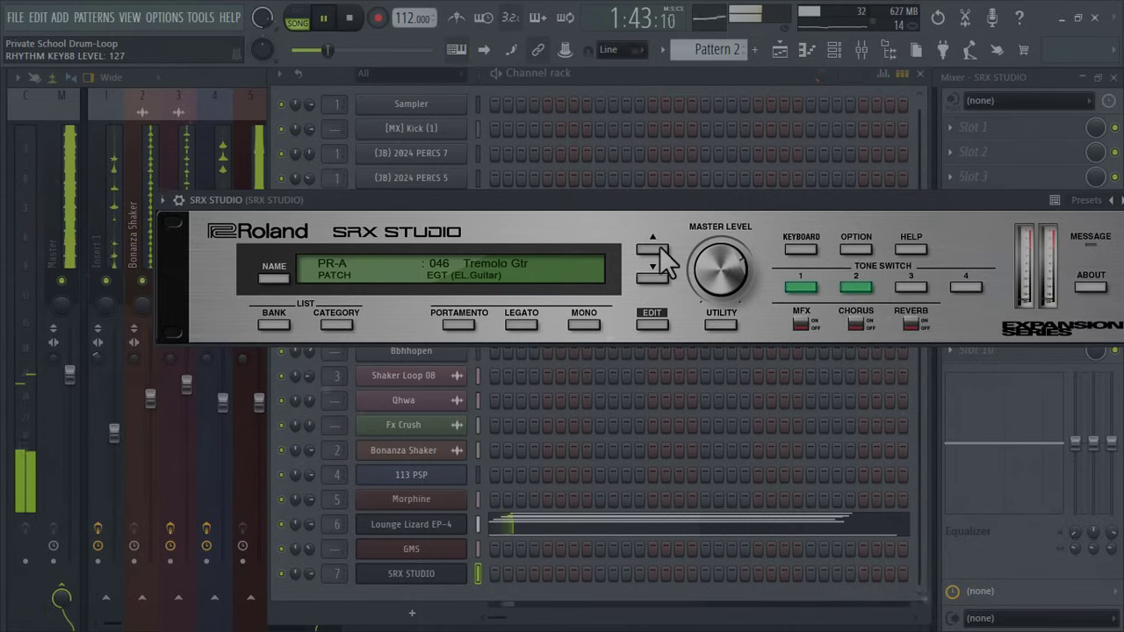
left_click(659, 246)
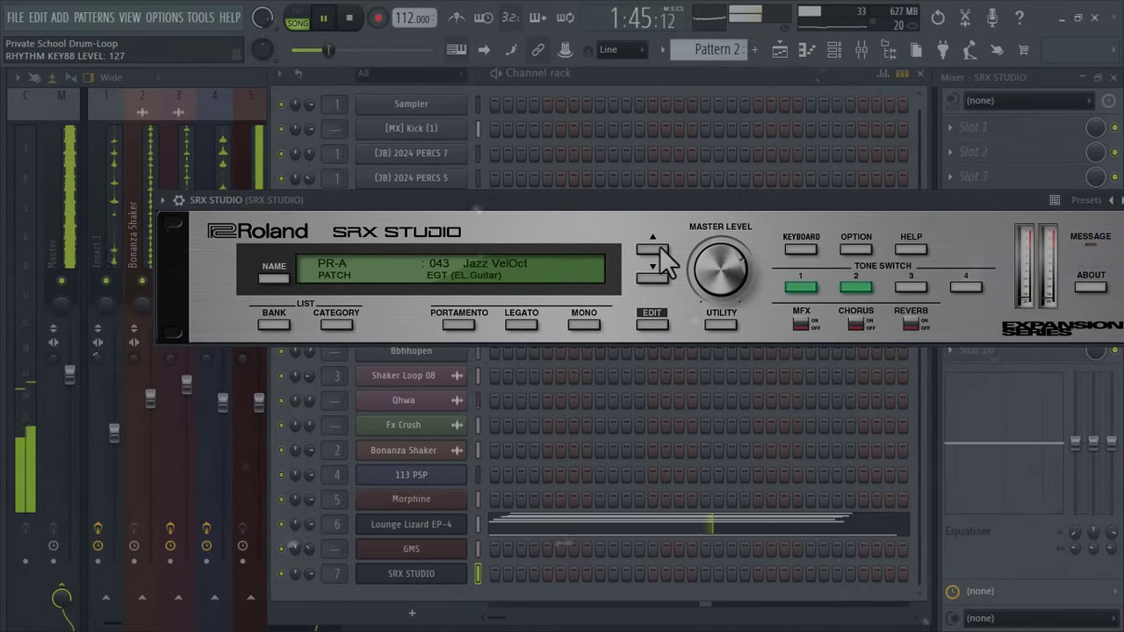
left_click(657, 276)
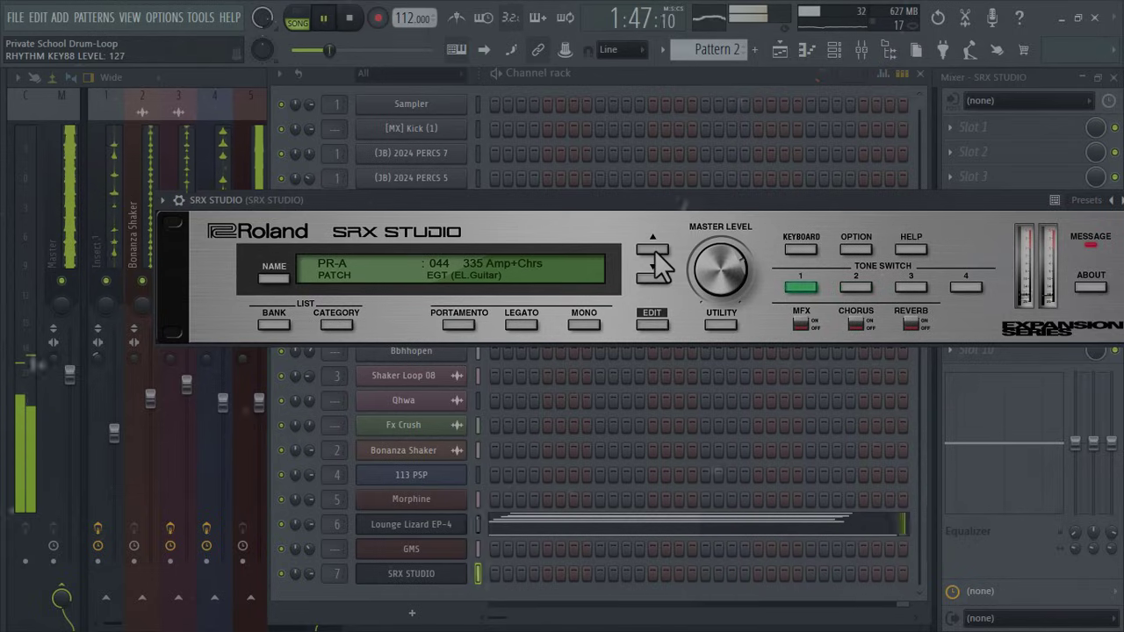
left_click(654, 254)
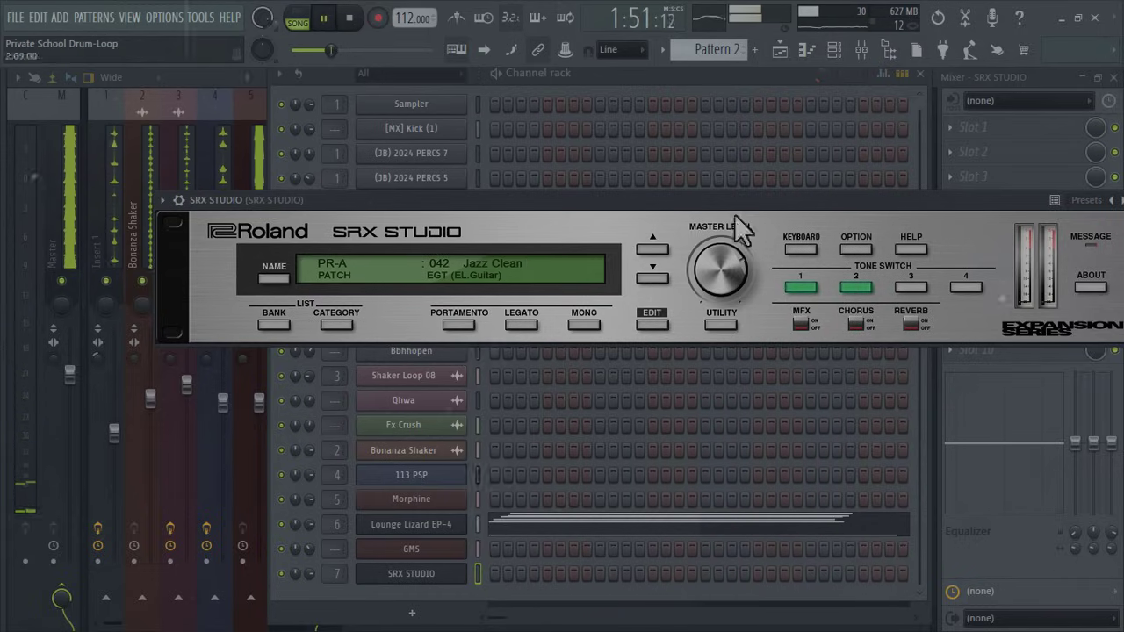
left_click(801, 51)
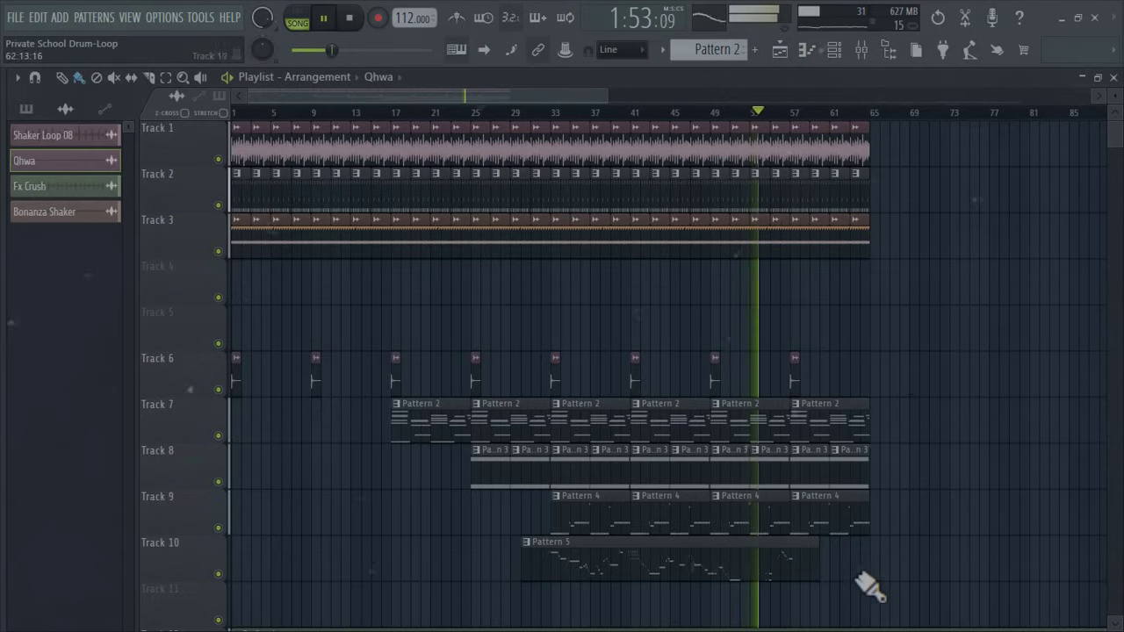